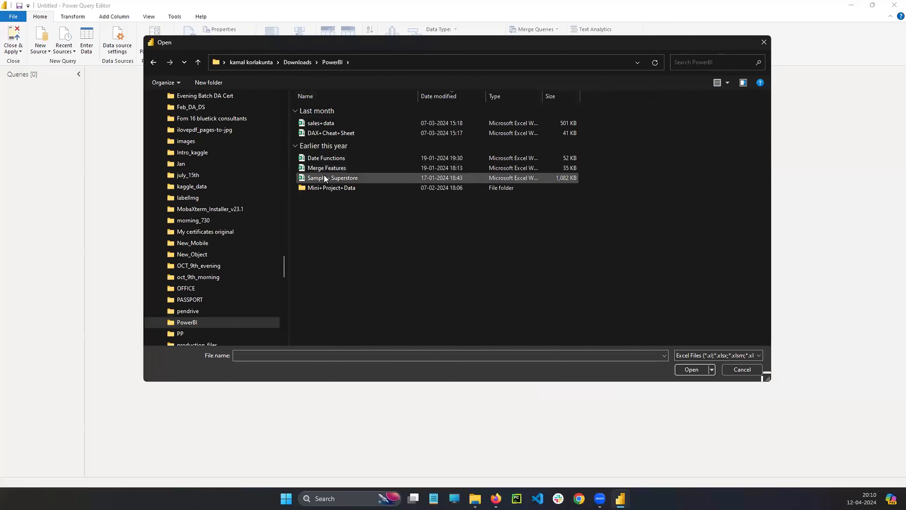
Connect to the Date Functions Excel workbook from the PowerBI folder as a new query source.
left_click(322, 156)
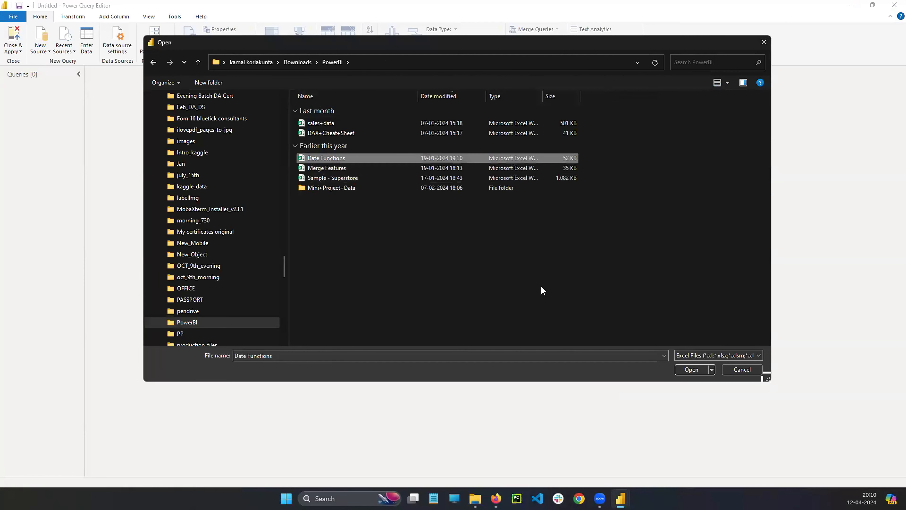
left_click(691, 370)
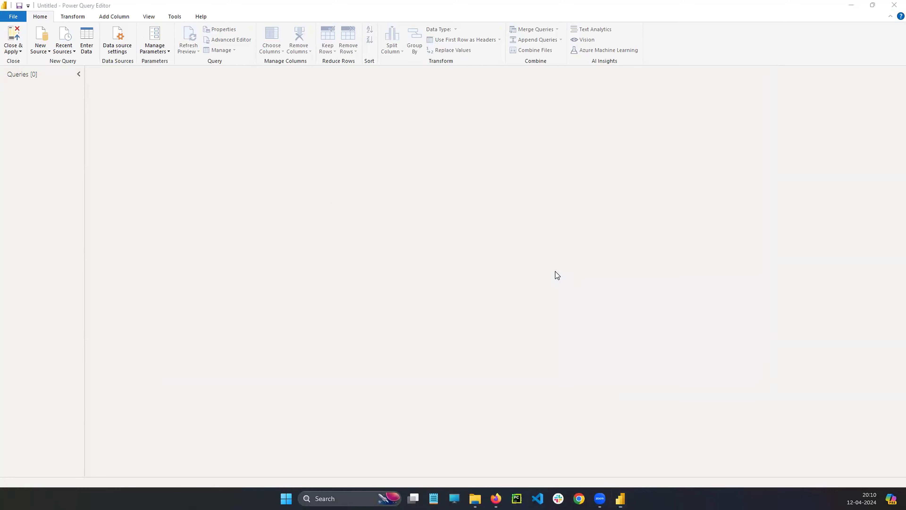
Switch to File Explorer, open the Date Functions workbook in Excel and dismiss the Office activation notice.
left_click(475, 498)
double_click(176, 185)
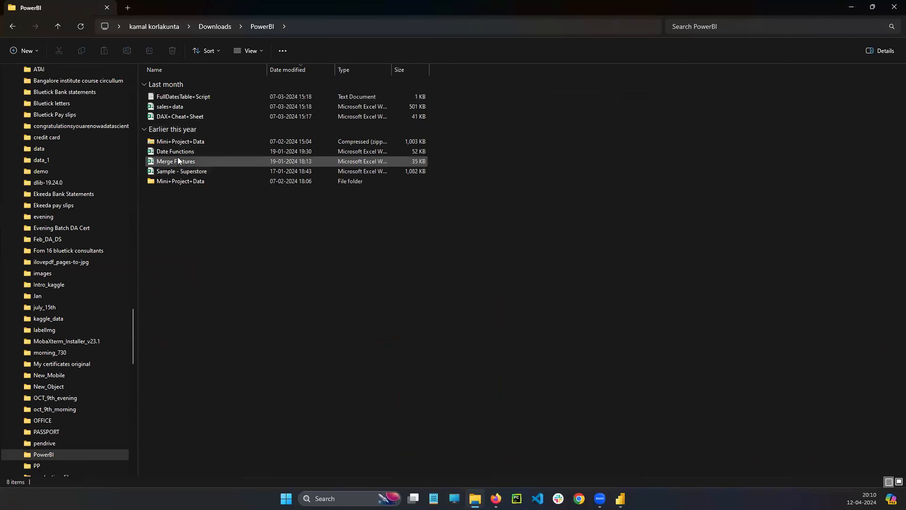
left_click(178, 153)
key("Return")
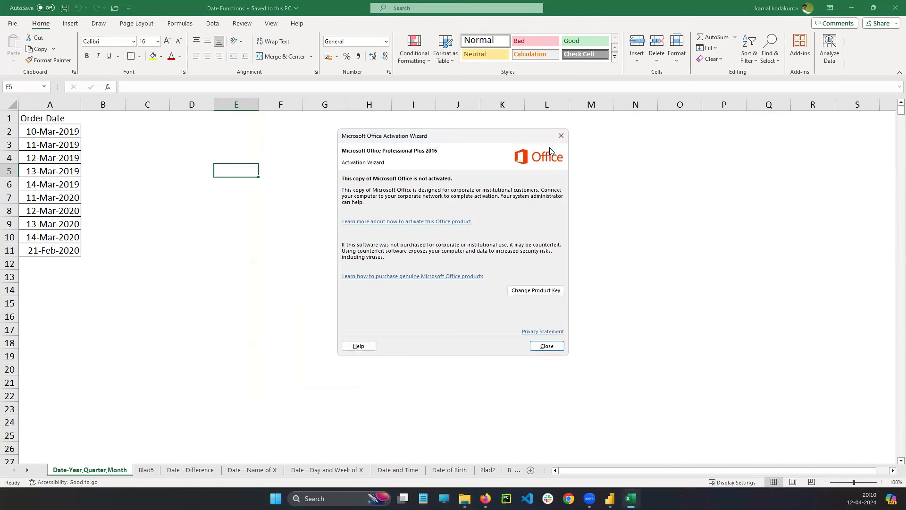
left_click(561, 136)
Look through the worksheets of the Date Functions workbook, ending on Day of Year,Quarter,Month.
left_click(186, 471)
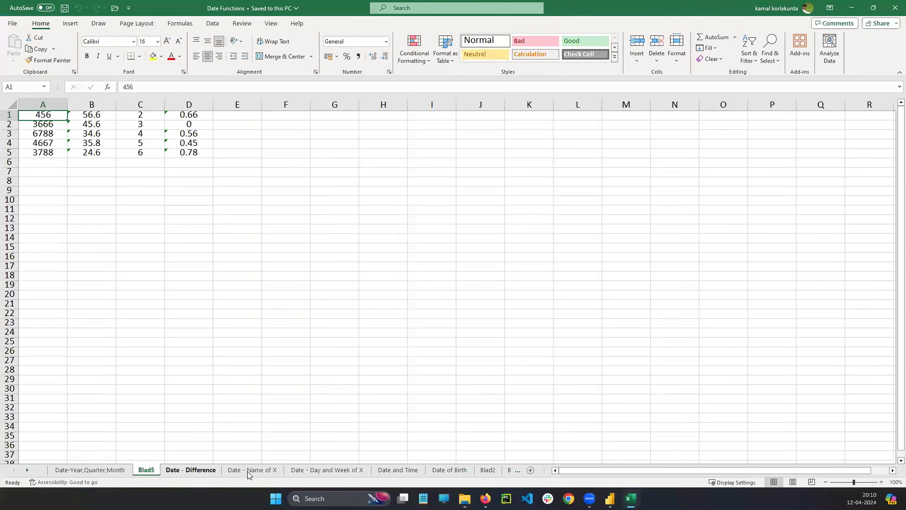
left_click(251, 470)
left_click(326, 470)
left_click(398, 470)
left_click(442, 471)
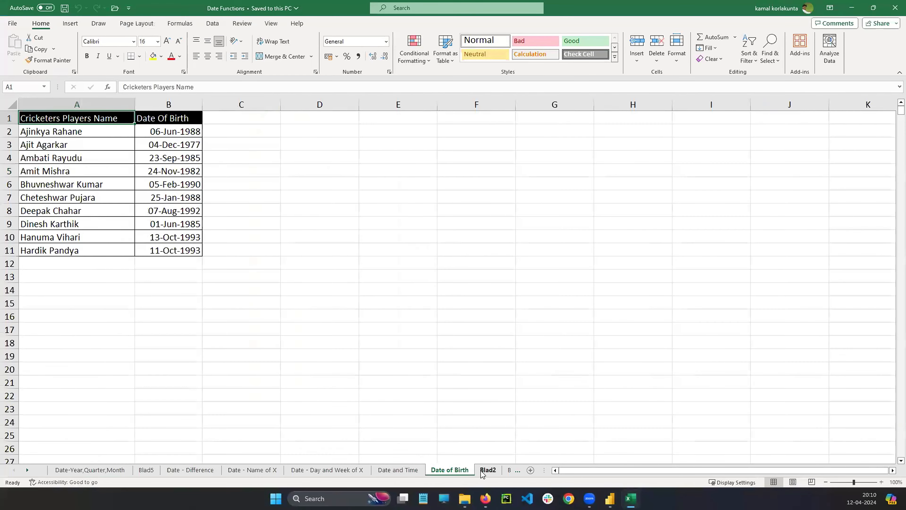
left_click(486, 470)
left_click(512, 471)
left_click(457, 470)
left_click(491, 470)
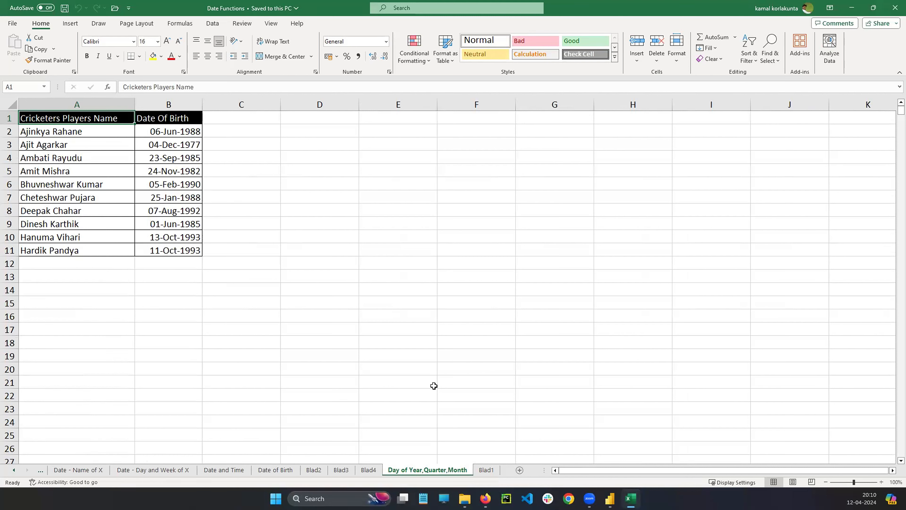
Compare the workbook open in Excel with the sheets and suggested tables listed in Power Query's Navigator.
left_click(610, 498)
left_click(654, 445)
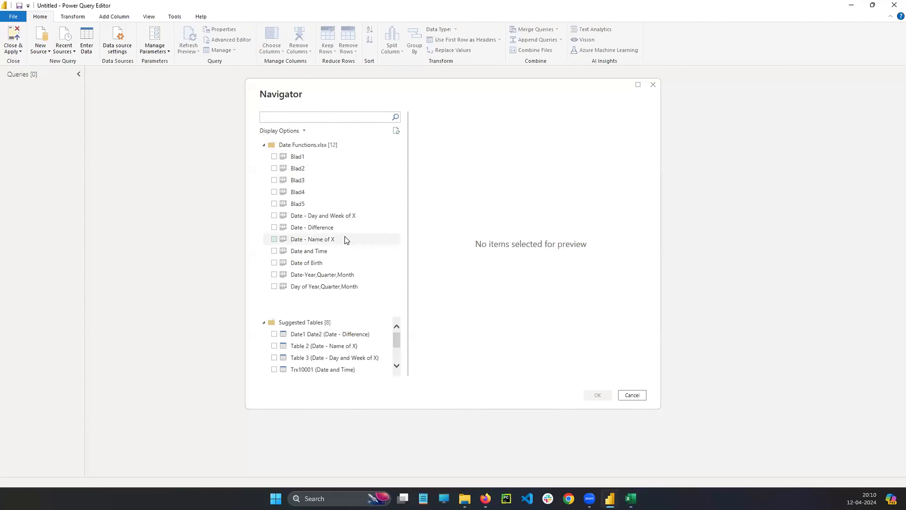
mouse_move(398, 339)
left_mouse_down()
mouse_move(399, 361)
mouse_move(398, 328)
left_mouse_up()
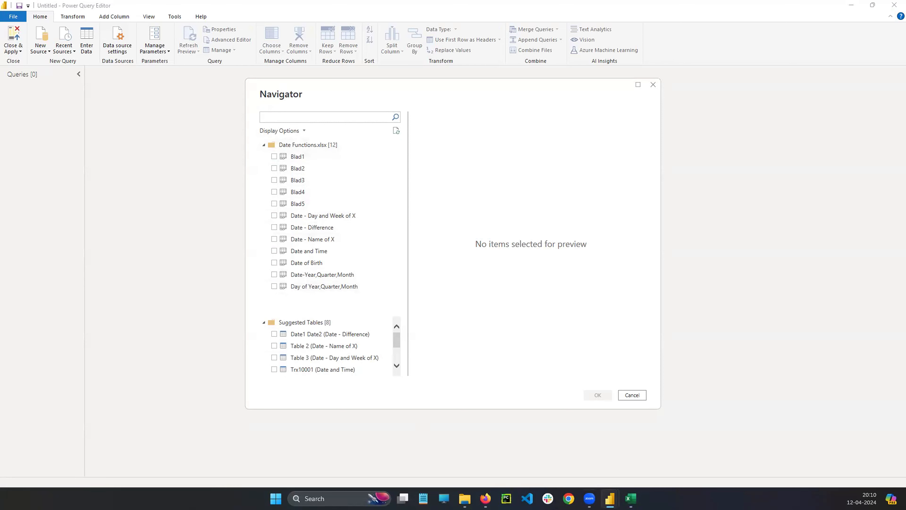
left_click(635, 496)
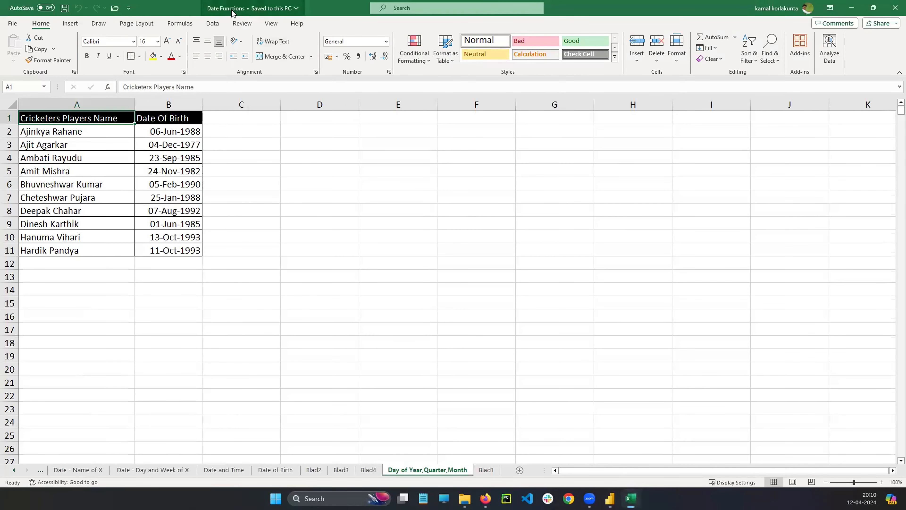
left_click(610, 498)
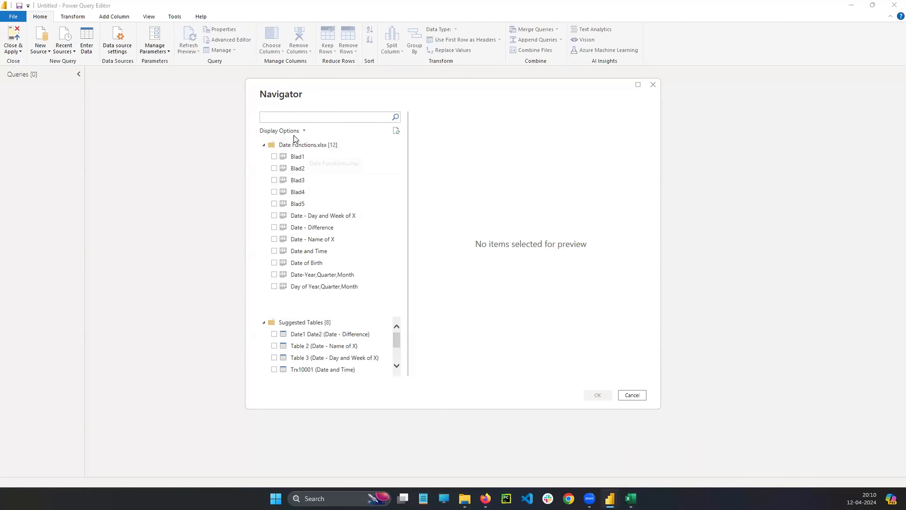
left_click(631, 497)
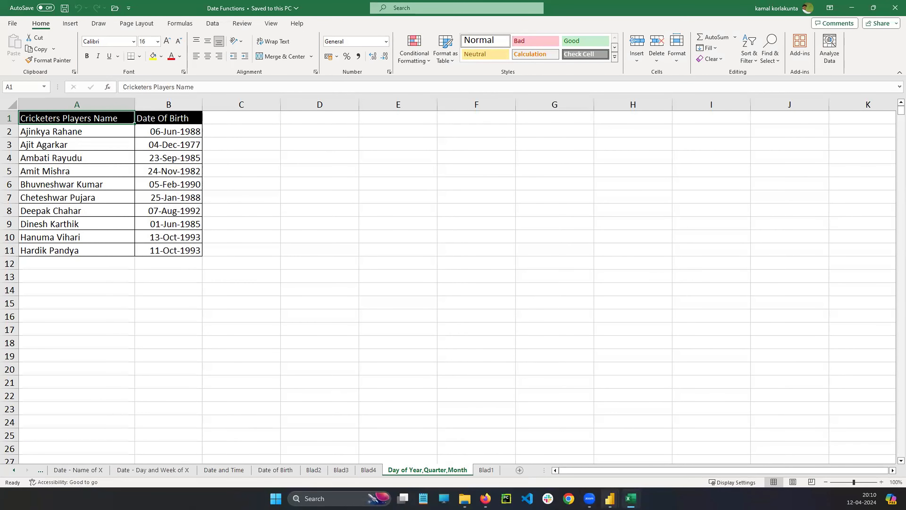
left_click(610, 497)
left_click(628, 447)
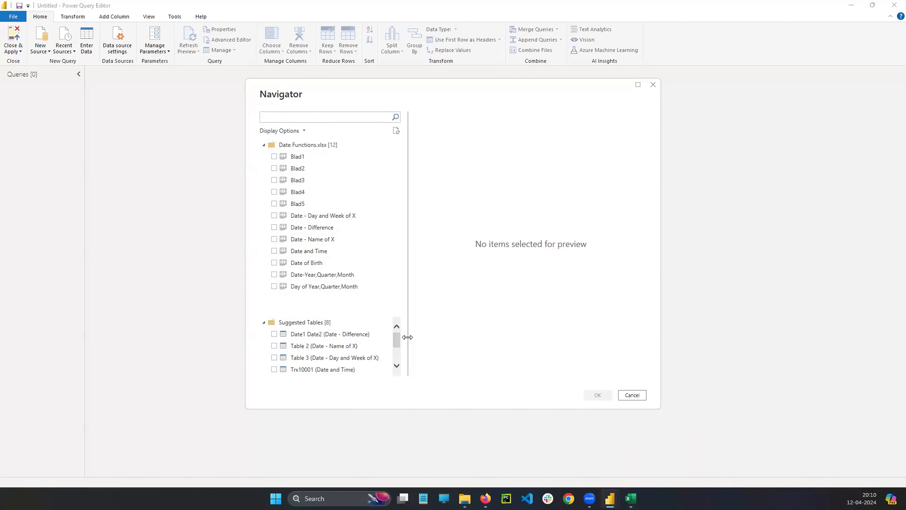
mouse_move(401, 343)
left_mouse_down()
mouse_move(401, 364)
mouse_move(402, 330)
left_mouse_up()
Preview the suggested table Date1 Date2 (Date - Difference) and clear its selection again.
left_click(274, 335)
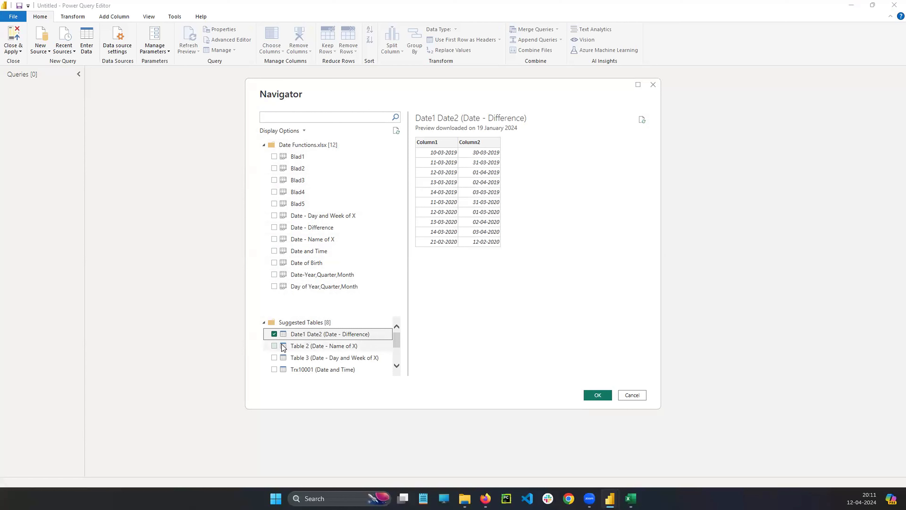
left_click(274, 334)
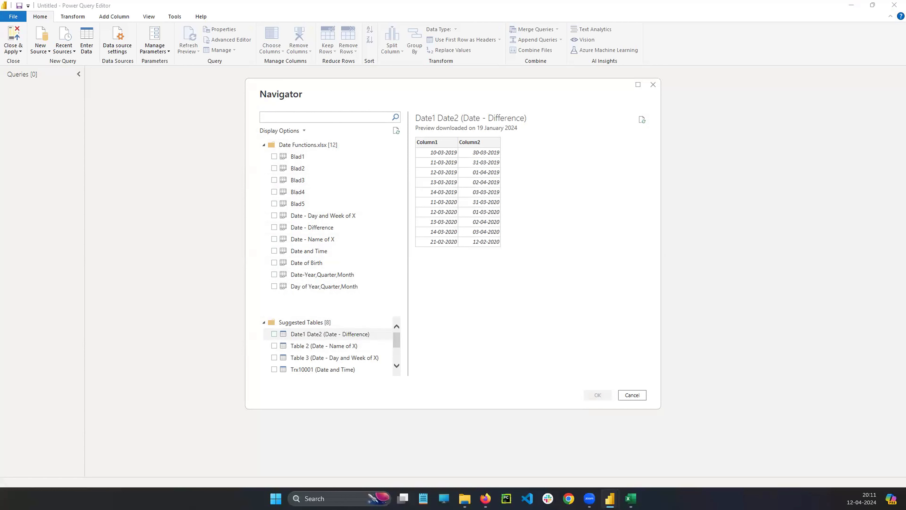
mouse_move(400, 20)
left_mouse_down()
mouse_move(382, 46)
mouse_move(400, 19)
left_mouse_up()
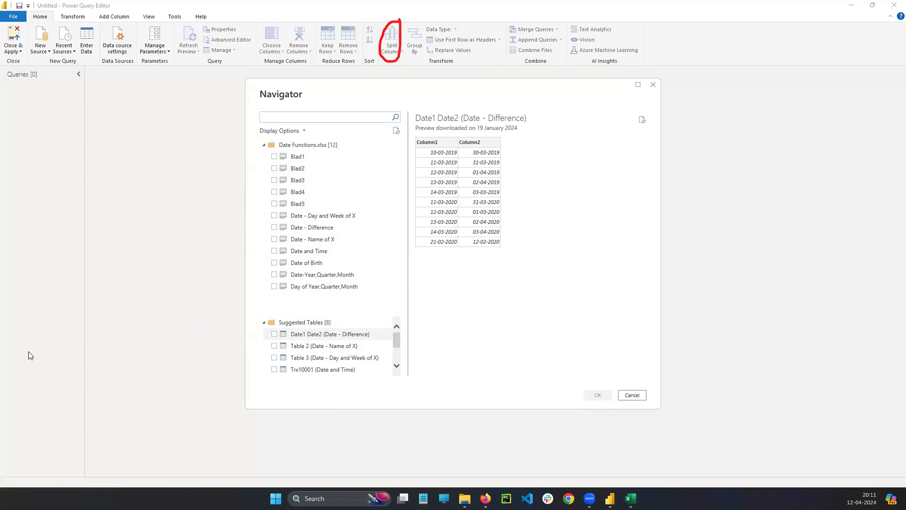
Import the suggested table Cricketers Players Name Date Of Birth (Day of Year,Quarter,Month) as a query and dismiss the preview-age notice.
scroll(357, 357, "down", 2)
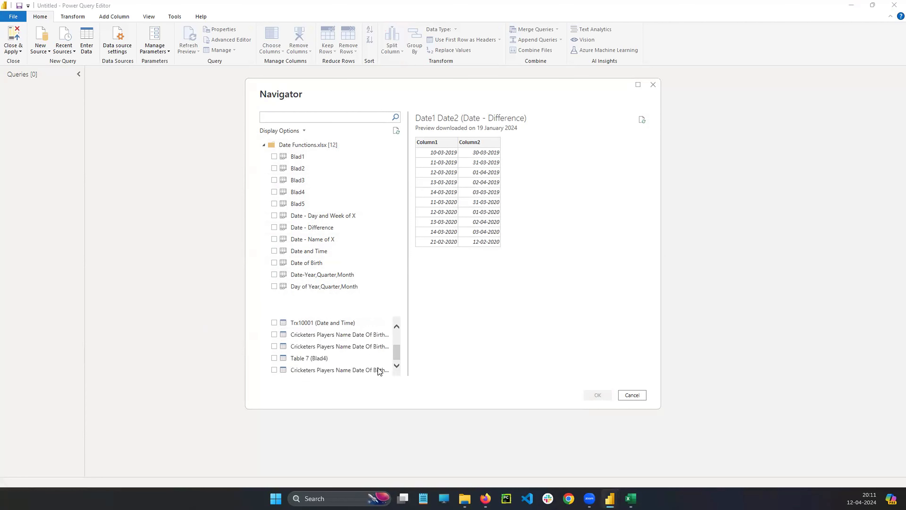
left_click(274, 370)
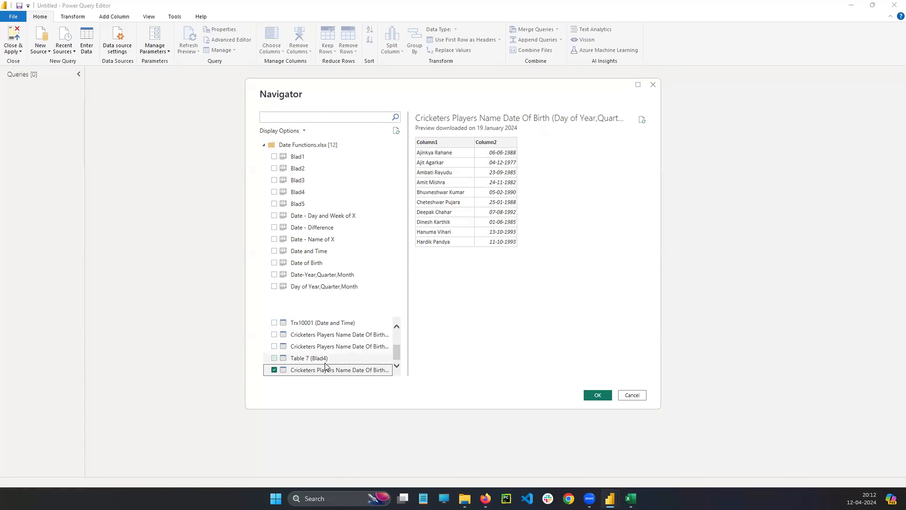
left_click(597, 395)
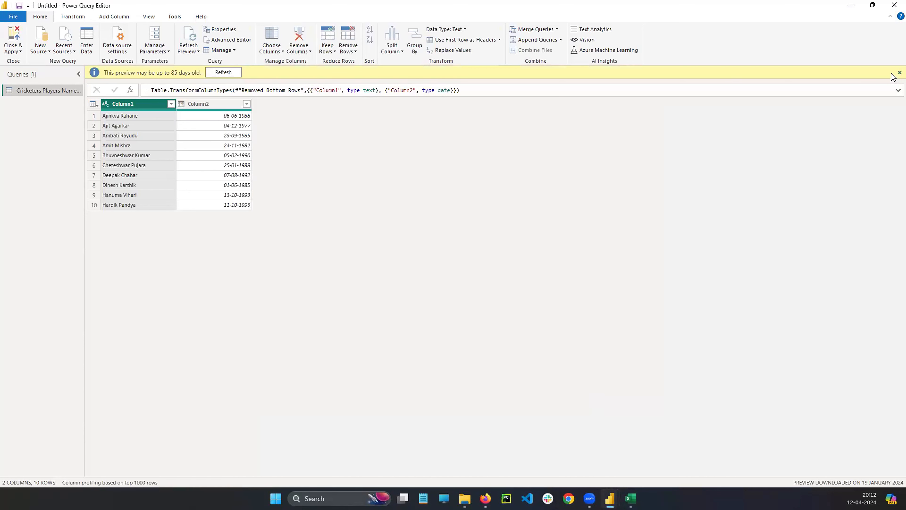
left_click(899, 72)
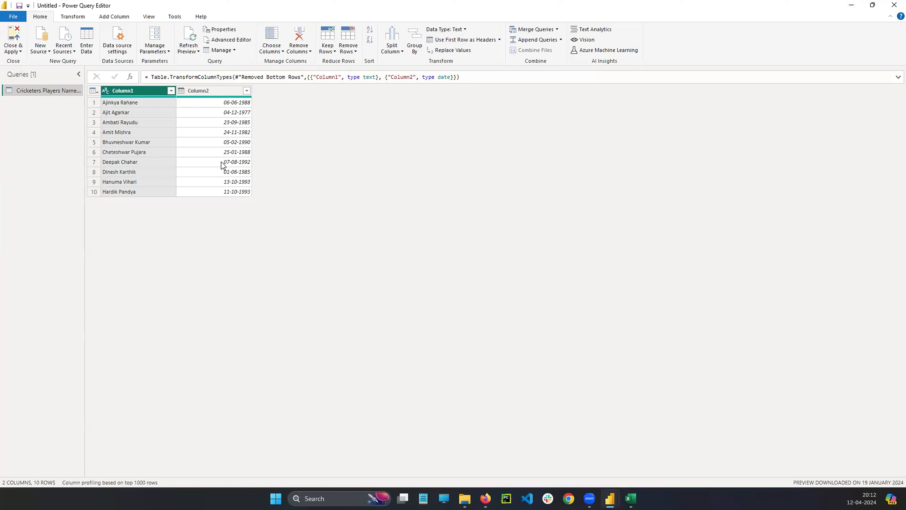
left_click(893, 79)
left_click(898, 78)
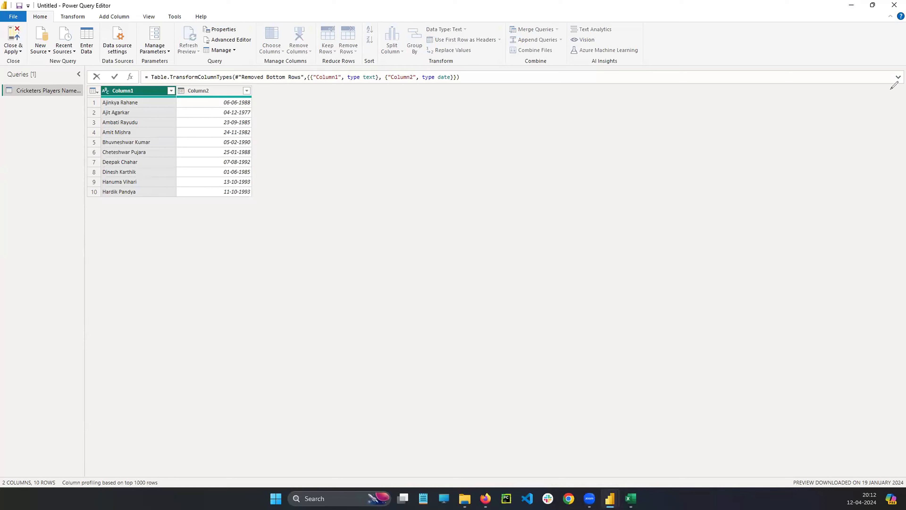
mouse_move(903, 90)
left_mouse_down()
mouse_move(842, 94)
mouse_move(841, 272)
mouse_move(899, 284)
left_mouse_up()
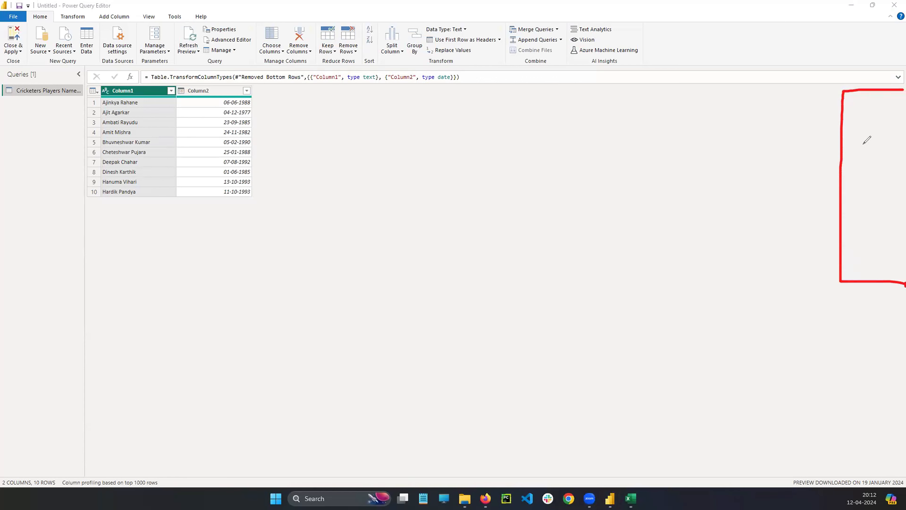
left_click_drag(854, 125, 895, 125)
mouse_move(854, 146)
left_mouse_down()
mouse_move(895, 146)
mouse_move(888, 165)
mouse_move(852, 170)
mouse_move(857, 164)
left_mouse_up()
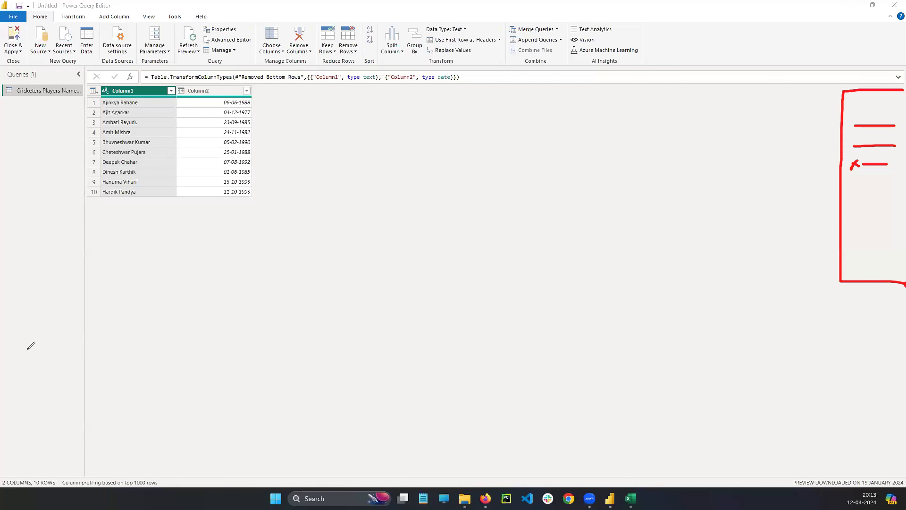
left_click(27, 212)
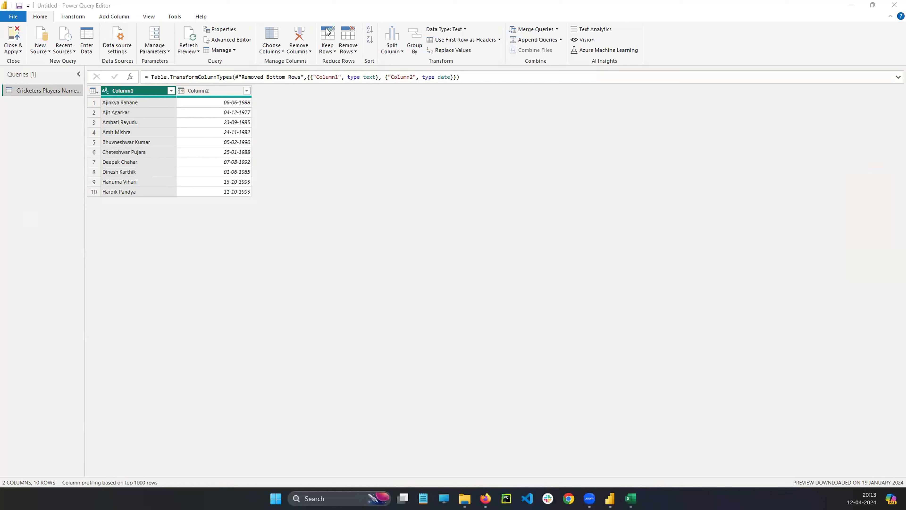
Delete the imported Cricketers Players Name query.
right_click(65, 91)
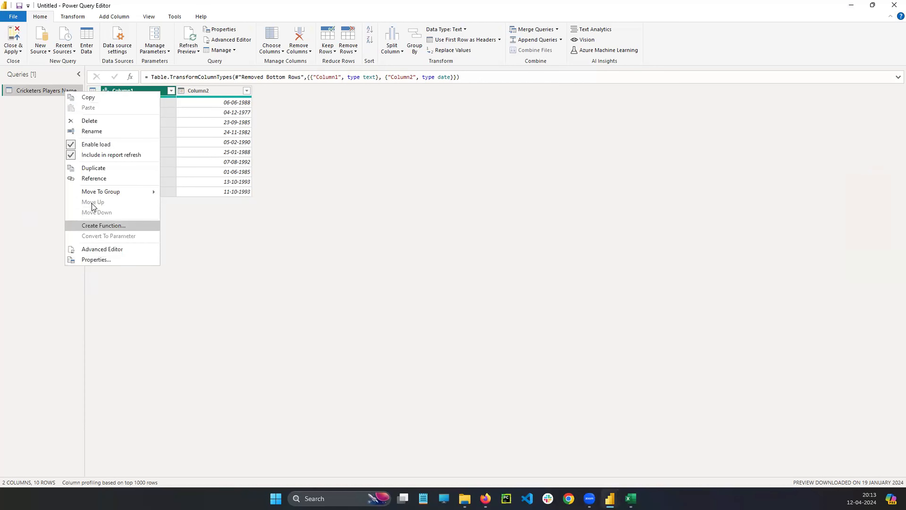
left_click(89, 120)
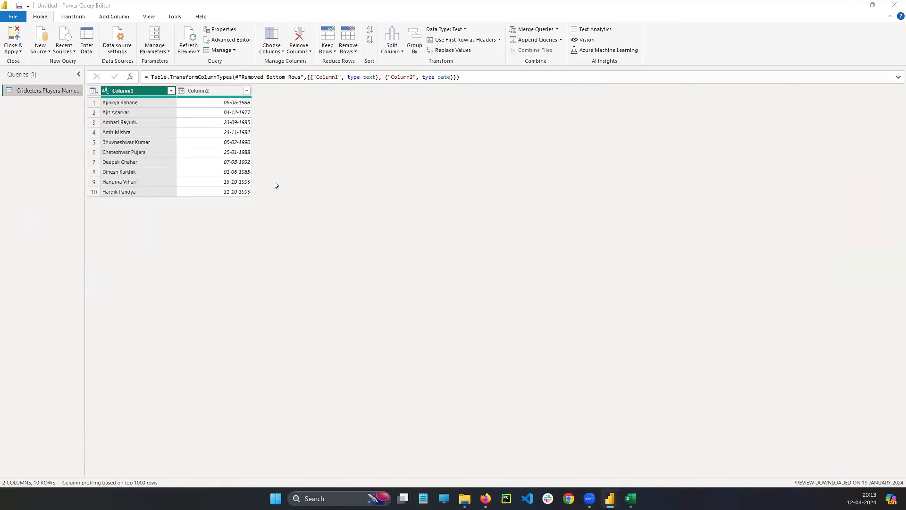
left_click(542, 264)
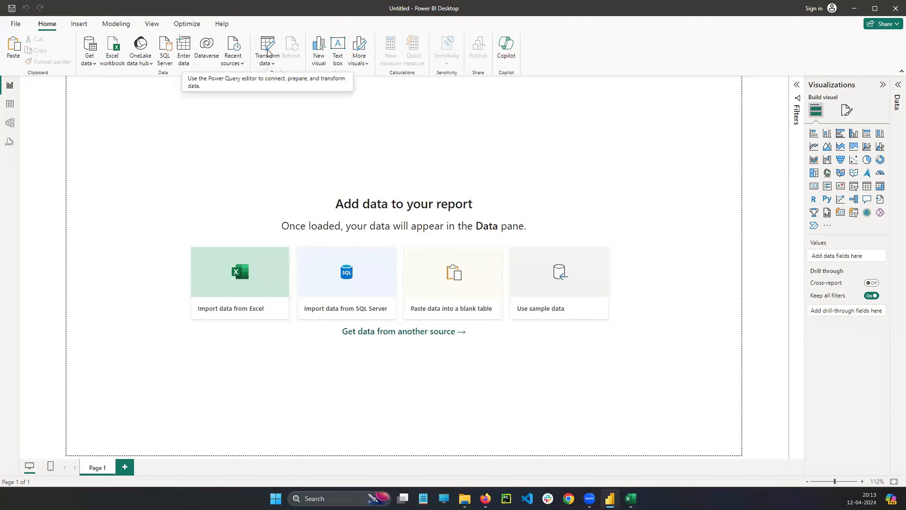
In Power BI Desktop, get data from the Date Functions Excel workbook in the PowerBI folder.
left_click(89, 46)
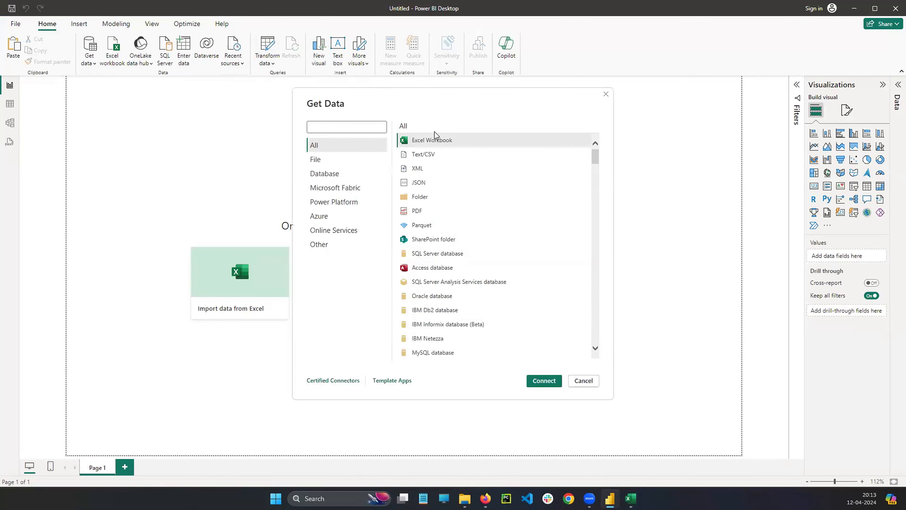
left_click(539, 380)
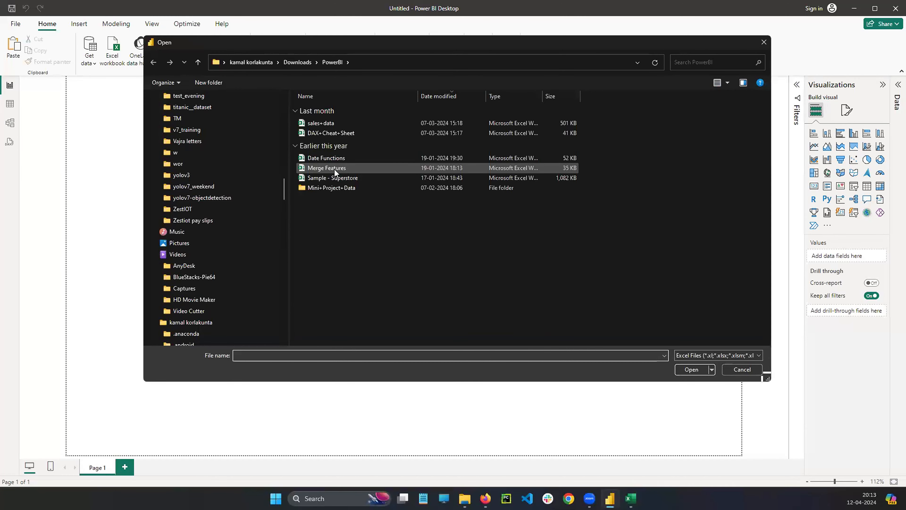
left_click(326, 160)
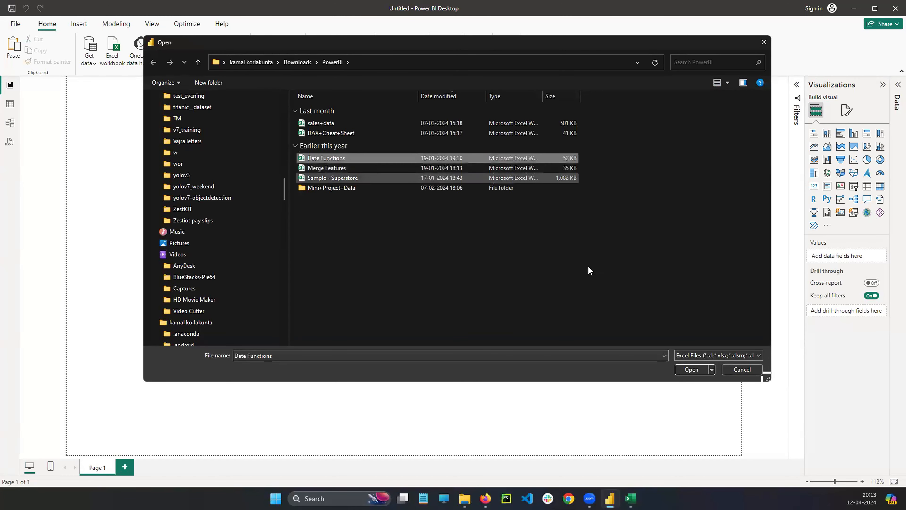
left_click(694, 370)
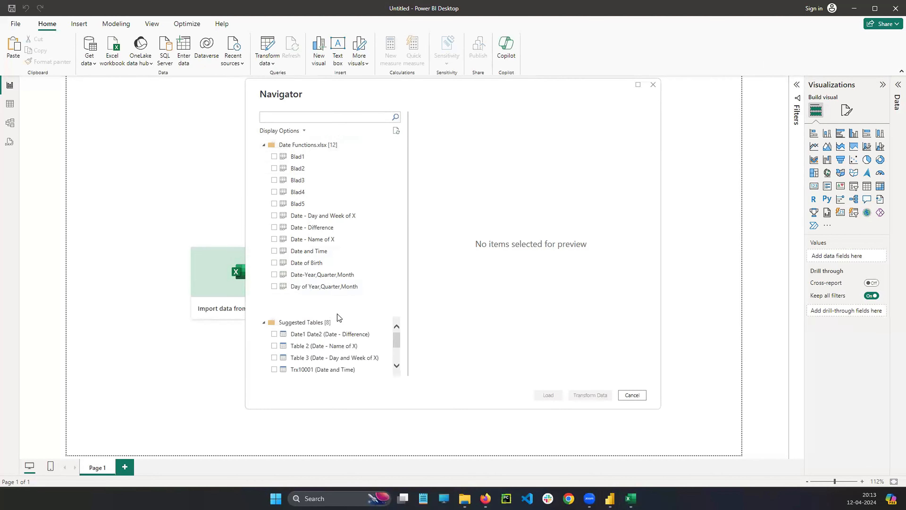
Select the suggested tables Trx10001 (Date and Time), Table 7 (Blad4) and all three Cricketers Players Name Date Of Birth tables for import.
scroll(336, 345, "down", 2)
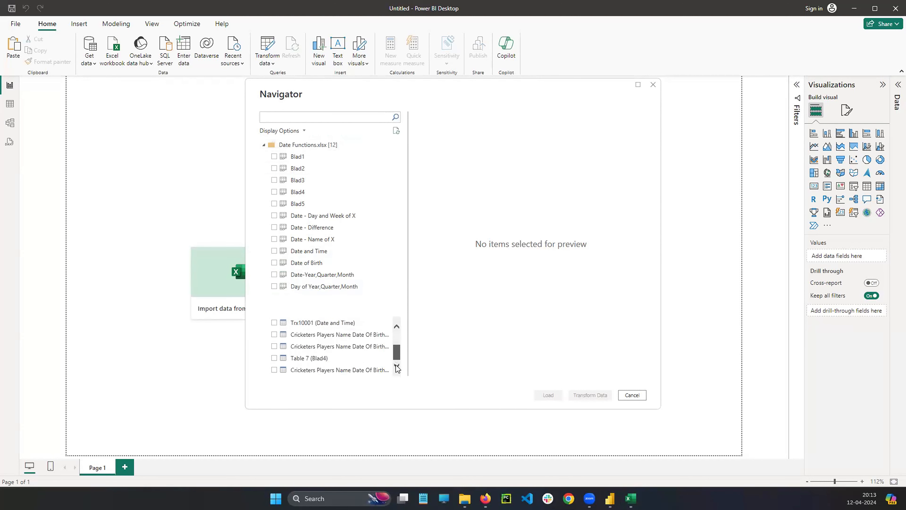
left_click(272, 370)
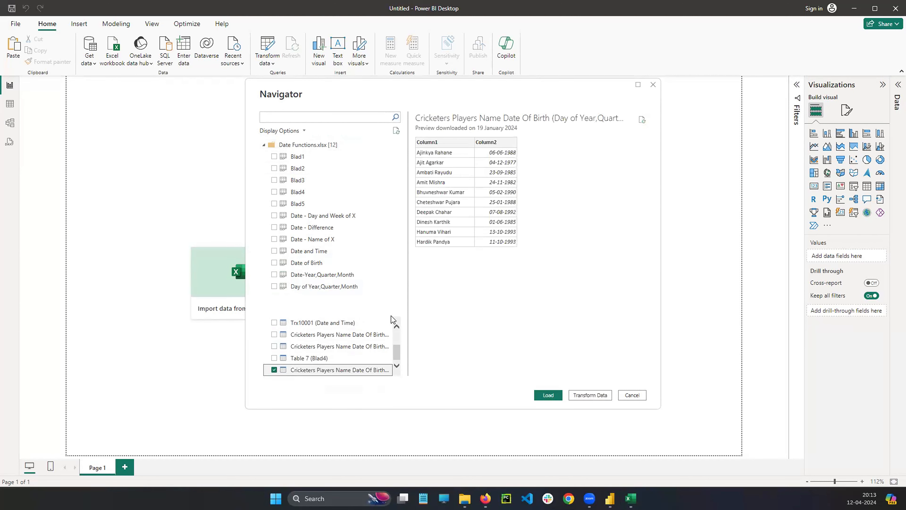
left_click(274, 358)
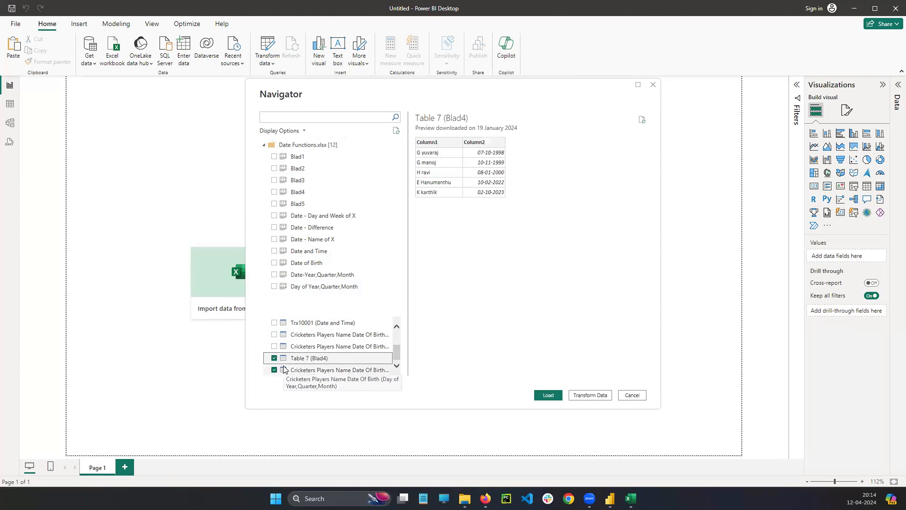
left_click(274, 346)
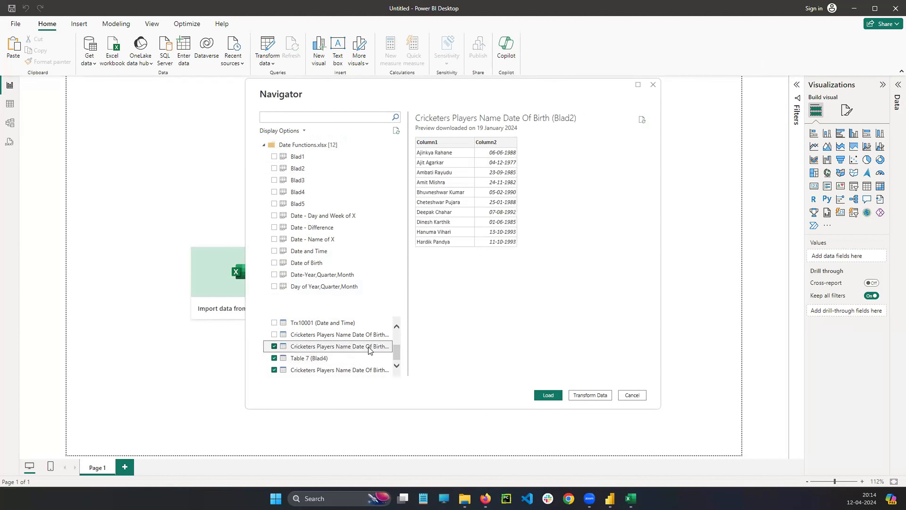
left_click(281, 335)
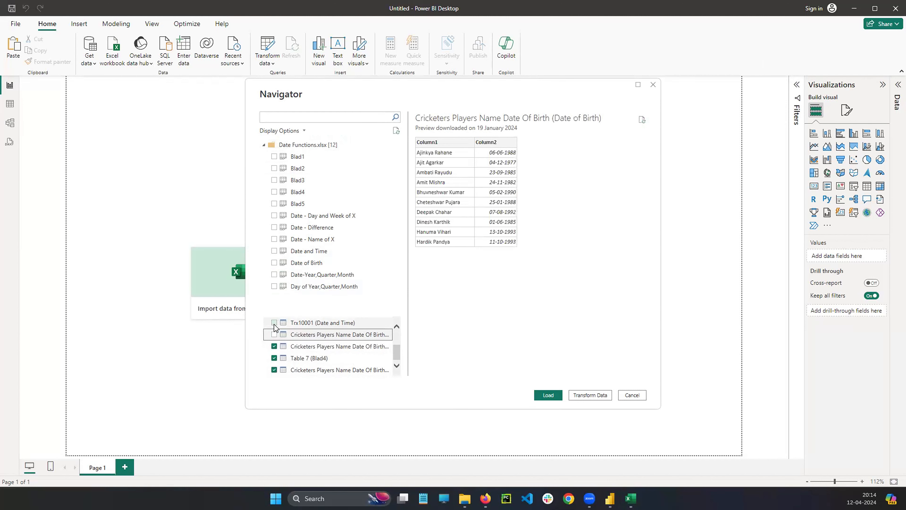
left_click(275, 324)
left_click(274, 335)
Add suggested tables Table 3, Table 2 and Date1 Date2 to the selection and bring all selected tables into Power Query for transforming.
left_click_drag(397, 349, 398, 332)
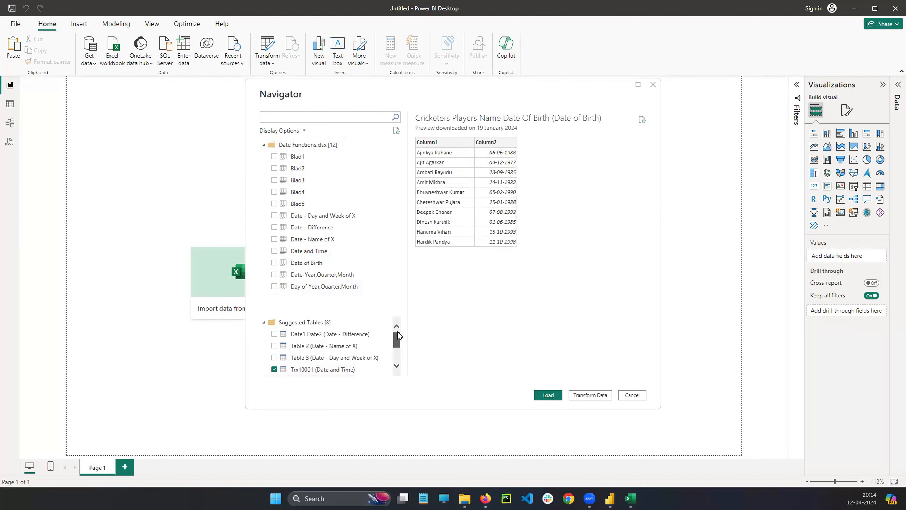
left_click(274, 358)
left_click(274, 345)
left_click(274, 333)
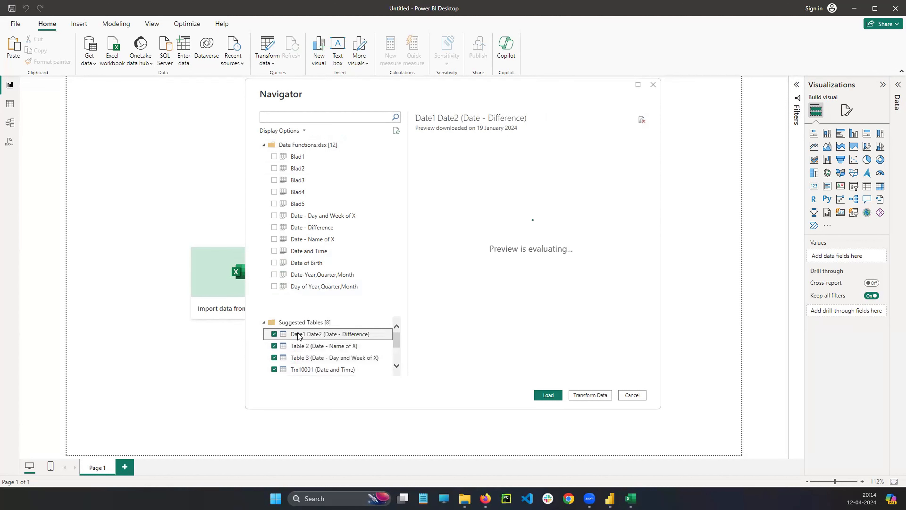
mouse_move(398, 340)
left_mouse_down()
mouse_move(397, 354)
mouse_move(397, 338)
left_mouse_up()
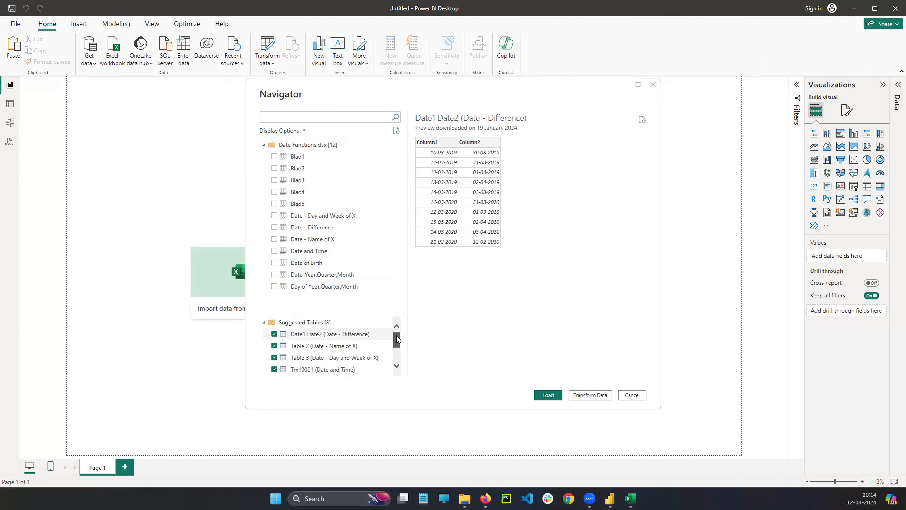
left_click(589, 395)
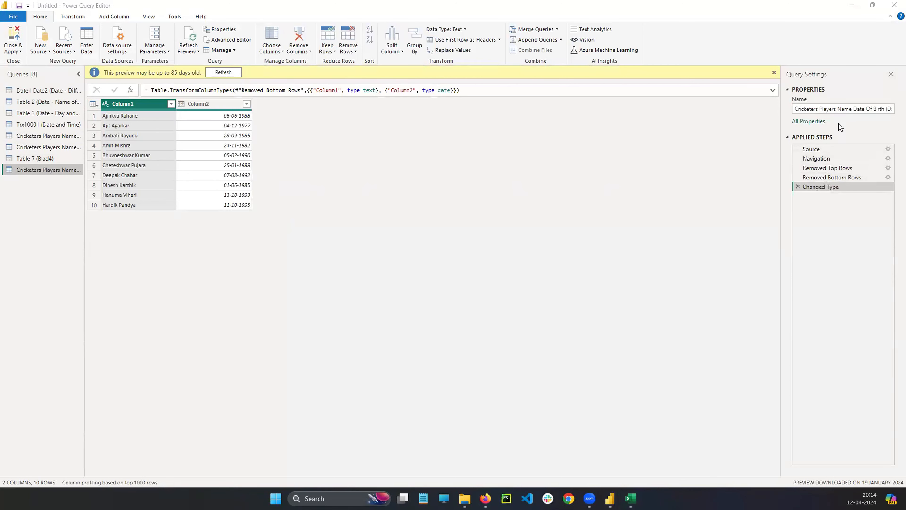
Look through the data of each imported query in turn, ending on Date1 Date2 (Date - Difference).
left_click(49, 92)
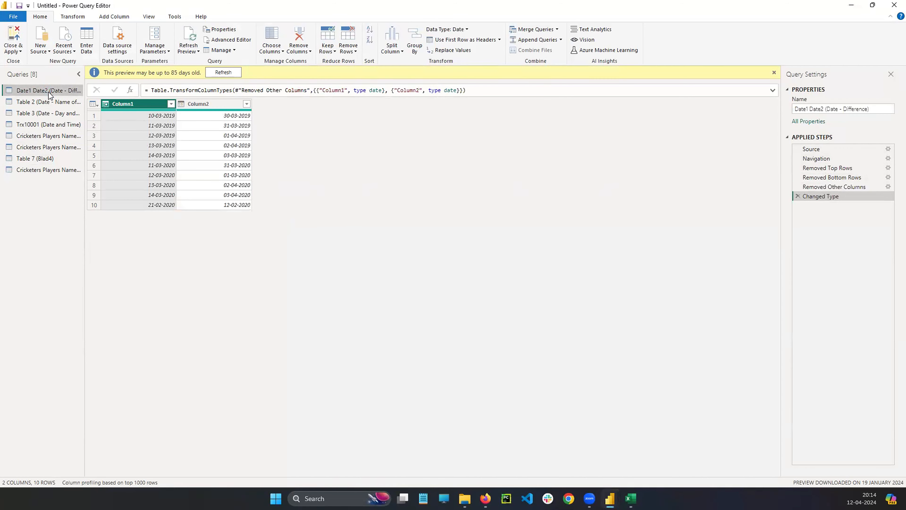
left_click(45, 101)
left_click(42, 113)
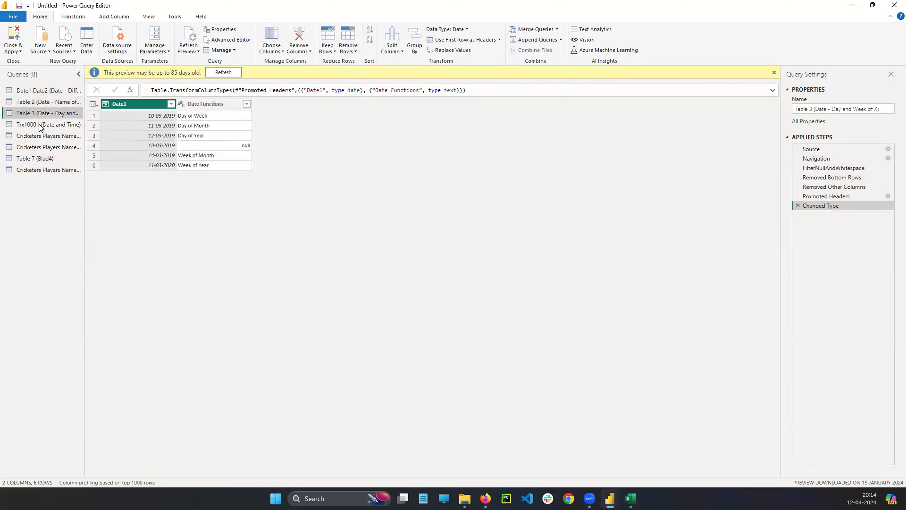
left_click(41, 126)
left_click(41, 137)
left_click(41, 147)
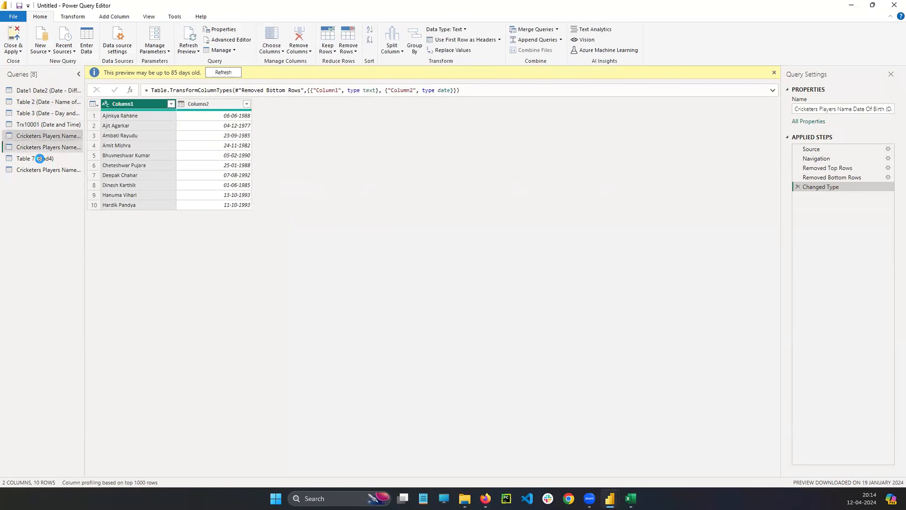
left_click(39, 158)
left_click(41, 169)
left_click(42, 91)
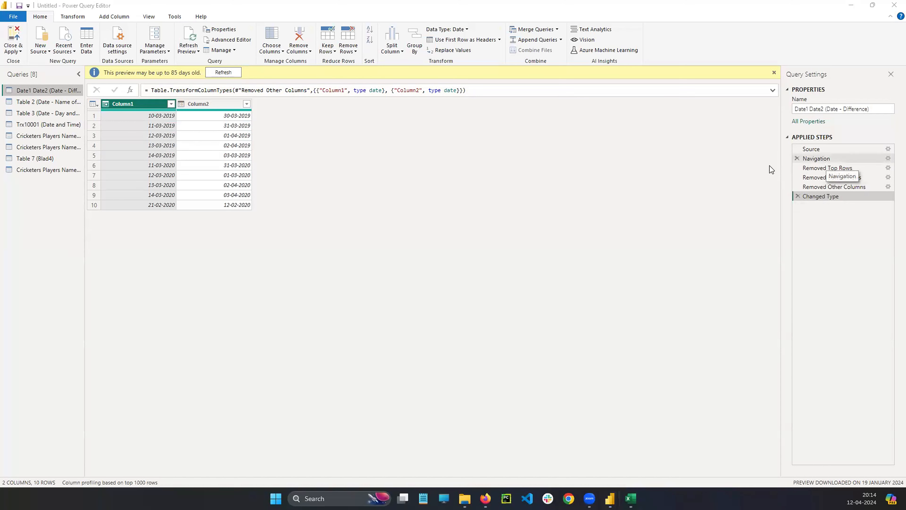
left_click(42, 201)
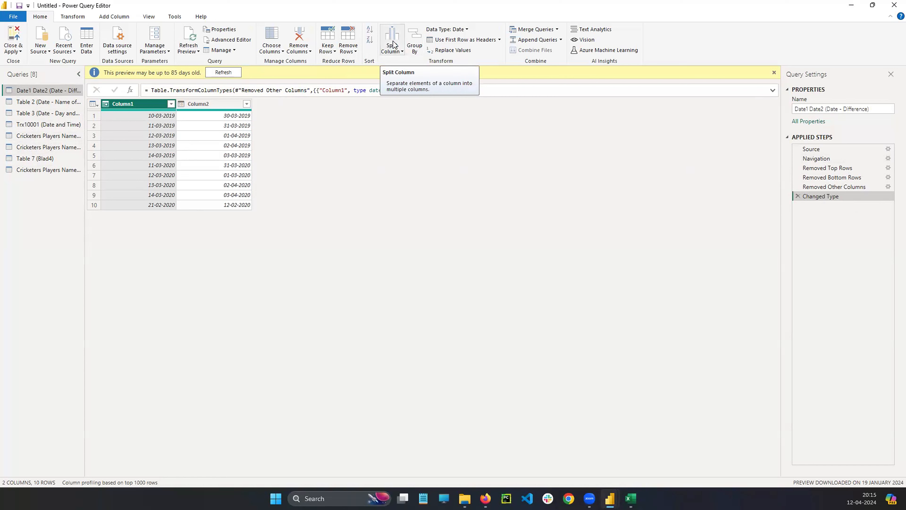
left_click(211, 103)
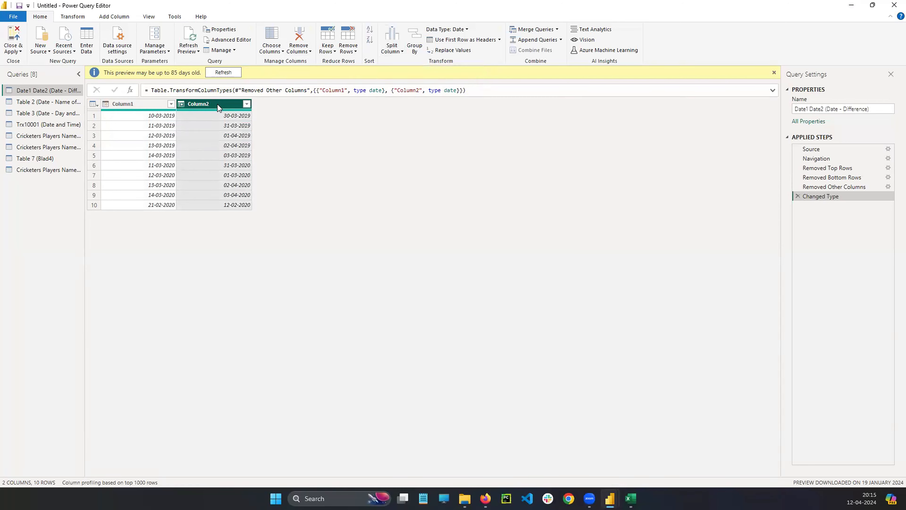
double_click(217, 104)
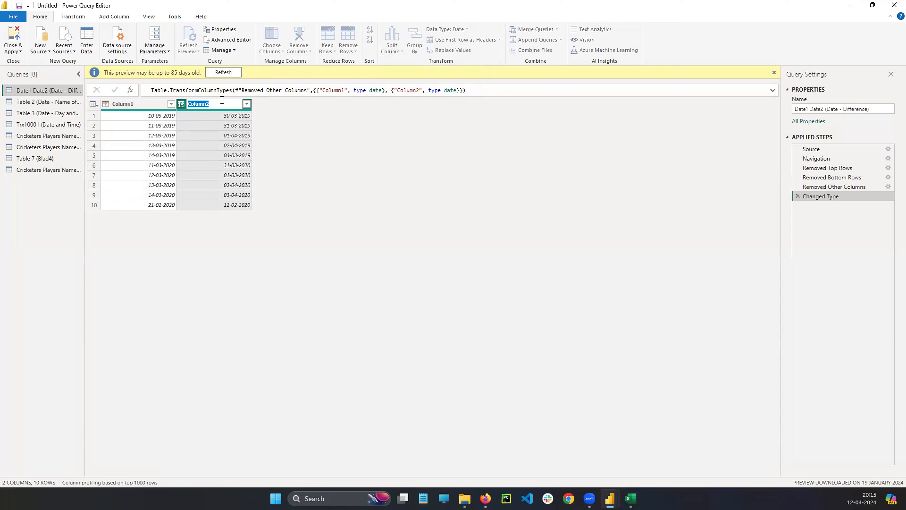
left_click(246, 244)
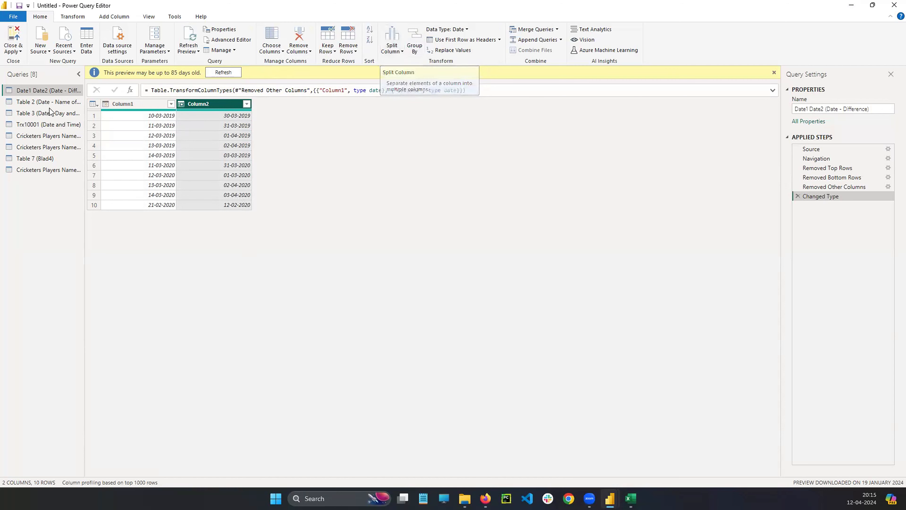
Start a split by delimiter on Column1 of the last Cricketers Players Name Date Of Birth query.
left_click(39, 170)
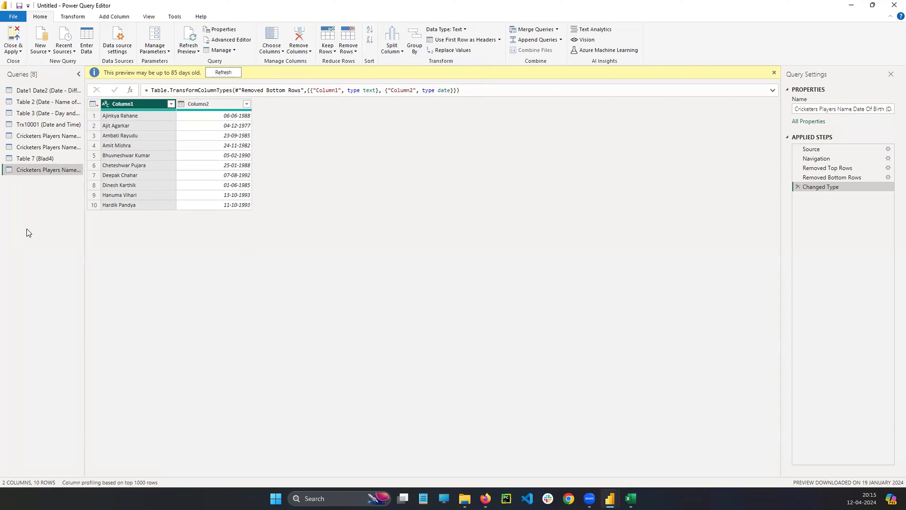
mouse_move(127, 100)
left_mouse_down()
mouse_move(125, 114)
mouse_move(104, 108)
mouse_move(107, 206)
mouse_move(150, 133)
left_mouse_up()
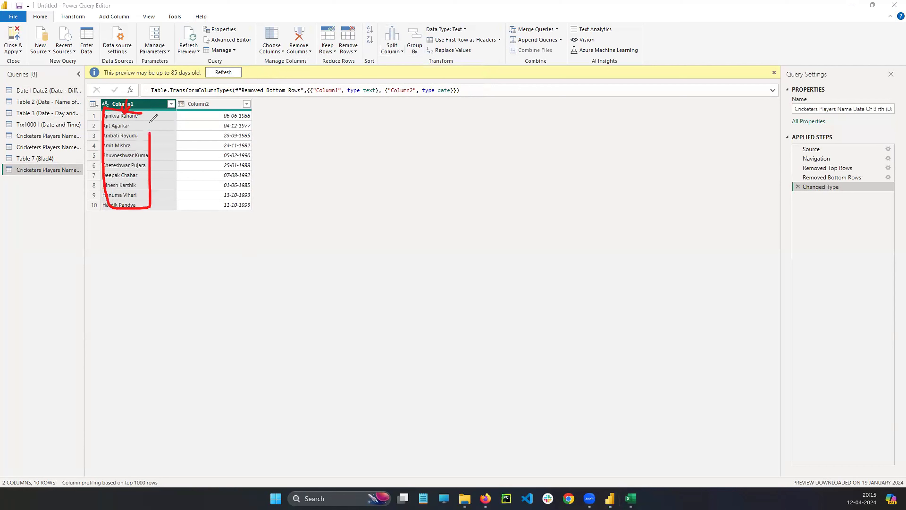
left_click(34, 329)
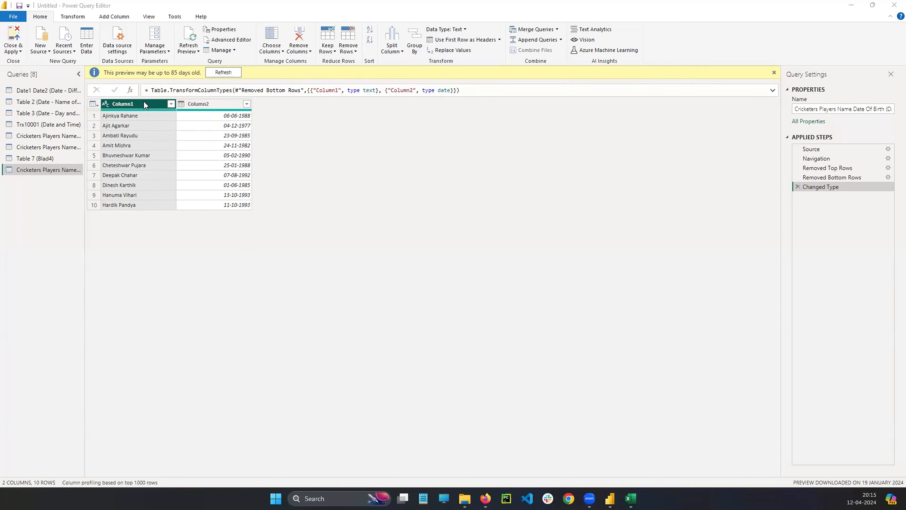
left_click(209, 246)
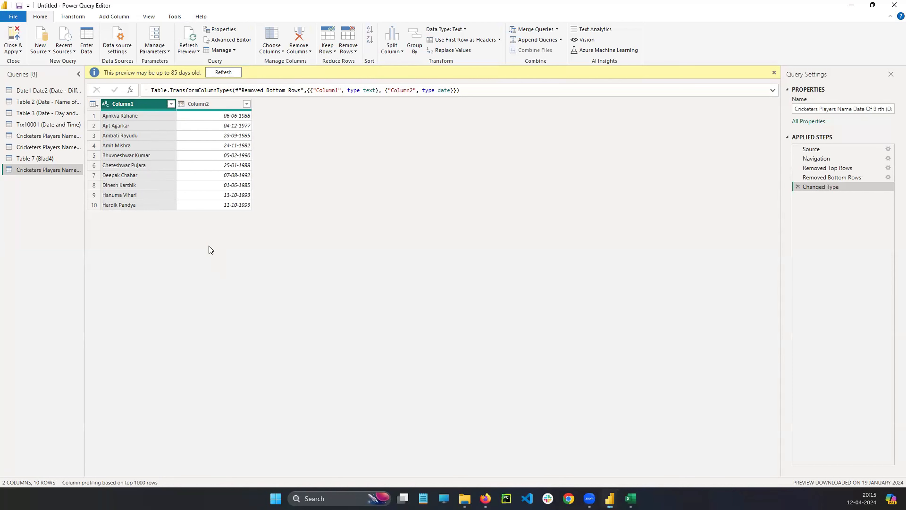
left_click(205, 106)
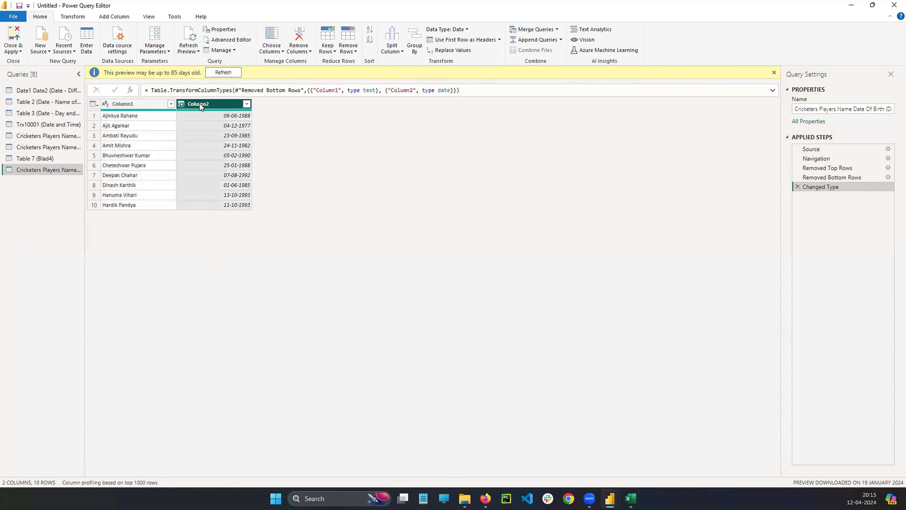
left_click(131, 107)
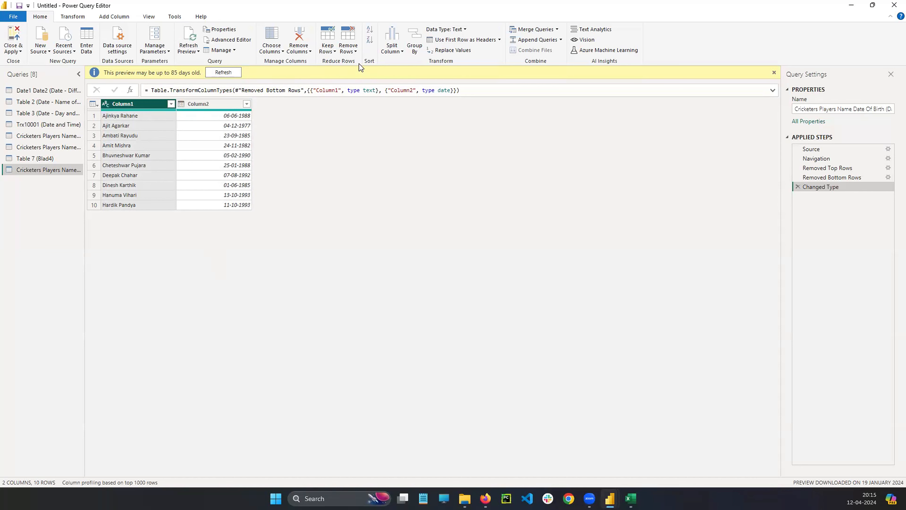
left_click(397, 48)
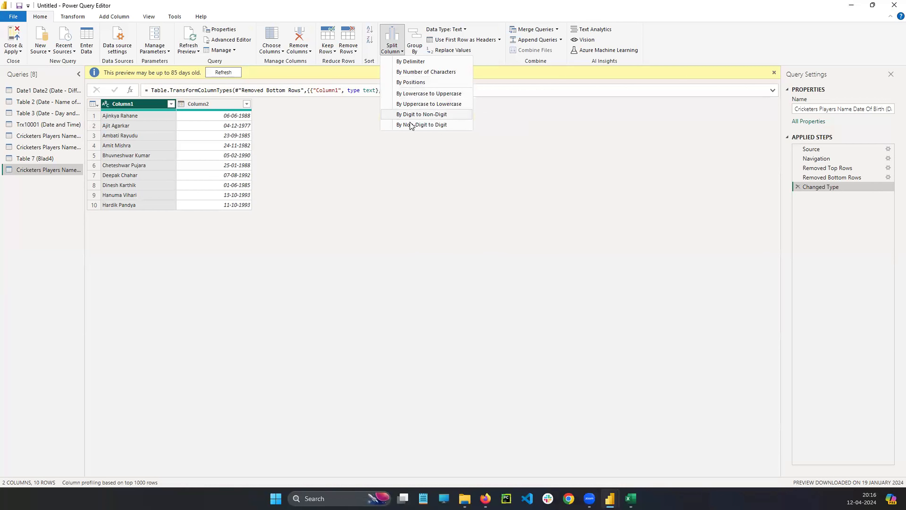
left_click(410, 62)
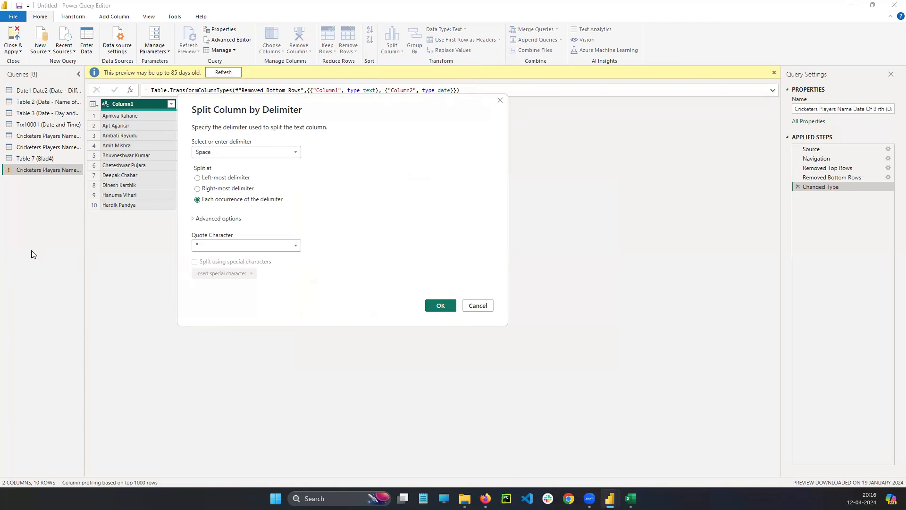
mouse_move(210, 144)
left_mouse_down()
mouse_move(218, 160)
mouse_move(207, 140)
left_mouse_up()
left_click_drag(105, 120, 138, 122)
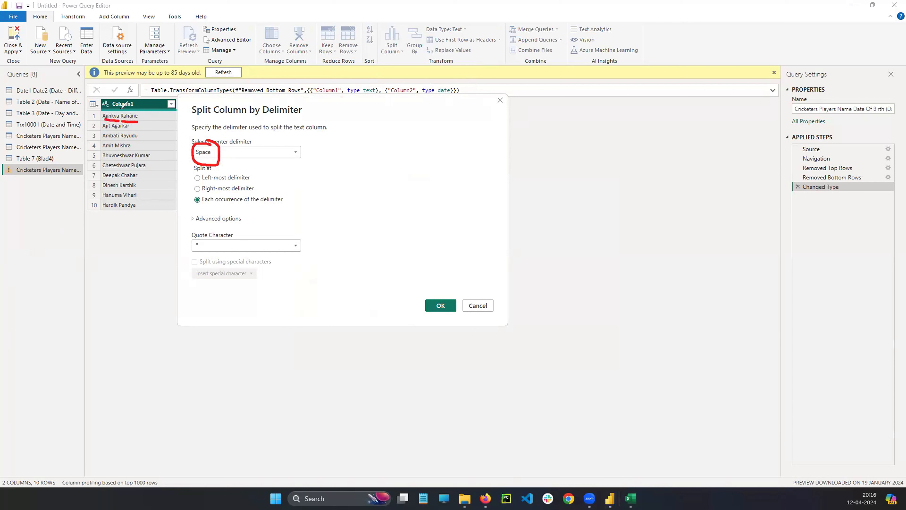
left_click_drag(120, 108, 120, 129)
mouse_move(117, 236)
left_mouse_down()
mouse_move(116, 357)
mouse_move(230, 235)
mouse_move(185, 373)
mouse_move(118, 320)
left_mouse_up()
left_click_drag(182, 237, 175, 390)
mouse_move(131, 262)
left_mouse_down()
mouse_move(138, 242)
mouse_move(145, 262)
mouse_move(147, 253)
mouse_move(198, 251)
mouse_move(214, 260)
left_mouse_up()
mouse_move(112, 117)
left_mouse_down()
mouse_move(131, 129)
mouse_move(111, 121)
left_mouse_up()
mouse_move(136, 300)
left_mouse_down()
mouse_move(150, 301)
mouse_move(150, 287)
left_mouse_up()
mouse_move(194, 296)
left_mouse_down()
mouse_move(202, 277)
mouse_move(209, 299)
mouse_move(214, 290)
left_mouse_up()
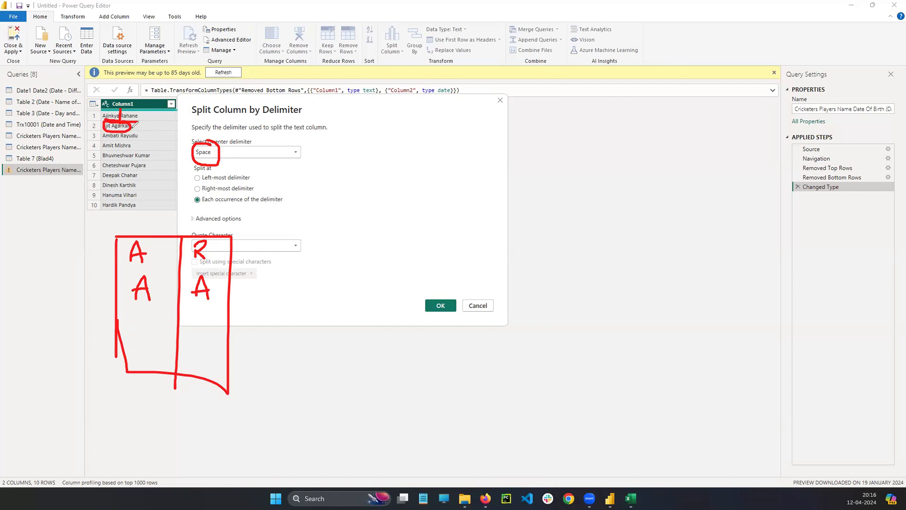
mouse_move(131, 126)
left_mouse_down()
mouse_move(143, 136)
mouse_move(128, 131)
left_mouse_up()
mouse_move(136, 332)
left_mouse_down()
mouse_move(144, 311)
mouse_move(153, 330)
mouse_move(163, 326)
left_mouse_up()
left_click(143, 329)
mouse_move(195, 323)
left_mouse_down()
mouse_move(198, 344)
mouse_move(209, 326)
mouse_move(211, 348)
left_mouse_up()
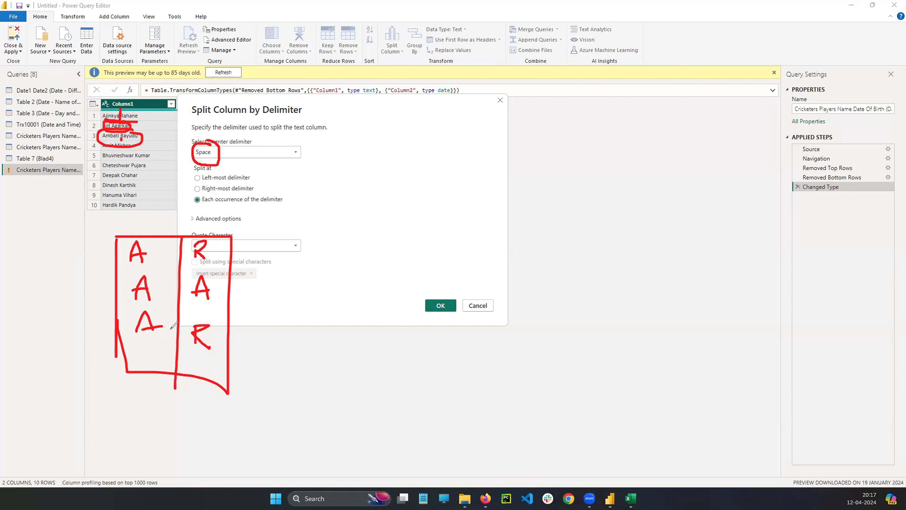
left_click(28, 371)
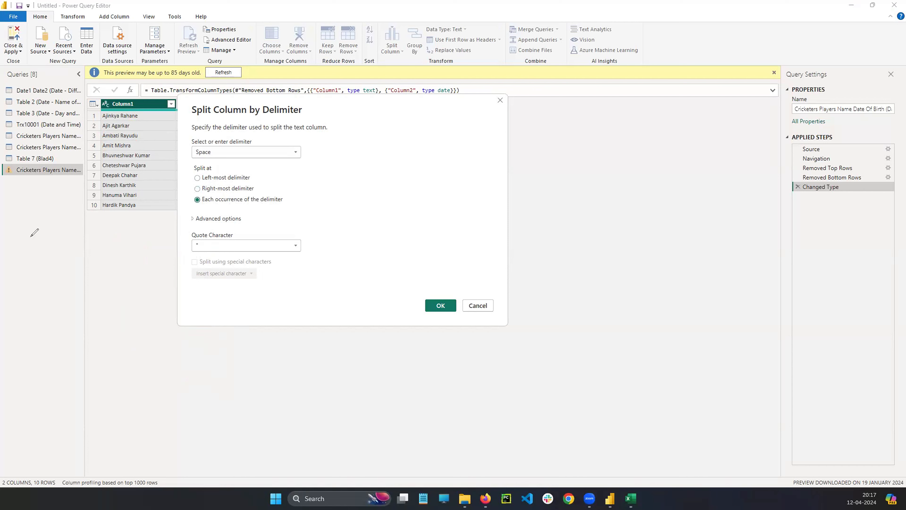
left_click_drag(432, 215, 410, 235)
mouse_move(443, 222)
left_mouse_down()
mouse_move(455, 232)
mouse_move(578, 206)
mouse_move(581, 234)
left_mouse_up()
left_click(454, 208)
mouse_move(658, 210)
left_mouse_down()
mouse_move(656, 236)
mouse_move(690, 219)
mouse_move(696, 230)
left_mouse_up()
mouse_move(700, 205)
left_mouse_down()
mouse_move(700, 231)
mouse_move(741, 224)
left_mouse_up()
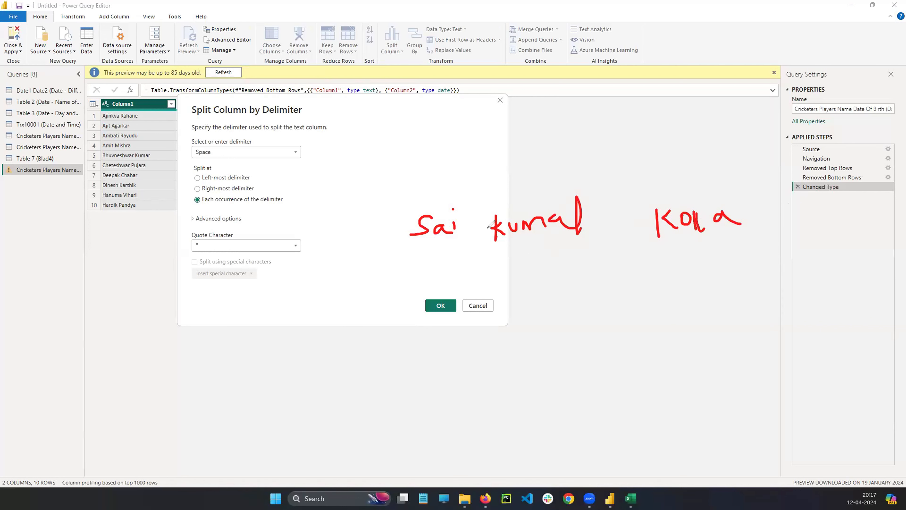
left_click_drag(335, 324, 323, 341)
left_click_drag(402, 303, 398, 413)
mouse_move(452, 325)
left_mouse_down()
mouse_move(451, 345)
mouse_move(465, 342)
left_mouse_up()
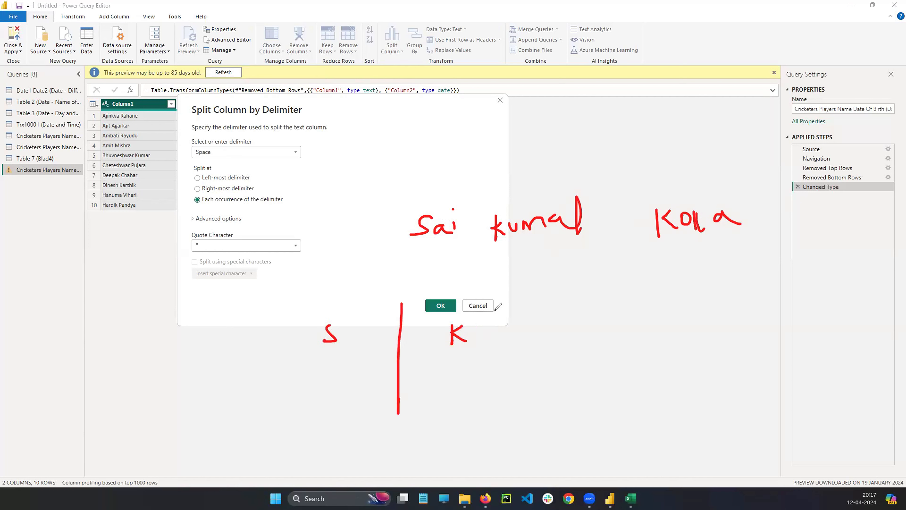
left_click_drag(494, 307, 502, 425)
left_click_drag(536, 339, 536, 359)
left_click_drag(546, 339, 552, 352)
left_click_drag(574, 300, 580, 394)
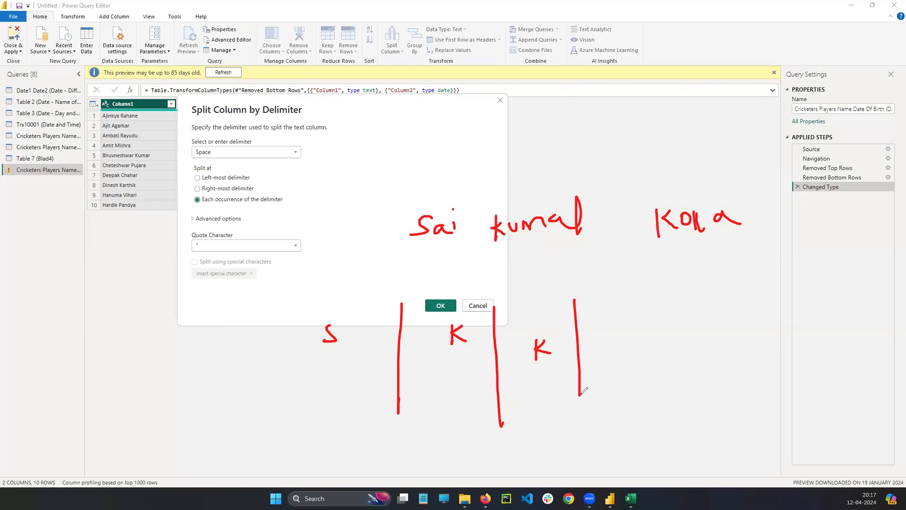
left_click_drag(469, 236, 485, 235)
left_click_drag(620, 232, 658, 232)
mouse_move(202, 194)
left_mouse_down()
mouse_move(194, 196)
mouse_move(205, 202)
mouse_move(202, 194)
left_mouse_up()
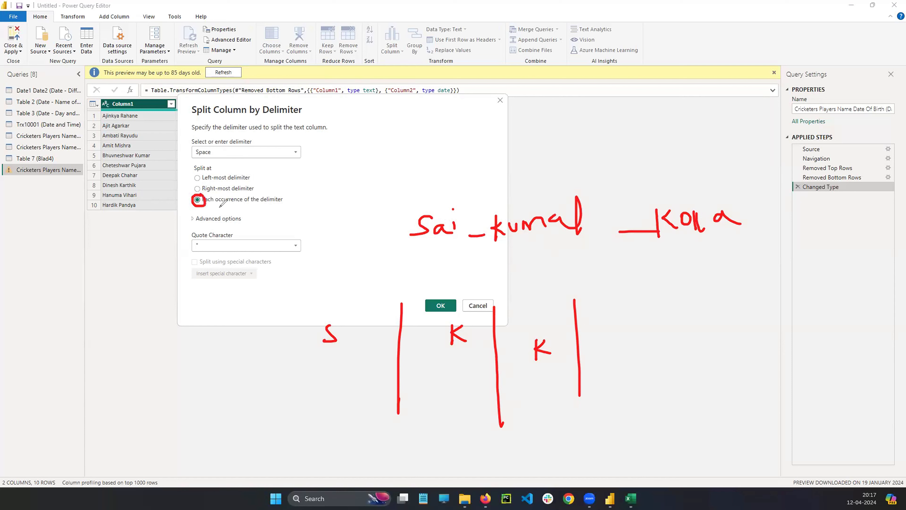
left_click_drag(466, 163, 482, 282)
left_click_drag(606, 153, 617, 301)
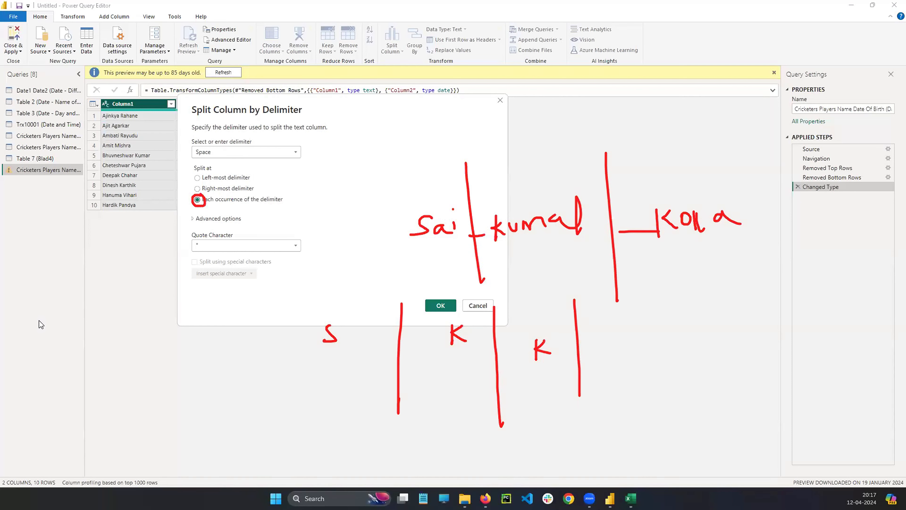
key("Escape")
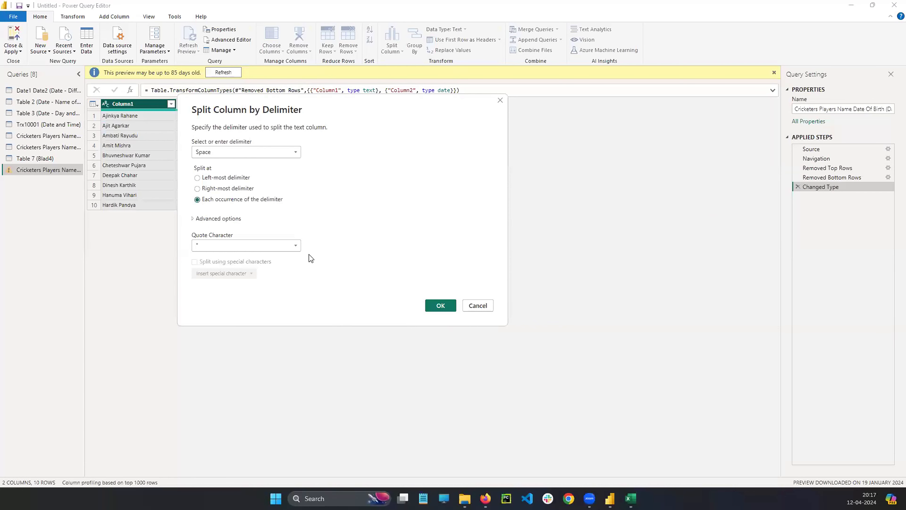
Split Column1 by the space delimiter at each occurrence and review the resulting name and date columns.
left_click(445, 305)
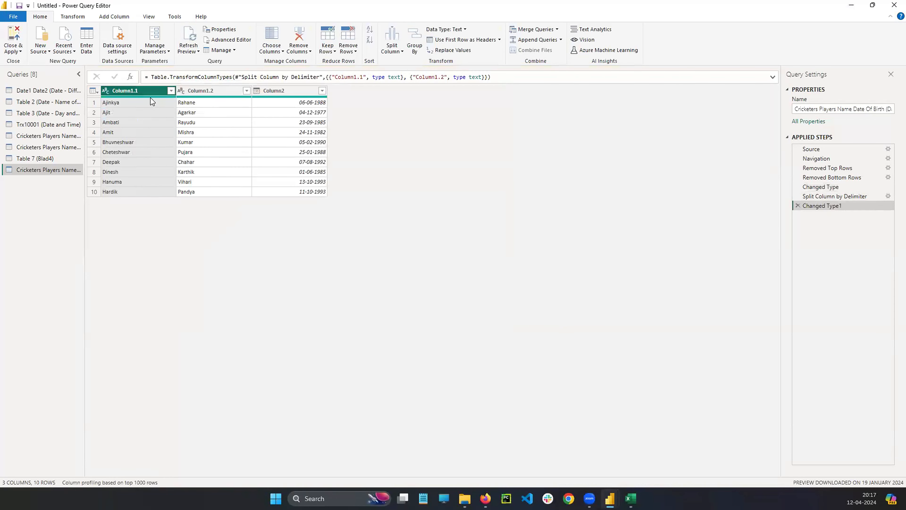
left_click(201, 91)
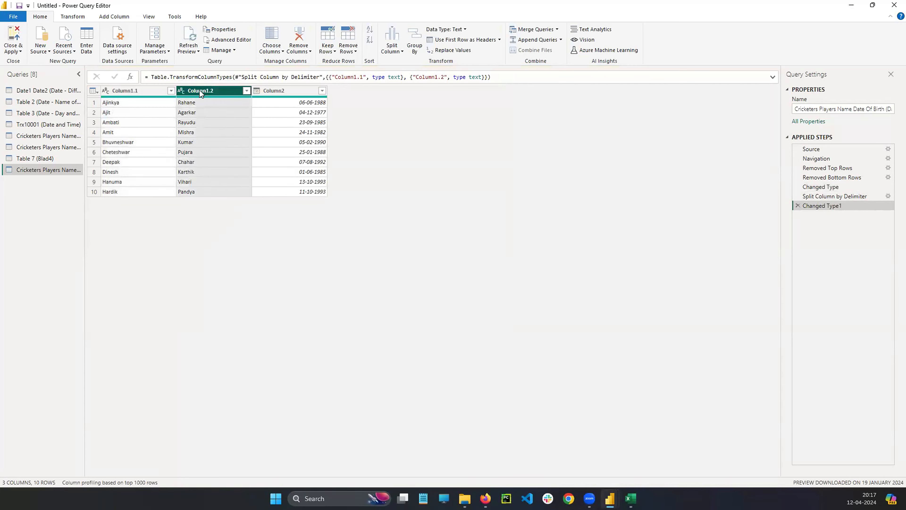
left_click(283, 90)
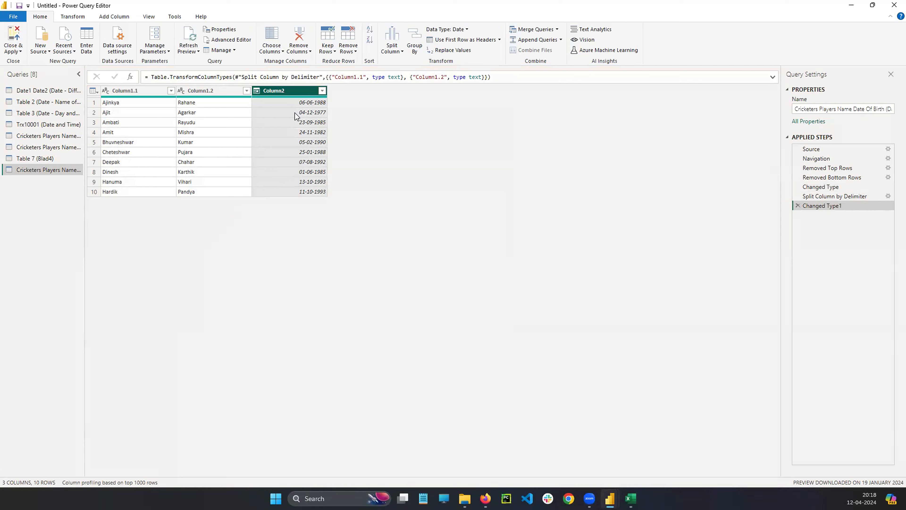
left_click(130, 90)
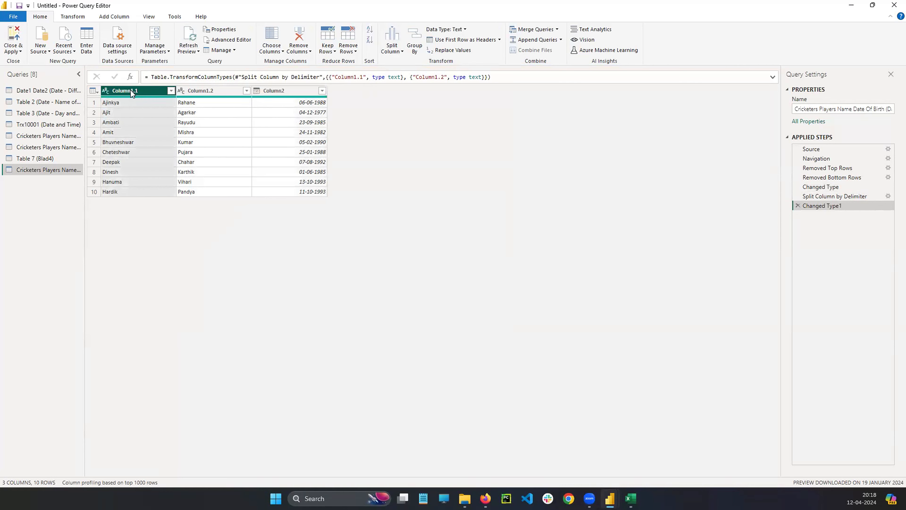
left_click(187, 90)
left_click(141, 91)
left_click(214, 92)
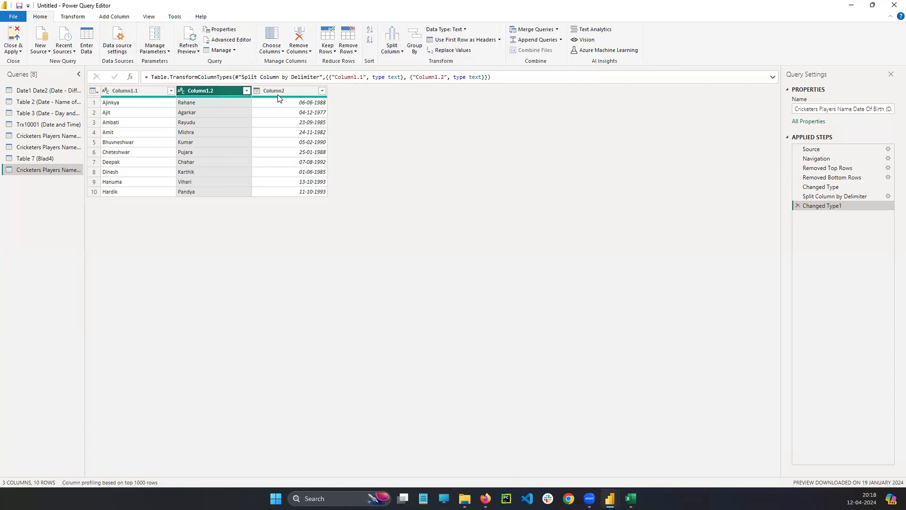
Remove the Changed Type1 and Split Column by Delimiter steps from the cricketers query.
left_click(798, 206)
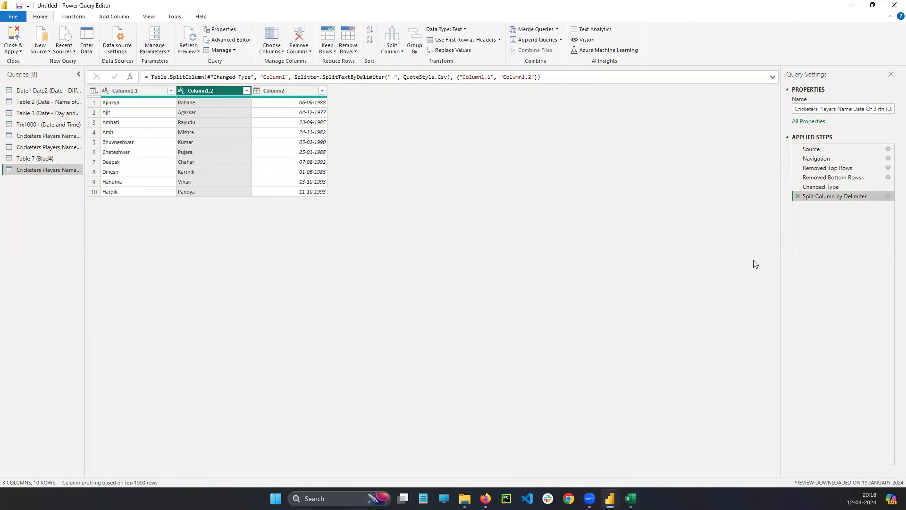
left_click(798, 195)
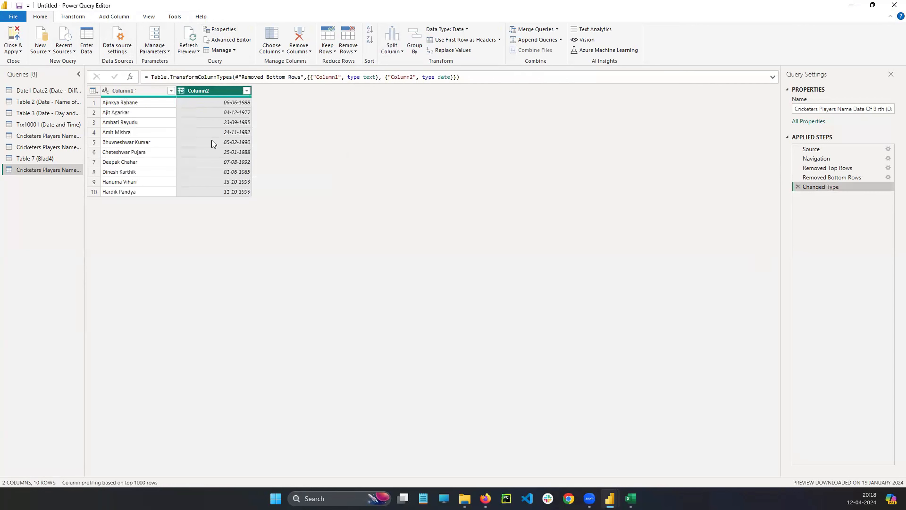
Start a split by delimiter on Column1 of the cricketers query and choose Colon as the delimiter.
left_click(141, 94)
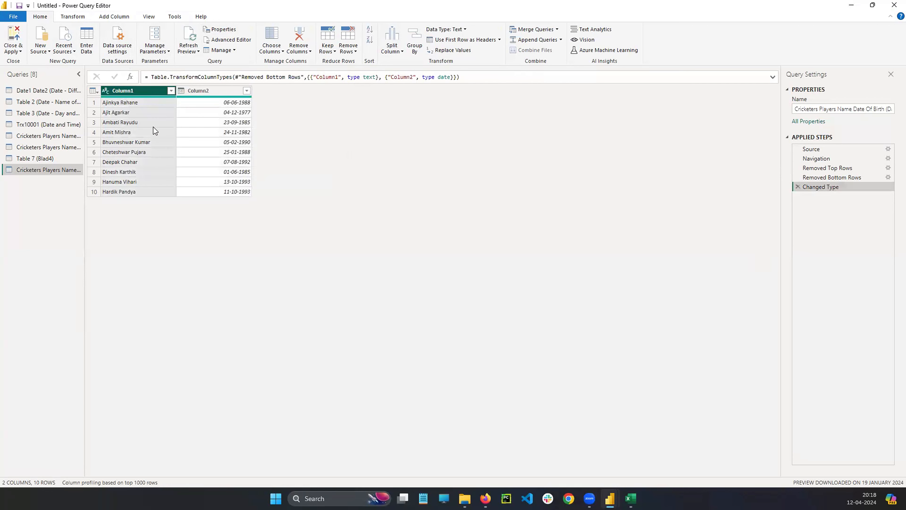
left_click(401, 50)
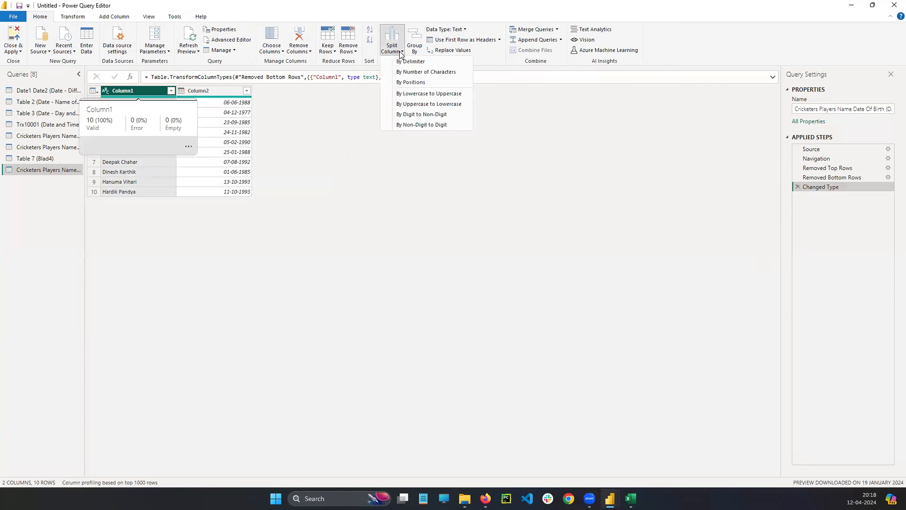
left_click(410, 62)
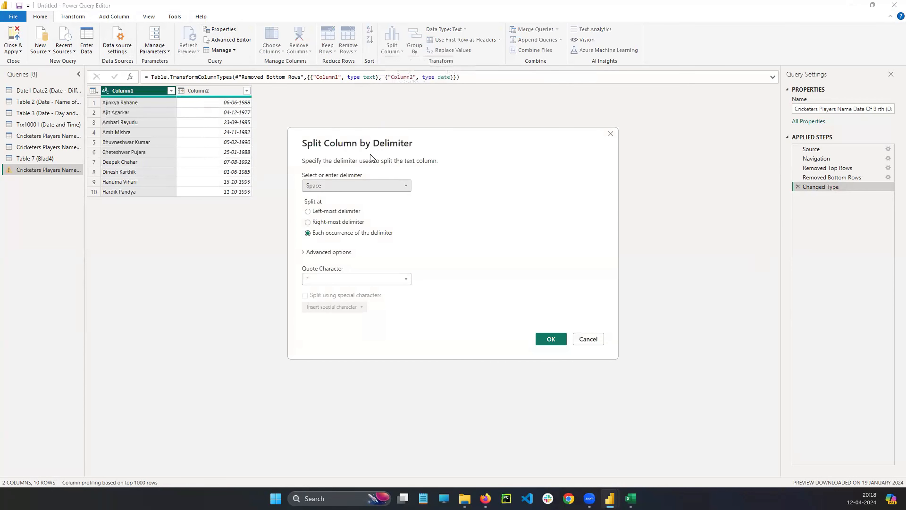
left_click(323, 186)
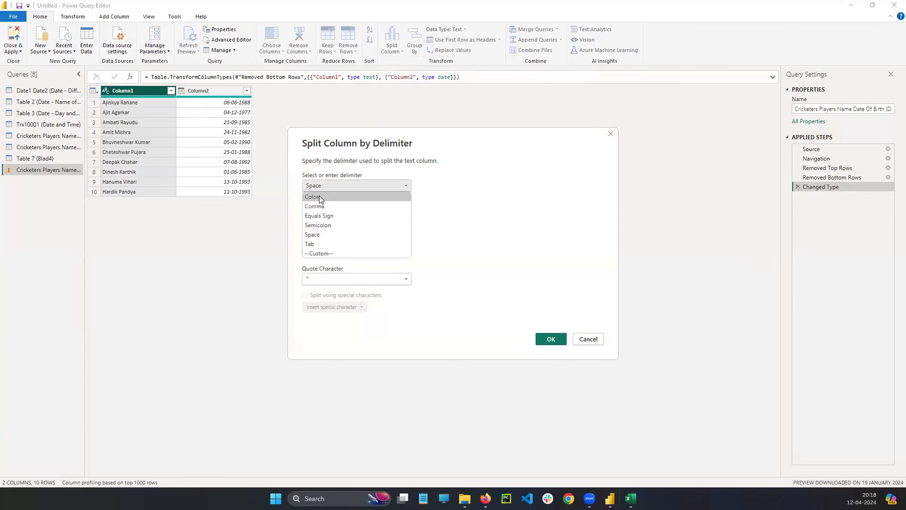
left_click(319, 197)
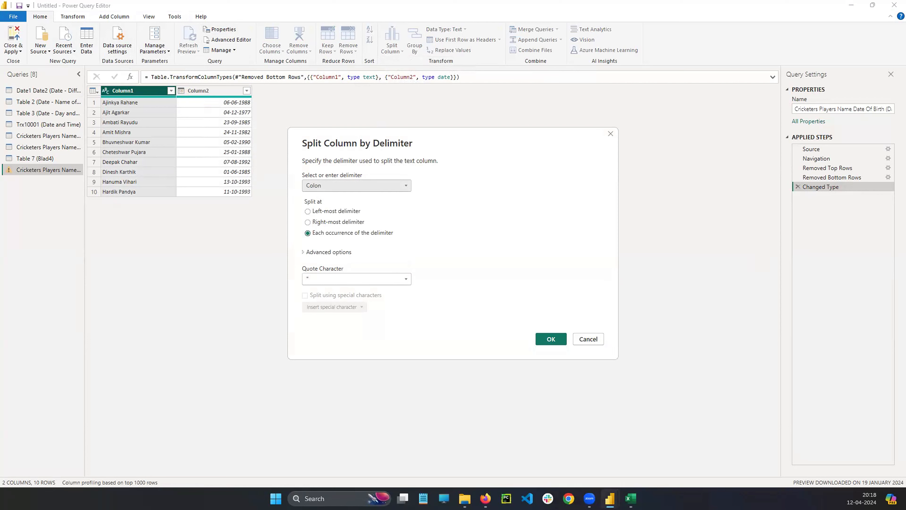
mouse_move(137, 279)
left_mouse_down()
mouse_move(153, 295)
mouse_move(138, 284)
left_mouse_up()
left_click(173, 266)
left_click(177, 280)
mouse_move(188, 262)
left_mouse_down()
mouse_move(189, 286)
mouse_move(210, 287)
left_mouse_up()
left_click_drag(142, 266, 137, 301)
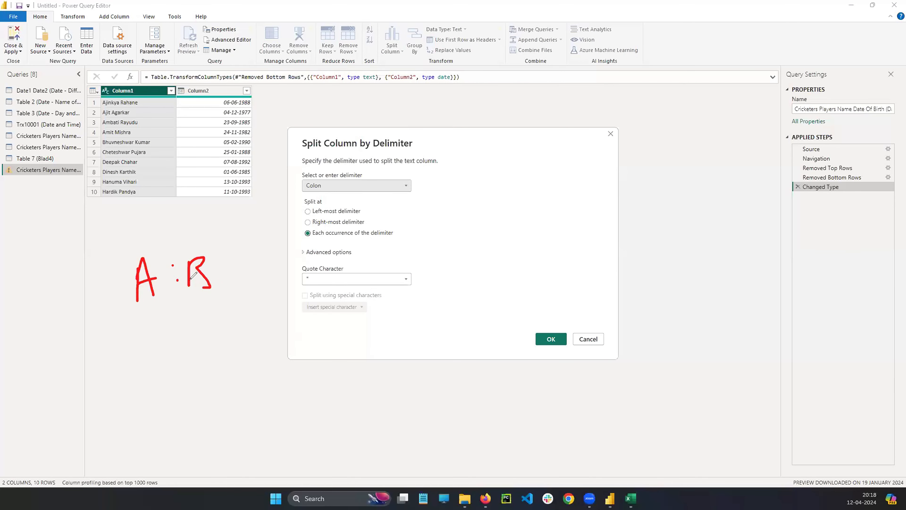
left_click_drag(174, 228, 178, 368)
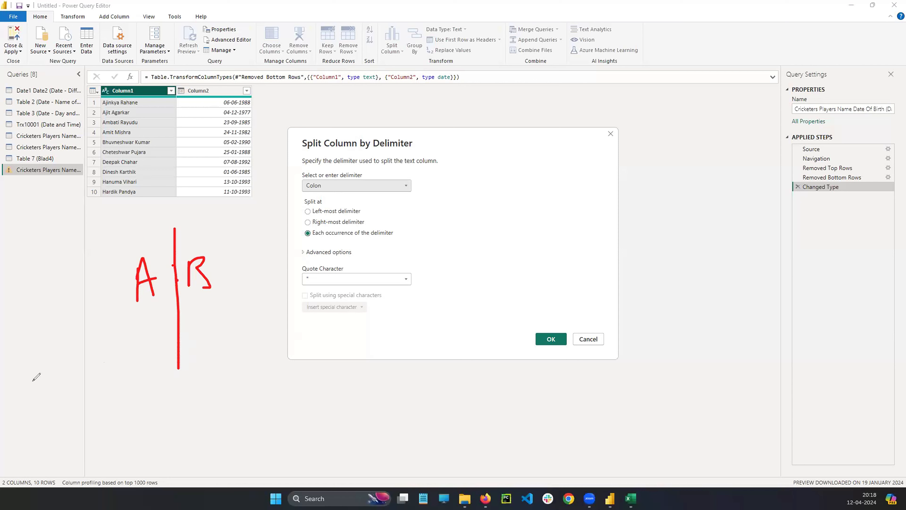
key("Escape")
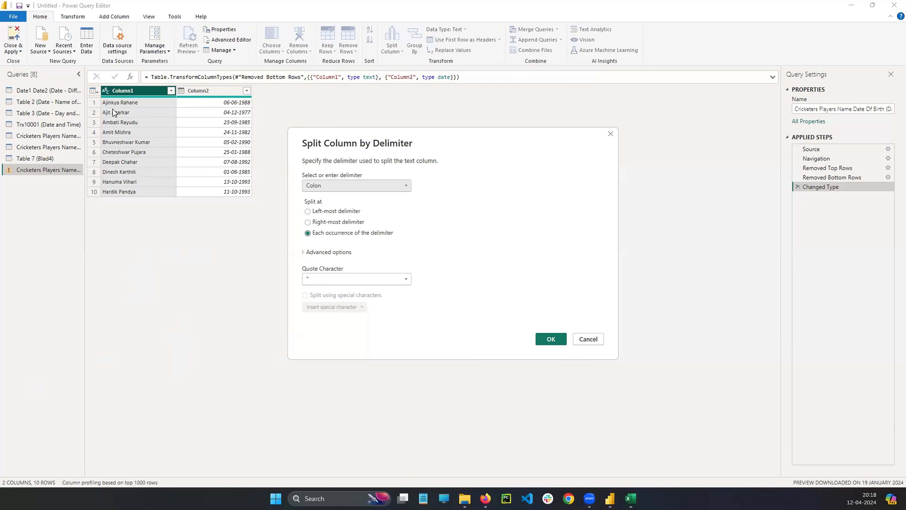
Change the delimiter to Space and split Column1 at each occurrence of it.
left_click(331, 190)
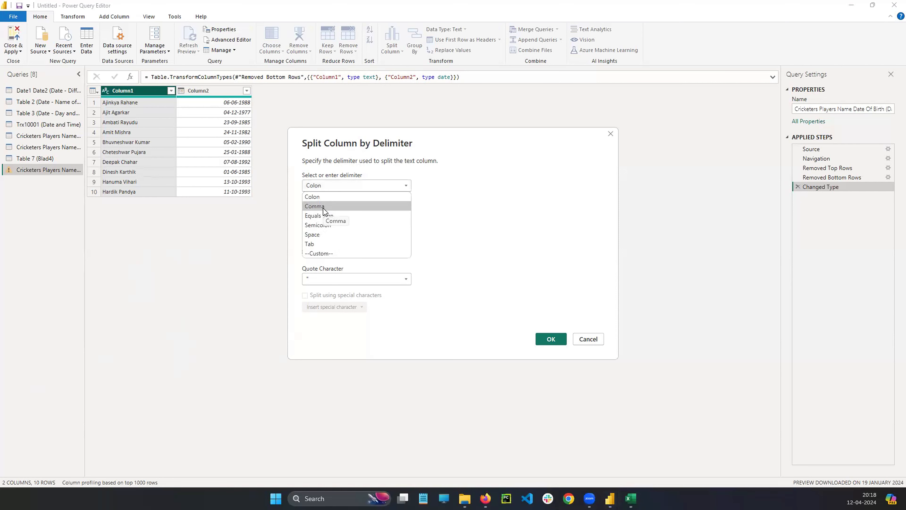
left_click(320, 233)
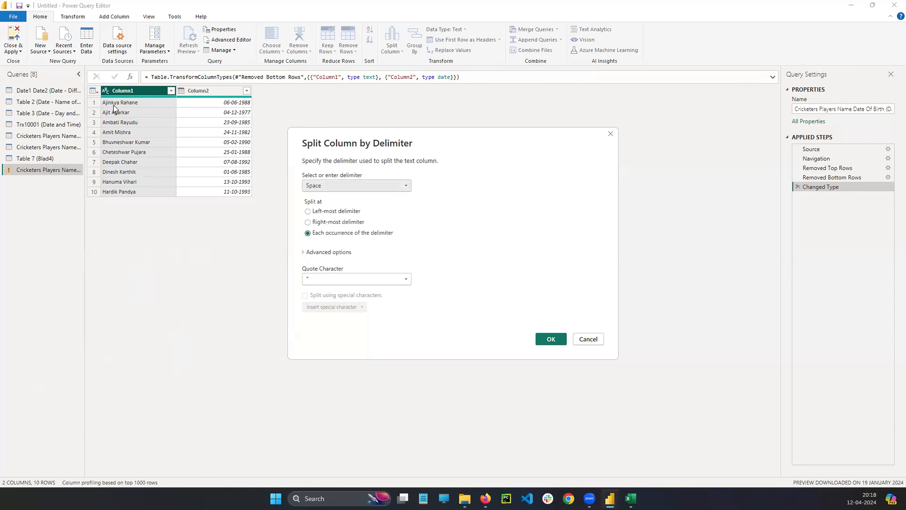
left_click(540, 338)
Compare the contents of the split columns Column1.1 and Column1.2.
left_click(207, 92)
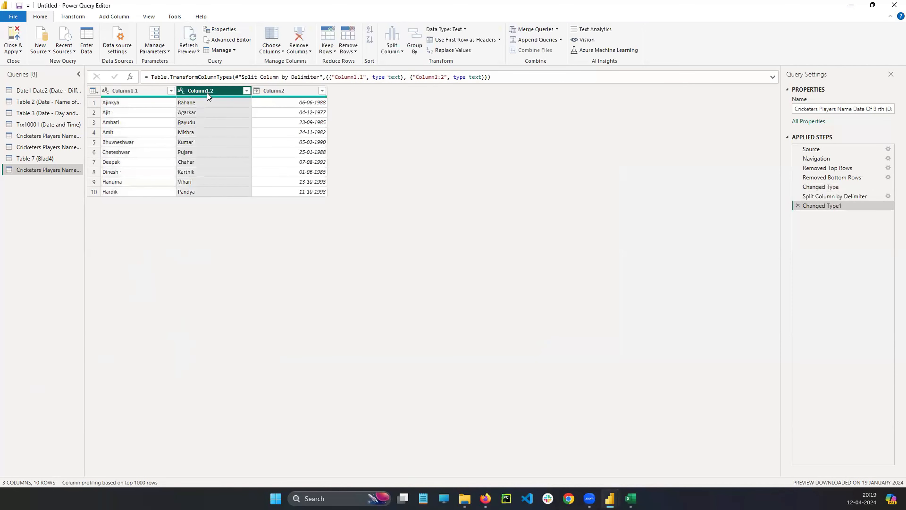
left_click(152, 91)
left_click(224, 92)
left_click(142, 91)
left_click(185, 93)
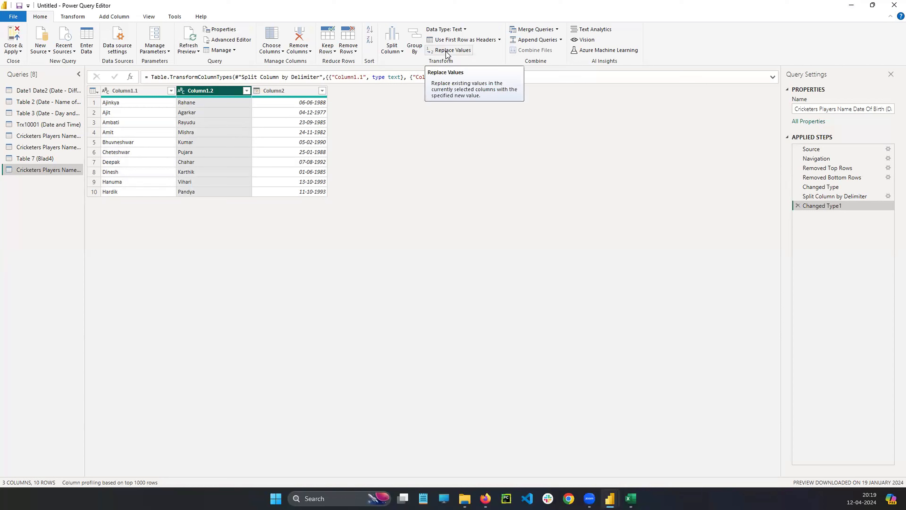
left_click(146, 91)
left_click(232, 90)
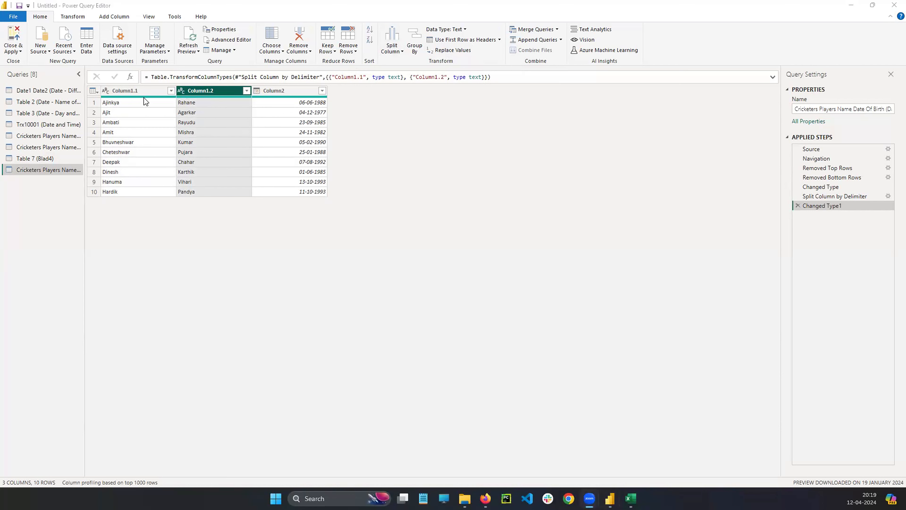
left_click(435, 144)
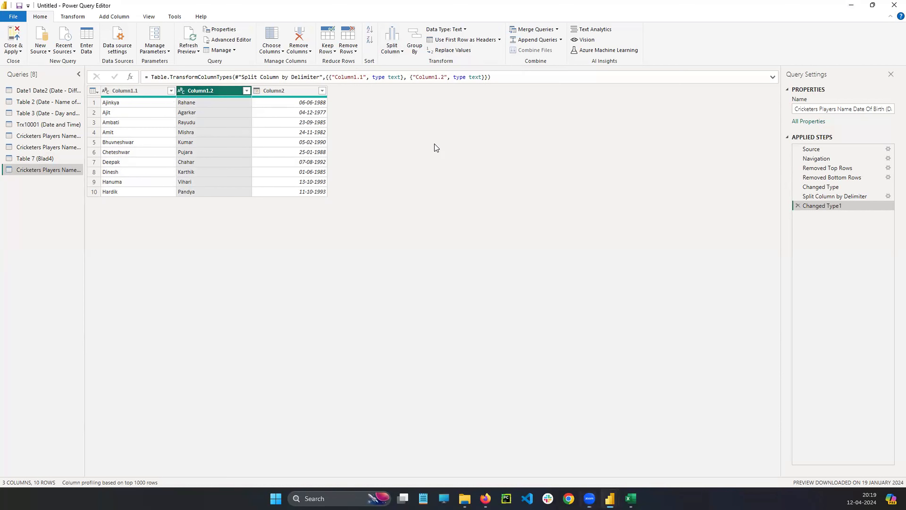
left_click(143, 88)
Replace the value R with V in Column1.2 of the cricketers query.
left_click(201, 91)
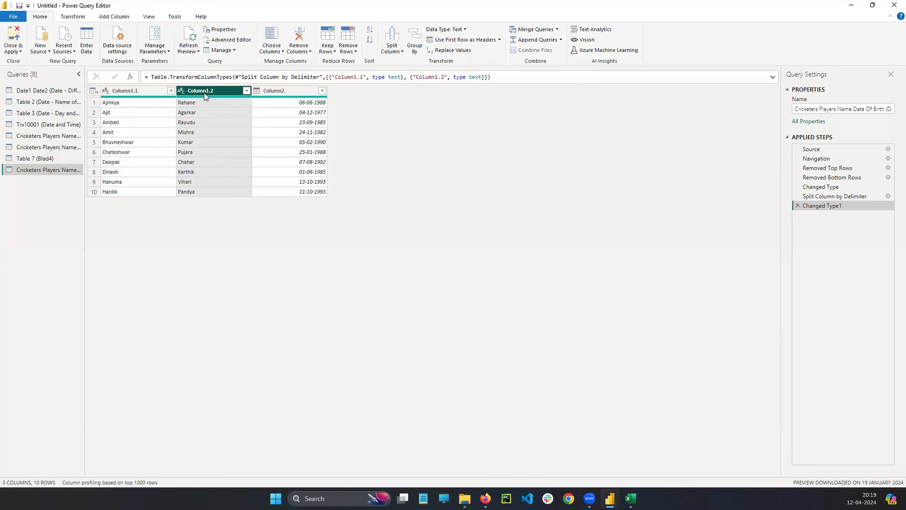
left_click(449, 50)
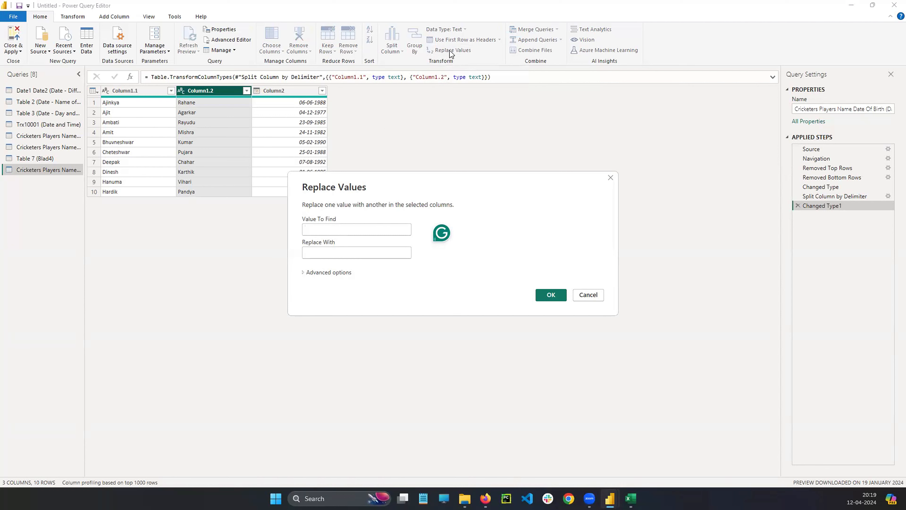
left_click(320, 232)
left_click(318, 255)
type("V")
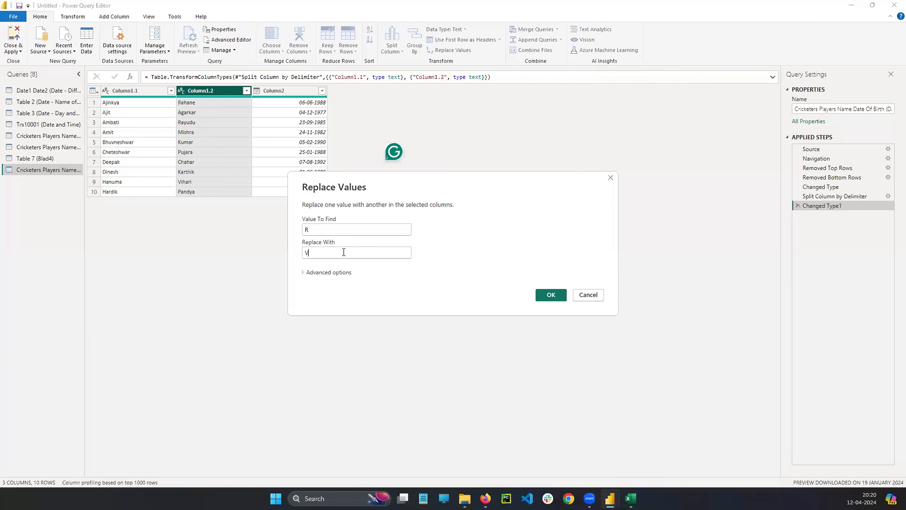
left_click(551, 294)
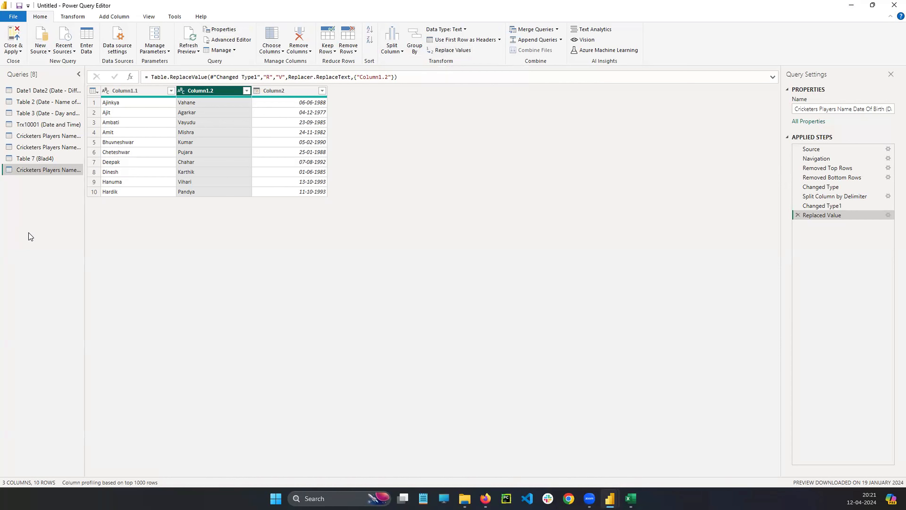
Look through the imported queries in turn, from Date1 Date2 down to the last Cricketers Players Name Date Of Birth query.
mouse_move(300, 7)
left_mouse_down()
mouse_move(282, 16)
mouse_move(326, 16)
mouse_move(354, 52)
mouse_move(342, 31)
left_mouse_up()
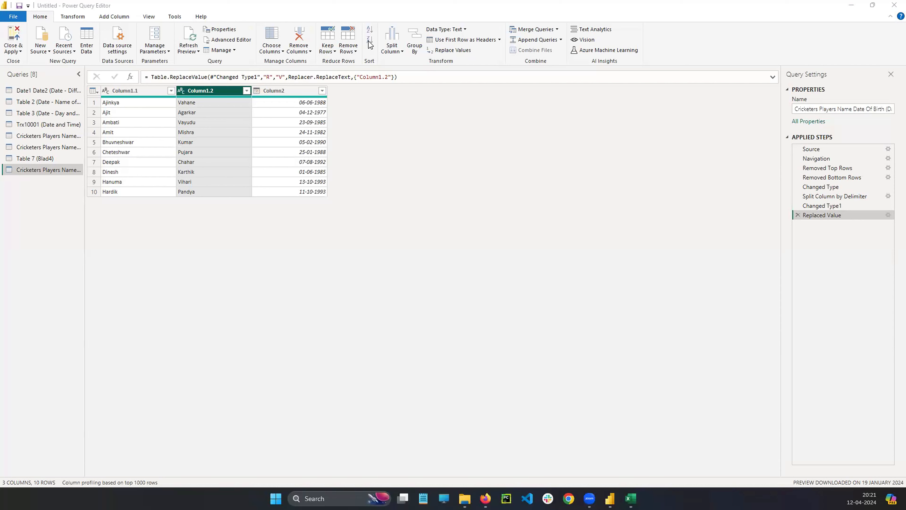
left_click(30, 93)
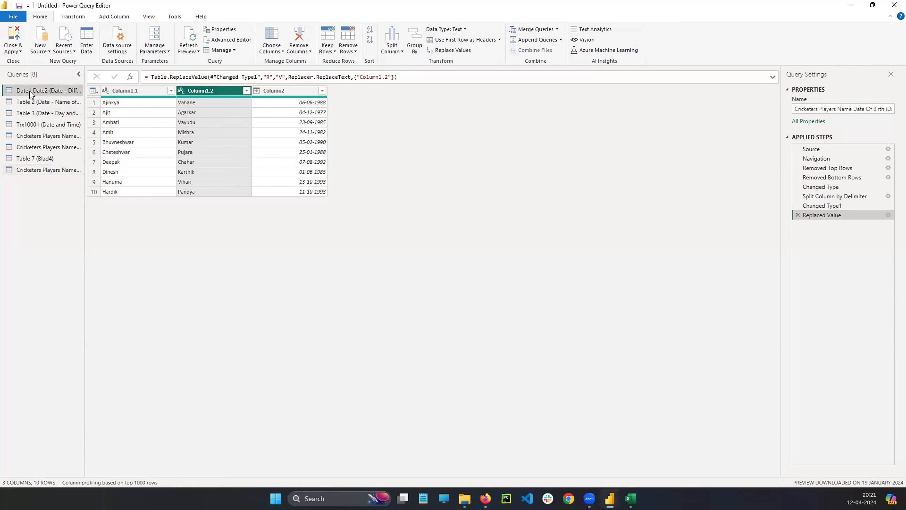
left_click(30, 104)
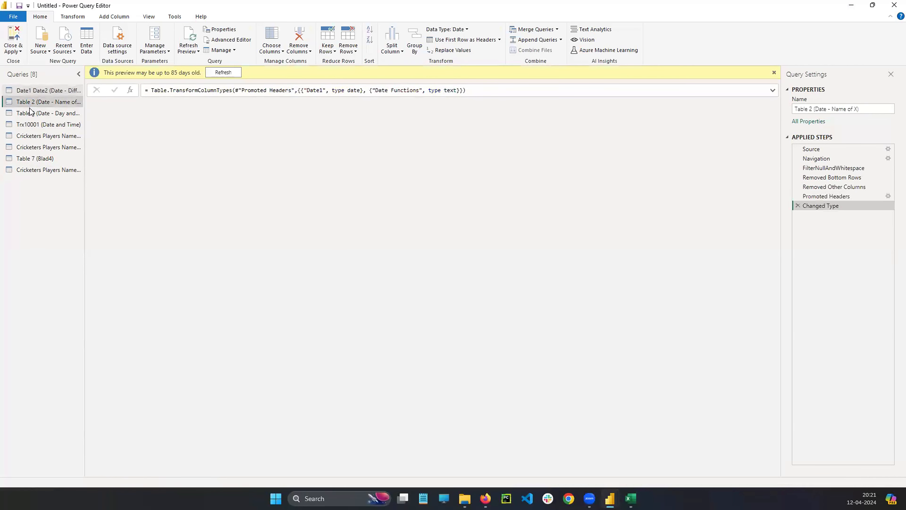
left_click(31, 113)
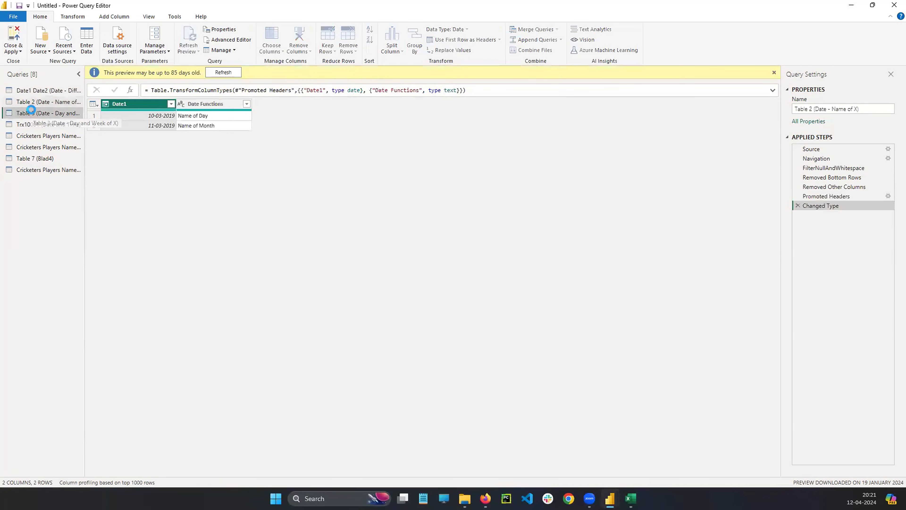
left_click(33, 124)
left_click(34, 138)
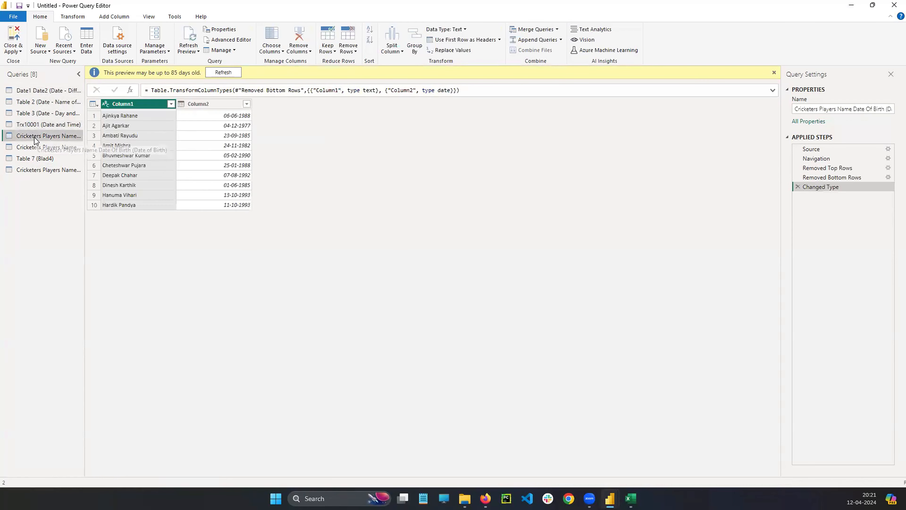
left_click(34, 147)
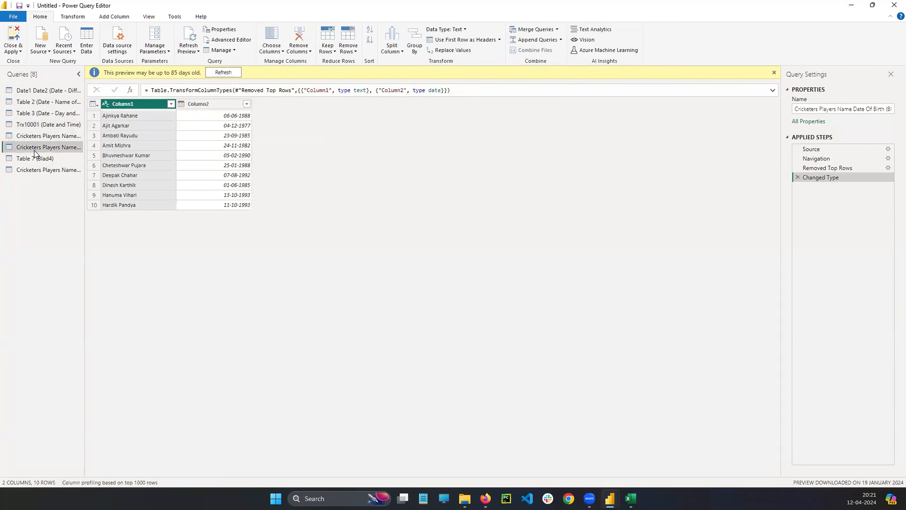
left_click(35, 159)
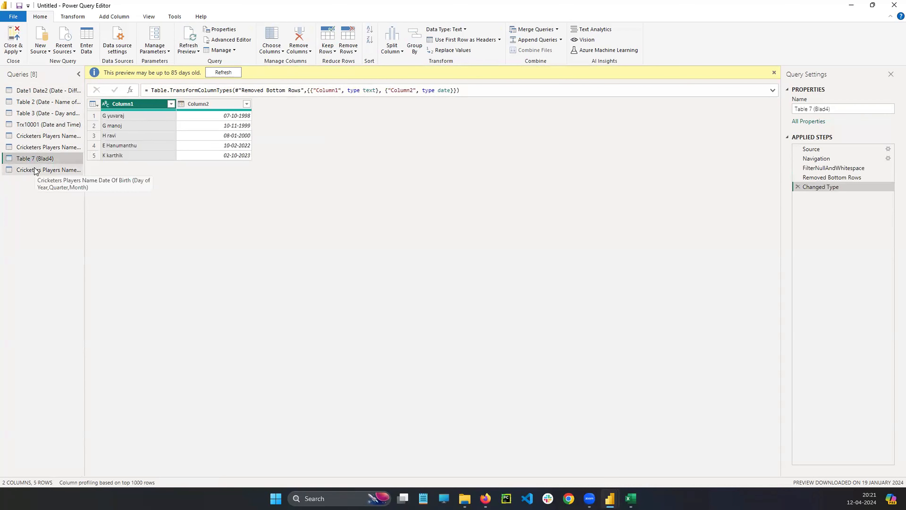
left_click(35, 169)
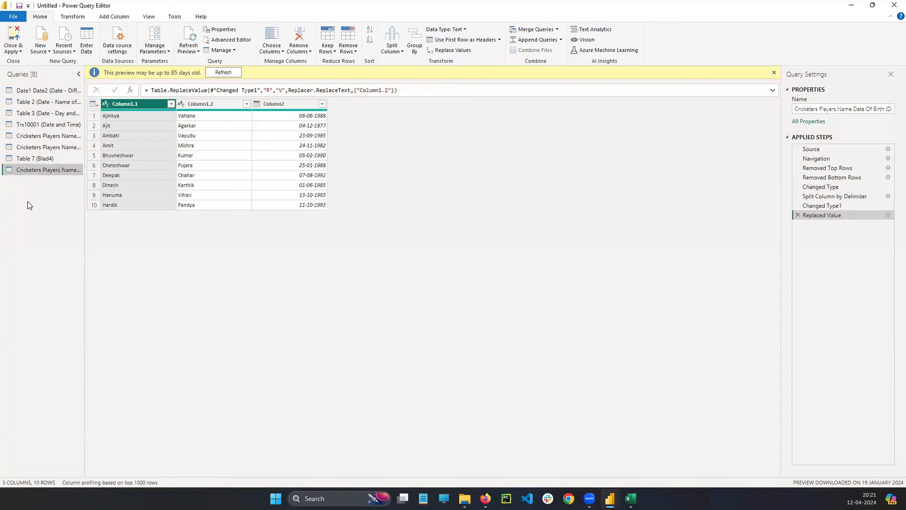
Add a new query from the sales+data Excel workbook, importing its sales sheet.
right_click(49, 210)
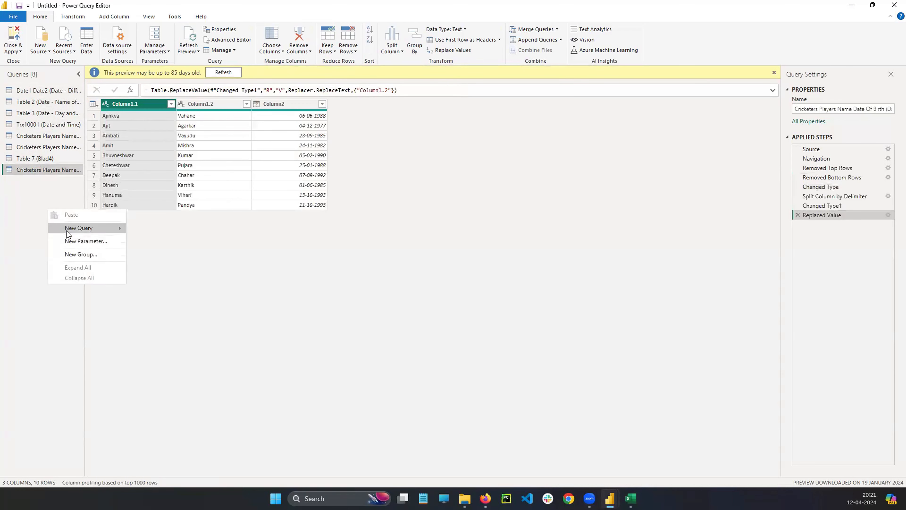
mouse_move(85, 227)
left_click(191, 233)
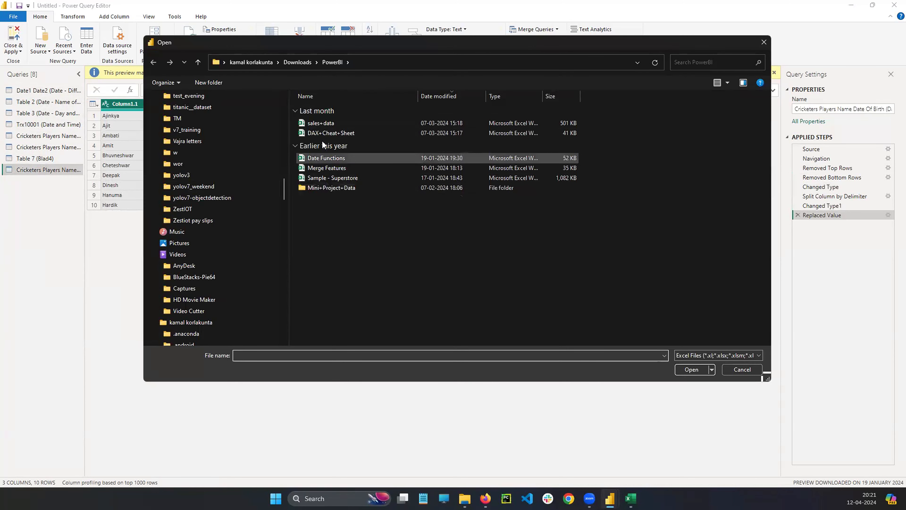
left_click(319, 123)
left_click(692, 370)
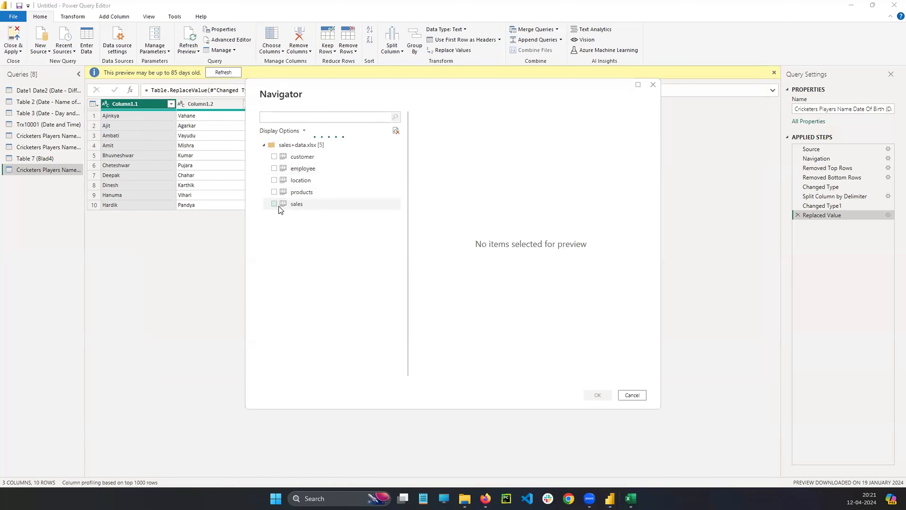
left_click(275, 204)
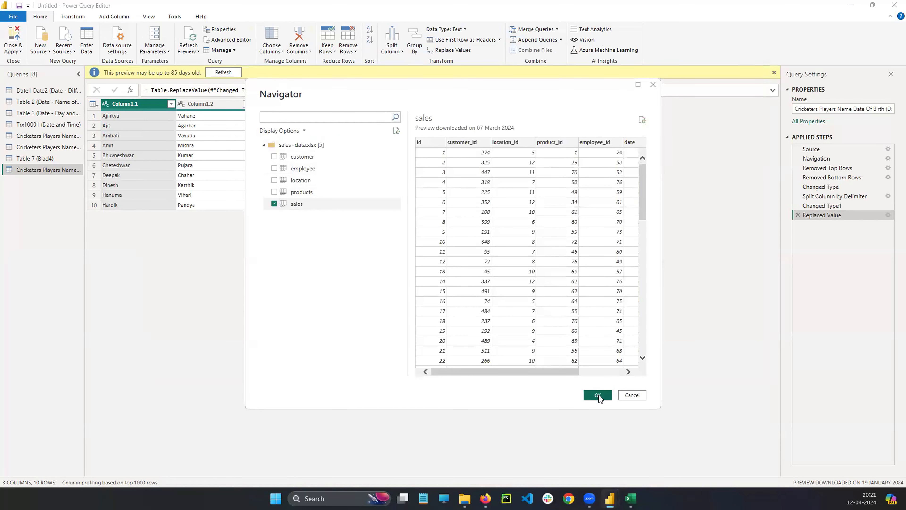
left_click(598, 395)
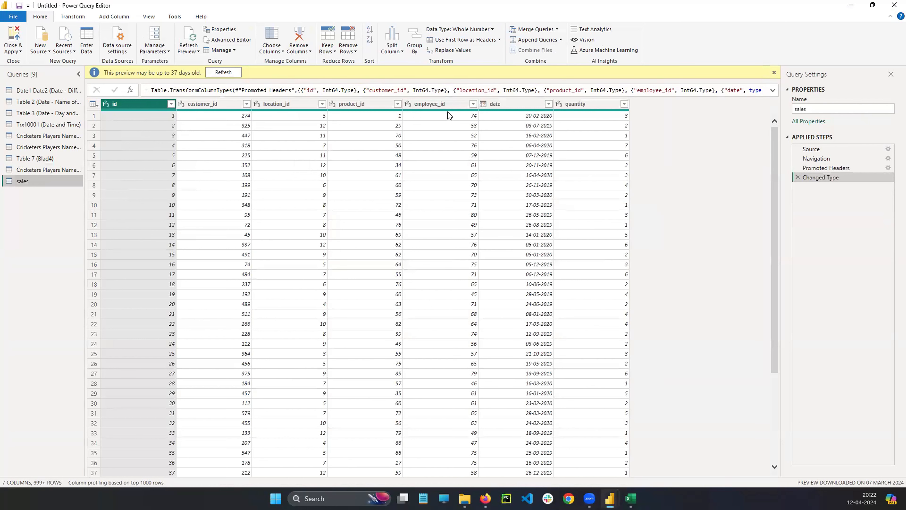
Sort the sales query by the quantity column in ascending order and check the sorted rows.
left_click(578, 108)
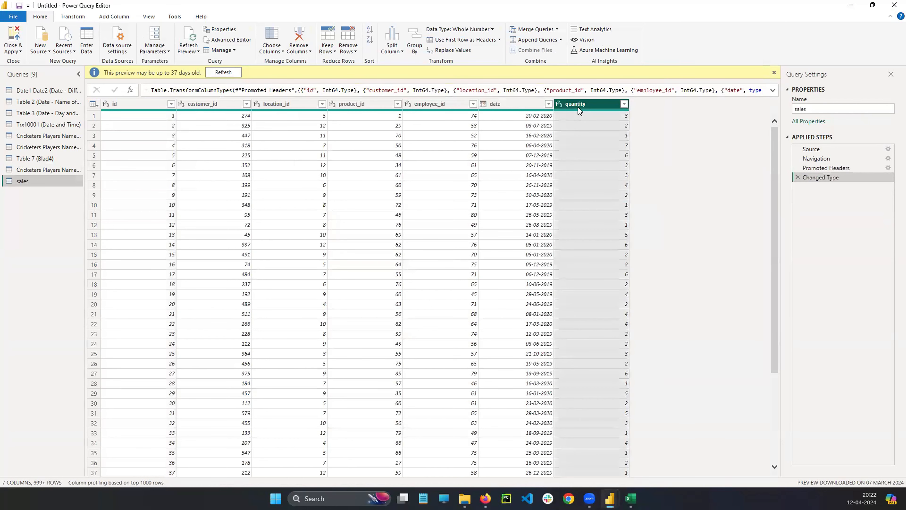
left_click(370, 35)
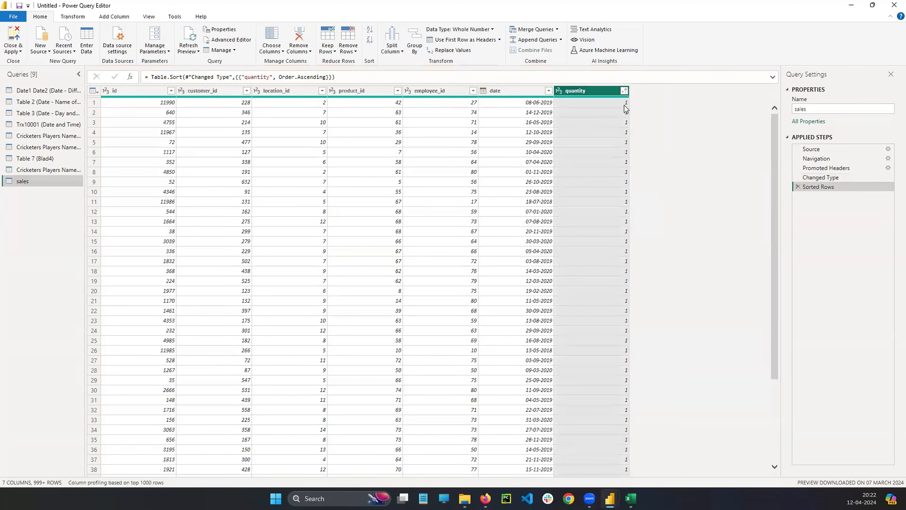
scroll(624, 171, "down", 4)
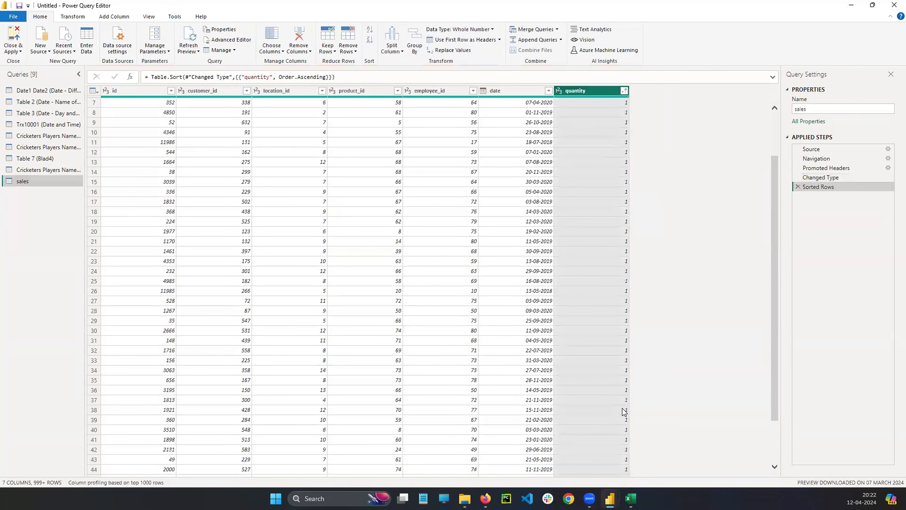
scroll(624, 210, "down", 4)
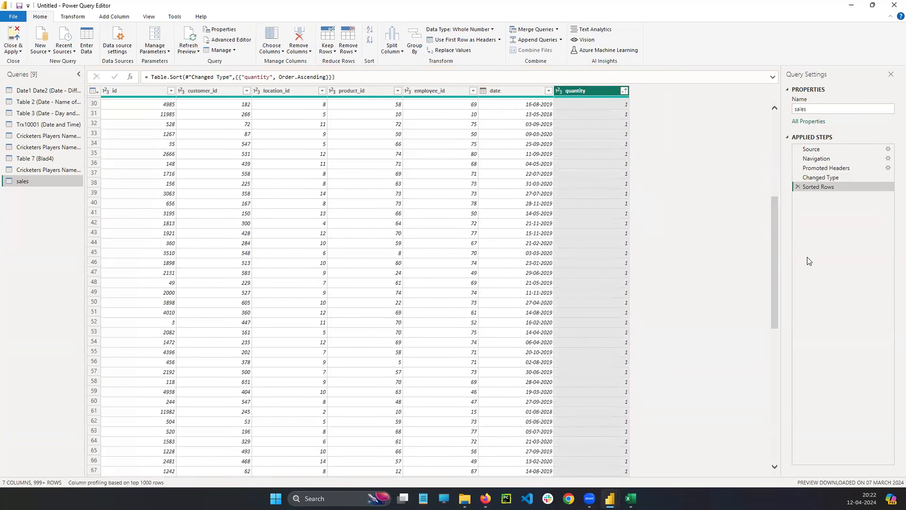
left_click_drag(773, 221, 729, 107)
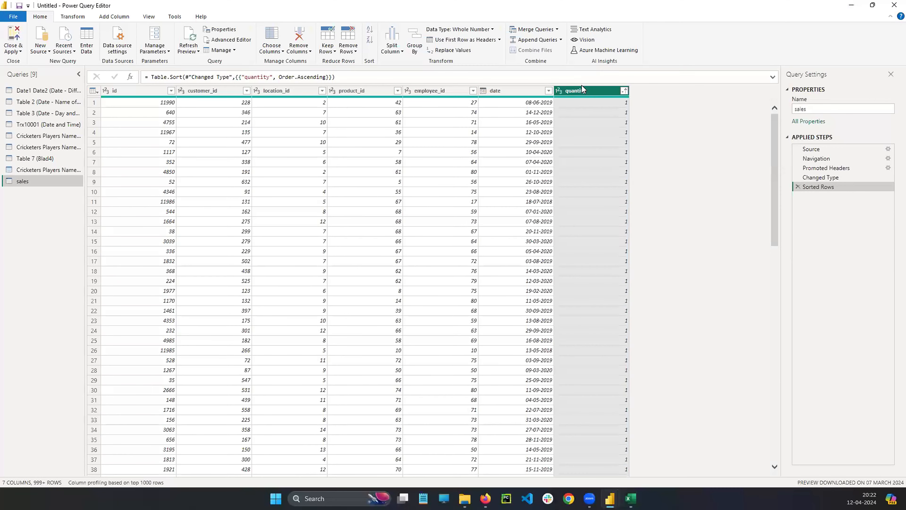
Sort the sales query by quantity in descending order and review the sorted rows.
left_click(370, 40)
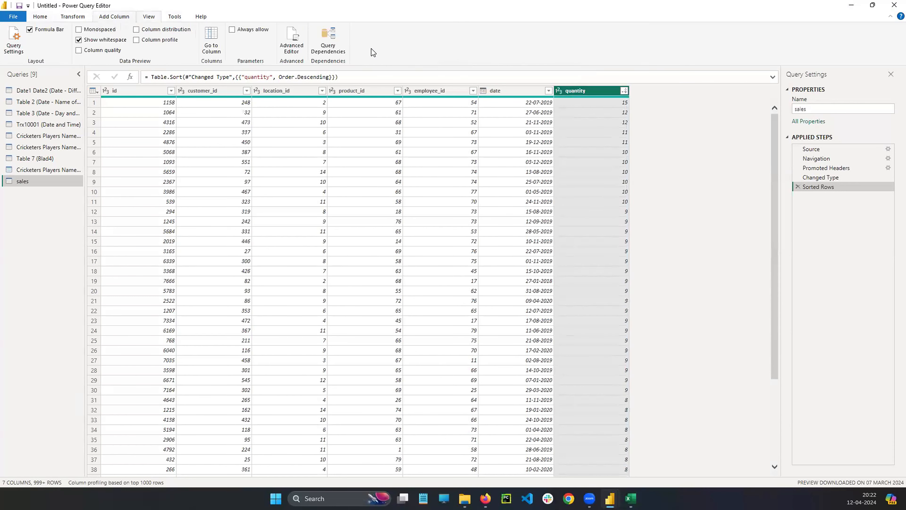
scroll(391, 383, "down", 1)
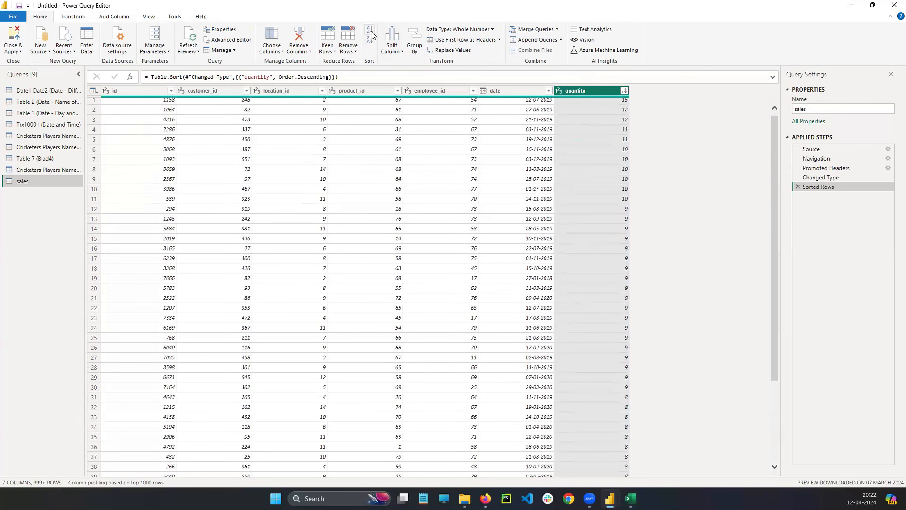
scroll(378, 39, "down", 1)
scroll(371, 59, "down", 1)
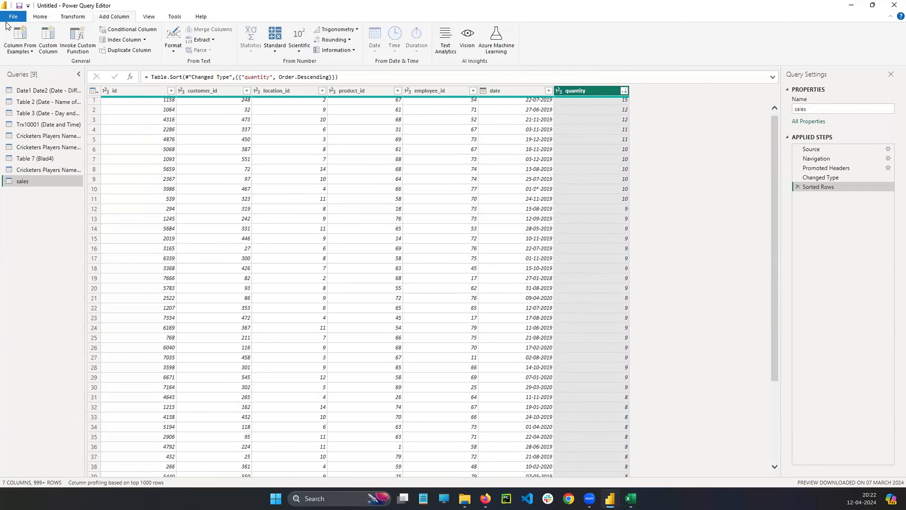
left_click(40, 16)
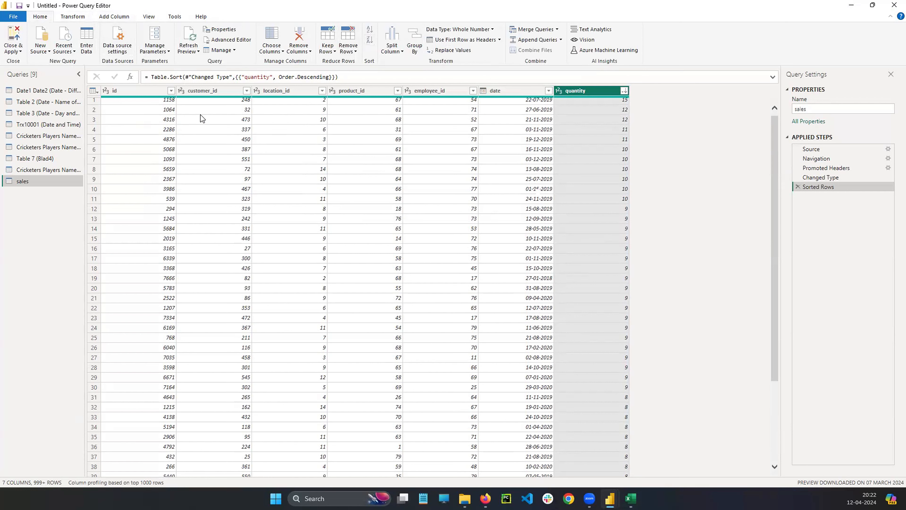
left_click(148, 91)
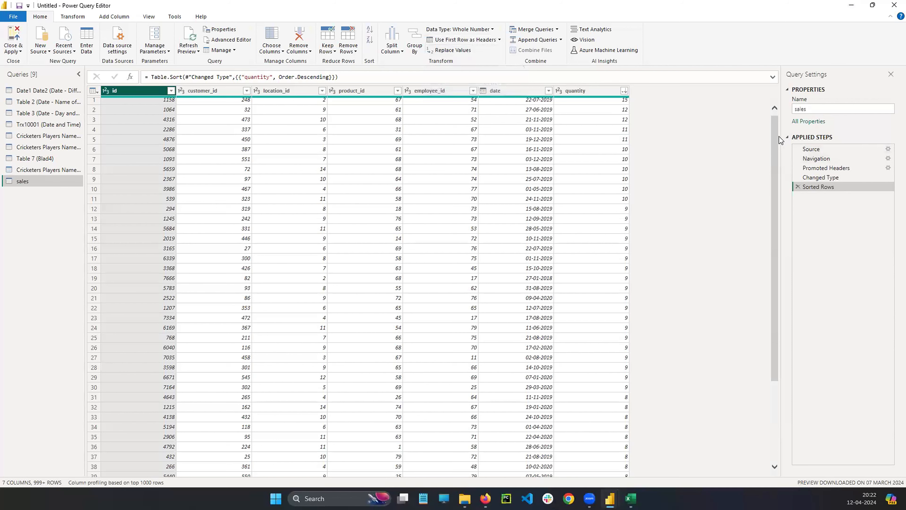
left_click_drag(777, 119, 778, 113)
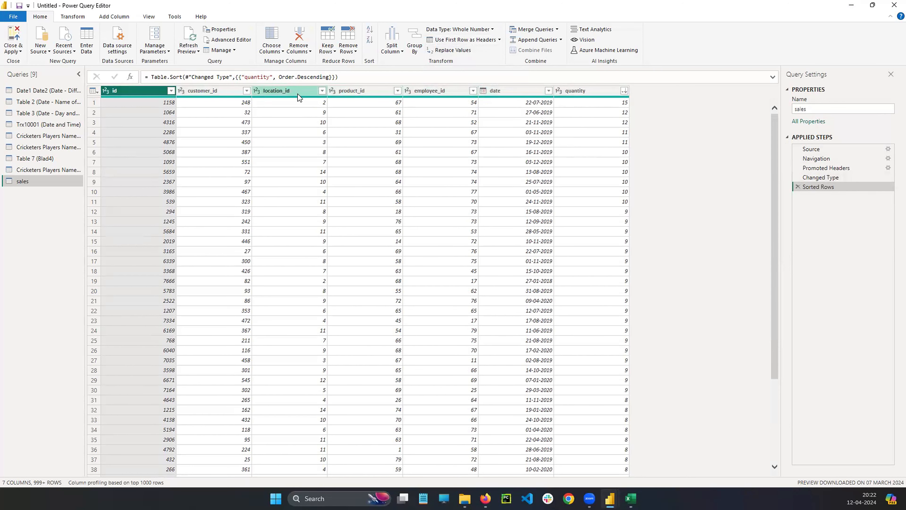
Open the Date1 Date2 query and examine its column headers against the first row of dates.
left_click(26, 101)
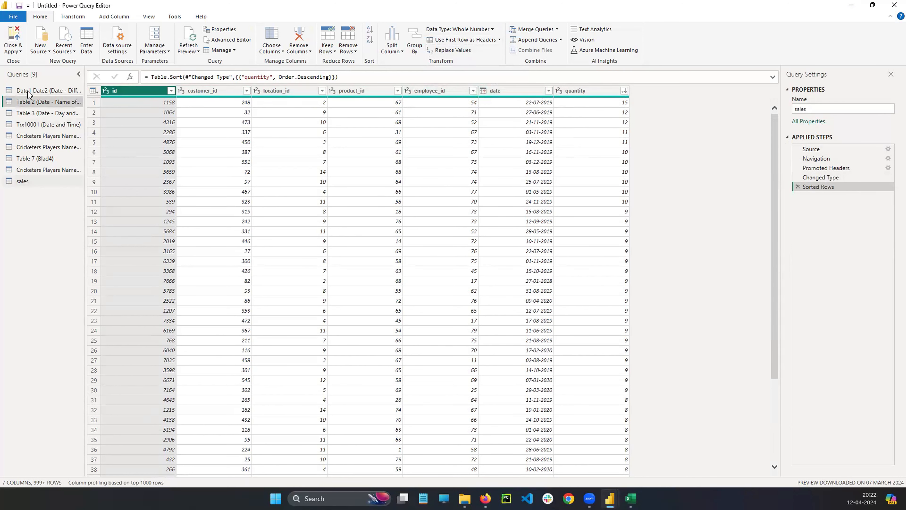
left_click(28, 92)
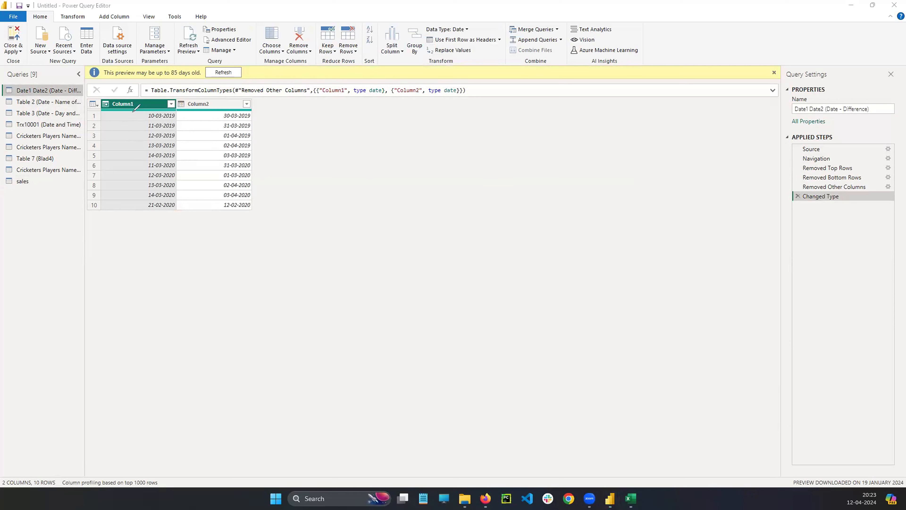
left_click_drag(132, 97, 130, 96)
mouse_move(207, 95)
left_mouse_down()
mouse_move(193, 109)
mouse_move(205, 93)
left_mouse_up()
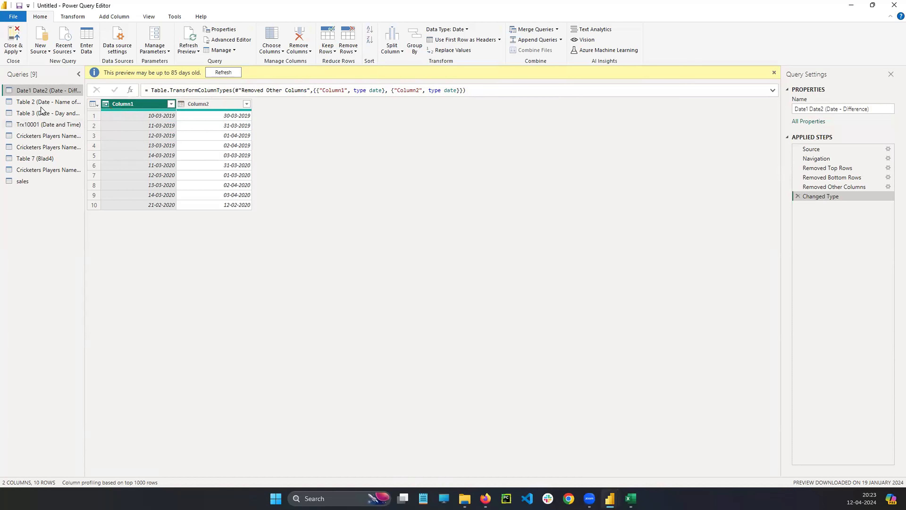
left_click(210, 105)
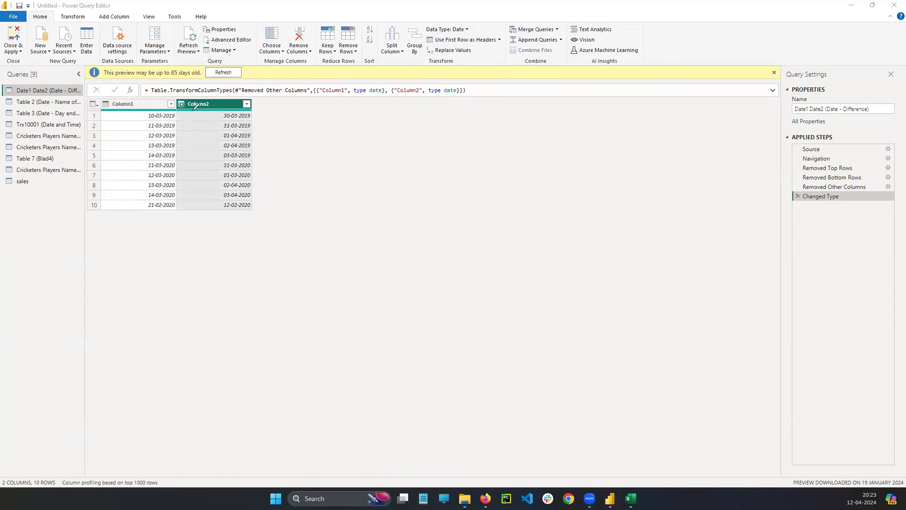
mouse_move(179, 111)
left_mouse_down()
mouse_move(158, 117)
mouse_move(261, 118)
mouse_move(159, 107)
mouse_move(163, 99)
left_mouse_up()
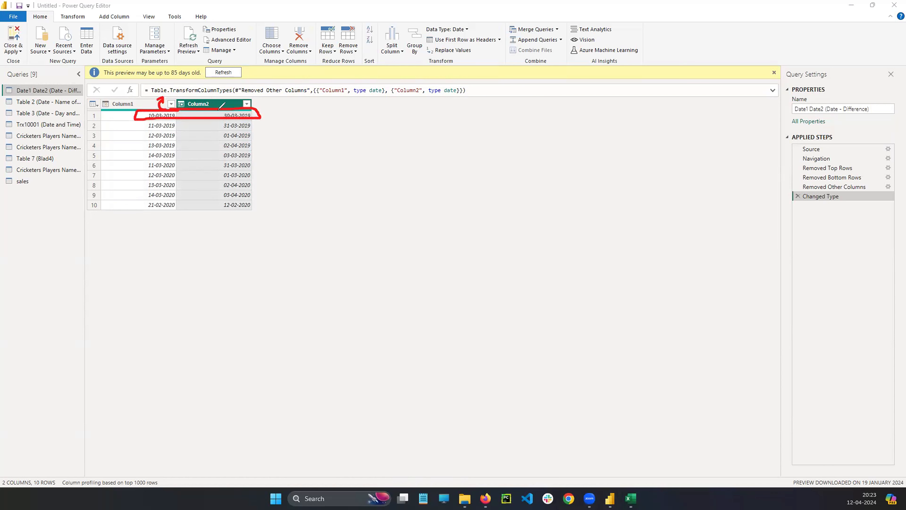
left_click_drag(218, 111, 216, 102)
key("Escape")
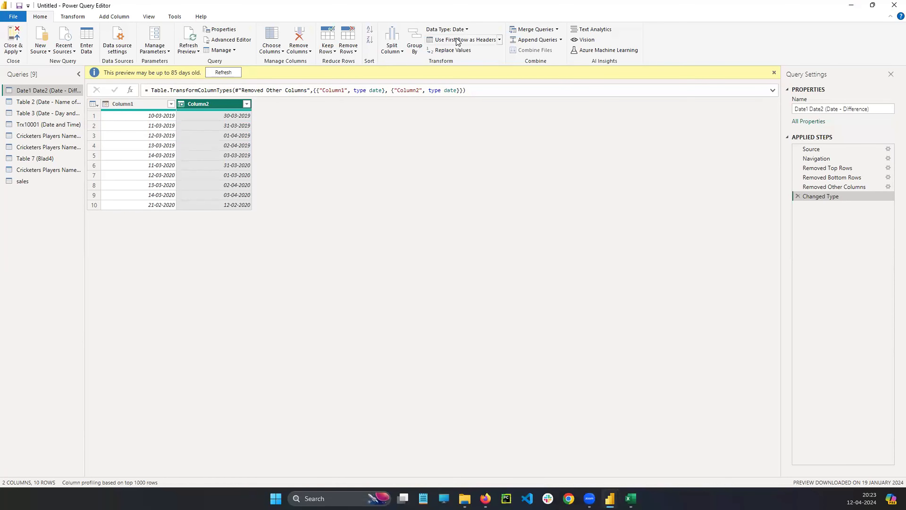
Try using the first row as headers in the Date1 Date2 query, removing the Promoted Headers and Changed Type1 steps after each attempt.
left_click(459, 39)
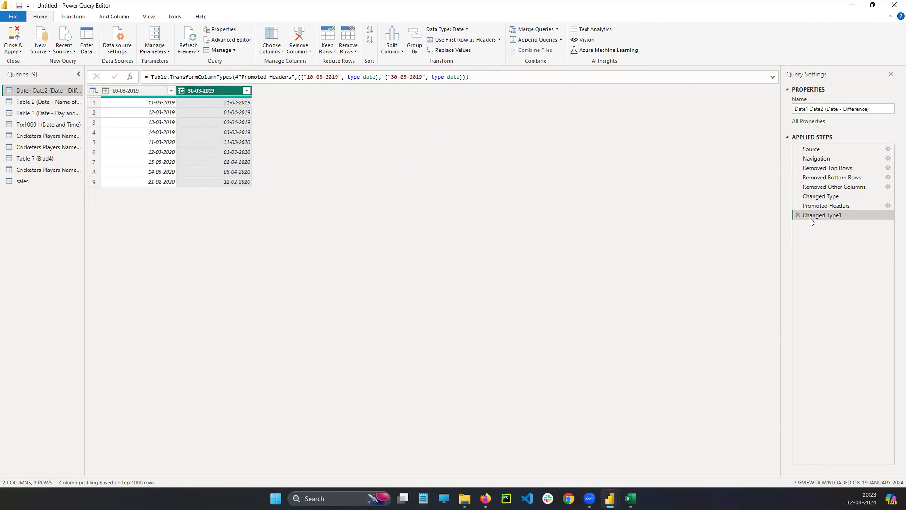
left_click(797, 215)
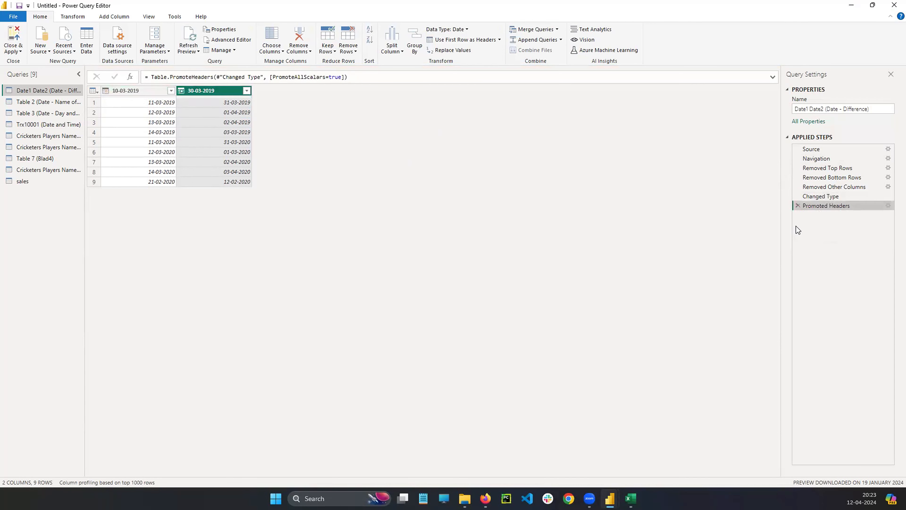
left_click(797, 206)
left_click(156, 90)
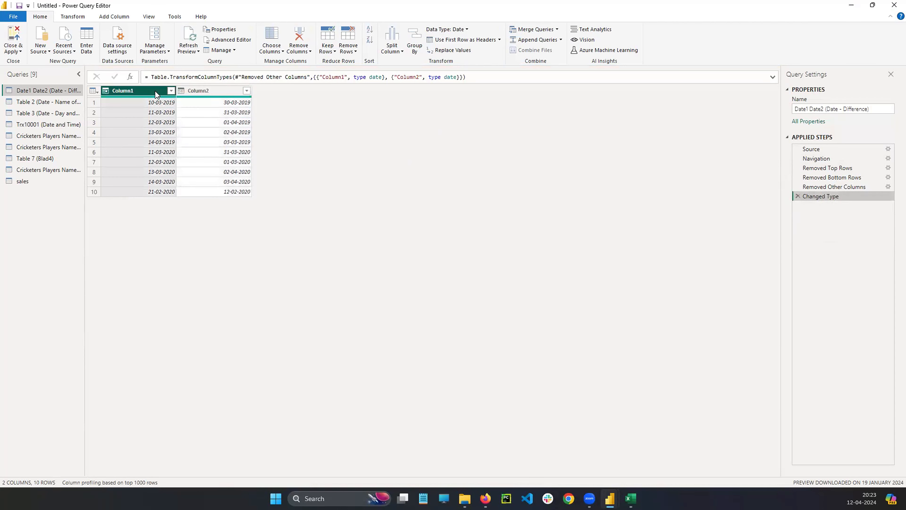
left_click(194, 92)
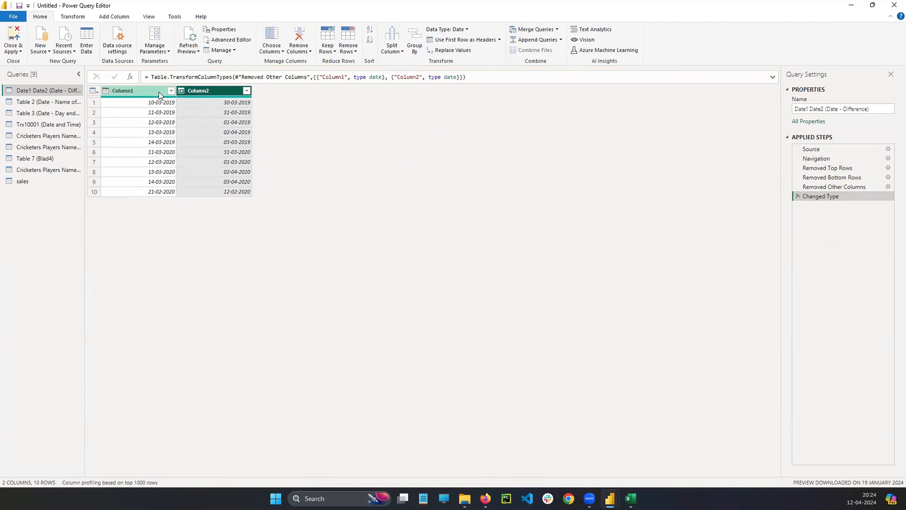
left_click(464, 40)
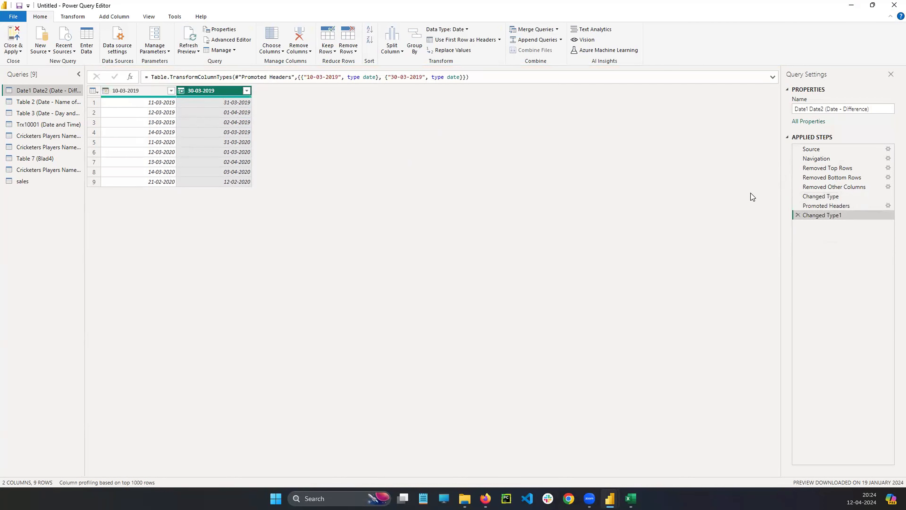
left_click(798, 215)
left_click(799, 205)
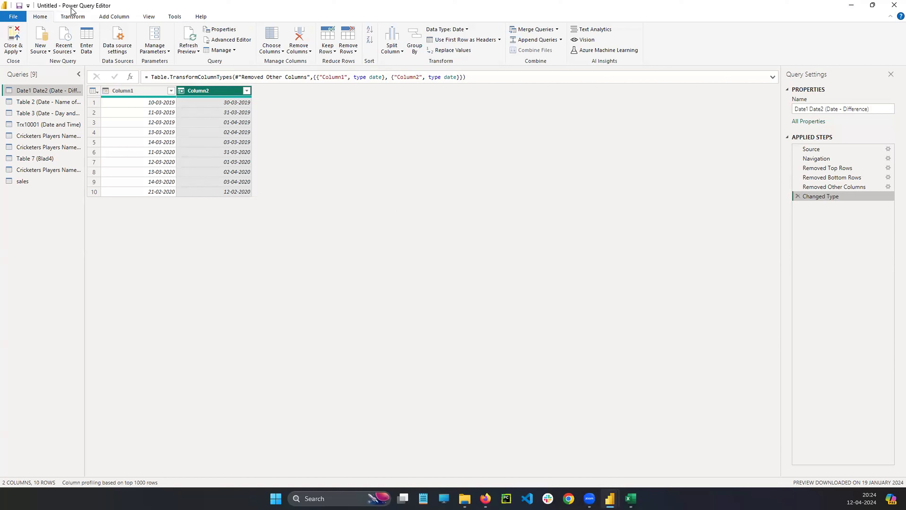
Review the transformations available for text columns, number columns, and date and time columns.
left_click(73, 16)
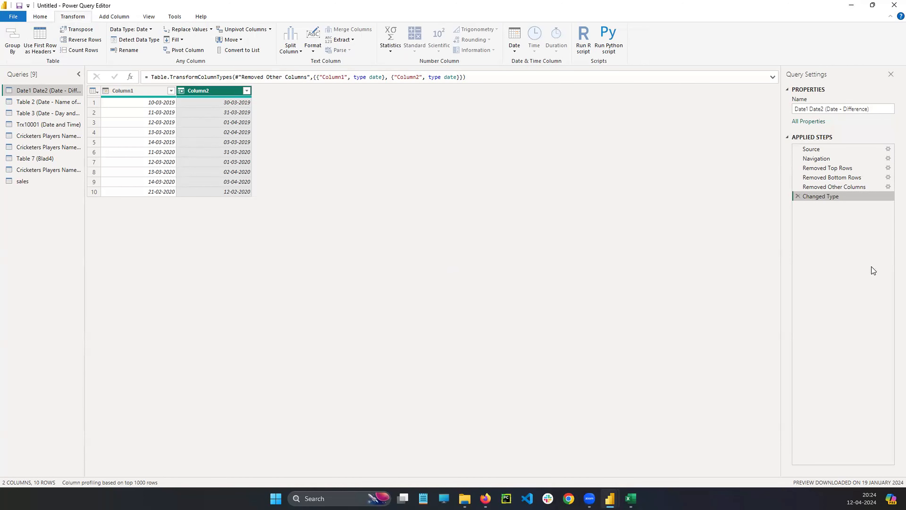
left_click_drag(271, 20, 377, 66)
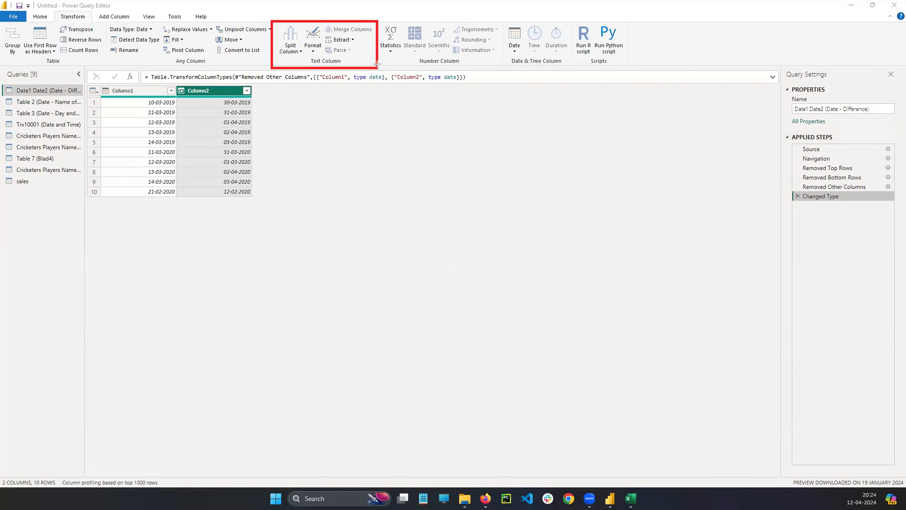
left_click_drag(378, 20, 506, 68)
left_click_drag(505, 19, 572, 67)
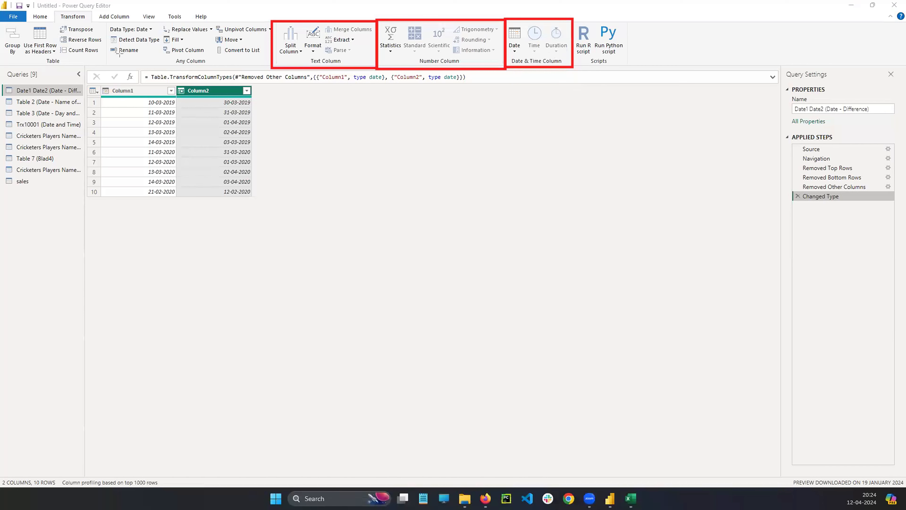
left_click(875, 374)
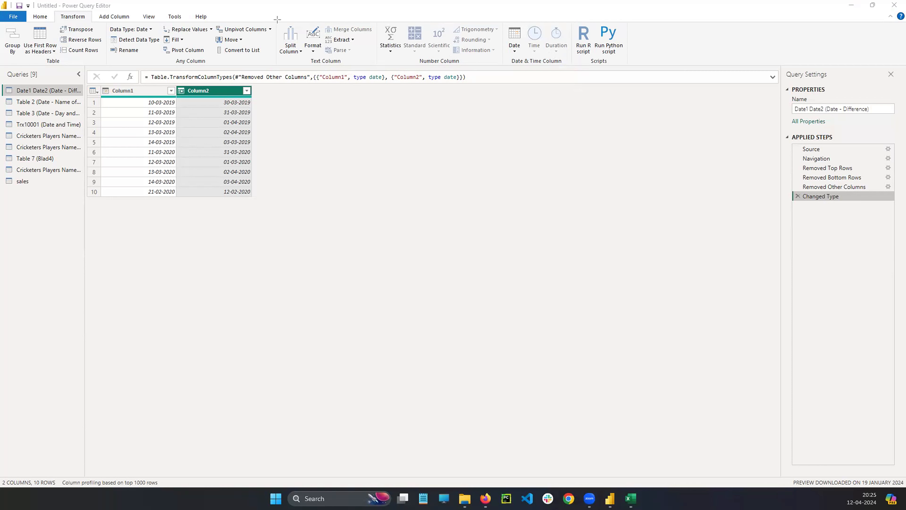
mouse_move(273, 16)
left_mouse_down()
mouse_move(317, 67)
mouse_move(382, 69)
left_mouse_up()
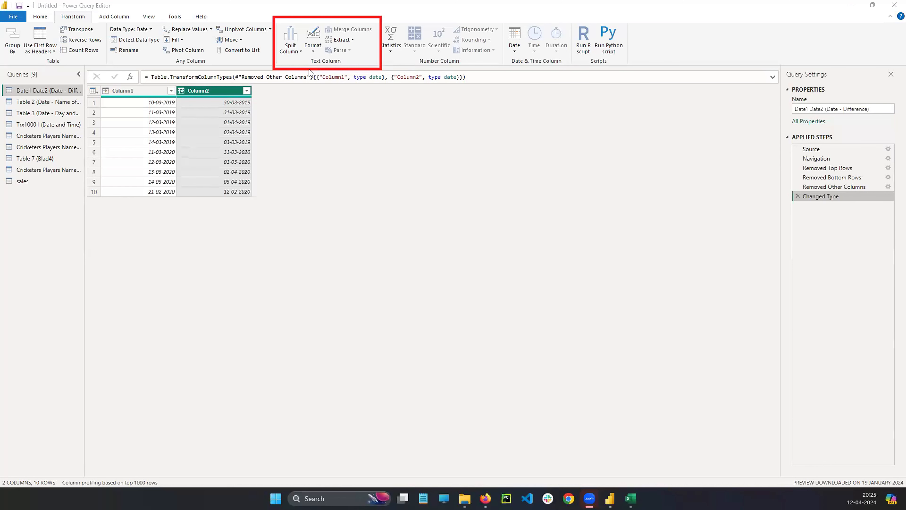
Open the last Cricketers Players Name query and examine its split name columns, Column1.1 and Column1.2.
left_click(32, 173)
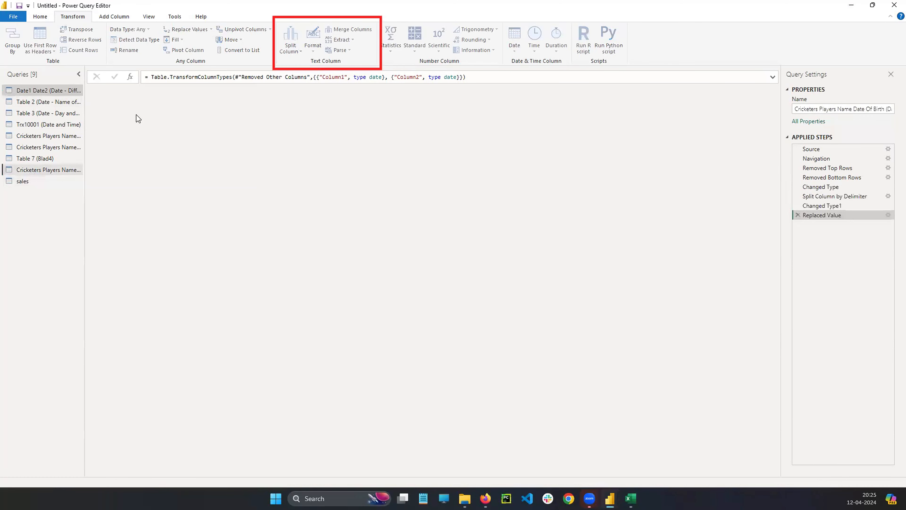
left_click(212, 104)
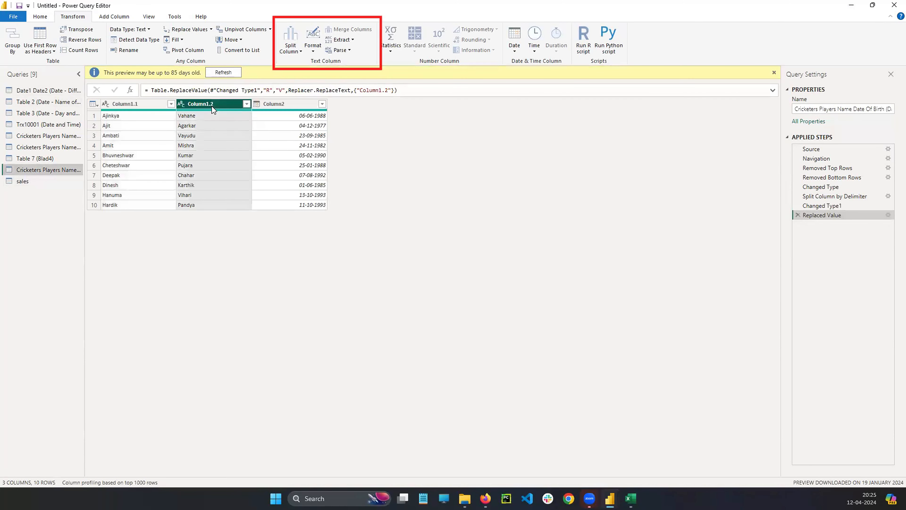
left_click(129, 105)
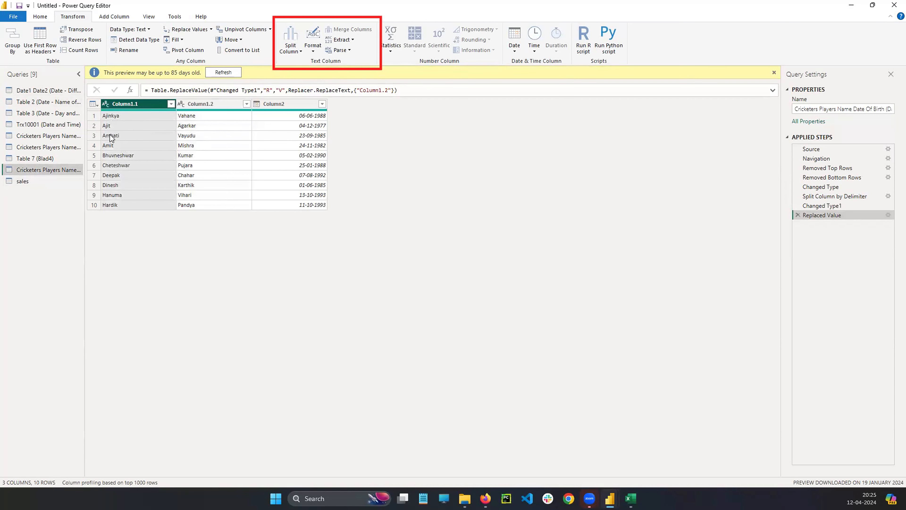
left_click(214, 111)
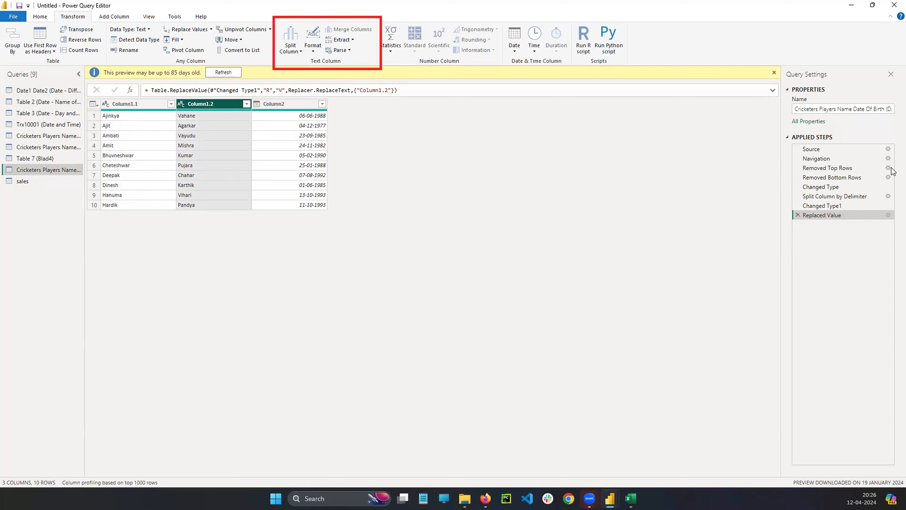
mouse_move(275, 21)
left_mouse_down()
mouse_move(304, 76)
mouse_move(308, 62)
left_mouse_up()
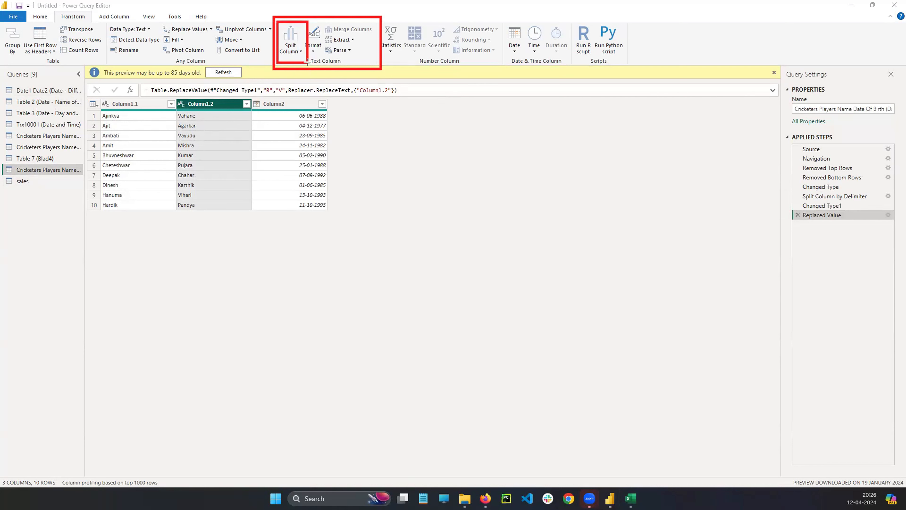
key("ctrl+z")
key("ctrl+z")
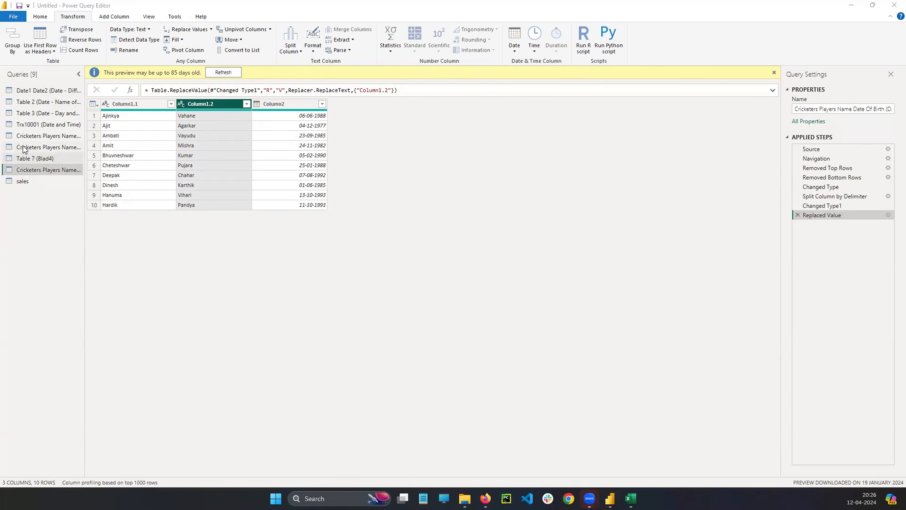
In the second Cricketers Players Name query, split Column1 by the space delimiter at each occurrence.
left_click(48, 147)
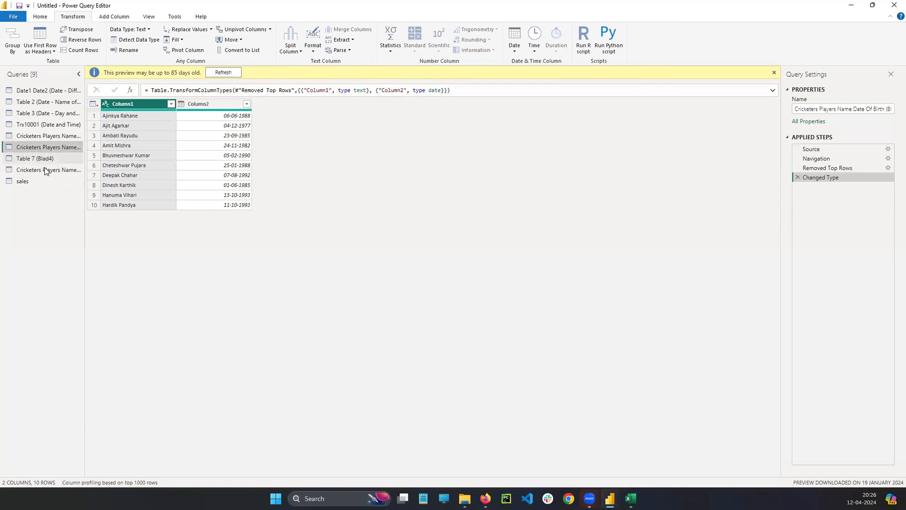
left_click(202, 107)
left_click(128, 105)
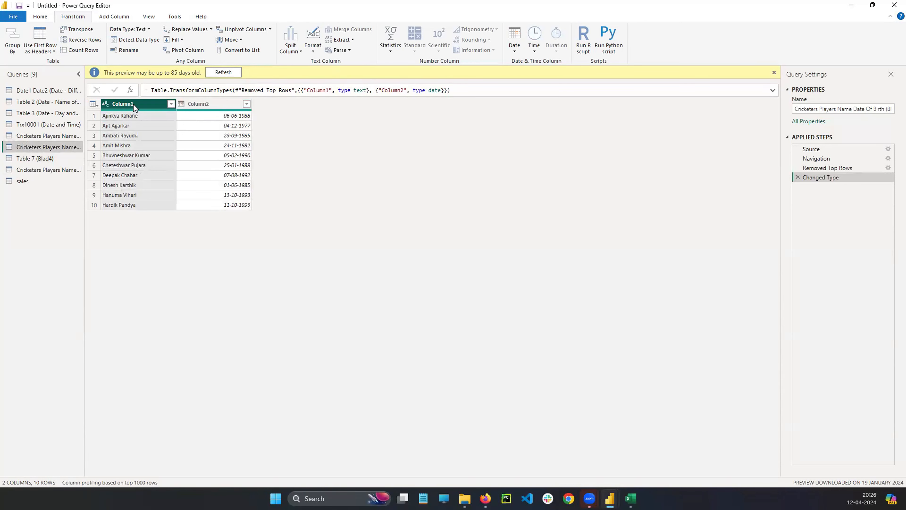
left_click(300, 51)
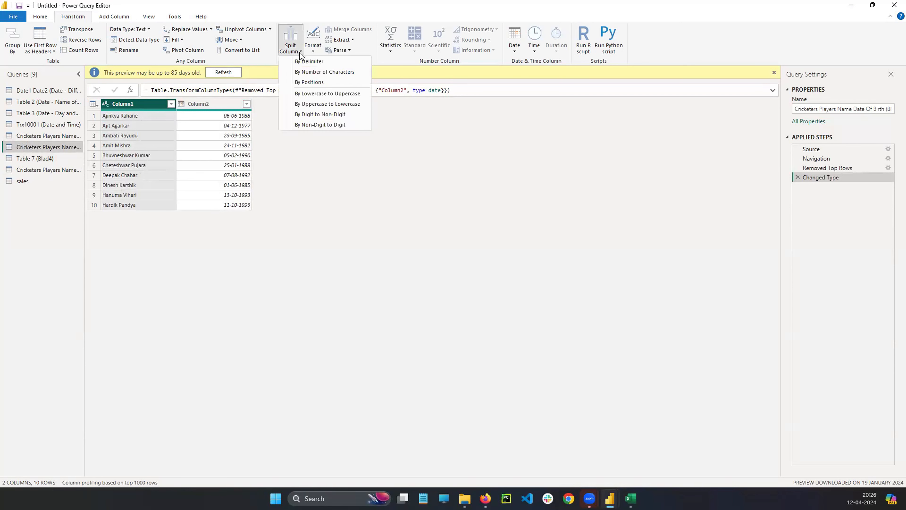
left_click(301, 63)
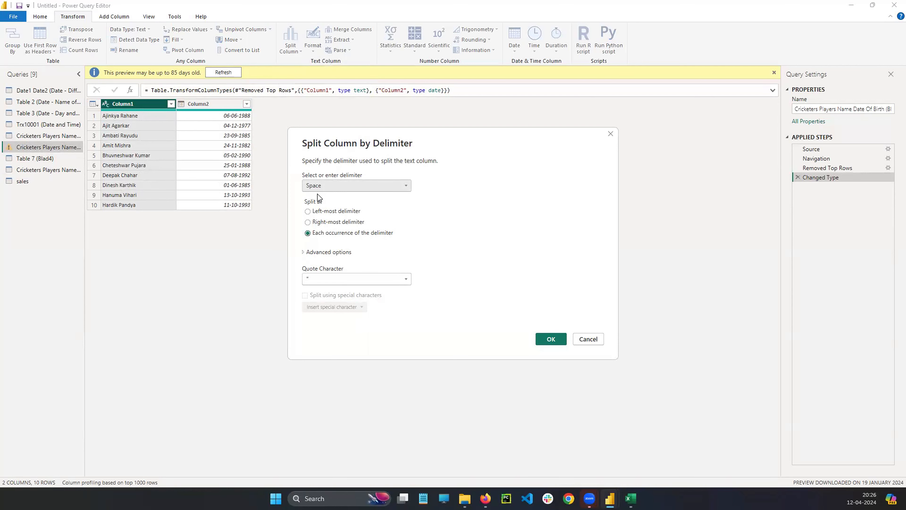
left_click(547, 338)
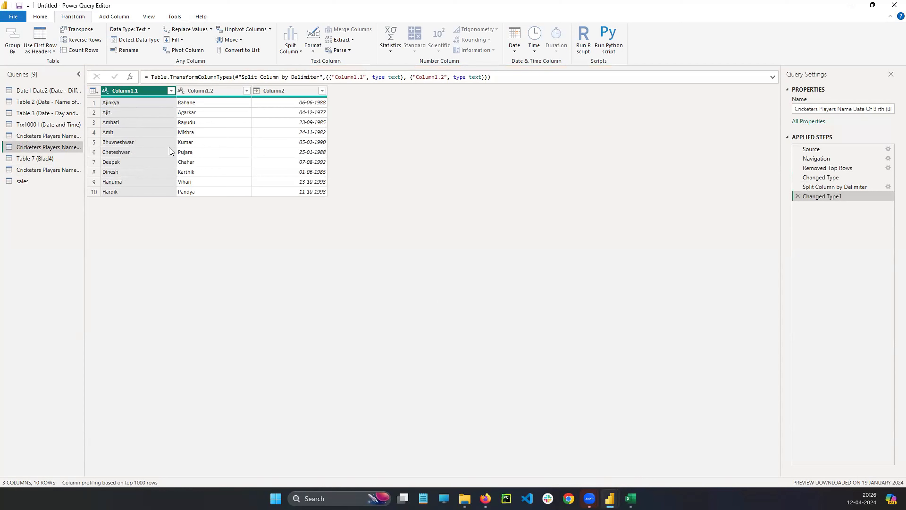
Rename the two split columns of the Cricketers query as First_Name and Last_Name.
double_click(144, 92)
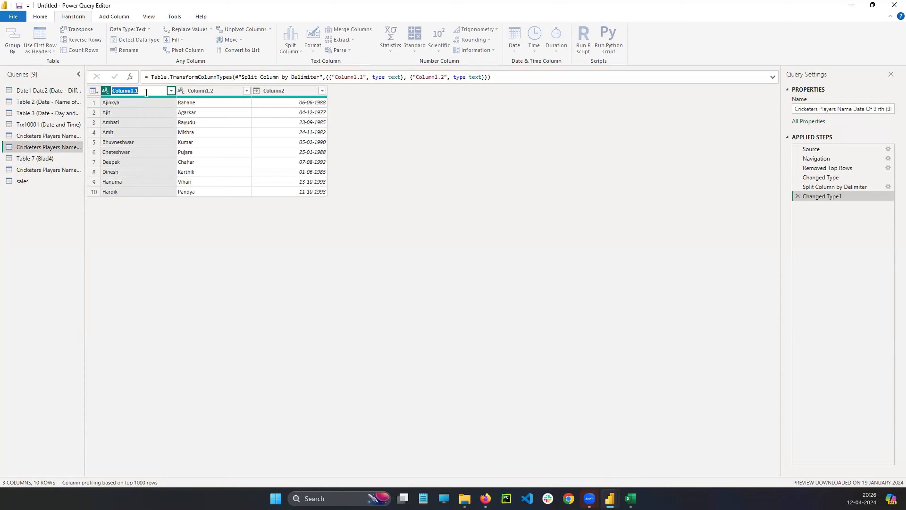
type("First_Name")
key("Return")
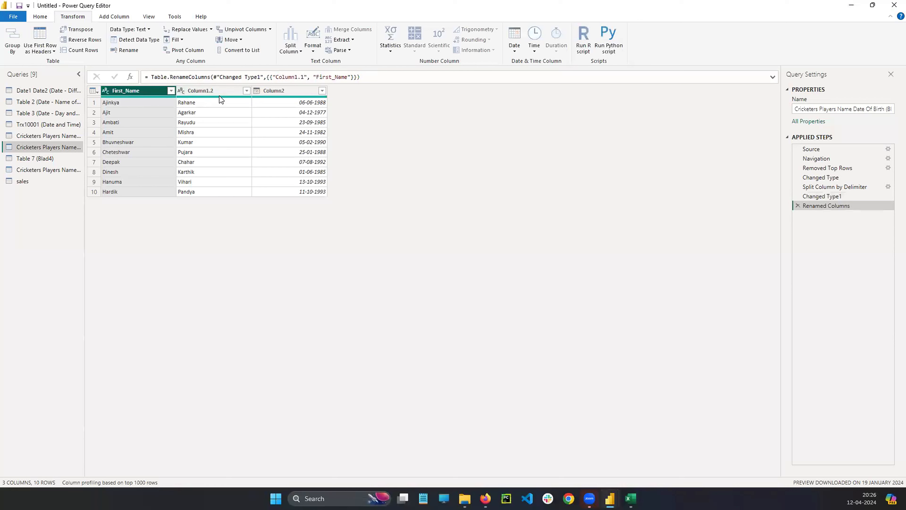
left_click(221, 91)
double_click(221, 91)
type("L")
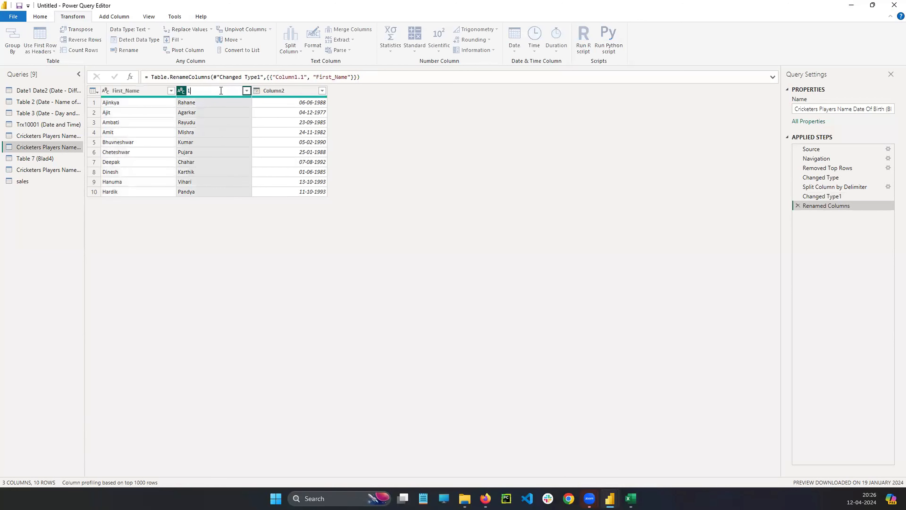
type("ast_Name")
key("Return")
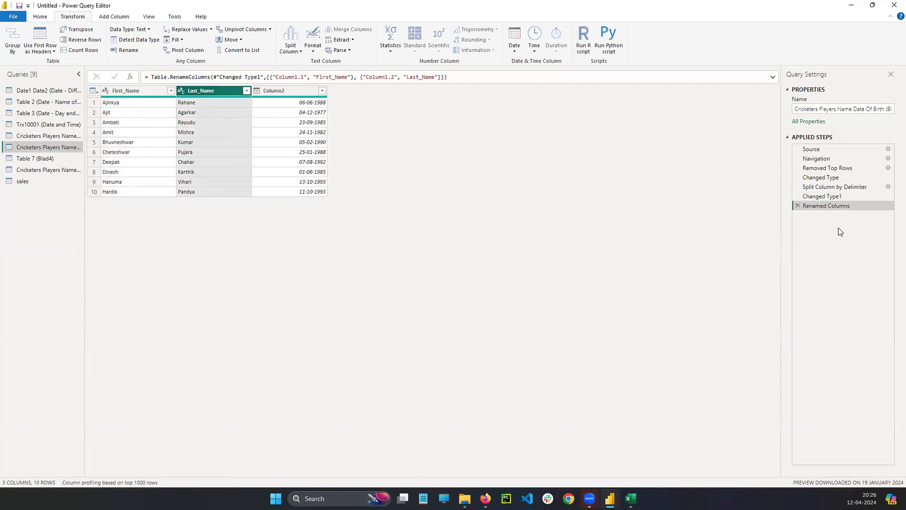
Examine the Last_Name and First_Name columns and the transformations available for text columns.
mouse_move(167, 80)
left_mouse_down()
mouse_move(247, 171)
mouse_move(256, 203)
left_mouse_up()
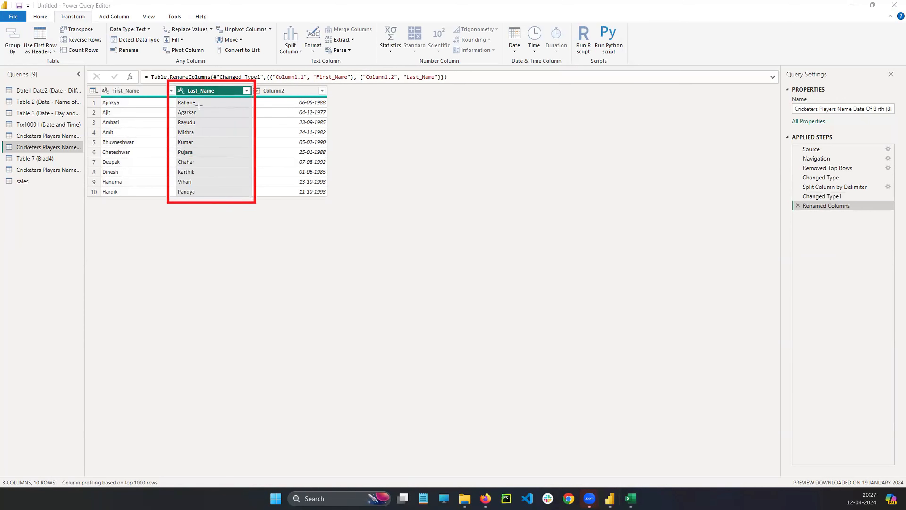
left_click_drag(175, 84, 188, 97)
left_click(873, 293)
left_click(188, 92)
left_click(254, 81)
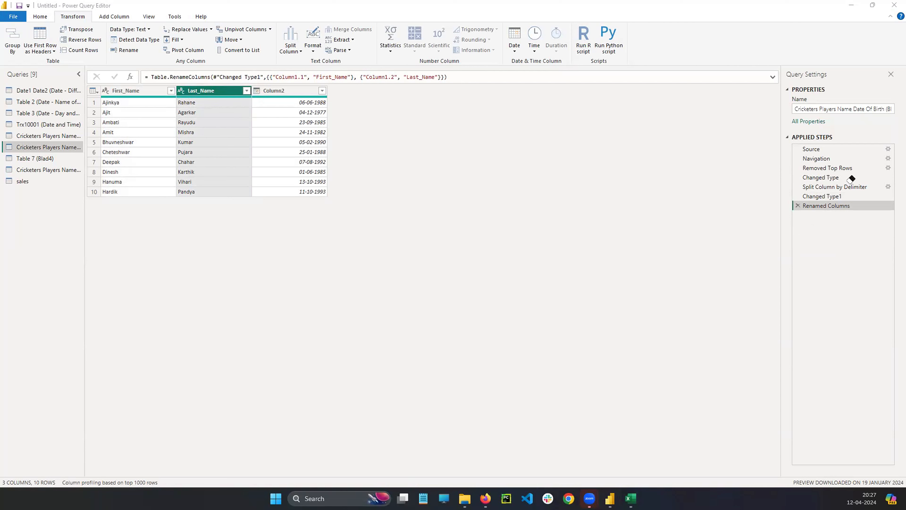
left_click(144, 91)
left_click(208, 90)
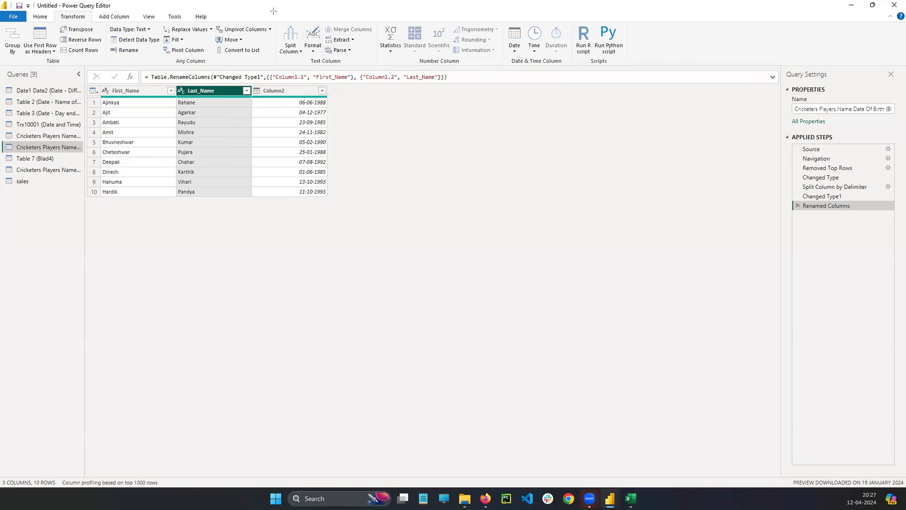
mouse_move(273, 11)
left_mouse_down()
mouse_move(348, 81)
mouse_move(379, 74)
left_mouse_up()
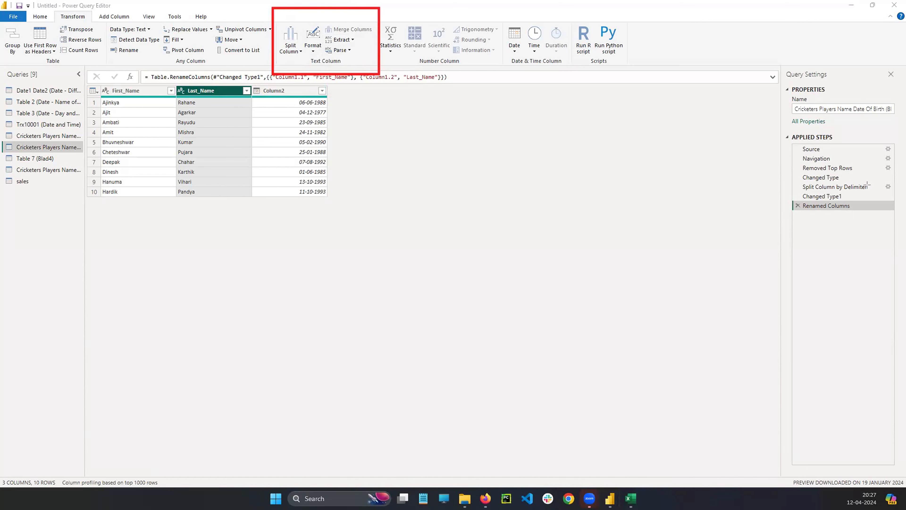
Format the Last_Name column as lowercase, followed by uppercase.
left_click(137, 91)
left_click(212, 90)
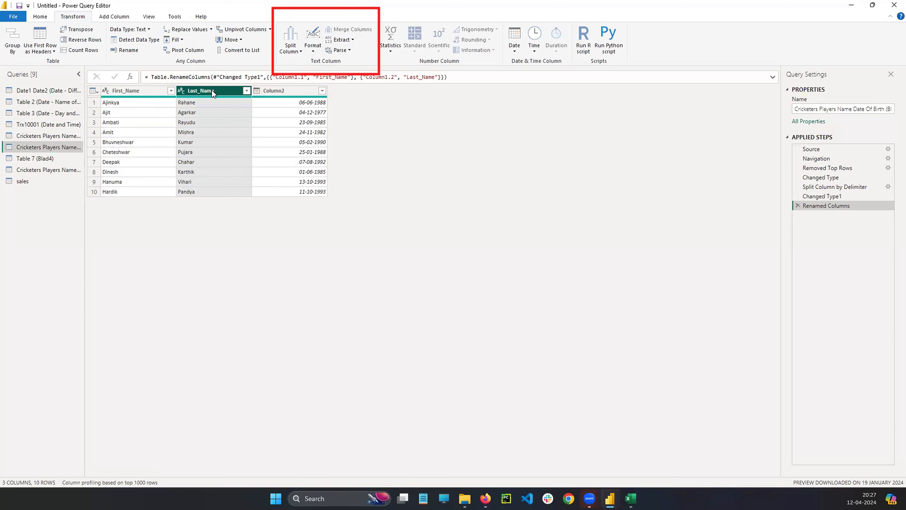
left_click(312, 54)
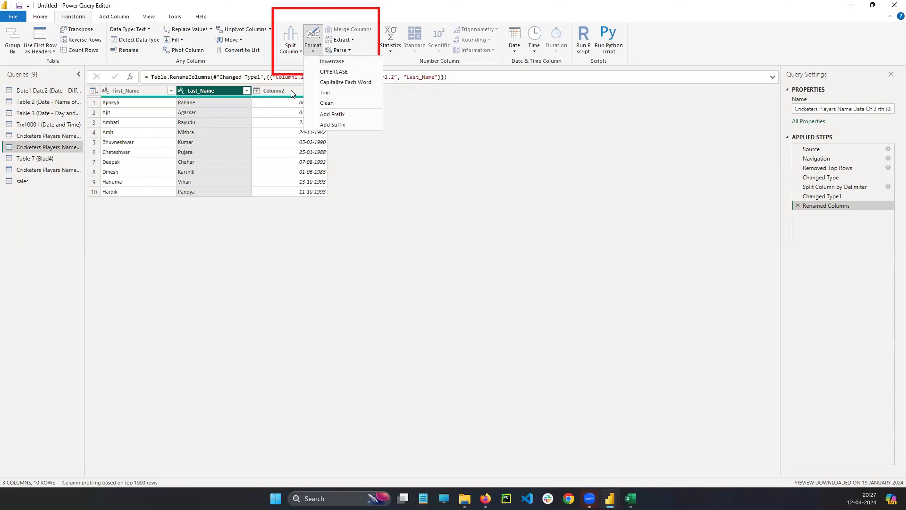
left_click(327, 62)
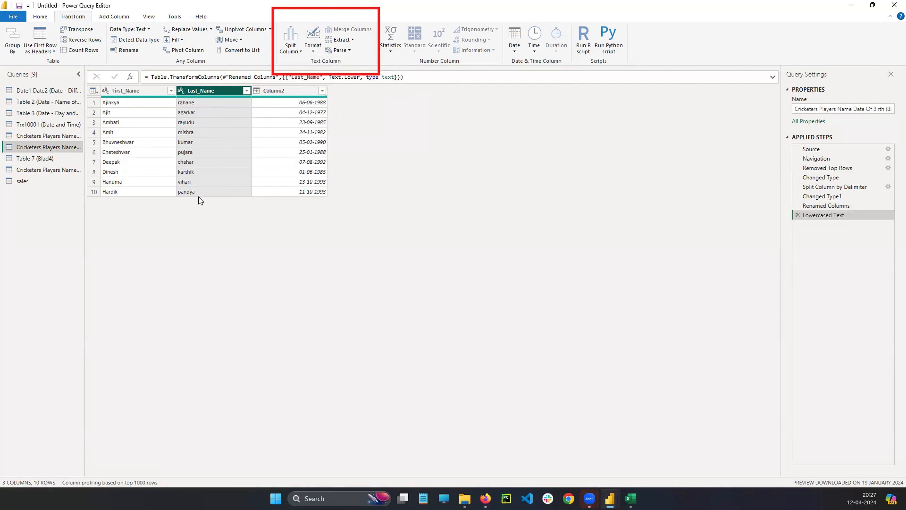
left_click(313, 50)
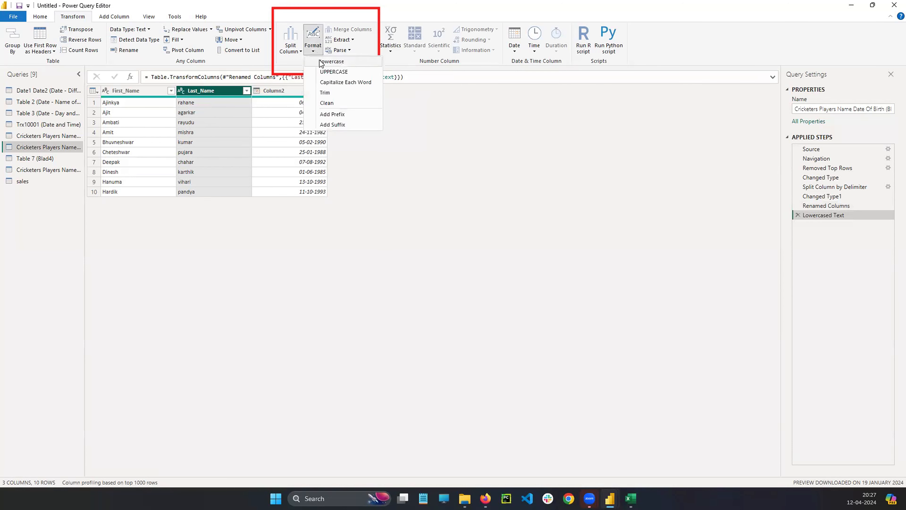
left_click(327, 73)
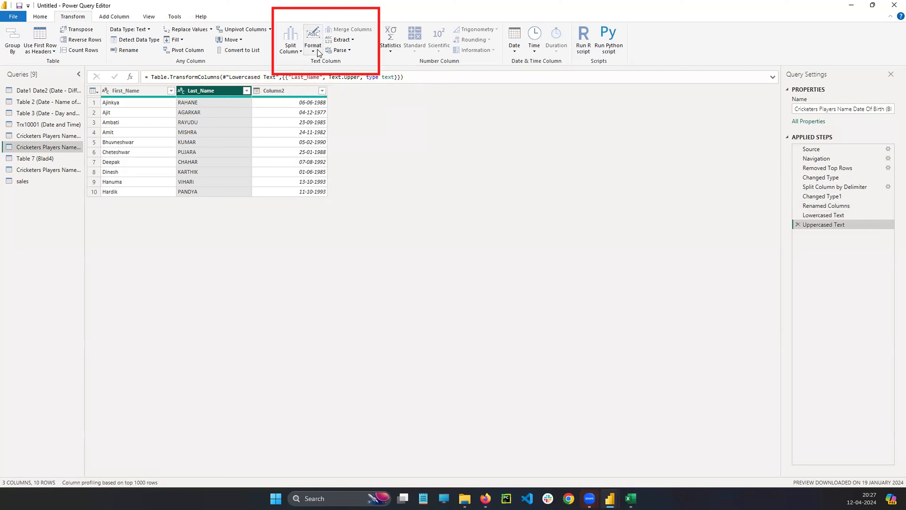
Repeat the lowercase and uppercase formatting on the Last_Name column and view the Capitalize Each Word option.
left_click(313, 41)
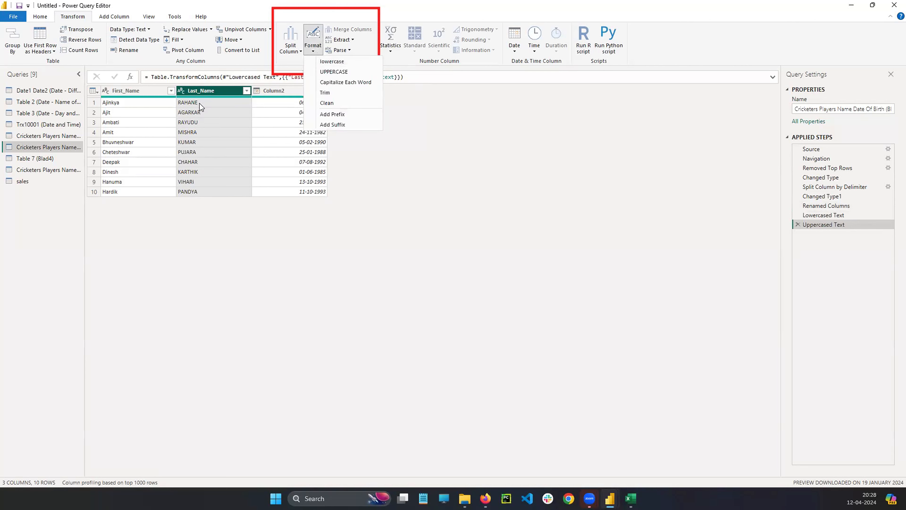
left_click(314, 75)
left_click(313, 37)
left_click(324, 72)
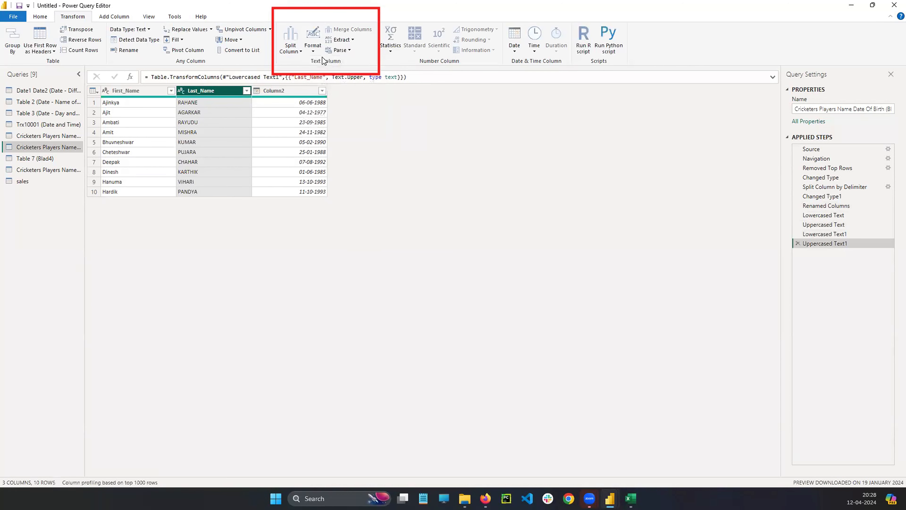
left_click(313, 37)
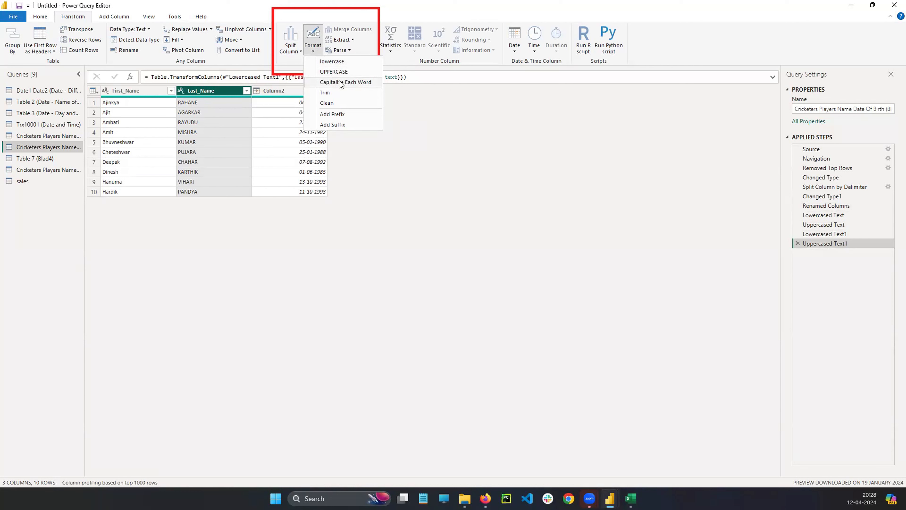
left_click(441, 156)
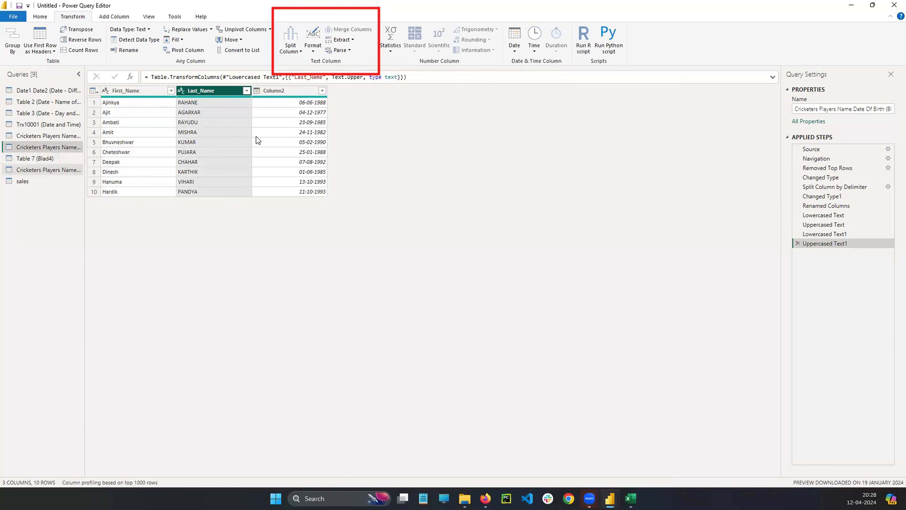
Remove all applied steps after Changed Type, from the last Uppercased Text1 back through Split Column by Delimiter.
left_click(797, 243)
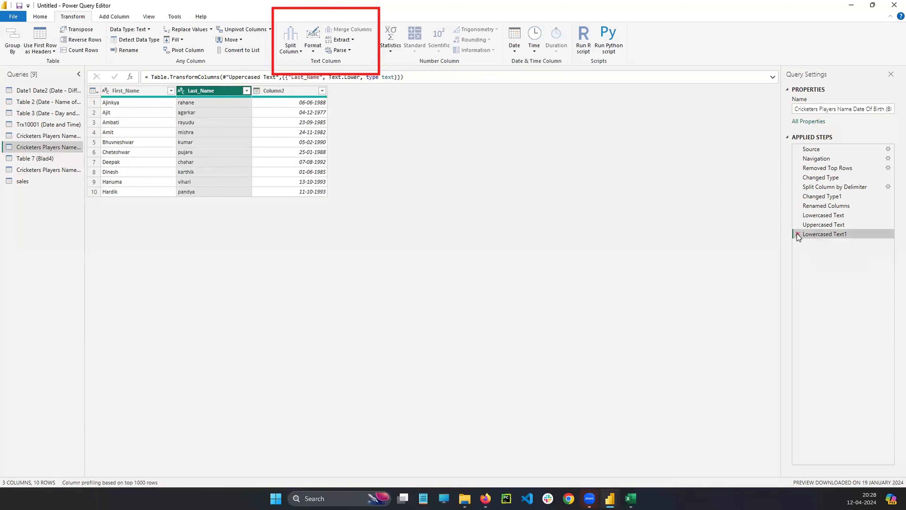
left_click(797, 234)
left_click(798, 225)
left_click(798, 215)
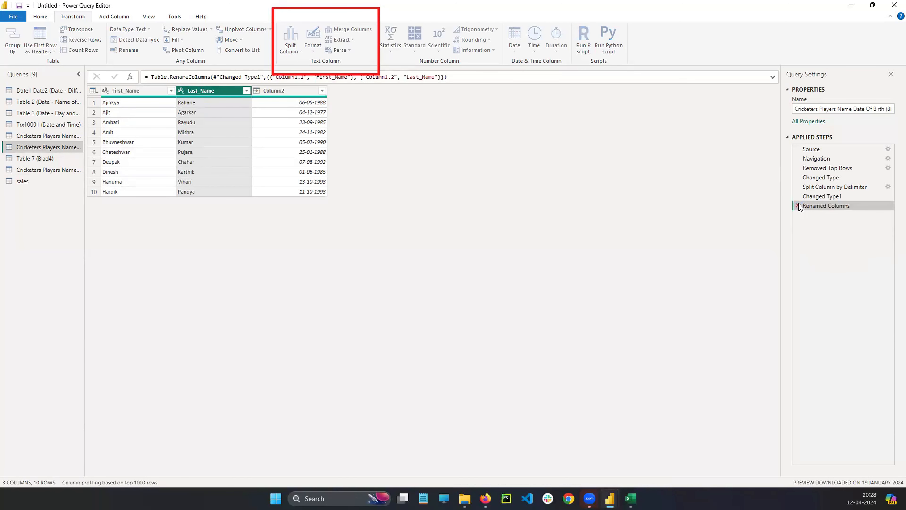
left_click(798, 205)
left_click(798, 195)
left_click(799, 187)
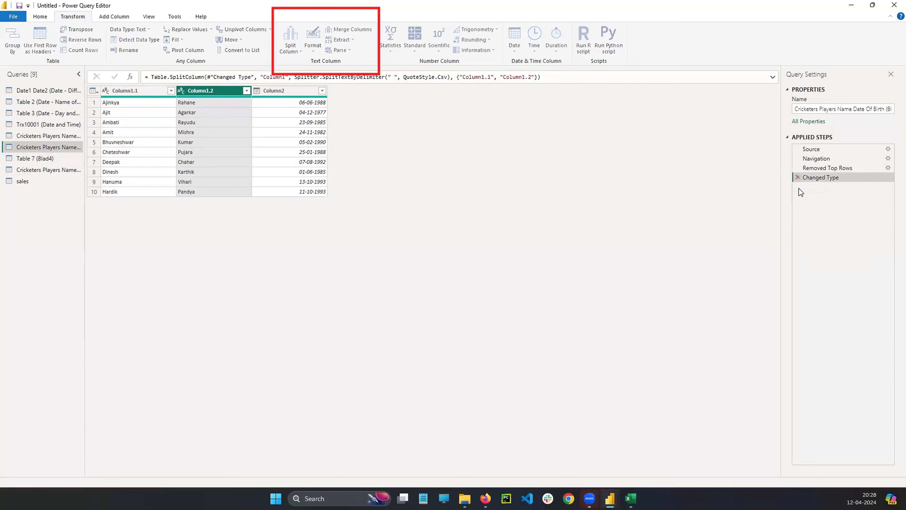
Format the full names in Column1 as lowercase, followed by uppercase.
left_click(144, 91)
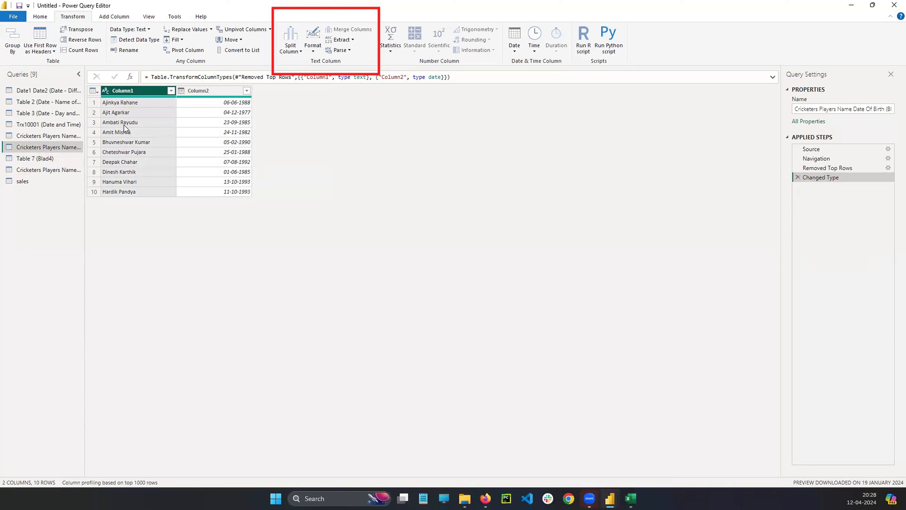
left_click(321, 39)
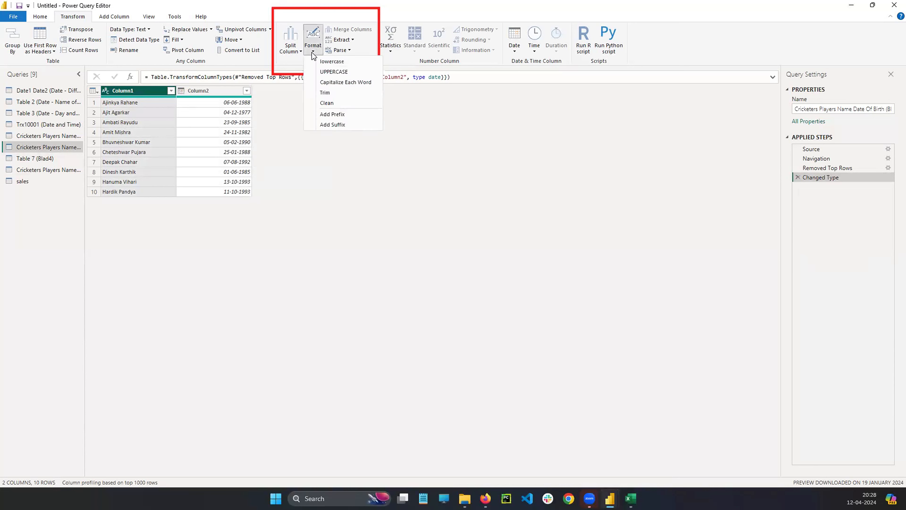
left_click(322, 62)
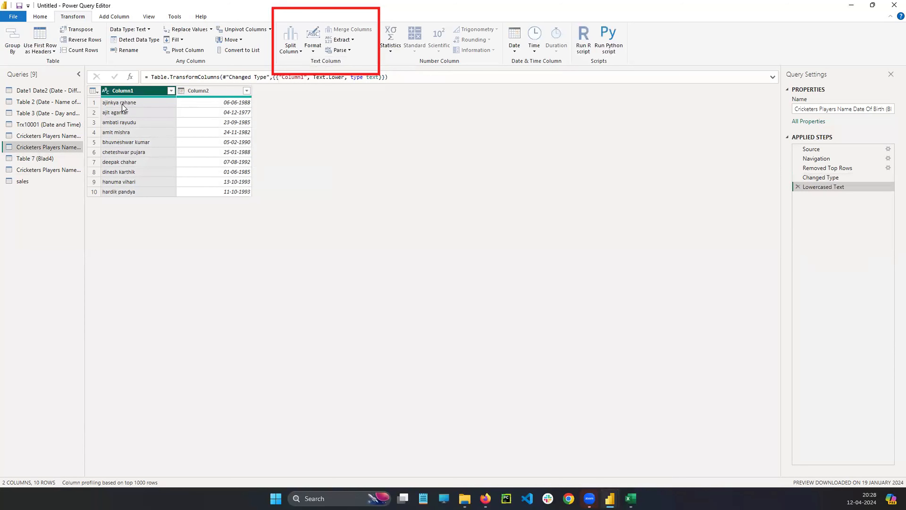
left_click(313, 38)
left_click(325, 71)
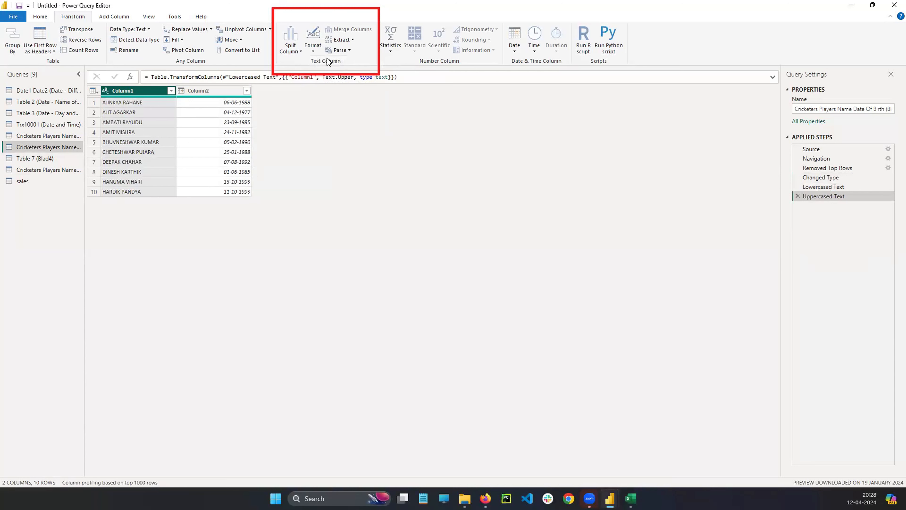
Format the names in Column1 with Capitalize Each Word, followed by lowercase.
left_click(314, 47)
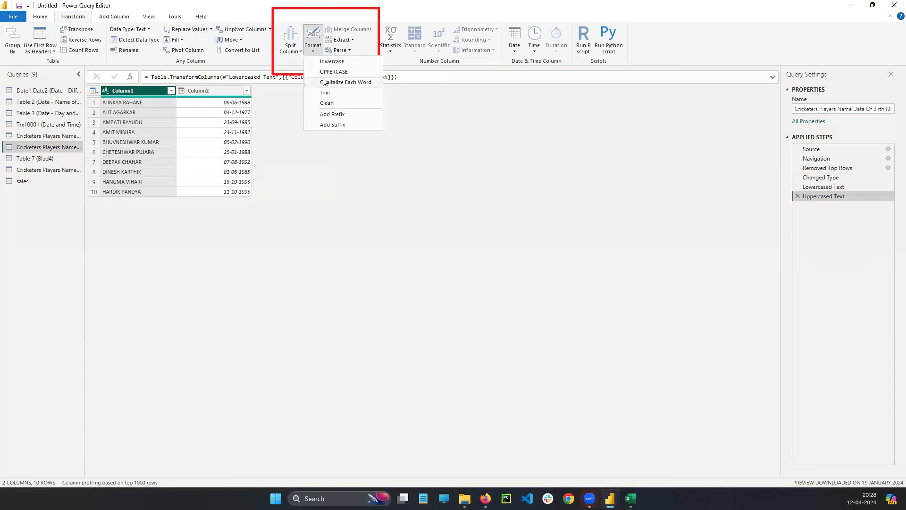
left_click(345, 83)
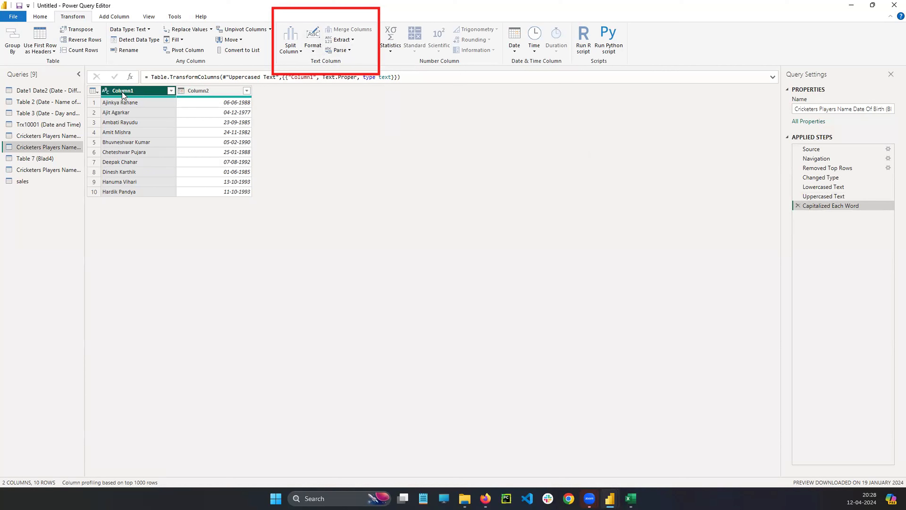
left_click(312, 43)
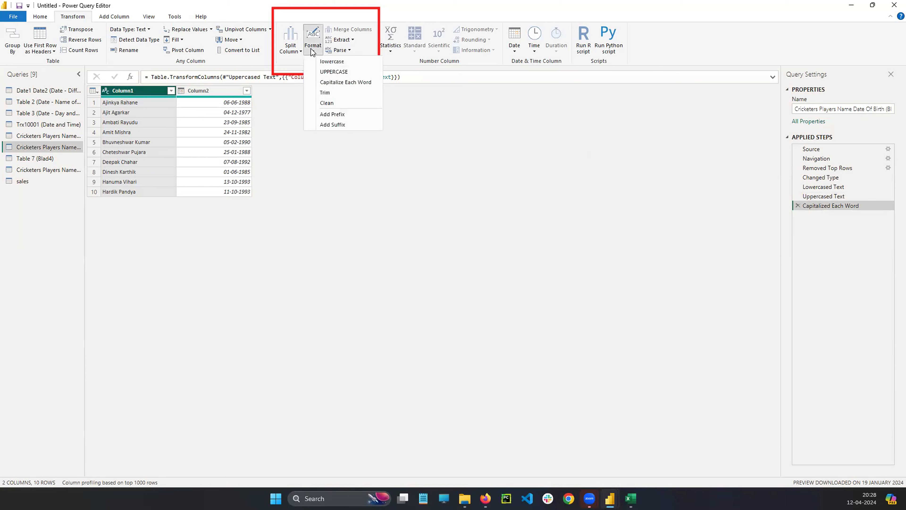
left_click(326, 62)
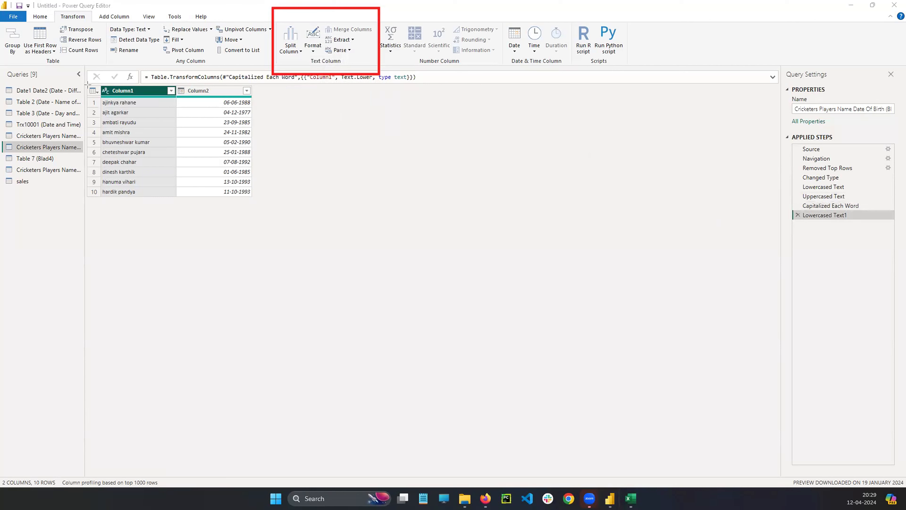
left_click_drag(87, 77, 188, 215)
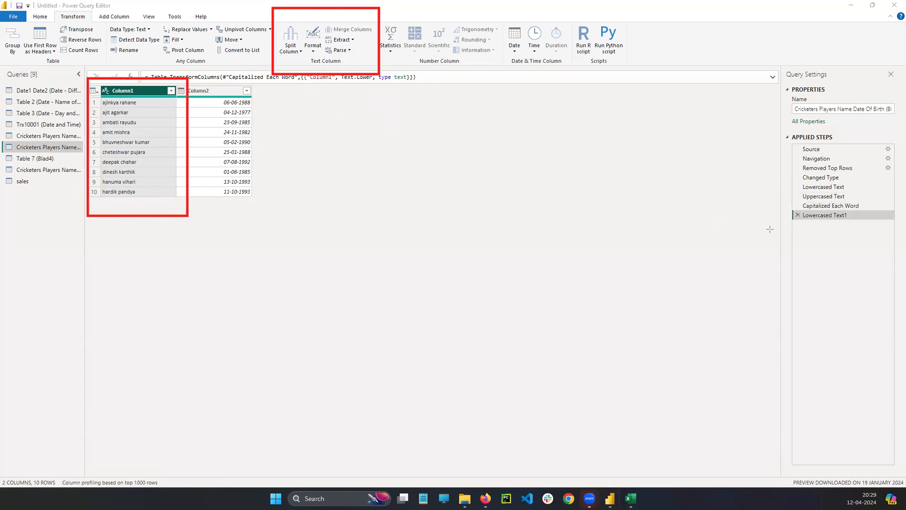
mouse_move(275, 221)
left_mouse_down()
mouse_move(289, 252)
mouse_move(338, 231)
mouse_move(368, 258)
left_mouse_up()
mouse_move(470, 210)
left_mouse_down()
mouse_move(506, 229)
mouse_move(589, 215)
mouse_move(603, 234)
left_mouse_up()
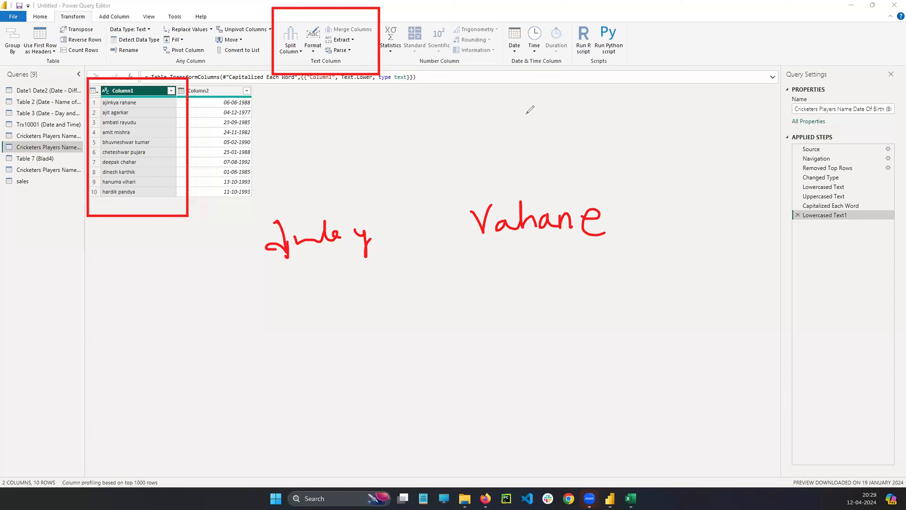
left_click(313, 45)
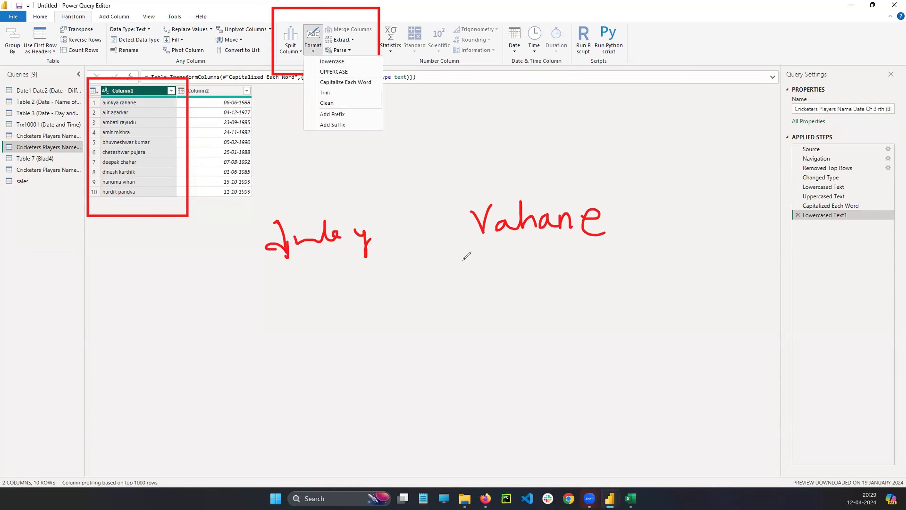
left_click_drag(478, 245, 478, 273)
left_click_drag(469, 267, 487, 265)
left_click_drag(263, 266, 363, 268)
left_click_drag(507, 241, 613, 240)
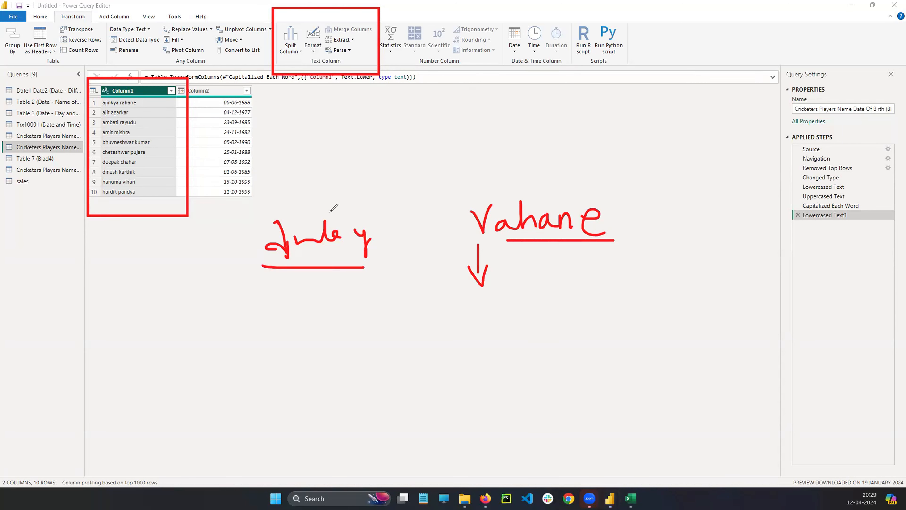
mouse_move(307, 191)
left_mouse_down()
mouse_move(400, 271)
mouse_move(287, 183)
left_mouse_up()
left_click_drag(281, 254, 287, 329)
mouse_move(281, 326)
left_mouse_down()
mouse_move(287, 339)
mouse_move(291, 325)
left_mouse_up()
mouse_move(288, 396)
left_mouse_down()
mouse_move(304, 389)
mouse_move(308, 401)
mouse_move(327, 389)
left_mouse_up()
mouse_move(331, 390)
left_mouse_down()
mouse_move(332, 407)
mouse_move(322, 403)
left_mouse_up()
left_click_drag(323, 373, 344, 400)
left_click_drag(342, 374, 343, 377)
left_click_drag(351, 391, 392, 382)
mouse_move(397, 374)
left_mouse_down()
mouse_move(409, 381)
mouse_move(425, 367)
mouse_move(436, 410)
left_mouse_up()
mouse_move(489, 194)
left_mouse_down()
mouse_move(471, 237)
mouse_move(489, 195)
left_mouse_up()
mouse_move(505, 327)
left_mouse_down()
mouse_move(506, 379)
mouse_move(503, 362)
mouse_move(543, 385)
left_mouse_up()
left_click_drag(545, 344, 546, 375)
mouse_move(546, 375)
left_mouse_down()
mouse_move(601, 355)
mouse_move(608, 363)
left_mouse_up()
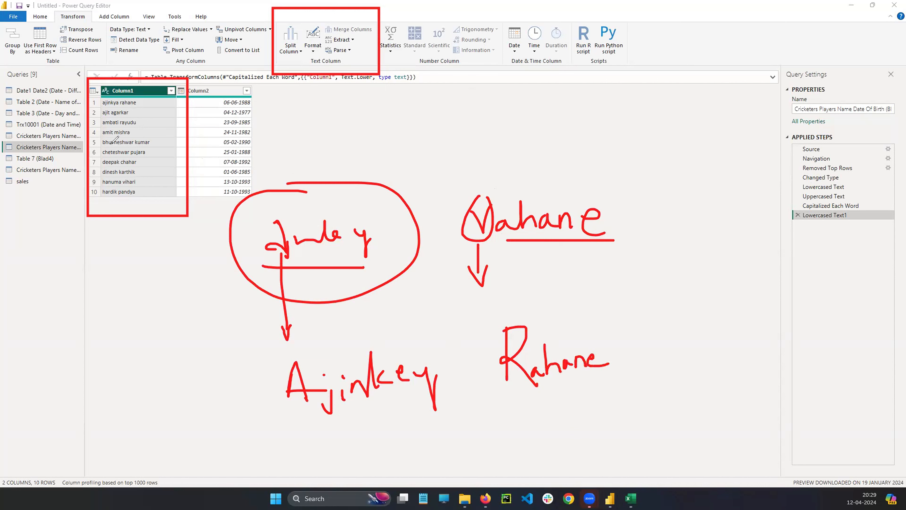
mouse_move(106, 91)
left_mouse_down()
mouse_move(133, 193)
mouse_move(141, 85)
left_mouse_up()
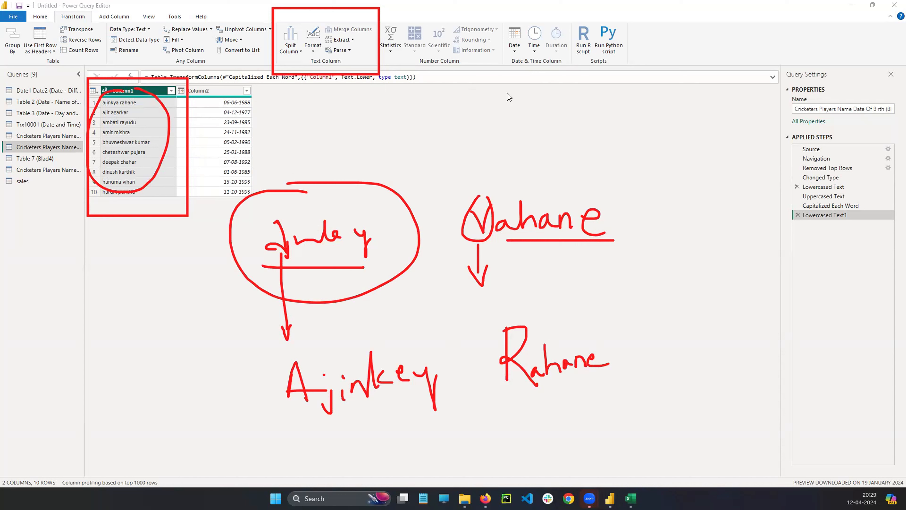
Capitalize each word of the lowercase names in Column1 again.
left_click(314, 51)
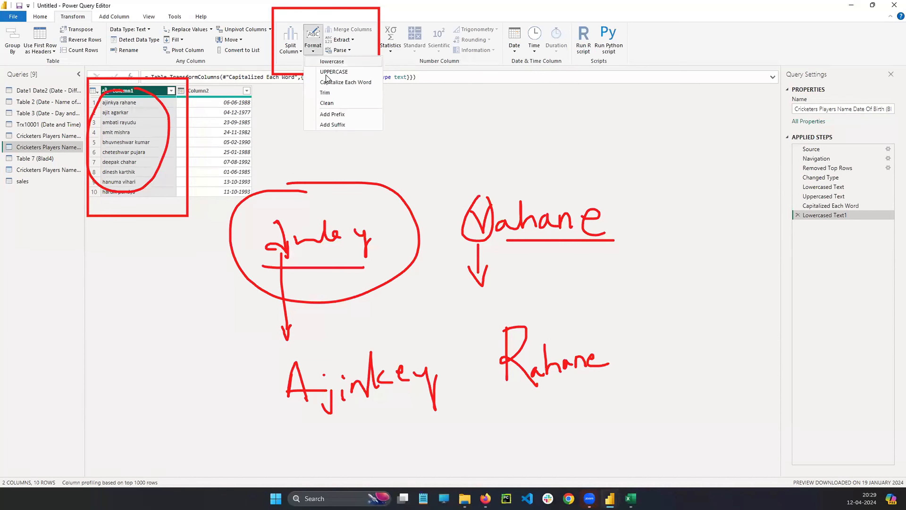
left_click(328, 83)
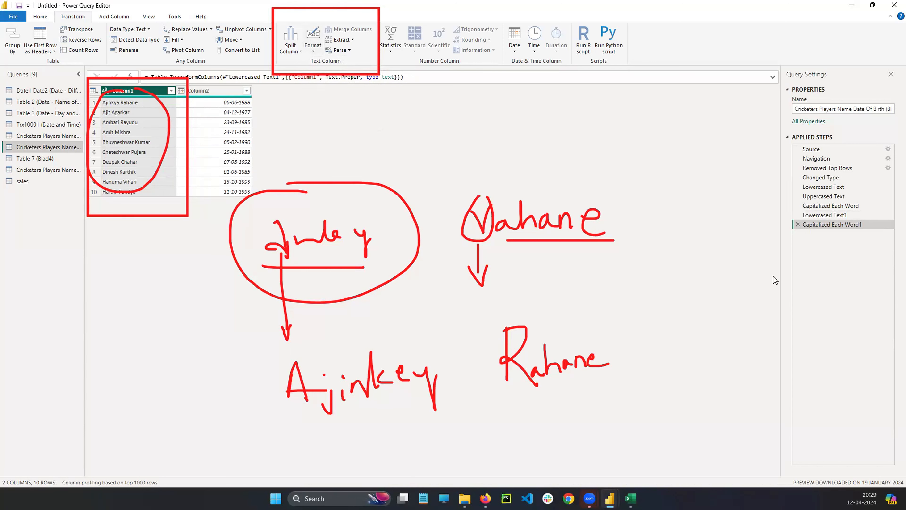
left_click(873, 314)
mouse_move(655, 254)
left_mouse_down()
mouse_move(496, 243)
mouse_move(465, 223)
mouse_move(477, 298)
mouse_move(219, 248)
mouse_move(291, 236)
mouse_move(144, 153)
mouse_move(347, 390)
mouse_move(292, 373)
mouse_move(607, 358)
left_mouse_up()
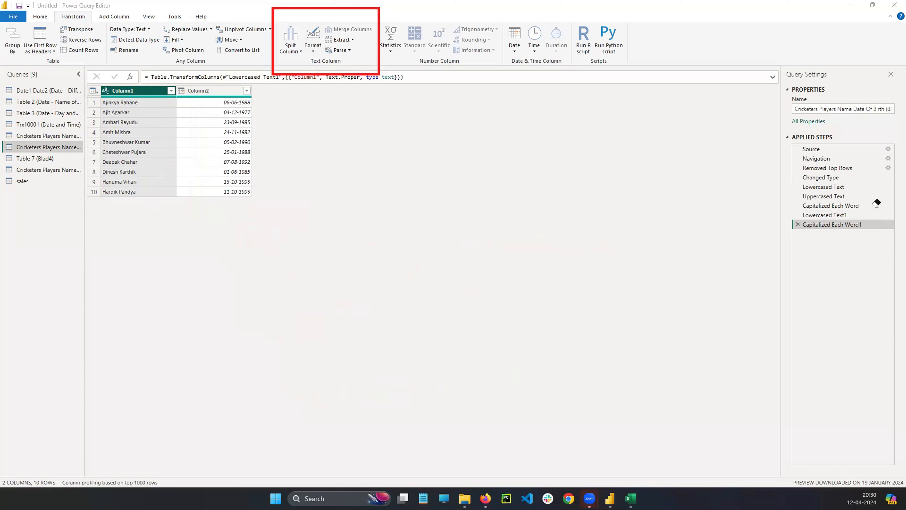
Try the Trim format on Column1 three times, removing the Trimmed Text step after each attempt.
left_click(314, 43)
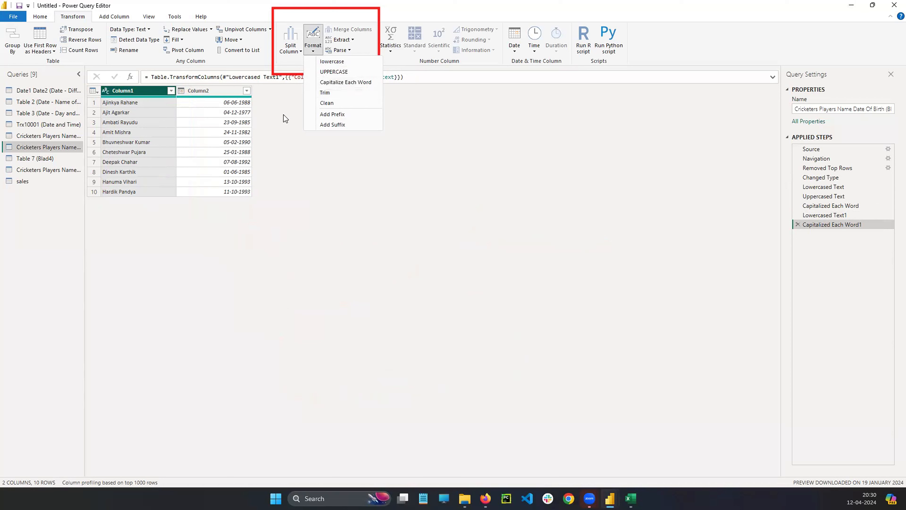
left_click(329, 94)
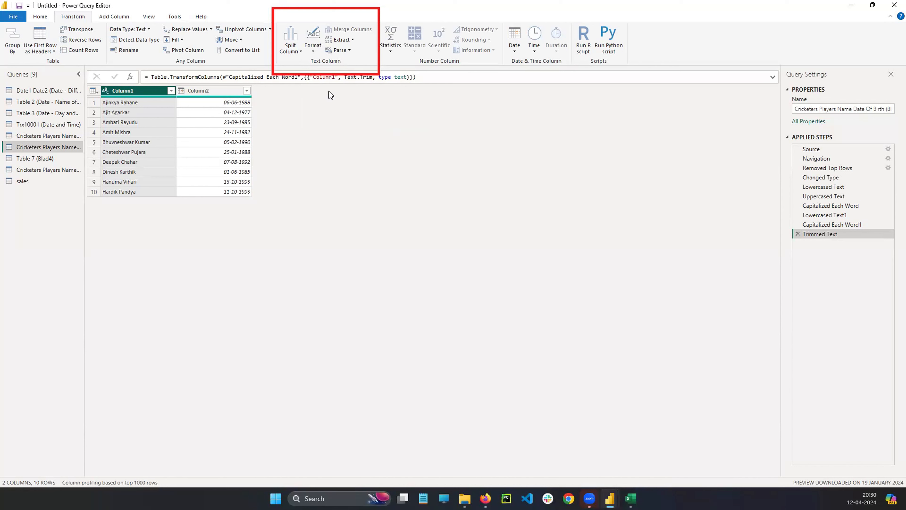
left_click(798, 234)
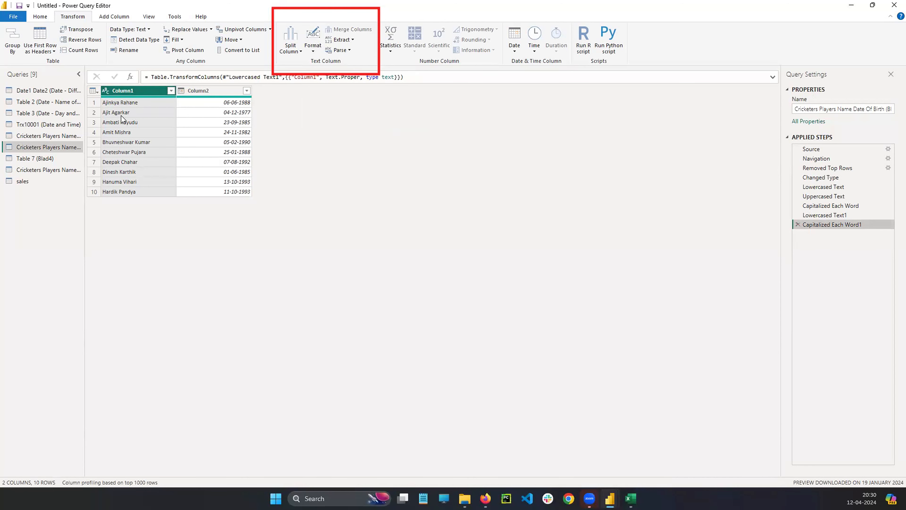
left_click(313, 45)
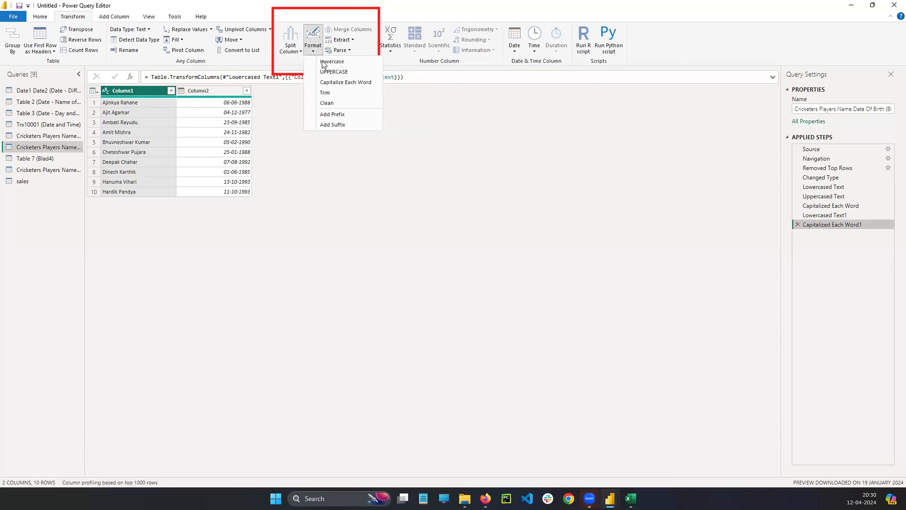
left_click(326, 94)
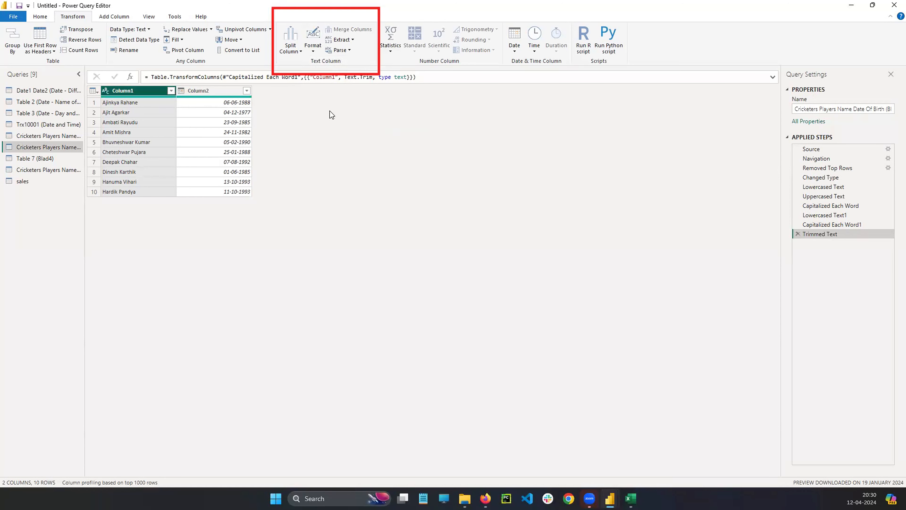
left_click(798, 233)
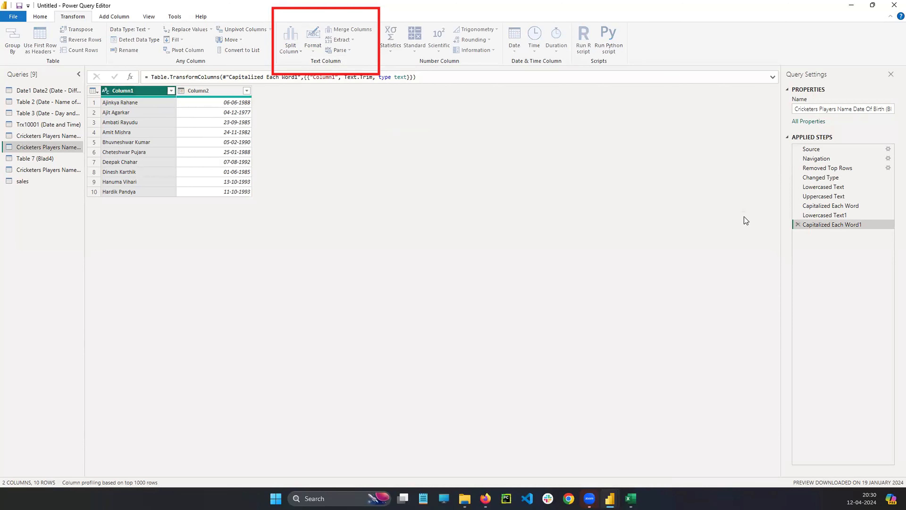
left_click(314, 46)
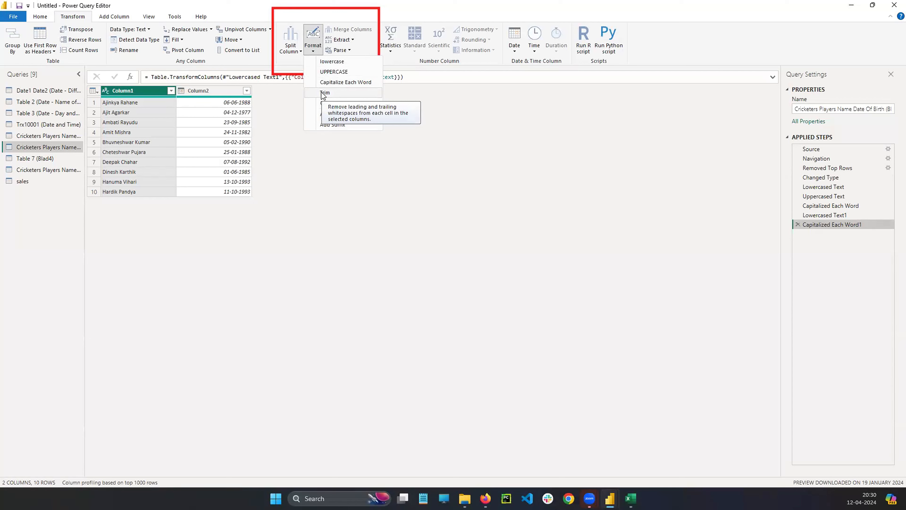
left_click(323, 93)
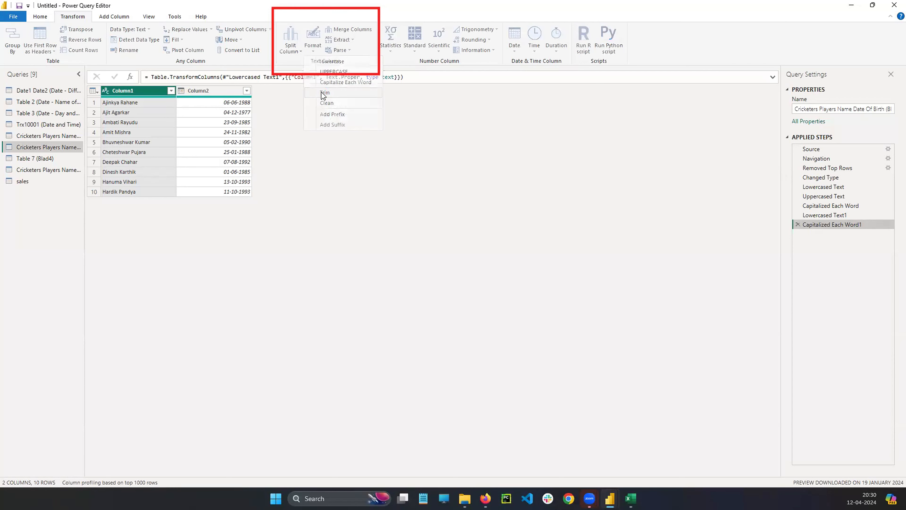
left_click(798, 234)
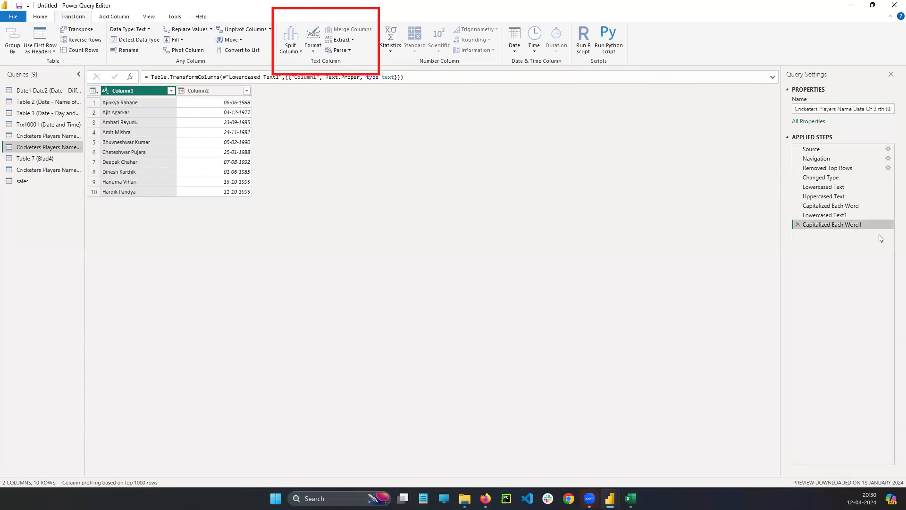
left_click_drag(140, 209, 125, 231)
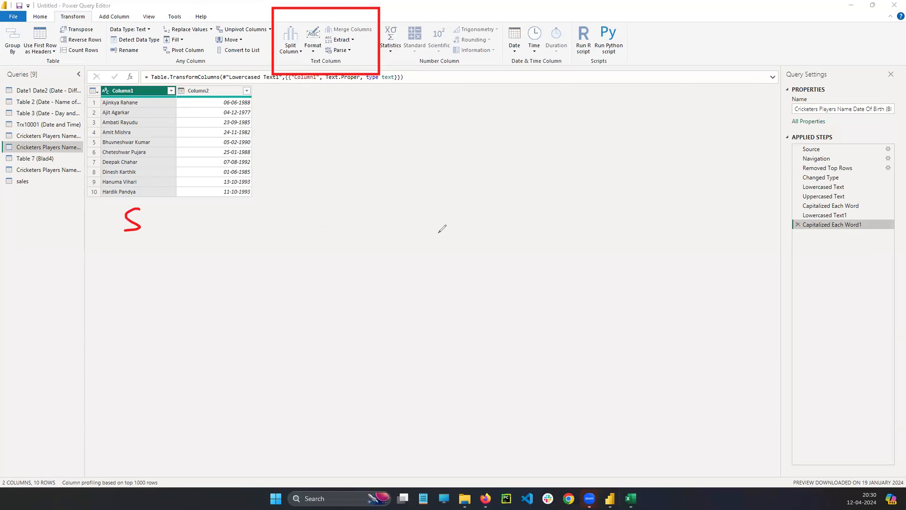
left_click_drag(527, 199, 527, 234)
mouse_move(540, 209)
left_mouse_down()
mouse_move(527, 225)
mouse_move(574, 233)
left_mouse_up()
left_click_drag(162, 234, 499, 238)
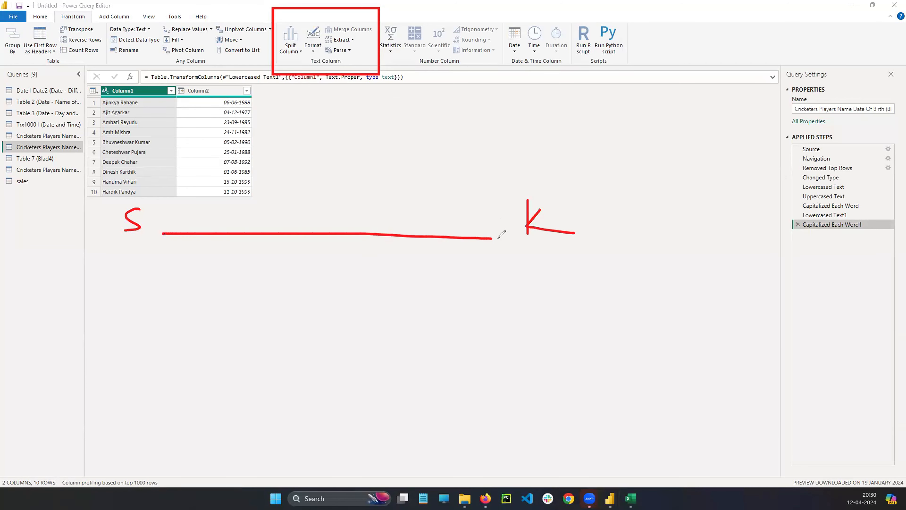
left_click_drag(399, 134, 117, 311)
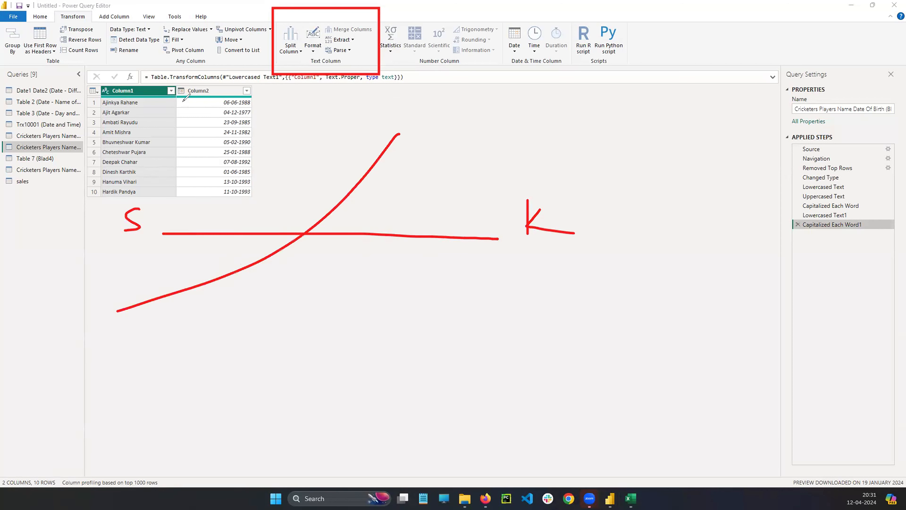
left_click_drag(188, 107, 438, 284)
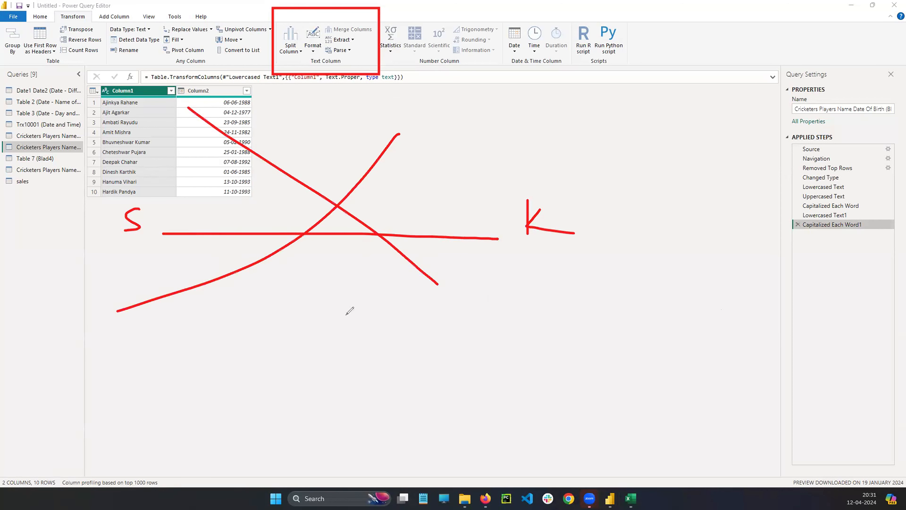
key("e")
mouse_move(303, 200)
left_mouse_down()
mouse_move(334, 186)
mouse_move(331, 193)
left_mouse_up()
mouse_move(332, 169)
left_mouse_down()
mouse_move(348, 199)
mouse_move(388, 186)
mouse_move(393, 193)
mouse_move(414, 178)
left_mouse_up()
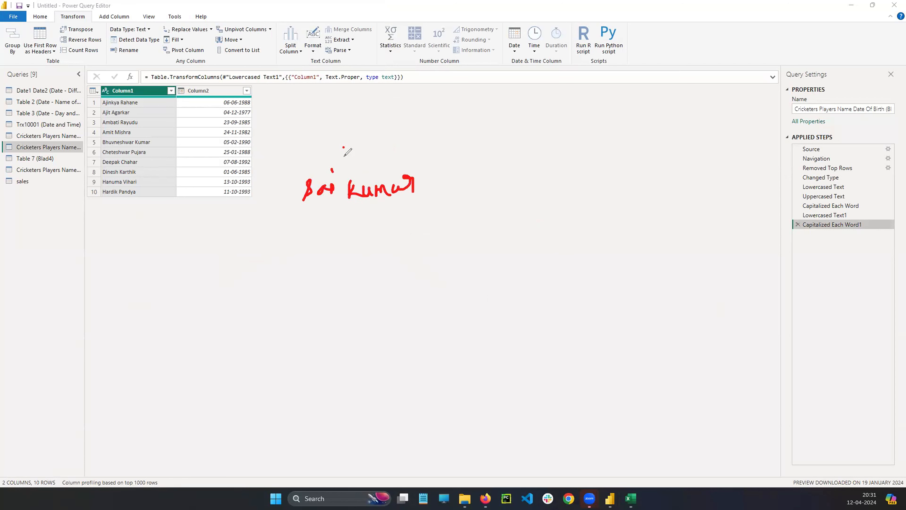
left_click_drag(344, 146, 349, 168)
mouse_move(300, 284)
left_mouse_down()
mouse_move(306, 257)
mouse_move(327, 280)
left_mouse_up()
left_click_drag(323, 245, 324, 252)
left_click_drag(575, 252, 576, 275)
mouse_move(591, 250)
left_mouse_down()
mouse_move(580, 263)
mouse_move(592, 272)
left_mouse_up()
mouse_move(599, 256)
left_mouse_down()
mouse_move(609, 266)
mouse_move(644, 246)
mouse_move(654, 257)
left_mouse_up()
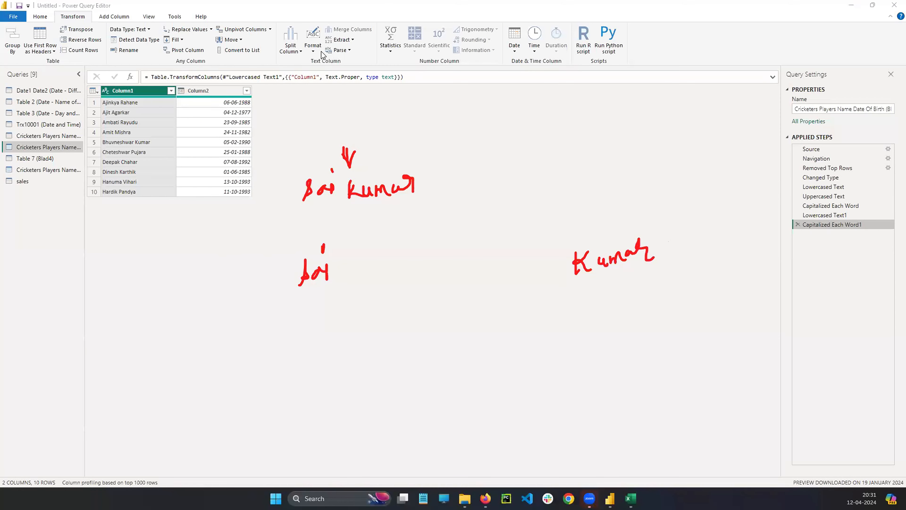
left_click(312, 50)
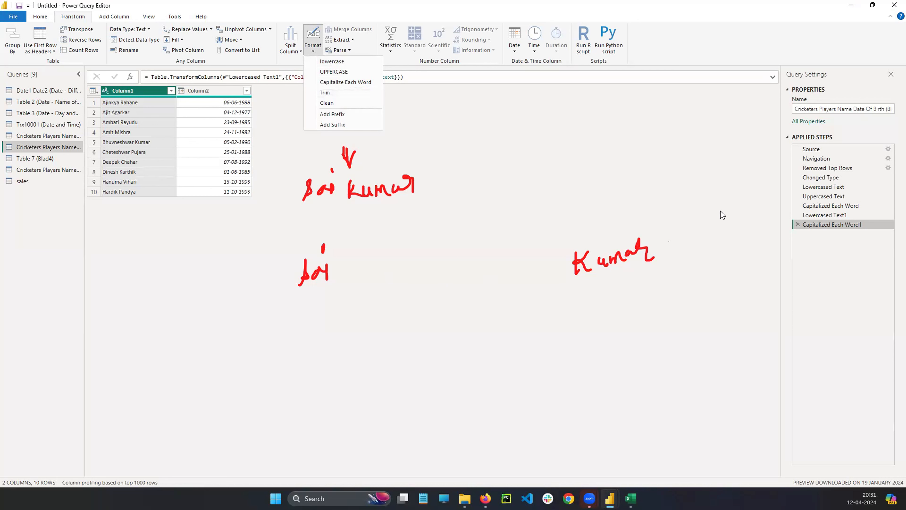
left_click(138, 146)
scroll(297, 57, "down", 3)
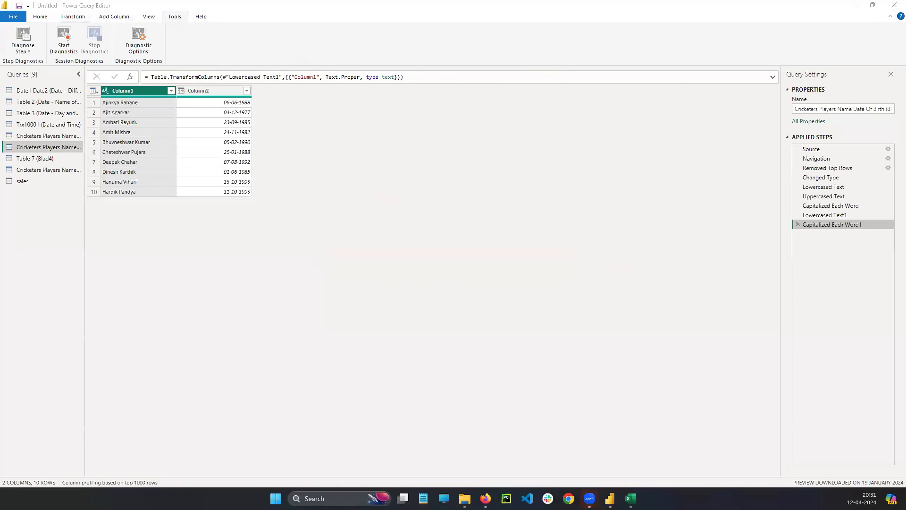
Try the Clean format on Column1 and remove the resulting Cleaned Text step.
left_click(76, 18)
left_click(313, 50)
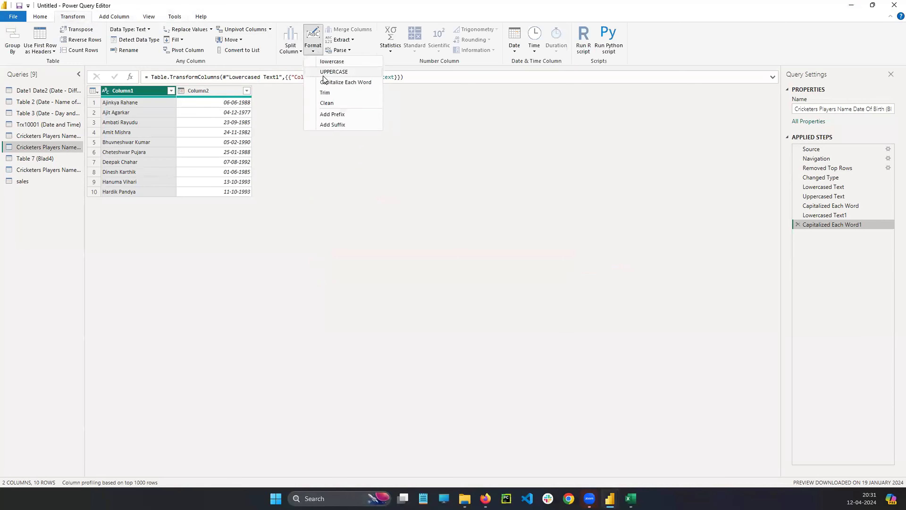
left_click(326, 103)
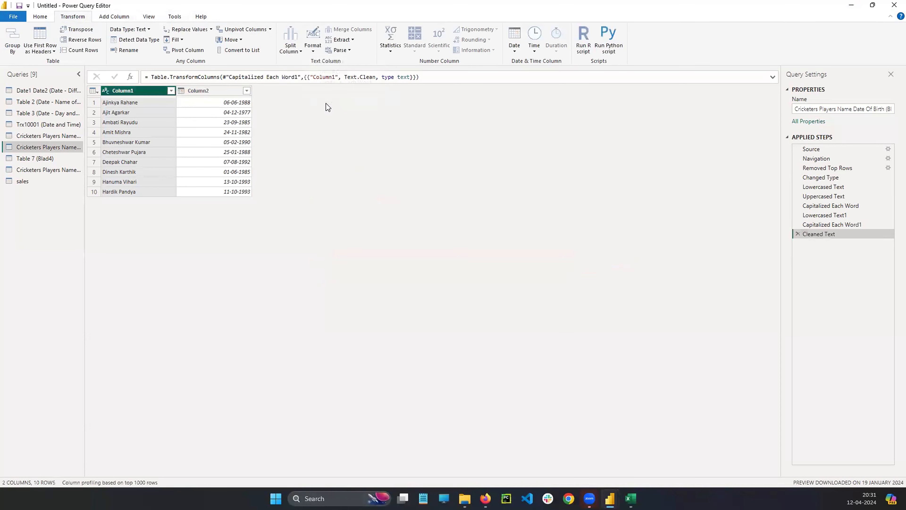
left_click(797, 235)
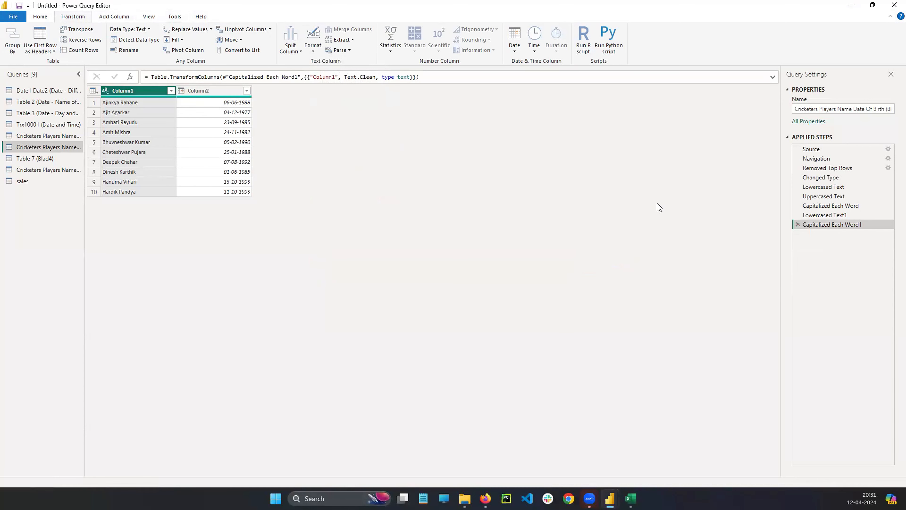
left_click(313, 43)
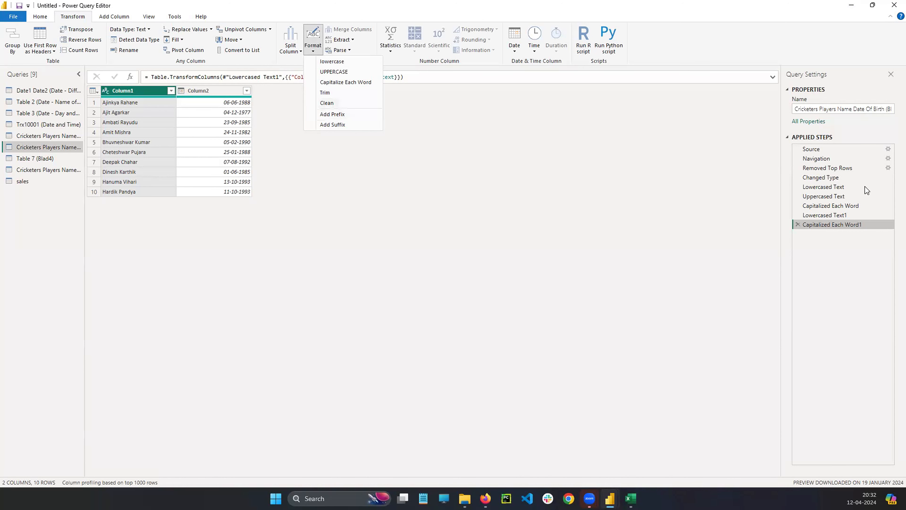
mouse_move(83, 99)
left_mouse_down()
mouse_move(56, 181)
mouse_move(78, 110)
left_mouse_up()
mouse_move(182, 100)
left_mouse_down()
mouse_move(162, 101)
mouse_move(190, 175)
mouse_move(180, 101)
left_mouse_up()
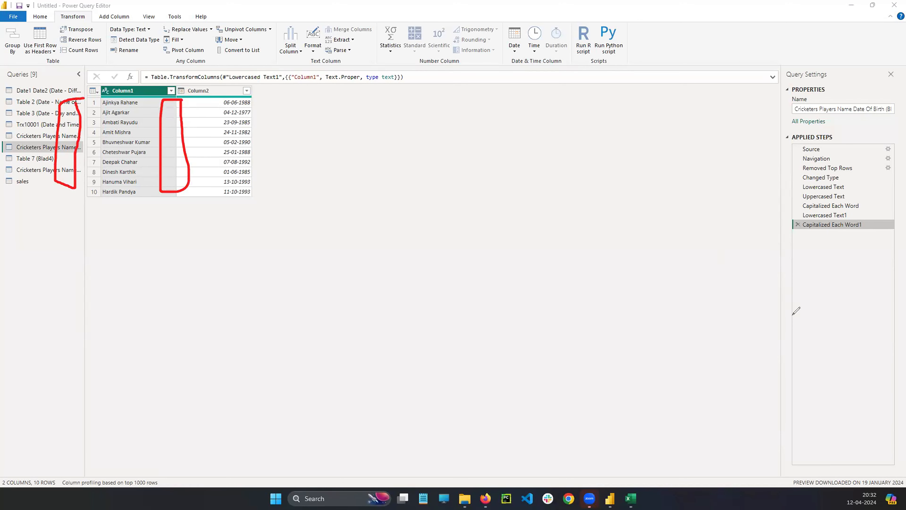
Try adding the prefix "My name is" without a trailing space to Column1 and remove the resulting Added Prefix step.
left_click(867, 377)
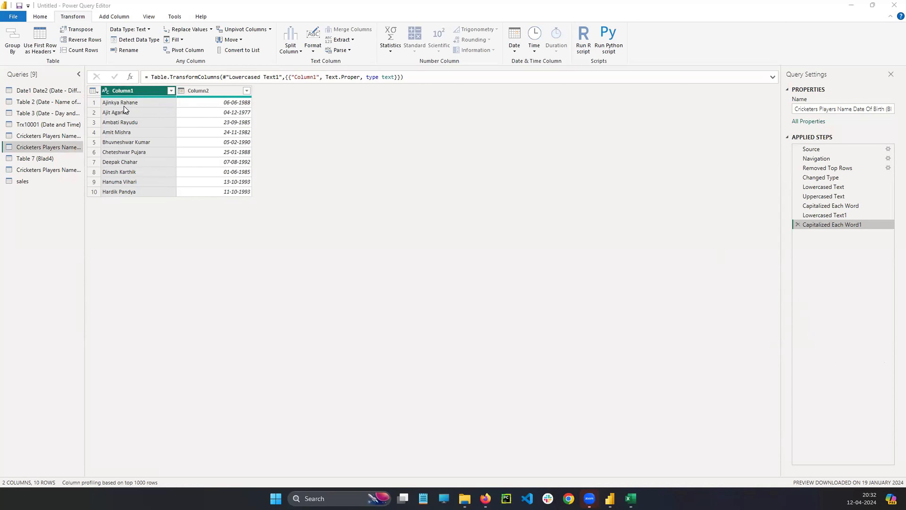
left_click(313, 48)
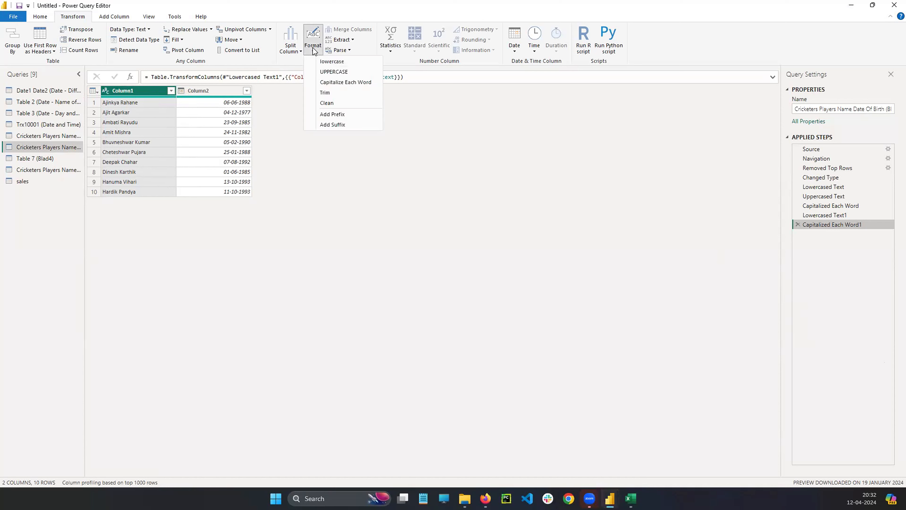
left_click(332, 114)
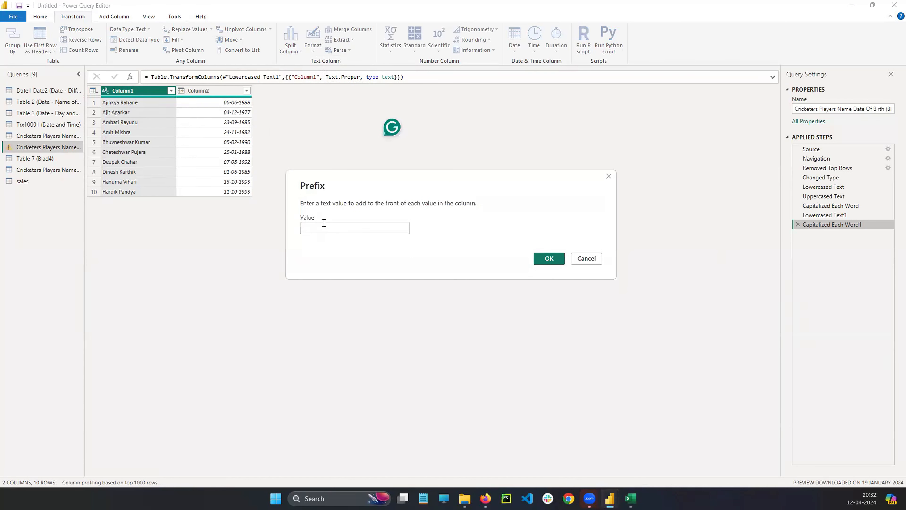
type("My name os")
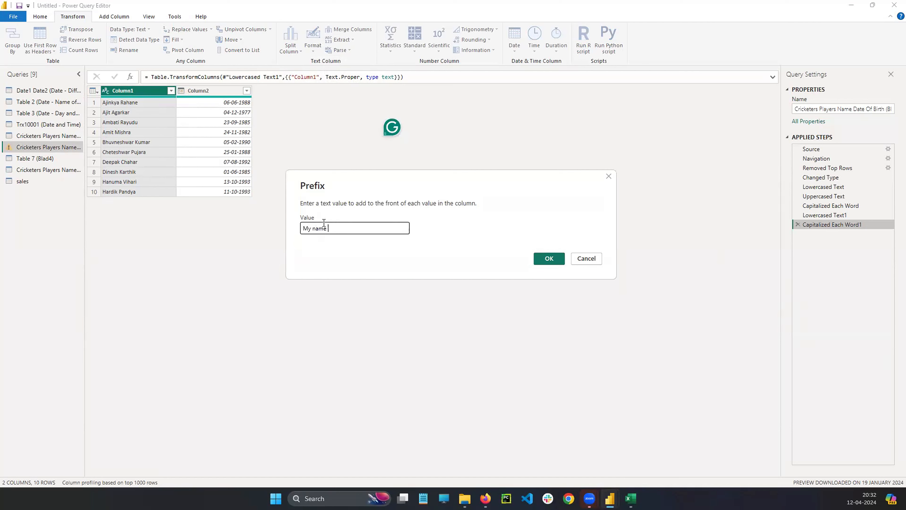
key("BackSpace")
key("BackSpace")
key("BackSpace")
key("BackSpace")
type("is")
left_click_drag(336, 230, 303, 230)
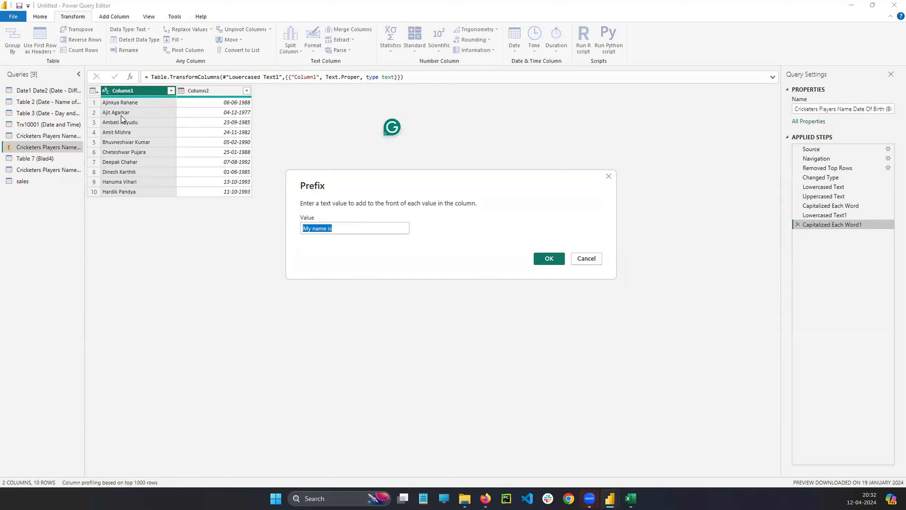
left_click(338, 228)
left_click_drag(338, 228, 304, 228)
left_click(338, 228)
left_click_drag(339, 229, 300, 228)
left_click(343, 228)
left_click_drag(304, 227, 338, 233)
left_click(337, 232)
left_click(546, 259)
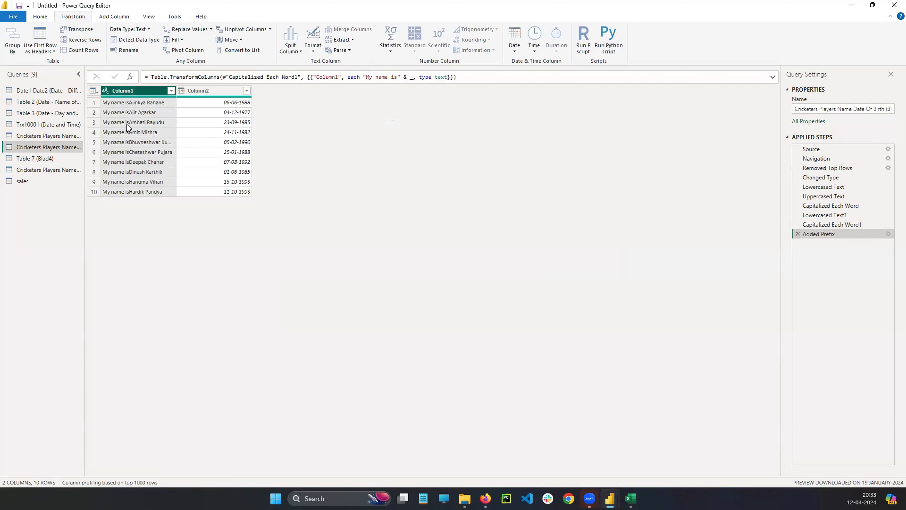
left_click(798, 234)
Add the prefix "My name is " with a trailing space to the names in Column1.
left_click(313, 46)
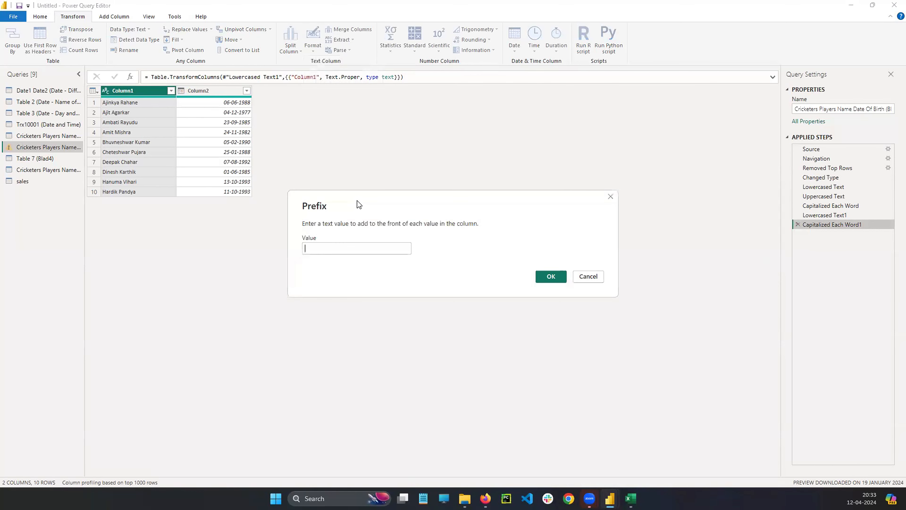
type("My name is")
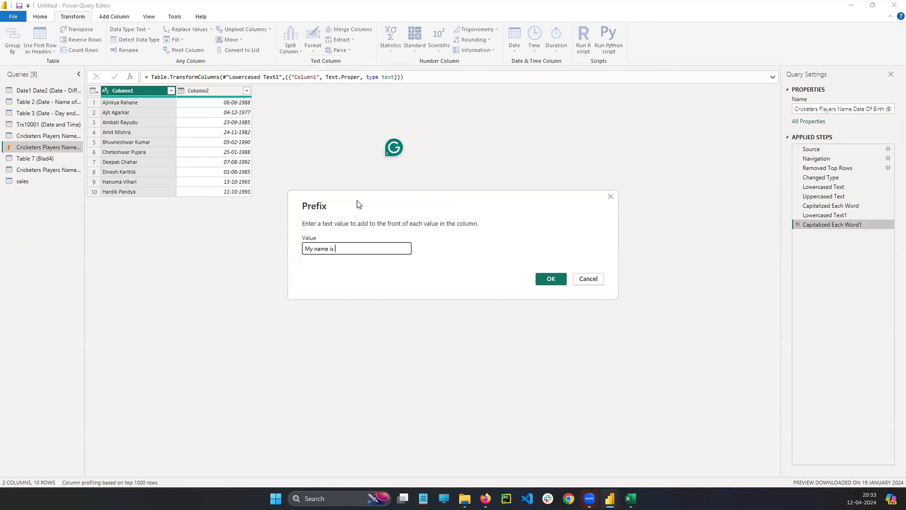
left_click(544, 280)
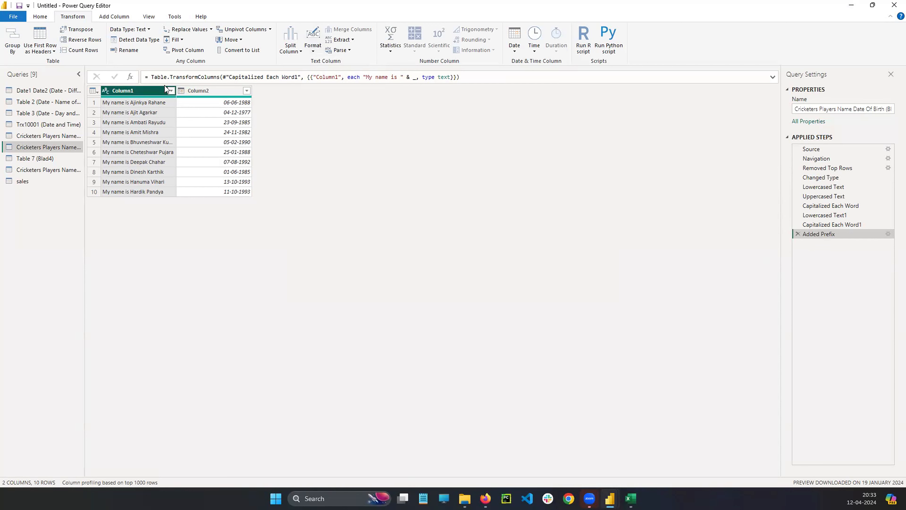
Add the suffix " From India" with a leading space to Column1 and widen the column to fit its full text.
left_click(316, 43)
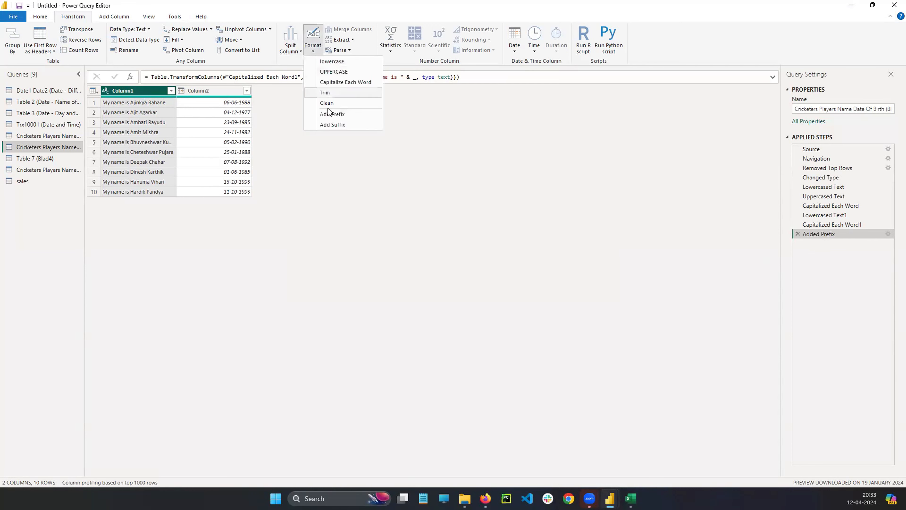
left_click(329, 126)
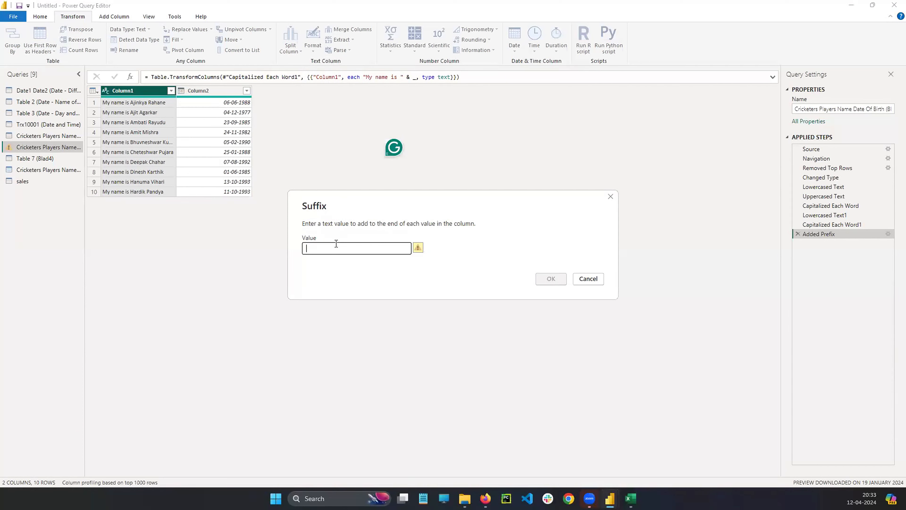
type("From In")
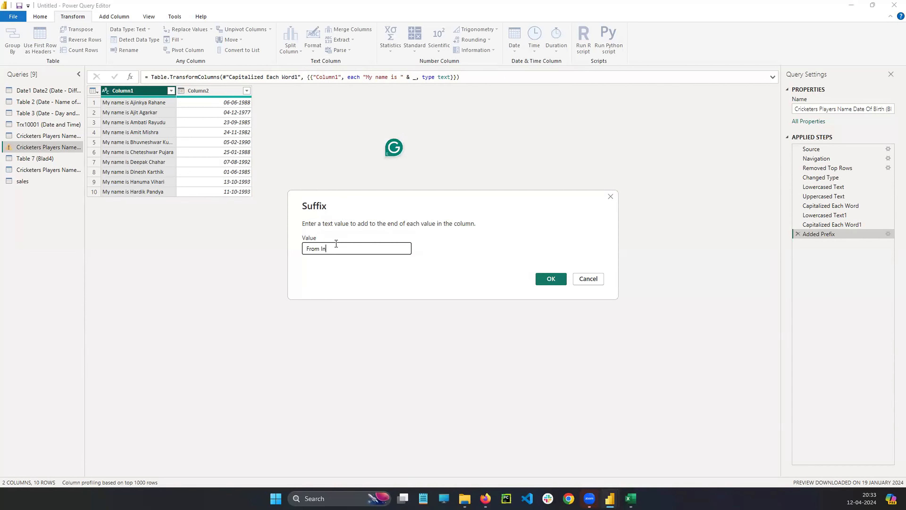
type("dia")
left_click(551, 278)
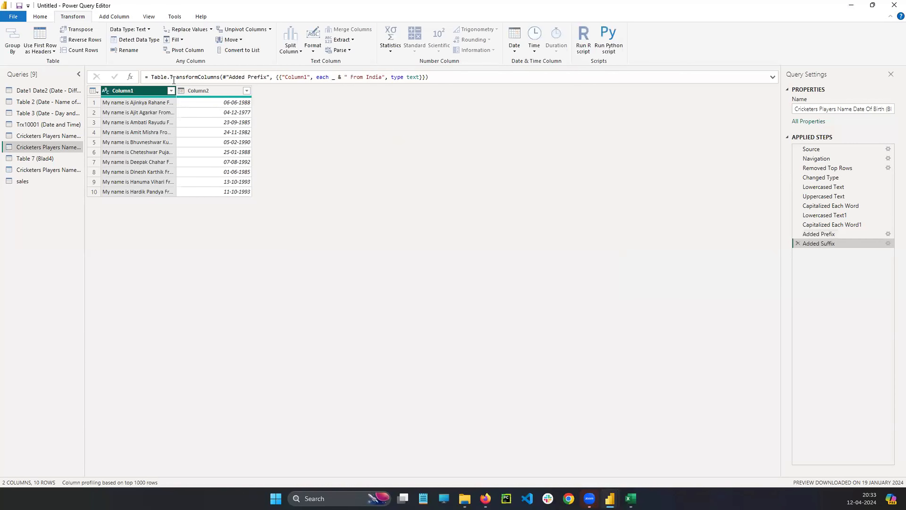
left_click_drag(176, 91, 256, 122)
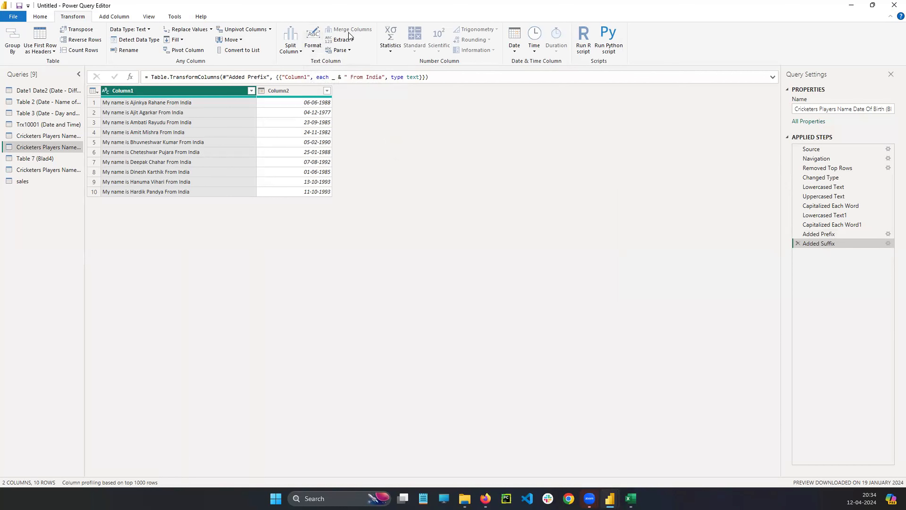
Open the Cricketers Players query with the split name columns and select Column1.1 and Column1.2 together.
left_click(68, 169)
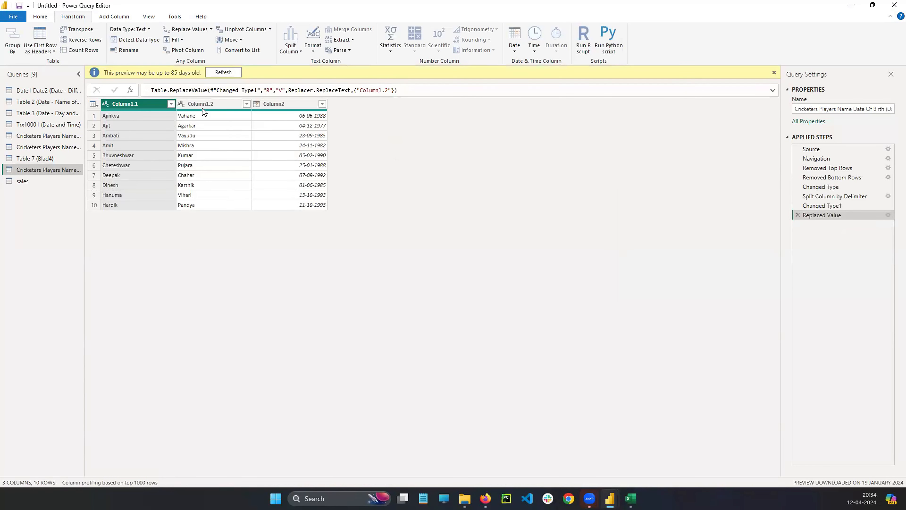
left_click(202, 106)
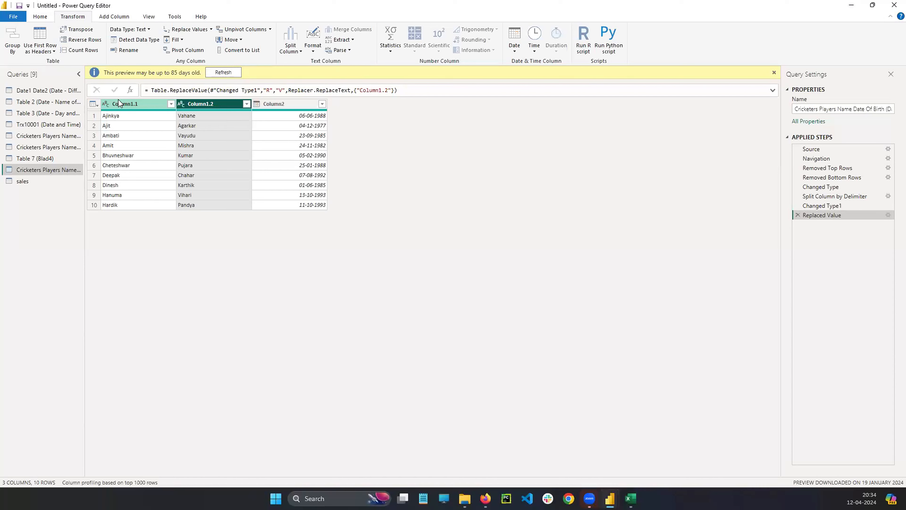
left_click(30, 134)
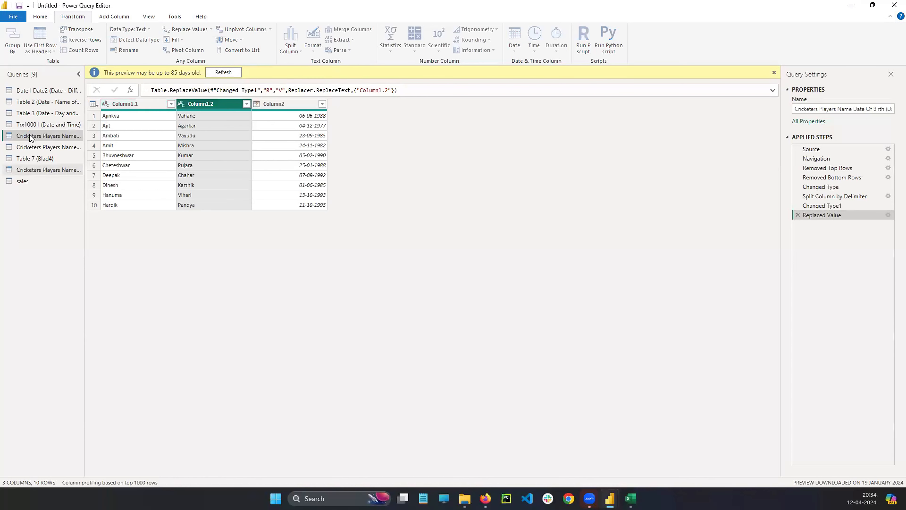
left_click(38, 170)
left_click(199, 108)
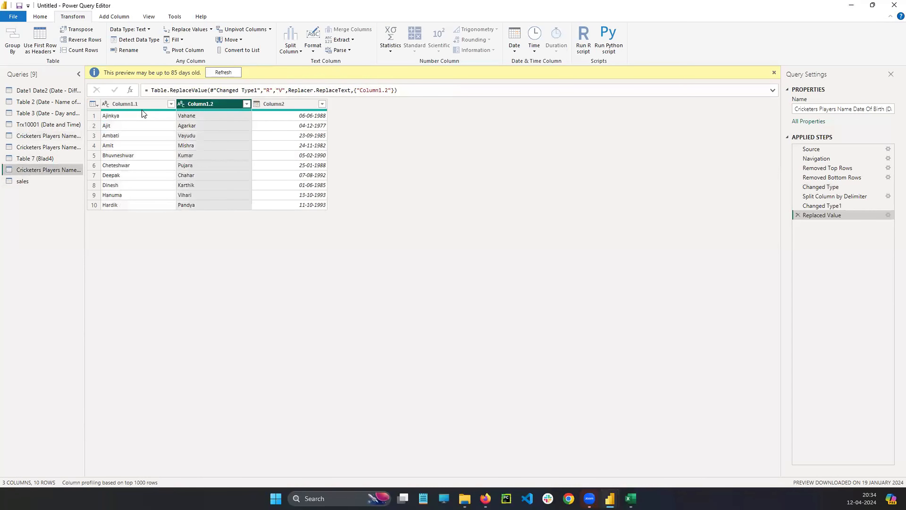
left_click(138, 108)
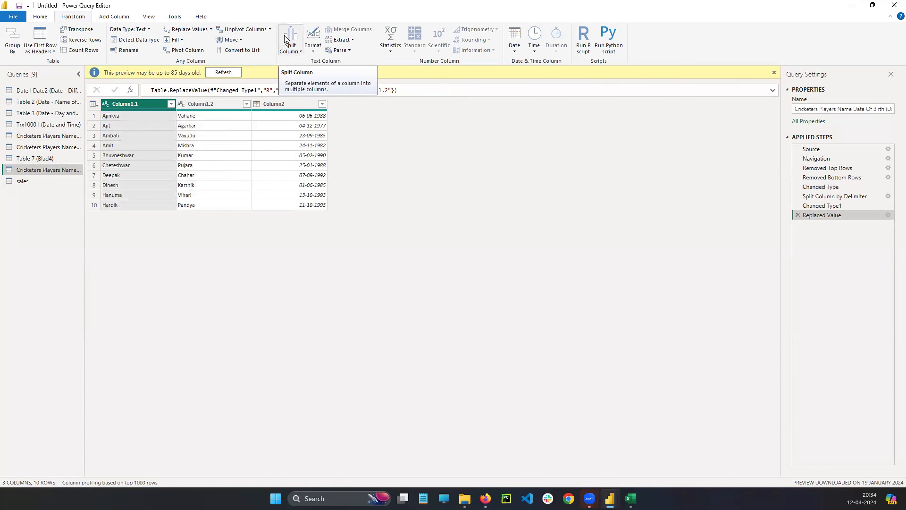
left_click(189, 108, "ctrl")
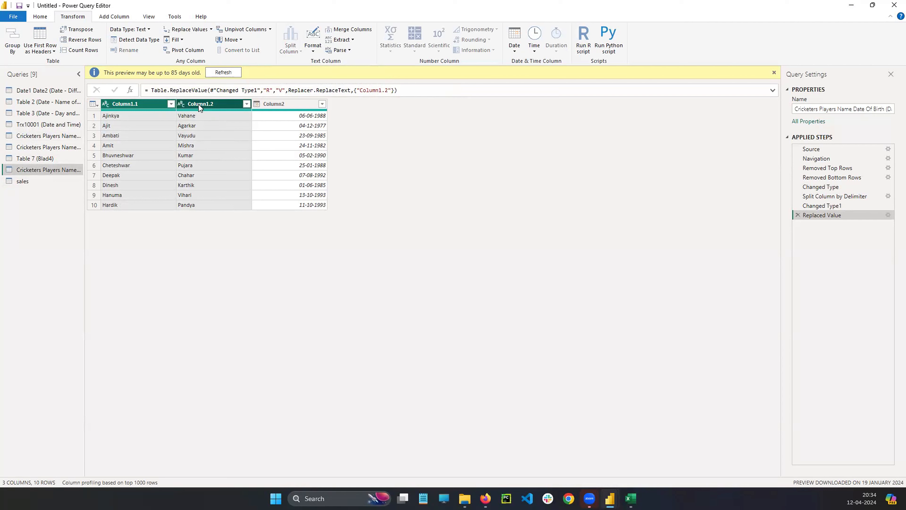
Merge Column1.1 and Column1.2 into a single column named Merged, using Space as the separator.
left_click(146, 115)
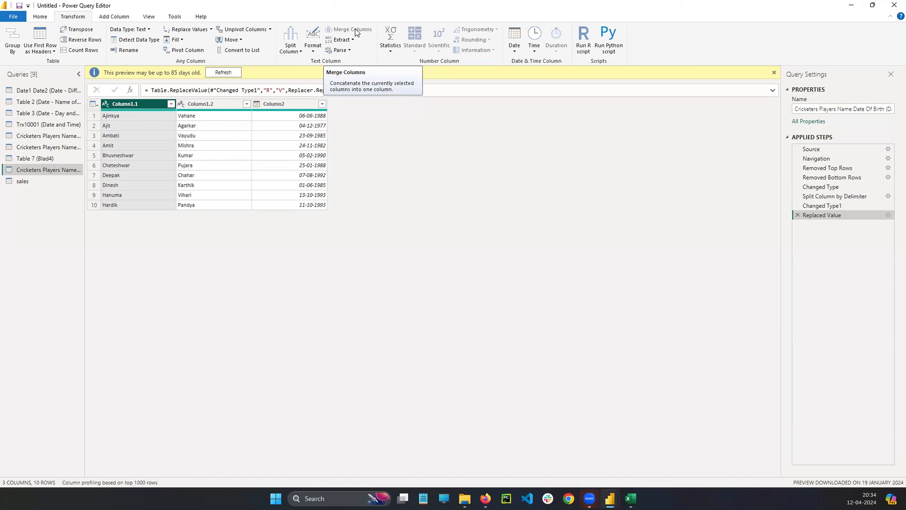
left_click(215, 104, "ctrl")
left_click(199, 104)
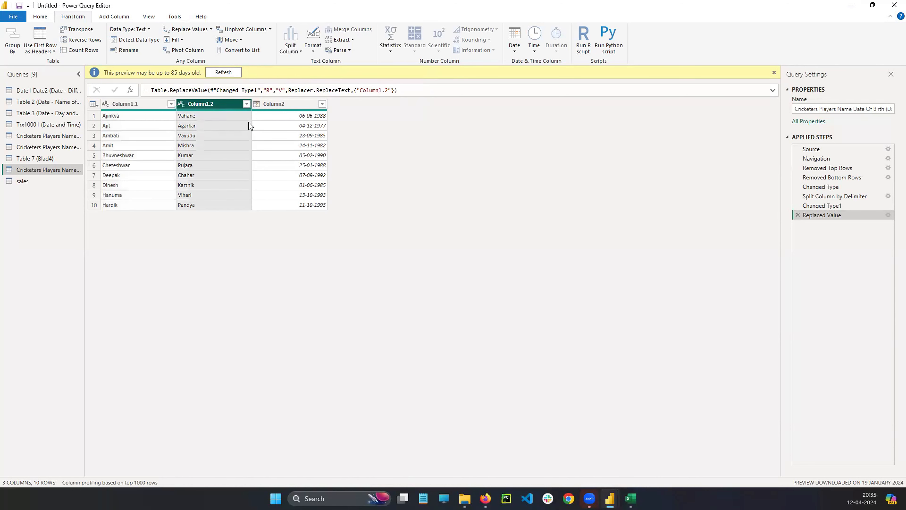
left_click(148, 112)
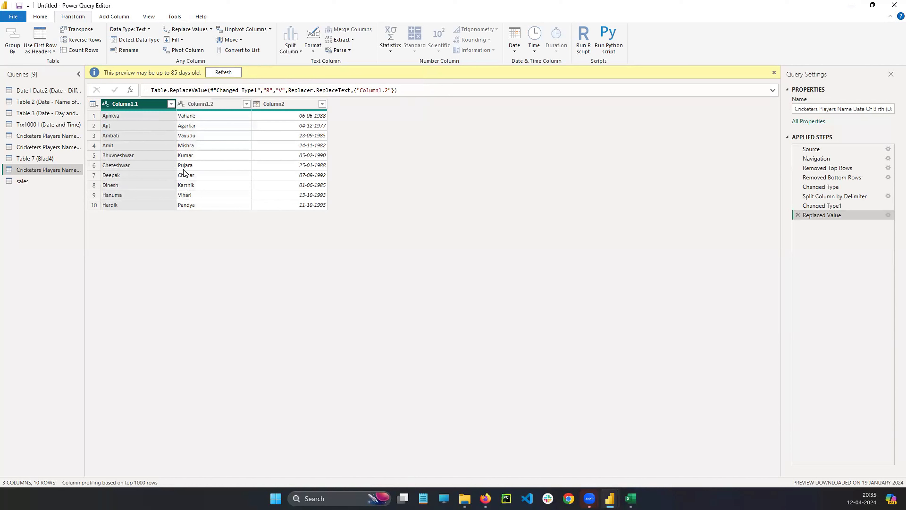
left_click(193, 107, "ctrl")
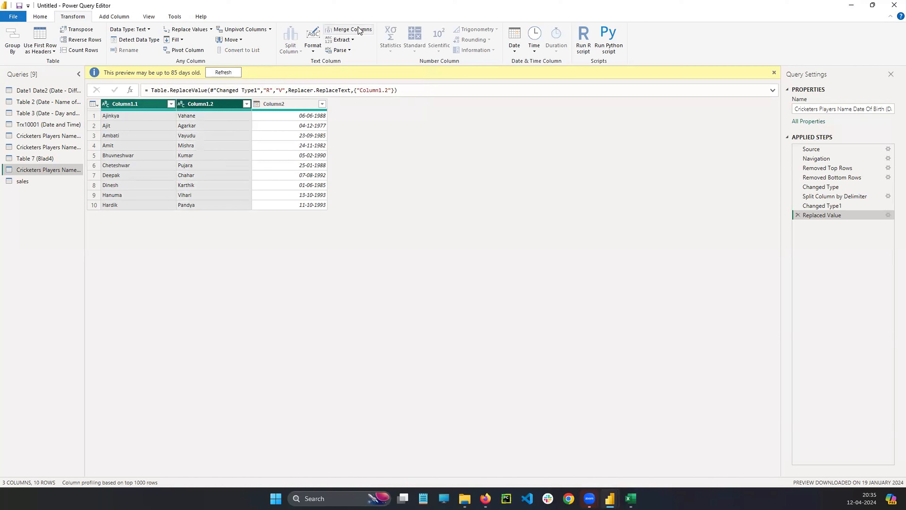
left_click(363, 33)
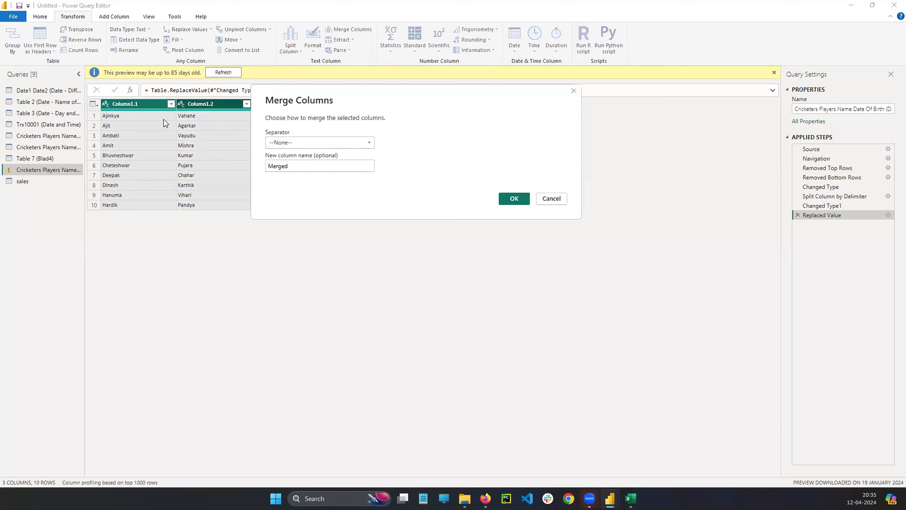
left_click(281, 144)
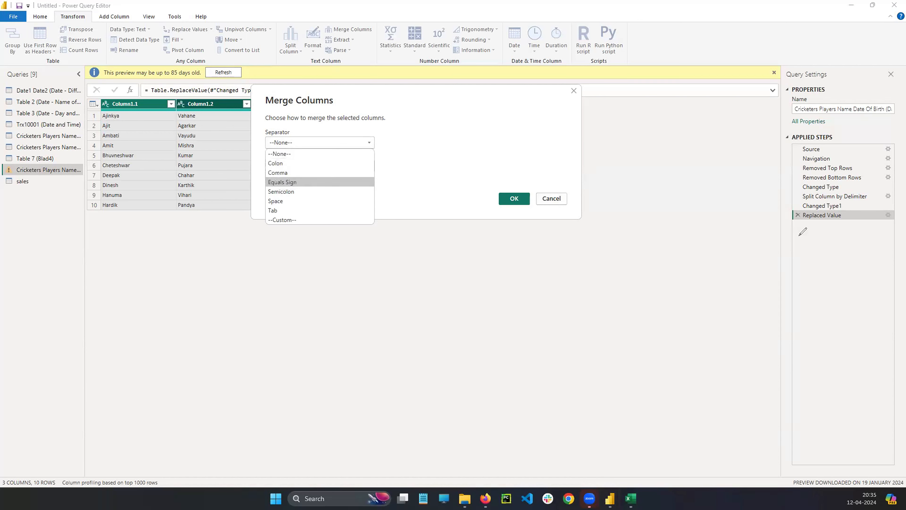
left_click_drag(125, 187, 144, 168)
left_click_drag(149, 178, 141, 191)
left_click_drag(156, 161, 171, 145)
left_click_drag(137, 222, 149, 232)
mouse_move(123, 221)
left_mouse_down()
mouse_move(152, 215)
mouse_move(155, 235)
left_mouse_up()
mouse_move(167, 209)
left_mouse_down()
mouse_move(165, 223)
mouse_move(187, 227)
left_mouse_up()
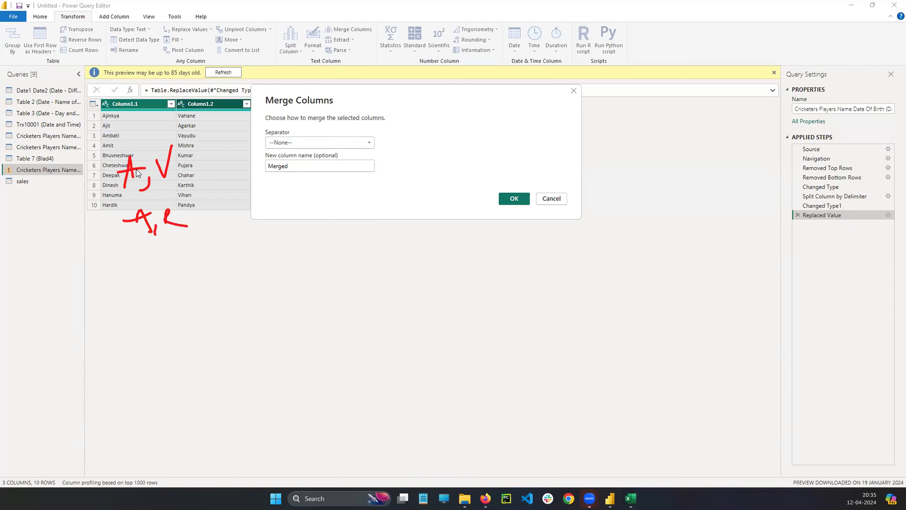
left_click(271, 143)
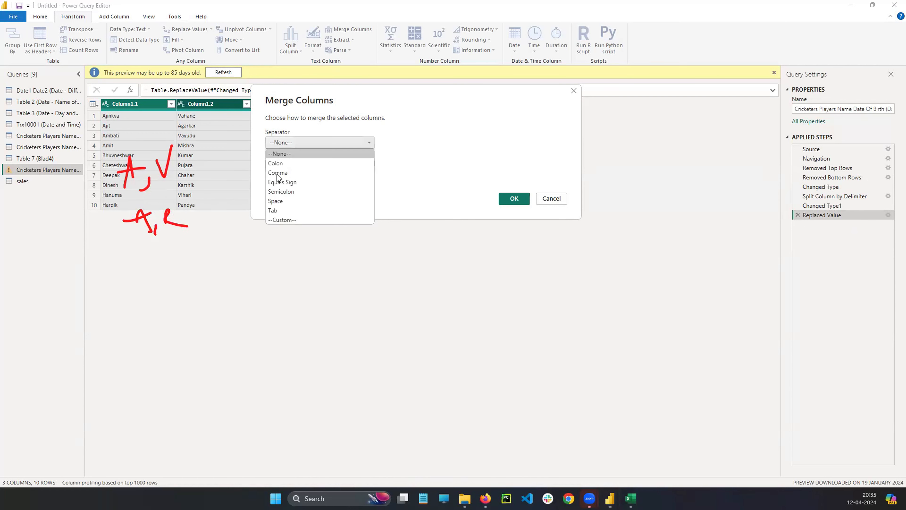
left_click(276, 201)
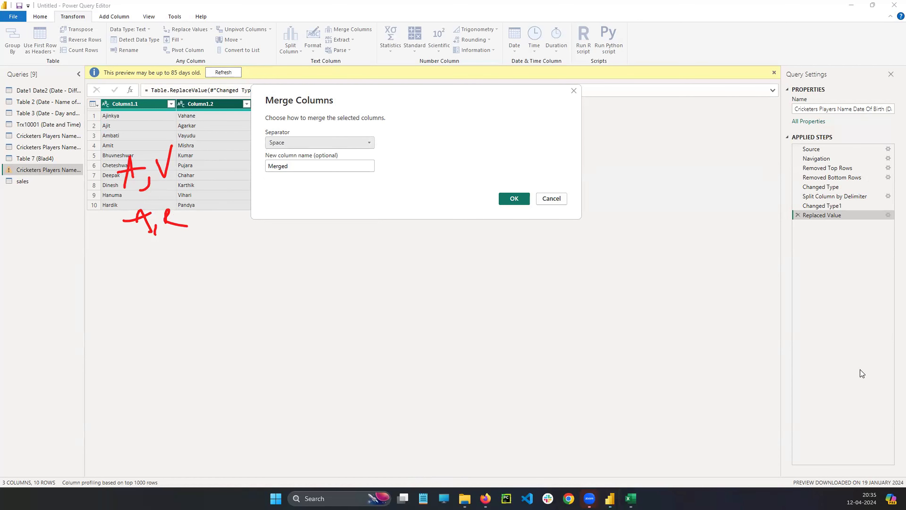
left_click(515, 199)
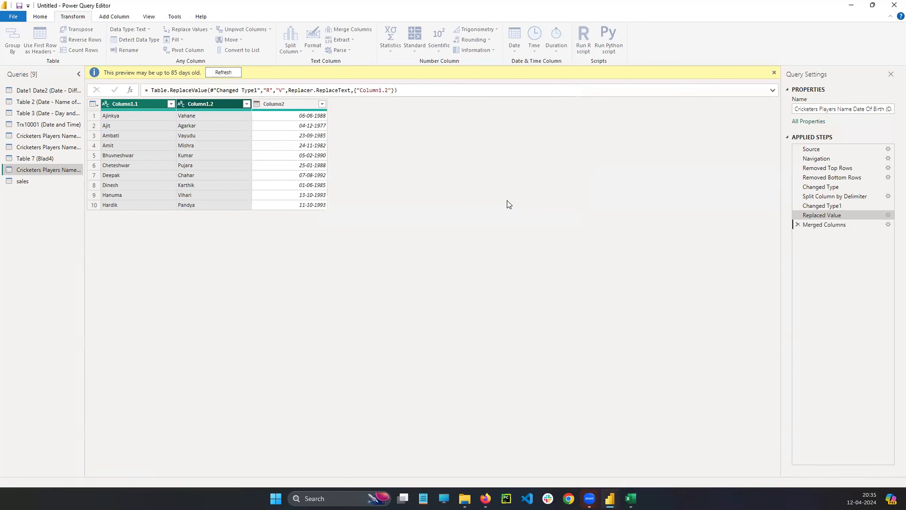
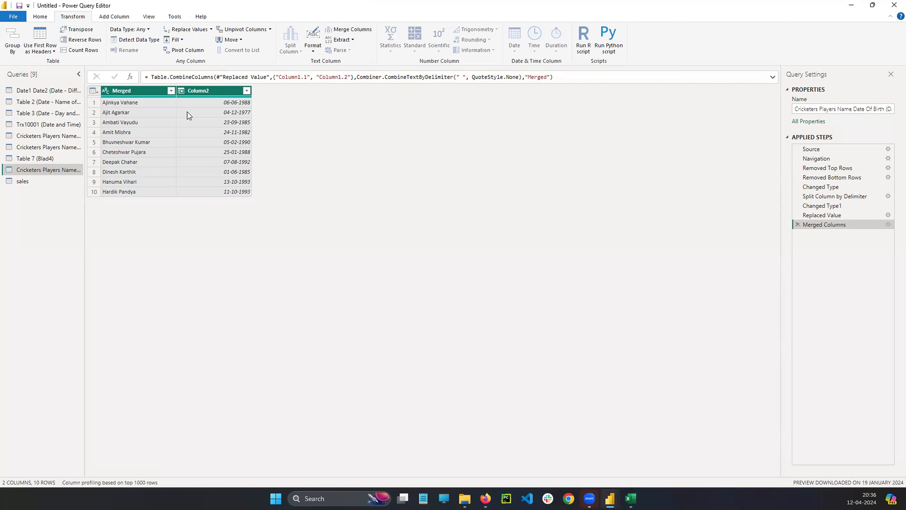
Look over the Extract options with Column2 selected, and select the Merged column.
left_click(128, 89)
left_click(211, 93)
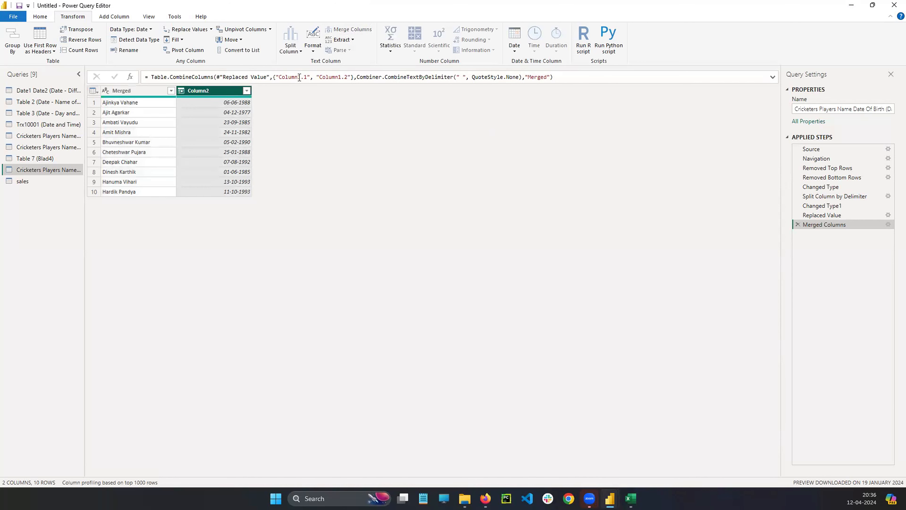
left_click(347, 40)
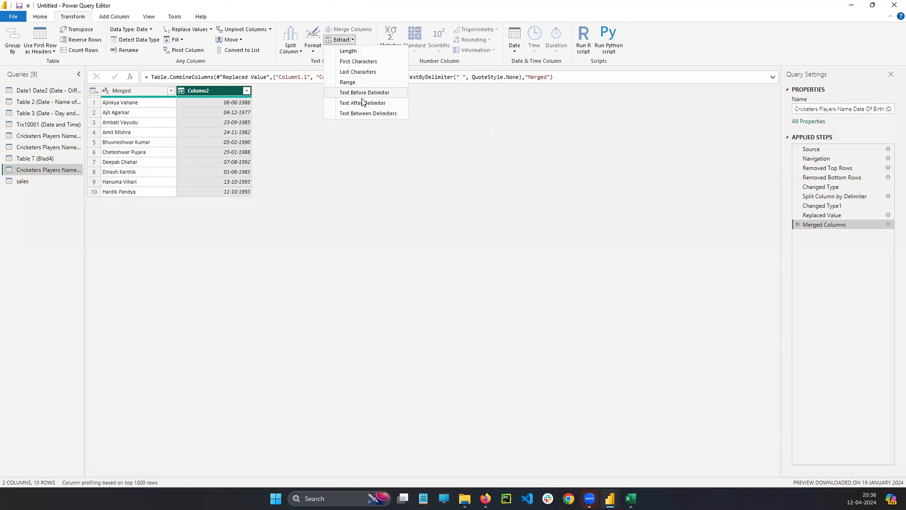
left_click(488, 187)
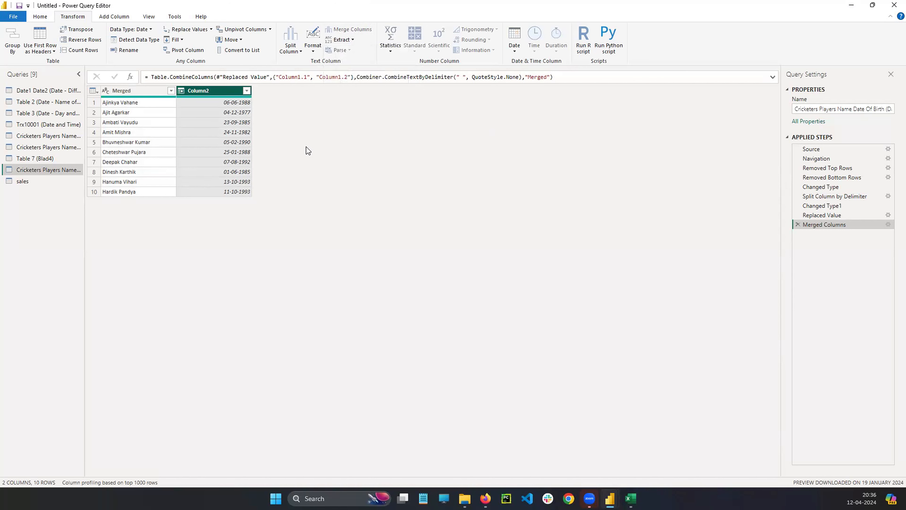
left_click(155, 104)
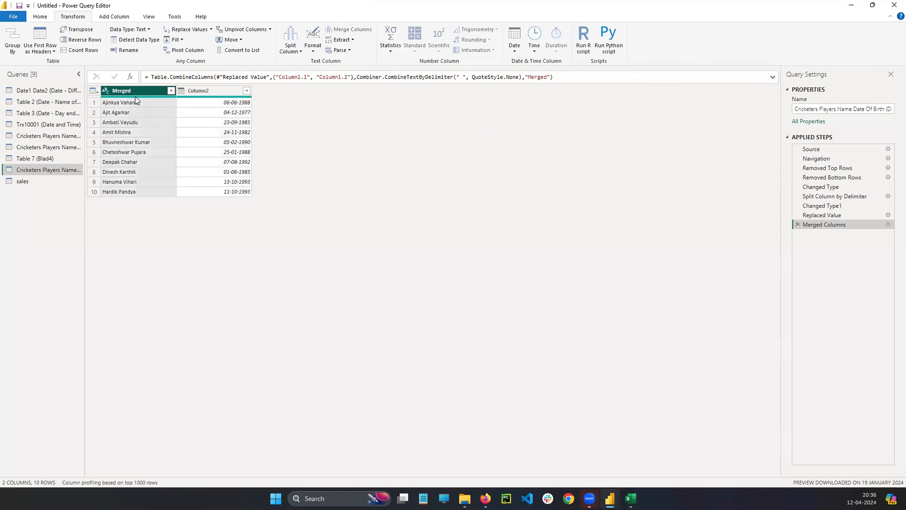
Split the Merged column of the Cricketers Players query at each occurrence of the Space delimiter.
left_click(43, 127)
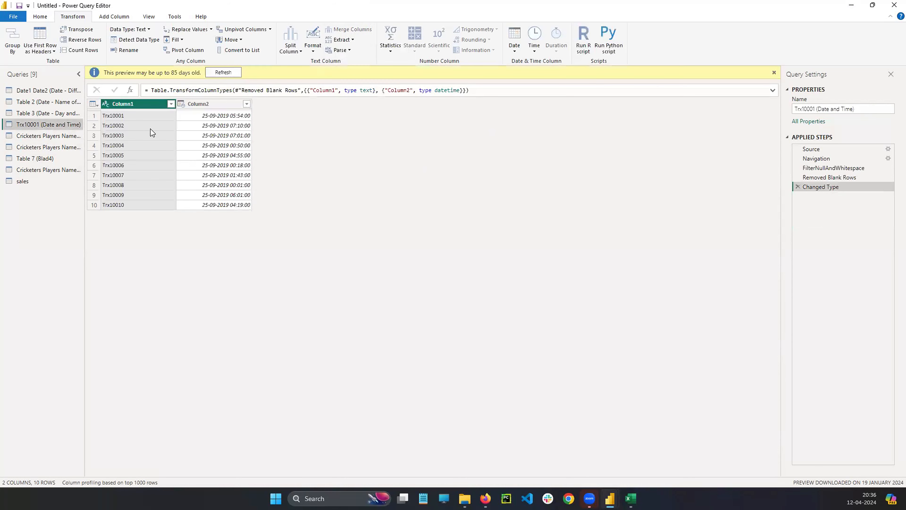
left_click(57, 136)
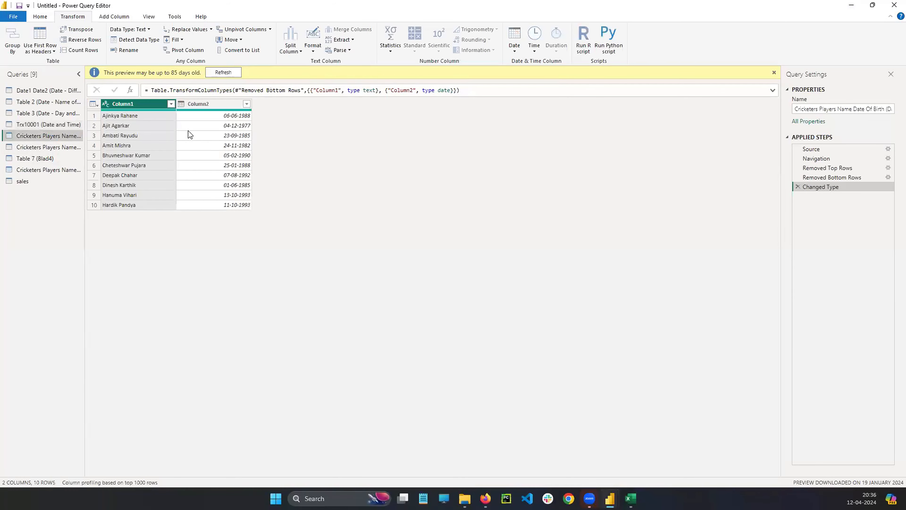
left_click(49, 171)
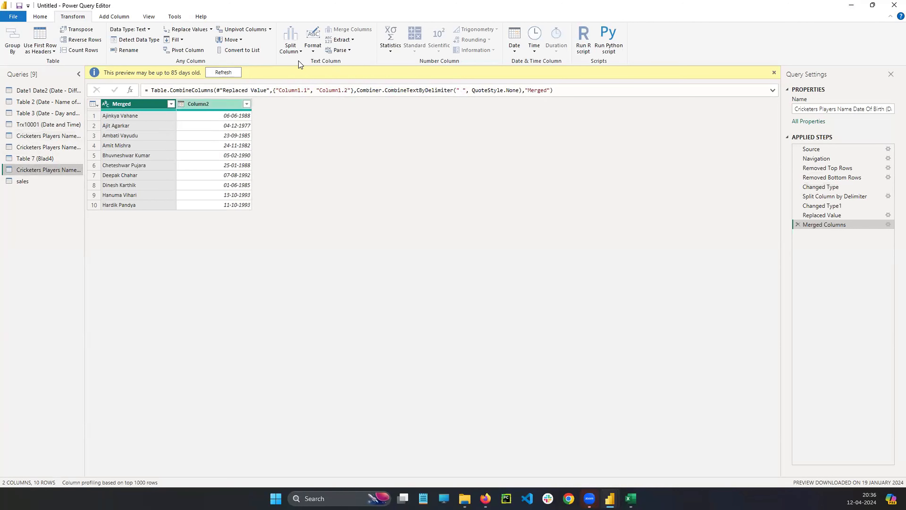
left_click(293, 46)
left_click(314, 71)
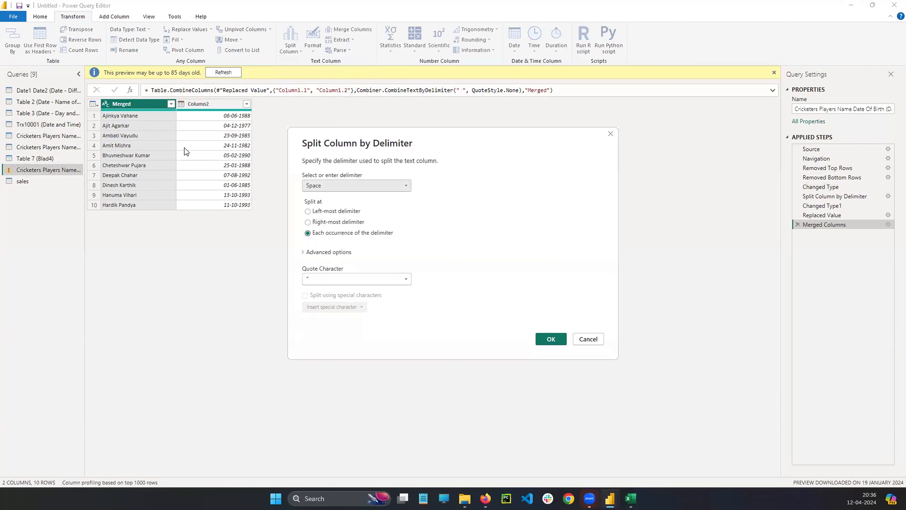
left_click(551, 339)
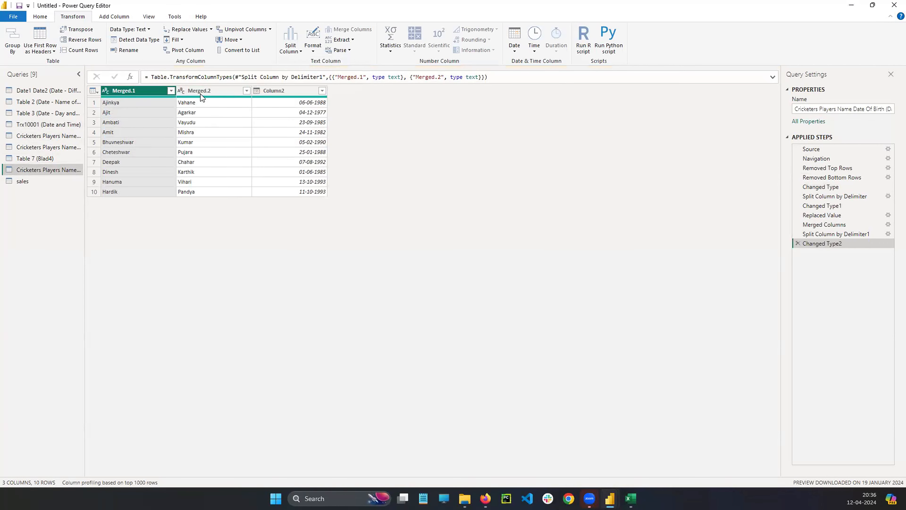
Select the Merged.2 column and look over the available Extract options.
left_click(201, 94)
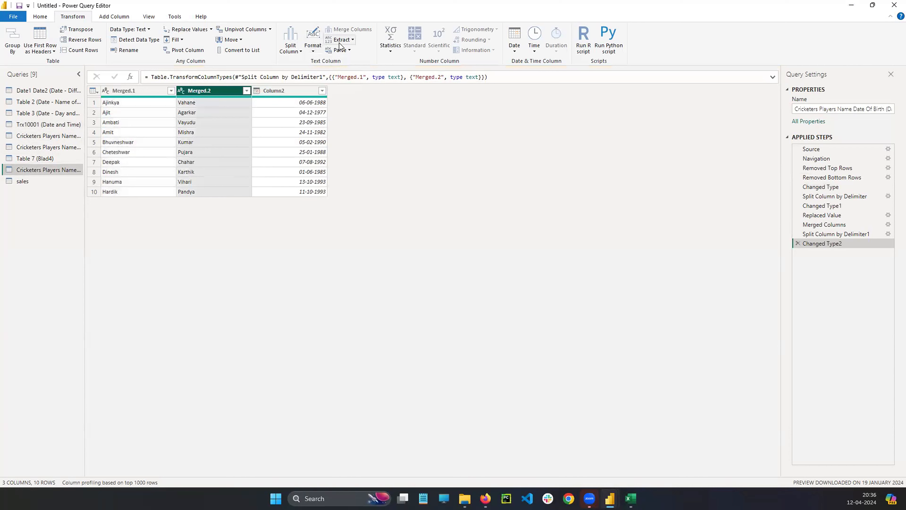
left_click(353, 39)
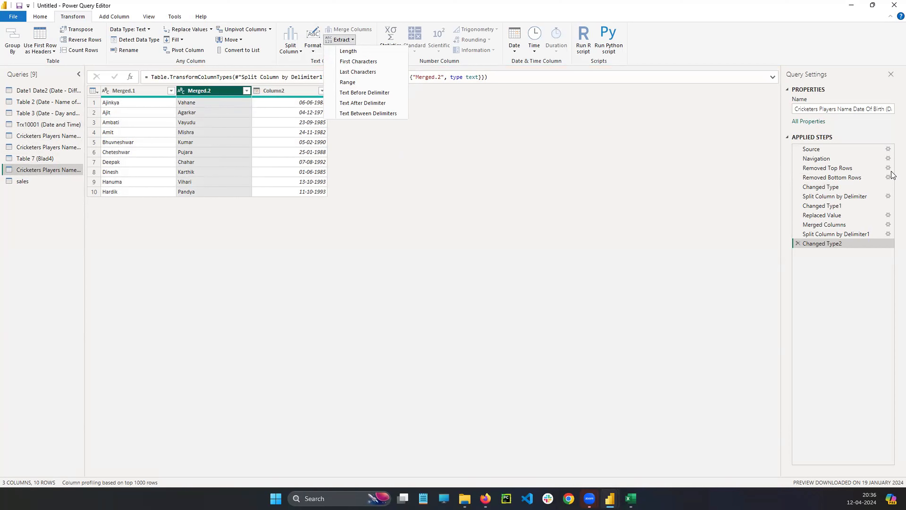
left_click(190, 183)
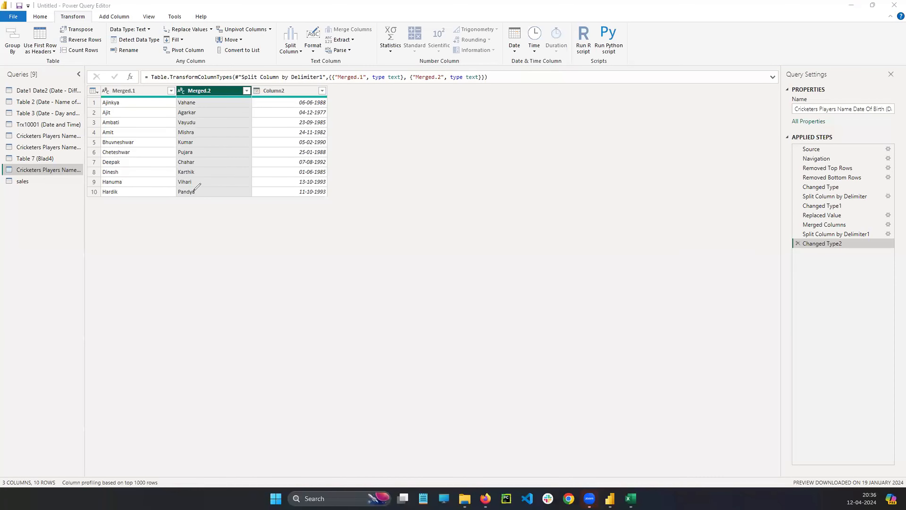
left_click_drag(195, 187, 200, 187)
left_click_drag(180, 277, 181, 246)
mouse_move(162, 251)
left_mouse_down()
mouse_move(194, 243)
mouse_move(240, 267)
mouse_move(289, 265)
left_mouse_up()
left_click_drag(365, 243, 366, 250)
mouse_move(361, 215)
left_mouse_down()
mouse_move(365, 250)
mouse_move(433, 237)
left_mouse_up()
left_click_drag(432, 237, 443, 298)
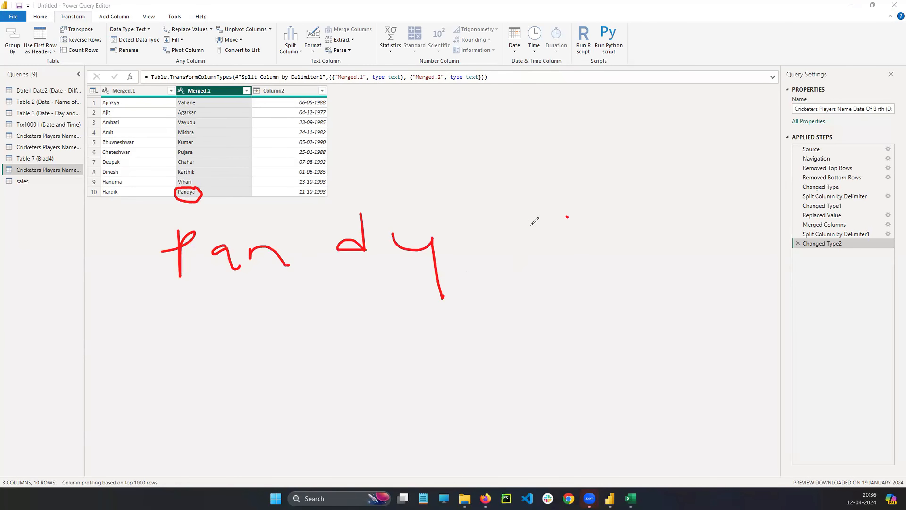
left_click_drag(567, 216, 605, 286)
left_click_drag(94, 289, 227, 233)
left_click_drag(219, 272, 254, 230)
left_click_drag(270, 254, 304, 210)
left_click_drag(340, 235, 383, 195)
left_click_drag(399, 240, 440, 214)
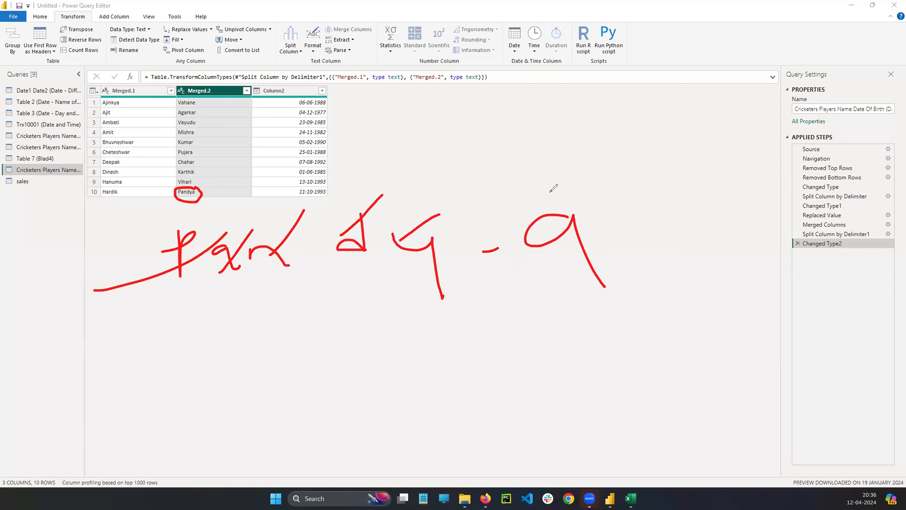
left_click_drag(482, 252, 545, 201)
left_click(881, 357)
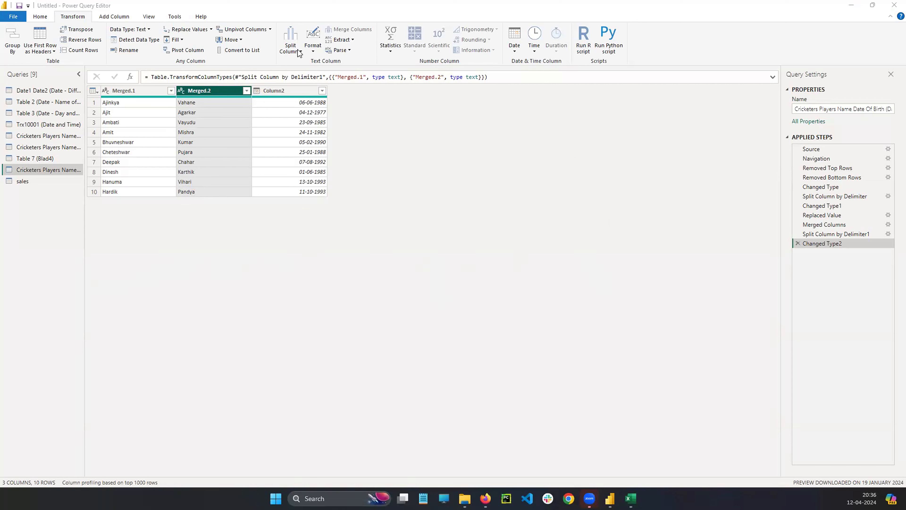
Try extracting the text length of the Merged.2 column and remove the resulting applied step.
left_click(342, 39)
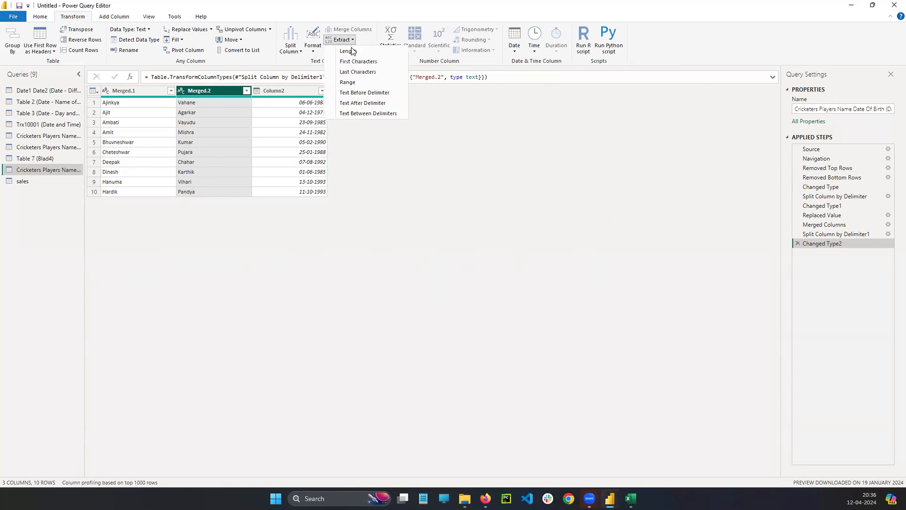
left_click(348, 51)
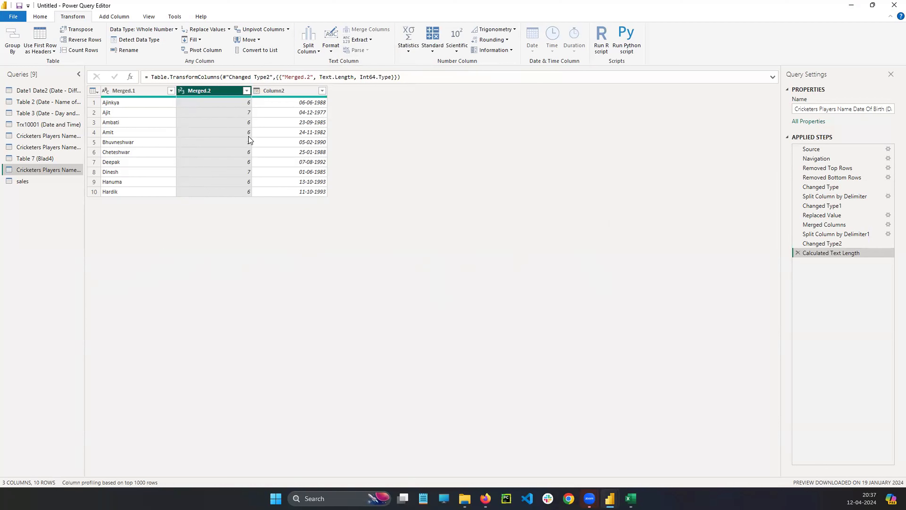
left_click(797, 253)
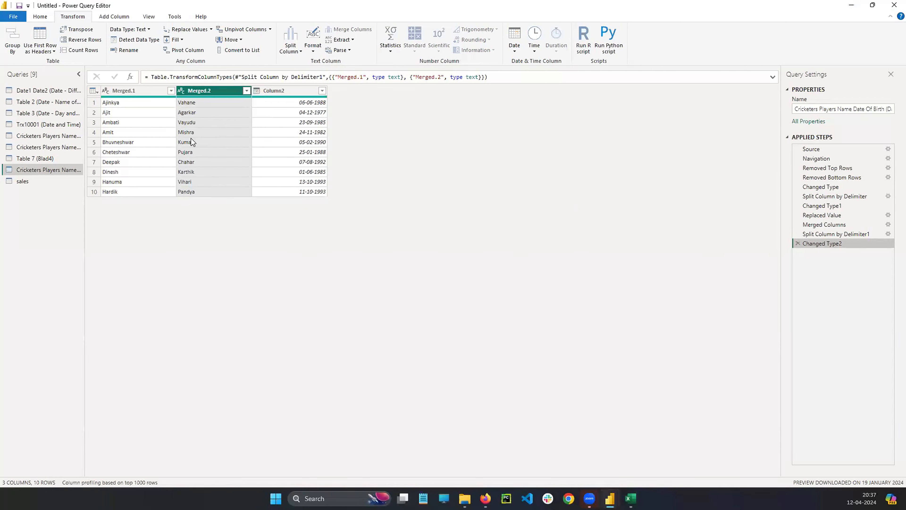
Try extracting the first 3 characters of the Merged.2 column and remove the resulting applied step.
left_click(346, 40)
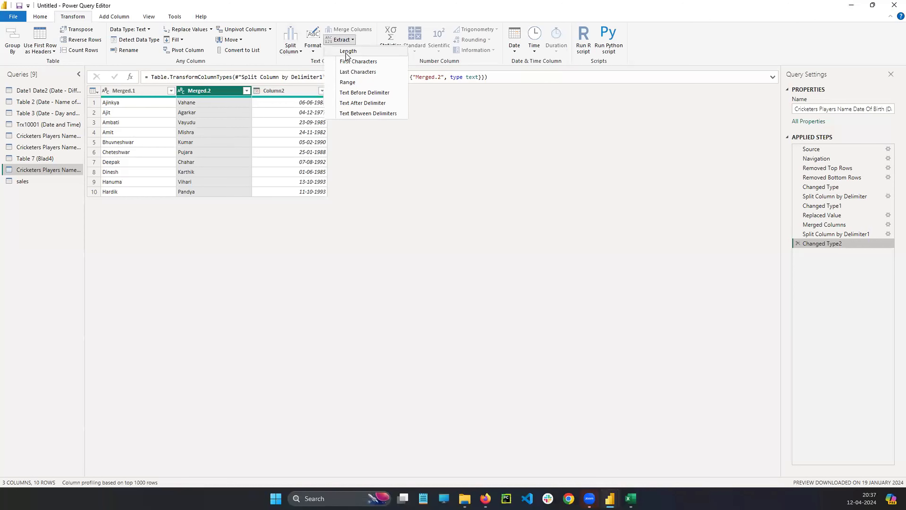
left_click(337, 186)
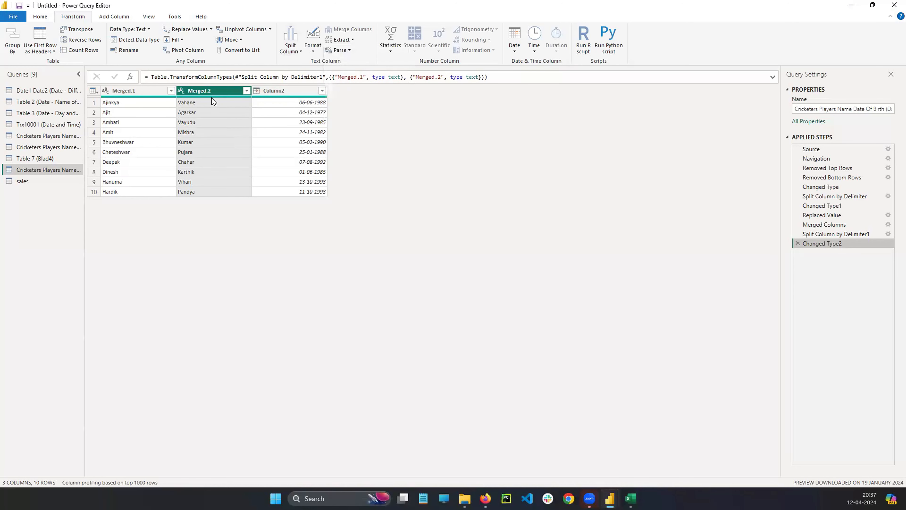
left_click(346, 40)
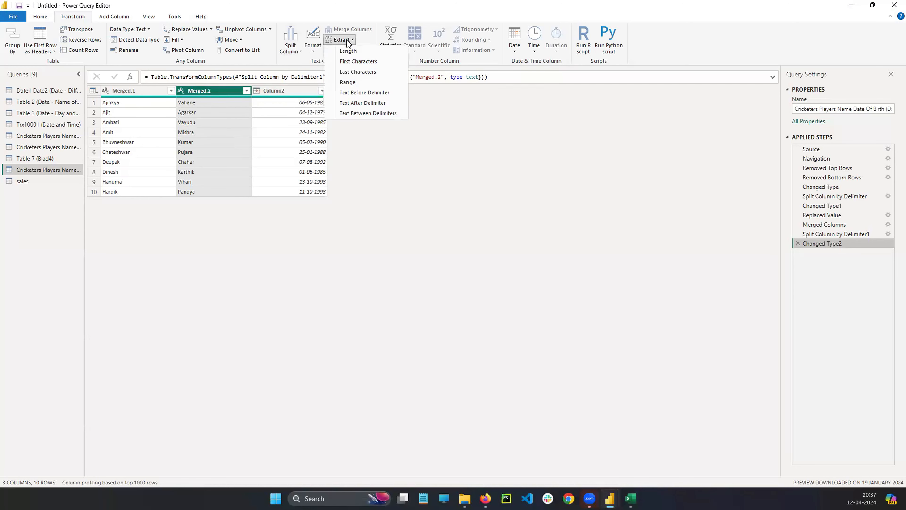
left_click(343, 71)
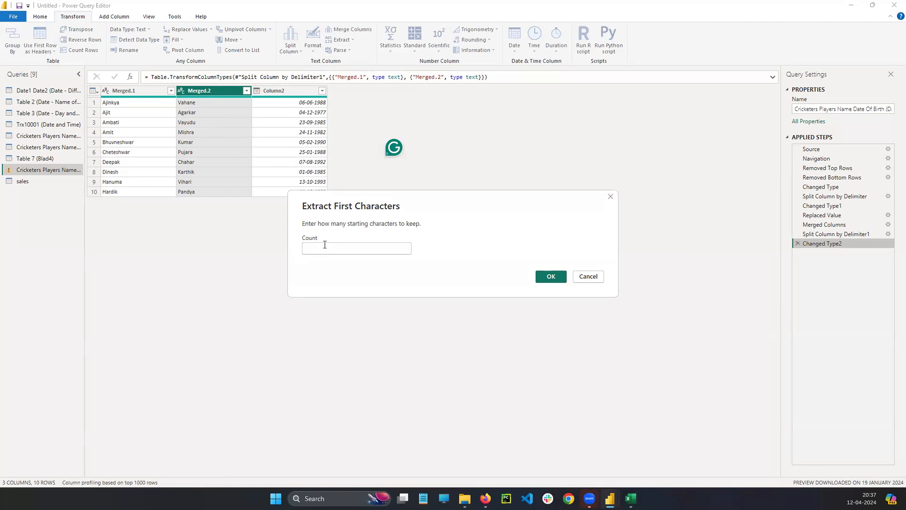
left_click(325, 248)
type("3")
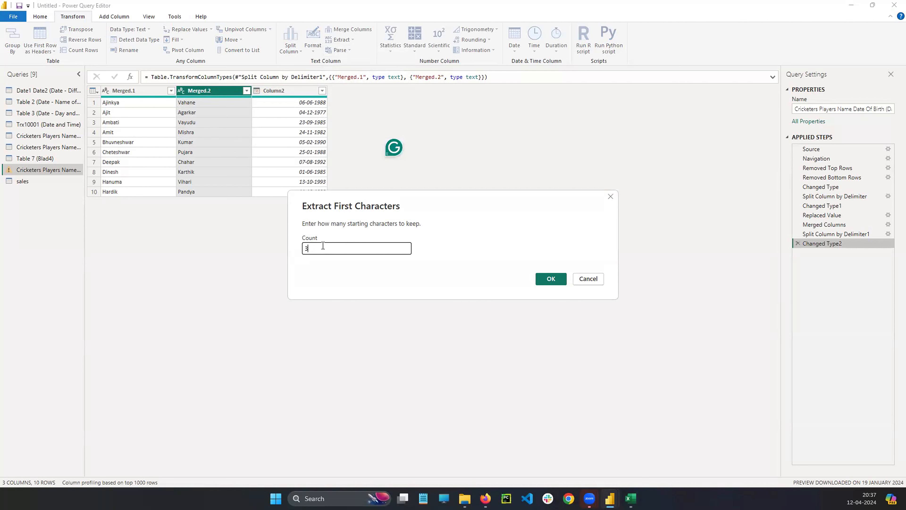
left_click(549, 279)
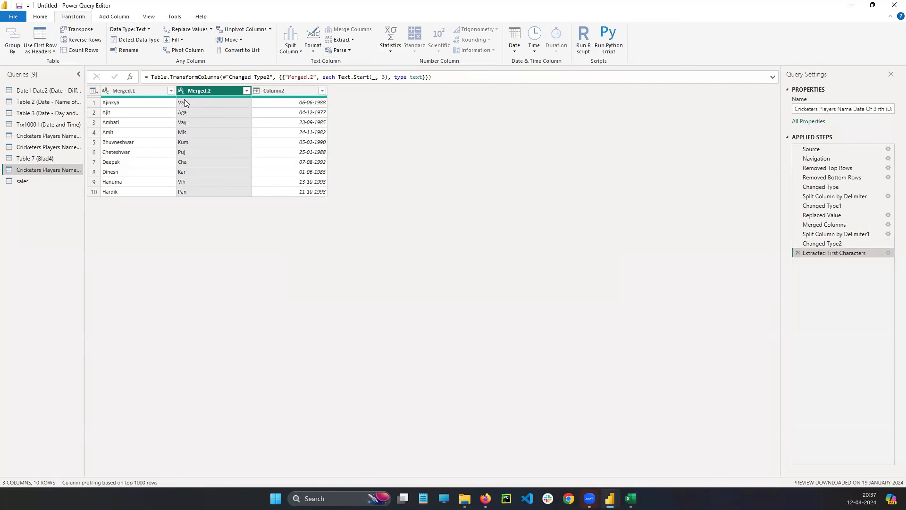
left_click(798, 253)
Try extracting the last 3 characters of the Merged.2 column and remove the resulting applied step.
left_click(346, 40)
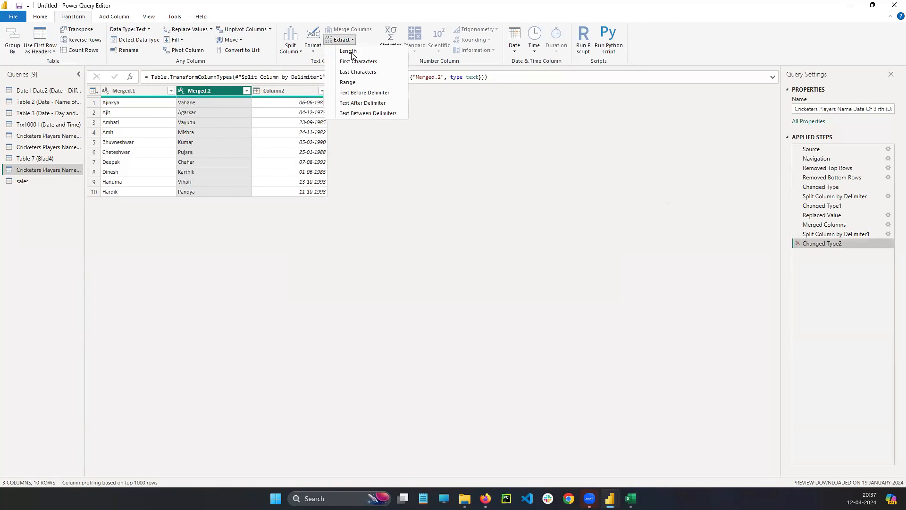
left_click(357, 71)
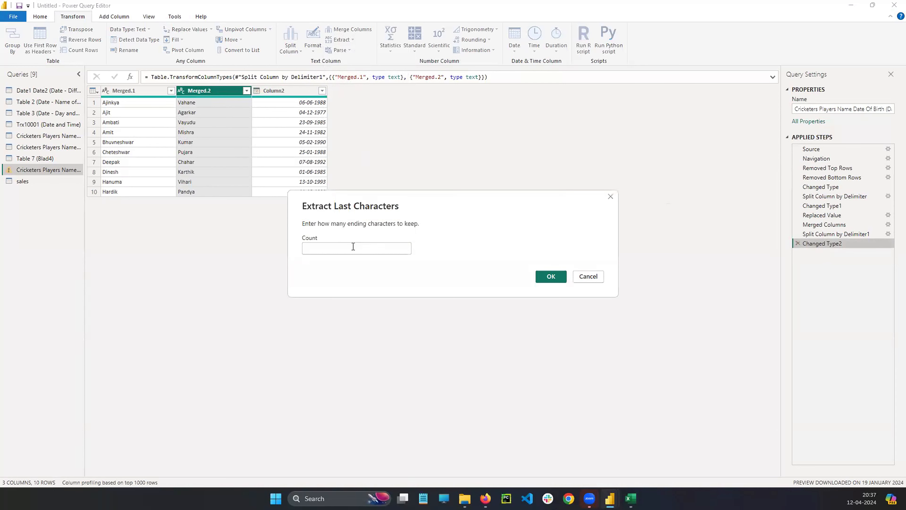
left_click(353, 248)
type("3")
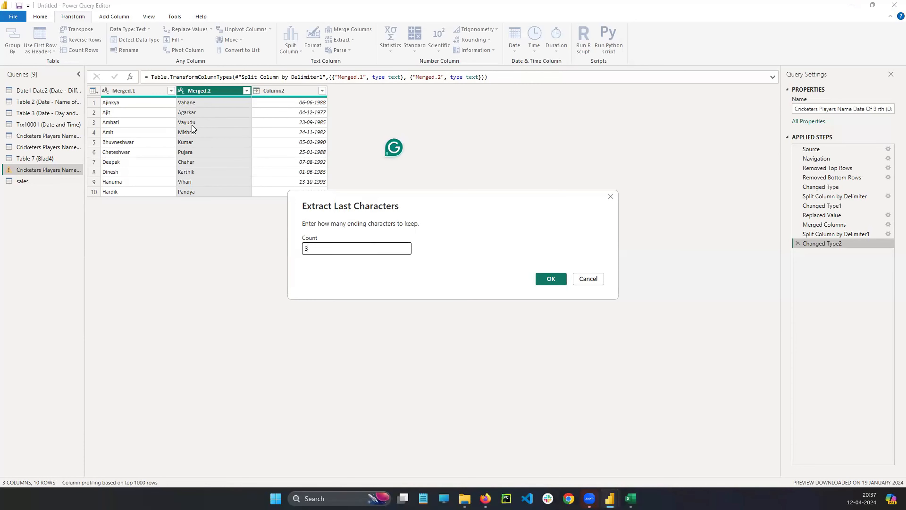
left_click(551, 278)
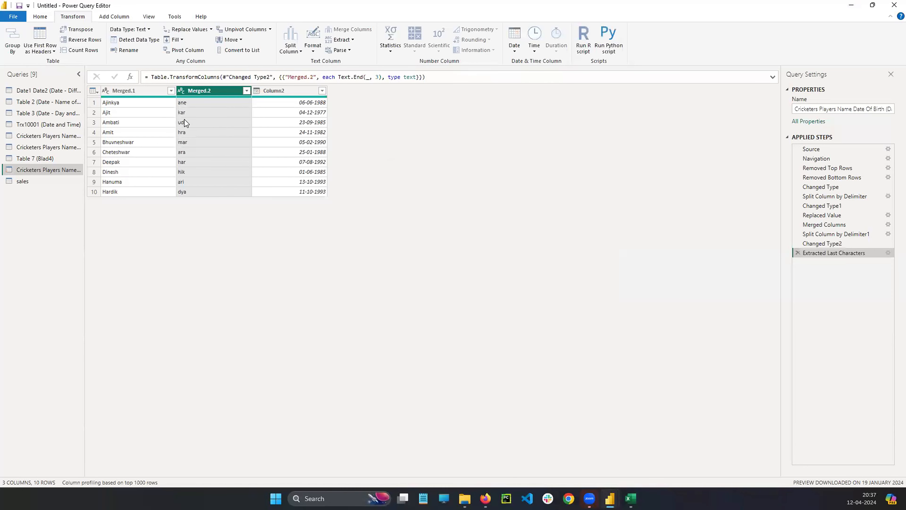
left_click(798, 253)
Set up a text range extraction on the Merged.2 column with starting index 1 and 5 characters.
left_click(346, 41)
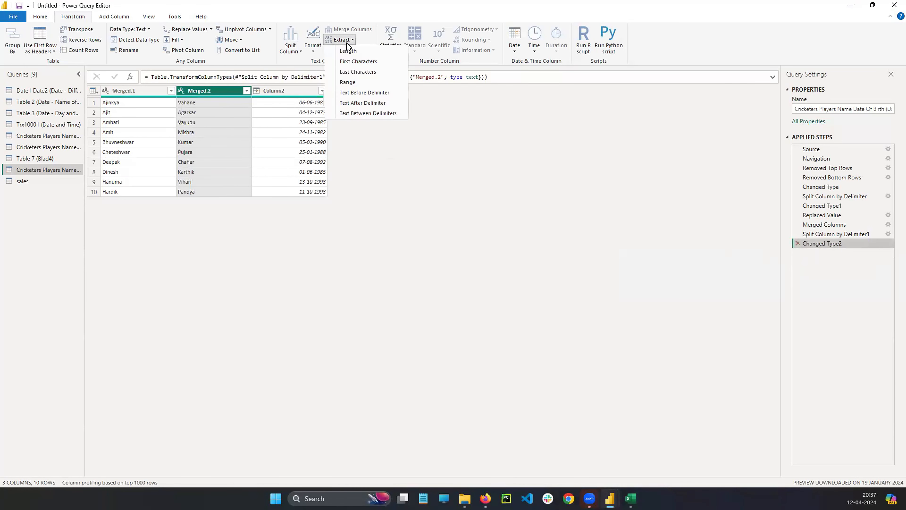
left_click(349, 83)
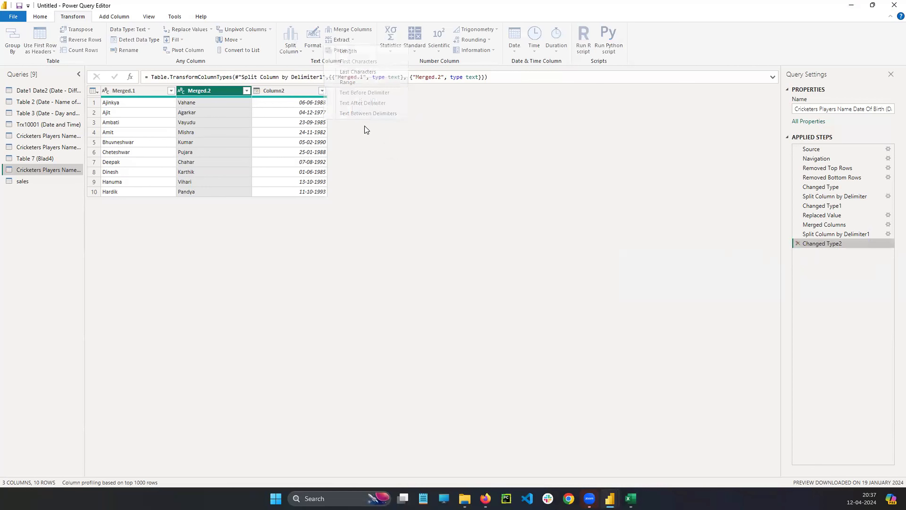
left_click_drag(317, 183, 318, 106)
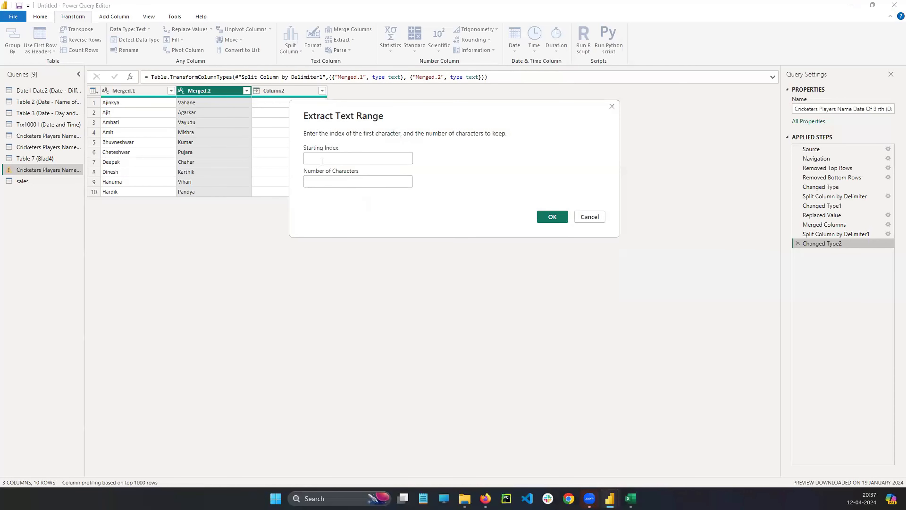
type("1")
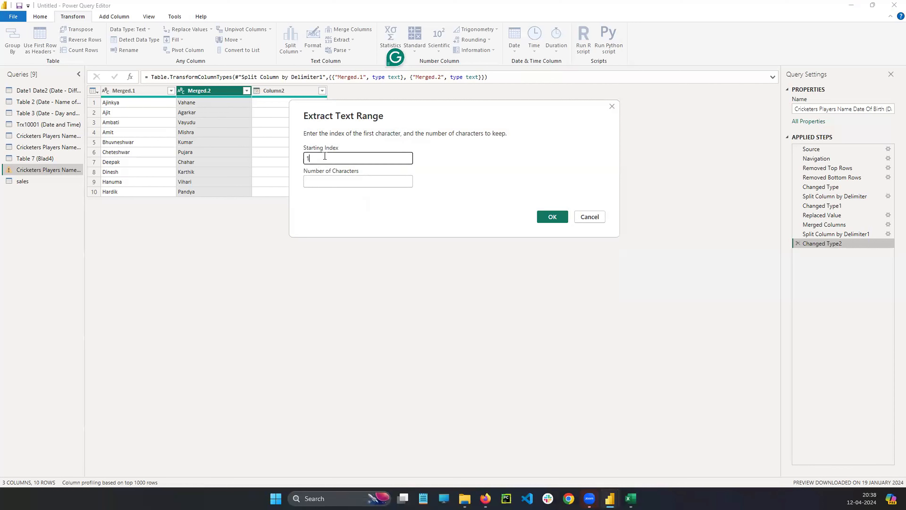
left_click(328, 180)
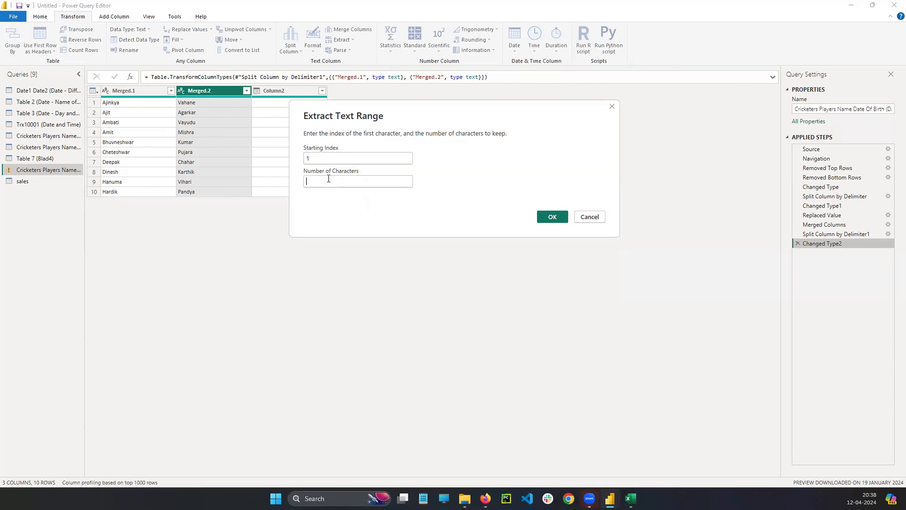
type("5")
mouse_move(144, 322)
left_mouse_down()
mouse_move(183, 310)
mouse_move(226, 343)
left_mouse_up()
left_click_drag(275, 289, 296, 332)
mouse_move(373, 319)
left_mouse_down()
mouse_move(352, 341)
mouse_move(394, 346)
left_mouse_up()
left_click_drag(466, 309, 543, 341)
left_click_drag(597, 310, 630, 353)
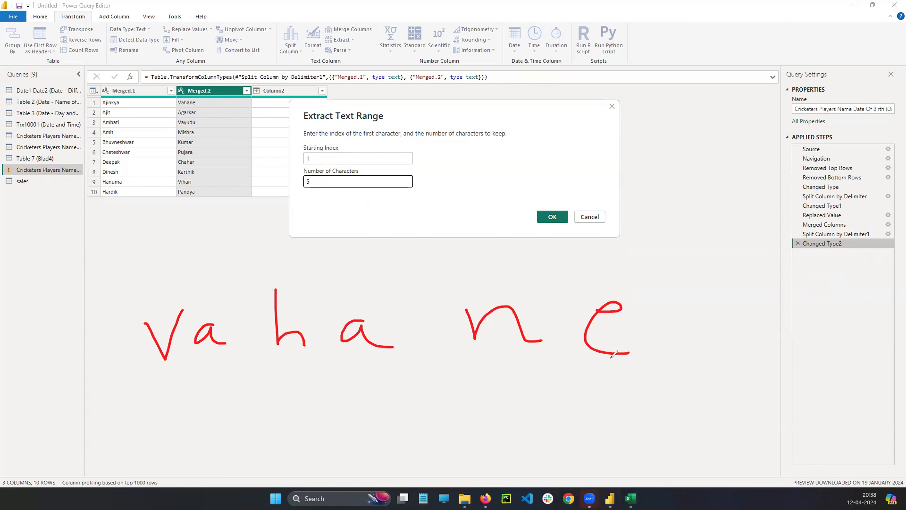
left_click_drag(90, 385, 787, 369)
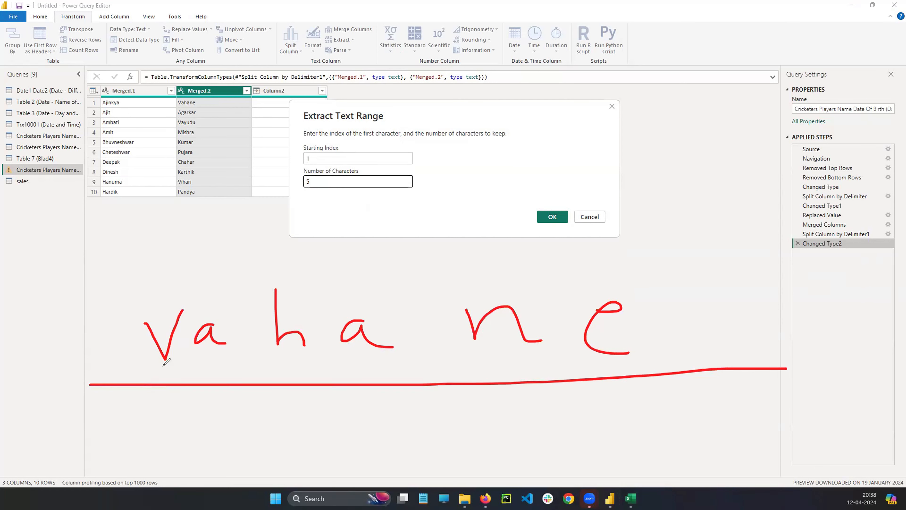
mouse_move(167, 379)
left_mouse_down()
mouse_move(163, 436)
mouse_move(170, 426)
left_mouse_up()
left_click_drag(218, 361, 220, 422)
mouse_move(296, 376)
left_mouse_down()
mouse_move(306, 435)
mouse_move(330, 432)
left_mouse_up()
left_click_drag(218, 369, 218, 387)
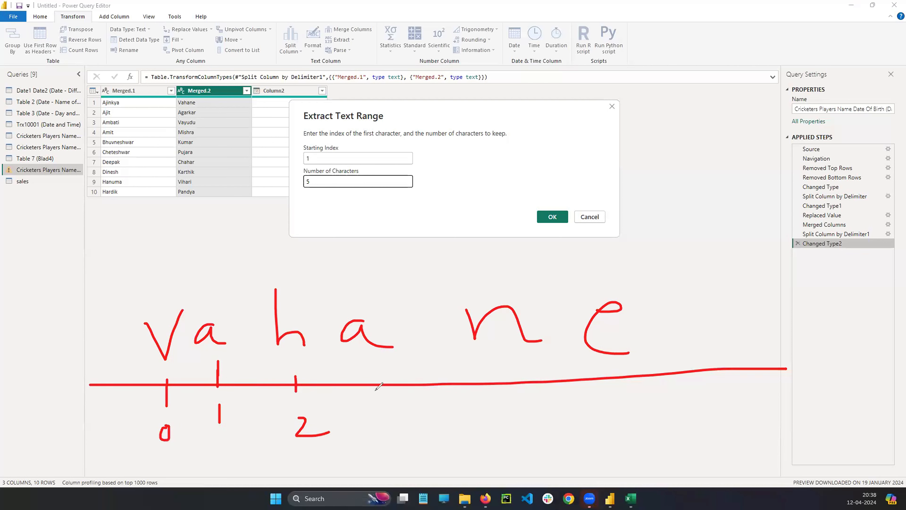
mouse_move(388, 376)
left_mouse_down()
mouse_move(403, 430)
mouse_move(391, 440)
left_mouse_up()
left_click_drag(514, 376, 515, 400)
mouse_move(525, 416)
left_mouse_down()
mouse_move(523, 425)
mouse_move(543, 424)
left_mouse_up()
left_click_drag(536, 416, 534, 441)
mouse_move(605, 371)
left_mouse_down()
mouse_move(611, 428)
mouse_move(629, 404)
left_mouse_up()
mouse_move(314, 149)
left_mouse_down()
mouse_move(300, 160)
mouse_move(313, 143)
mouse_move(318, 171)
left_mouse_up()
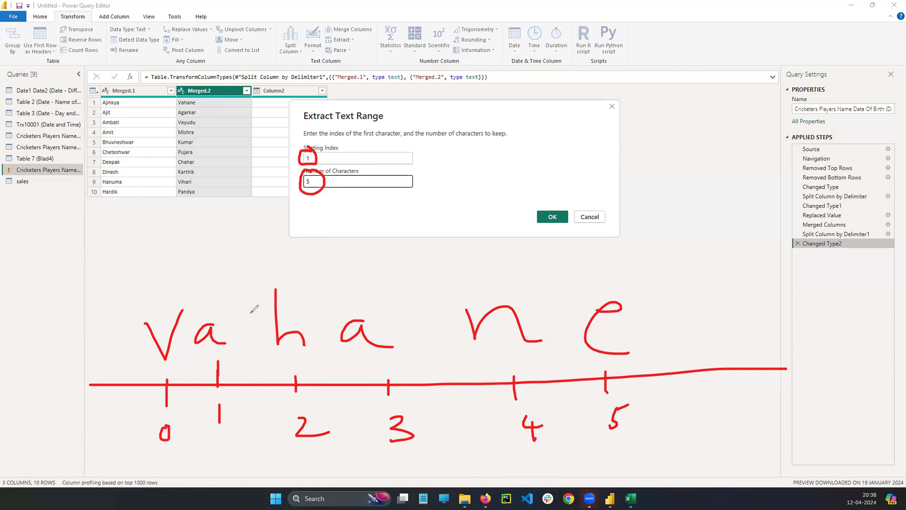
mouse_move(220, 290)
left_mouse_down()
mouse_move(202, 335)
mouse_move(195, 443)
mouse_move(566, 479)
mouse_move(663, 291)
mouse_move(333, 275)
mouse_move(211, 292)
left_mouse_up()
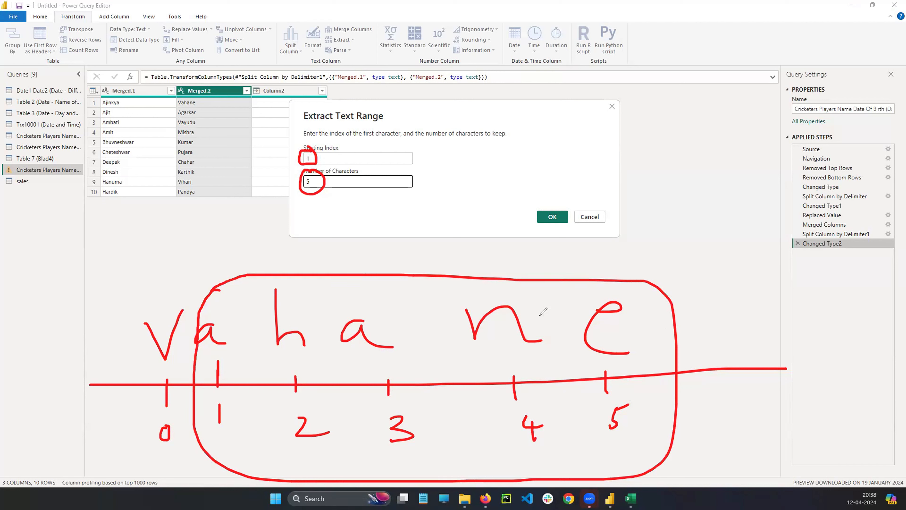
left_click(883, 171)
left_click_drag(313, 206, 308, 153)
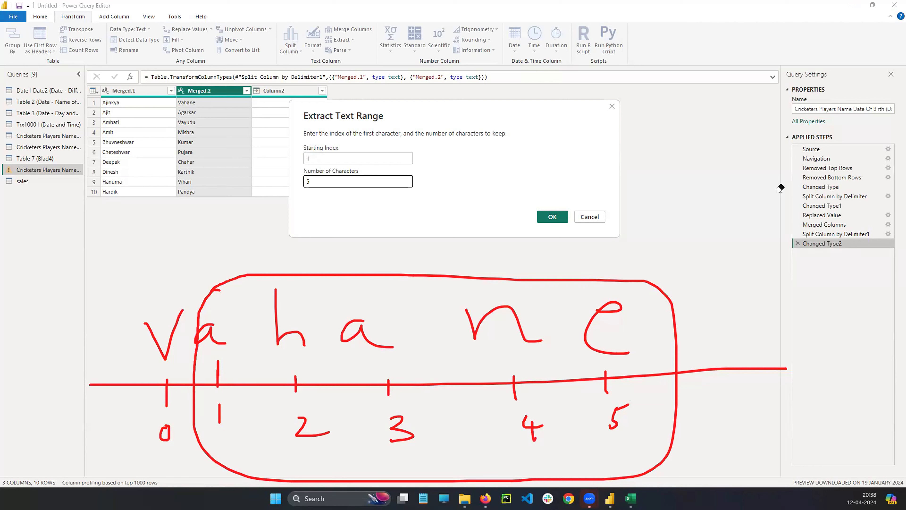
Try applying the prepared text range extraction to the Merged.2 column and remove the resulting applied step.
left_click(854, 187)
left_click(342, 178)
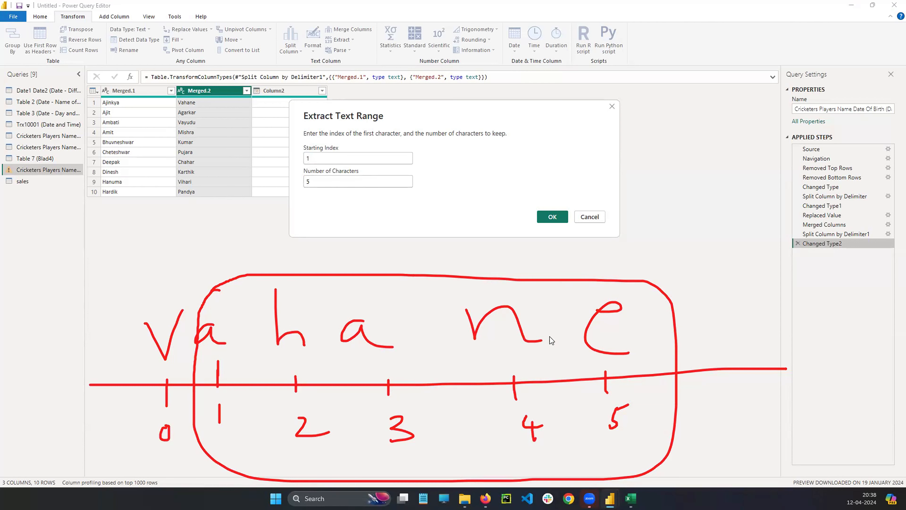
left_click(552, 217)
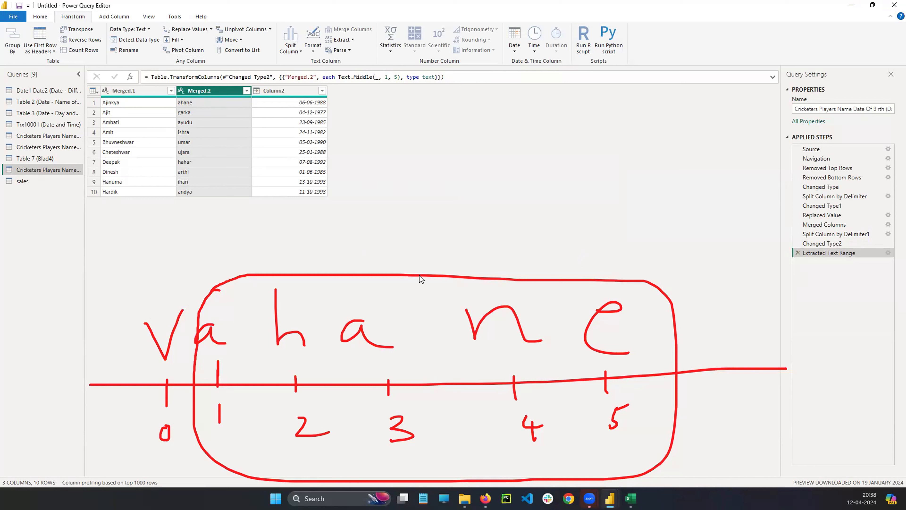
left_click(343, 39)
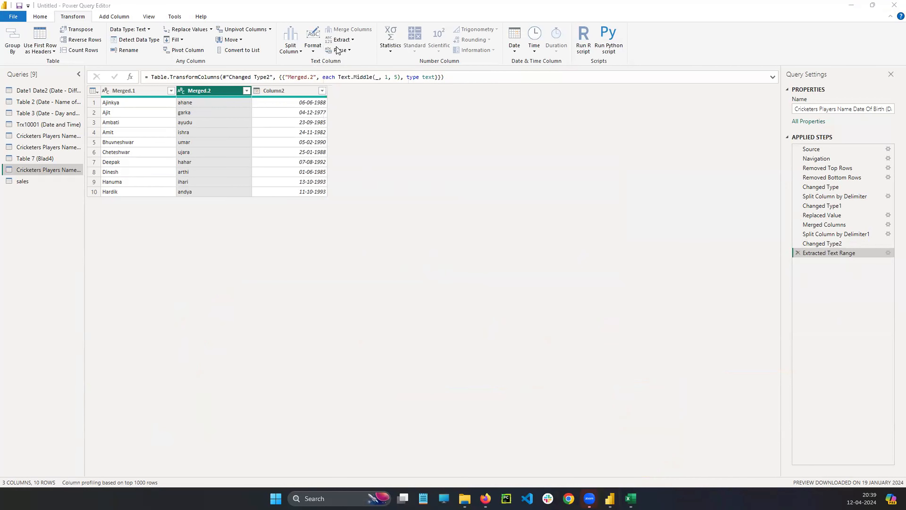
left_click(342, 41)
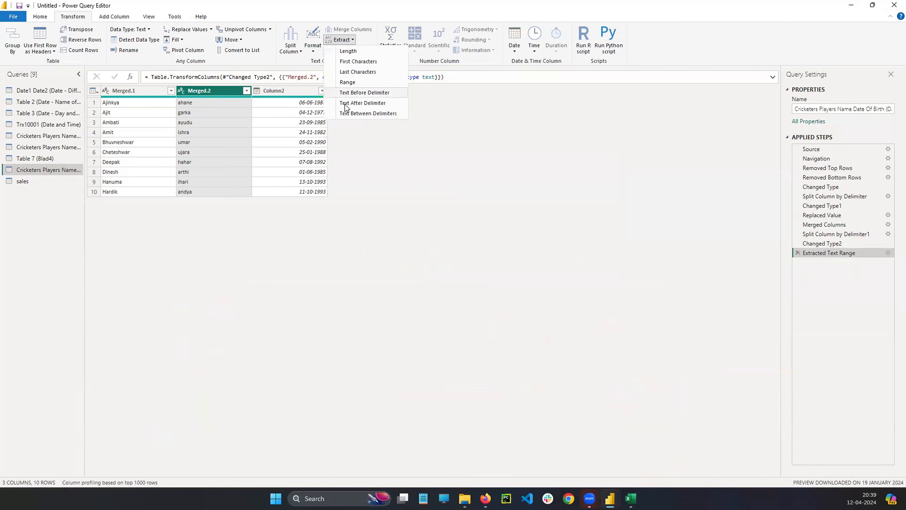
left_click(425, 187)
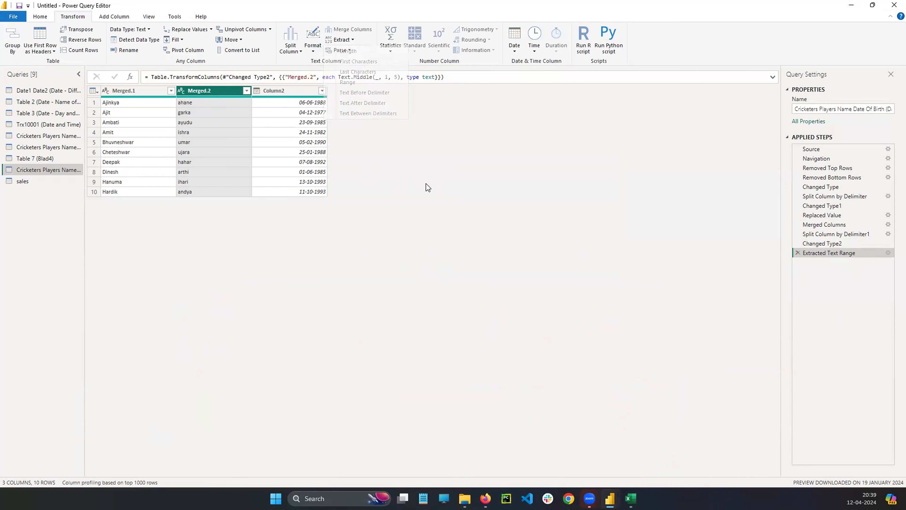
left_click(342, 40)
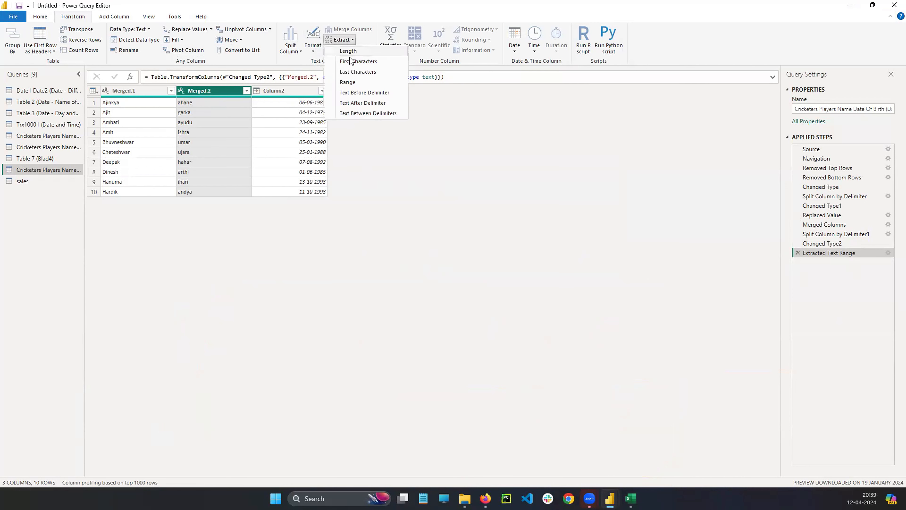
left_click(352, 83)
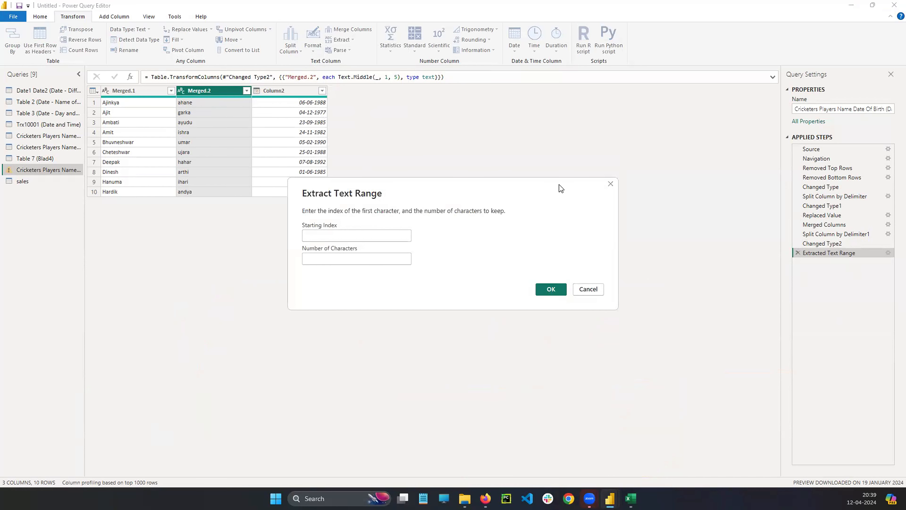
left_click(611, 183)
left_click(798, 253)
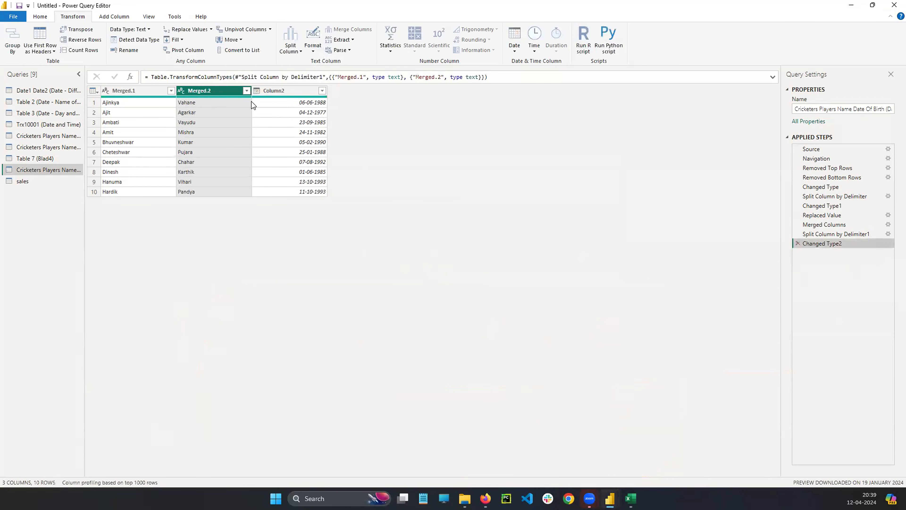
Try extracting a text range from the Merged.2 column with starting index 0 and 6 characters, and remove the resulting applied step.
left_click(342, 40)
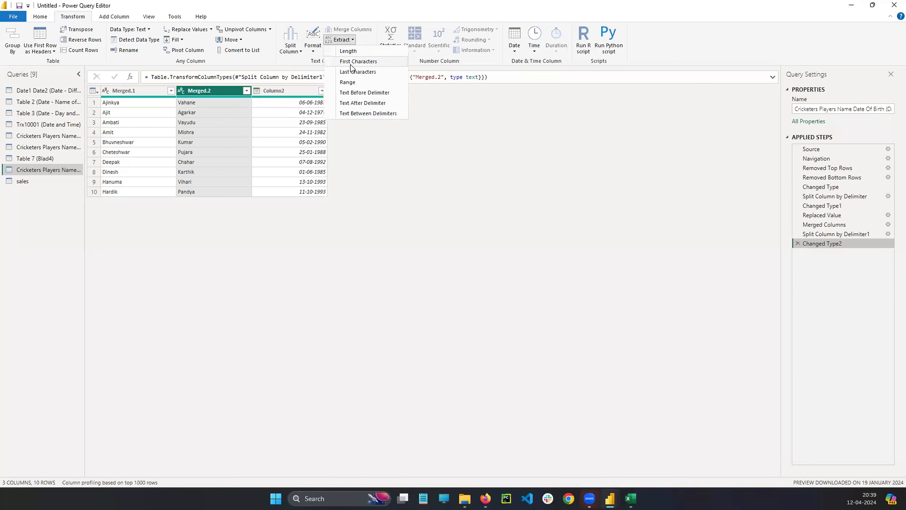
left_click(348, 82)
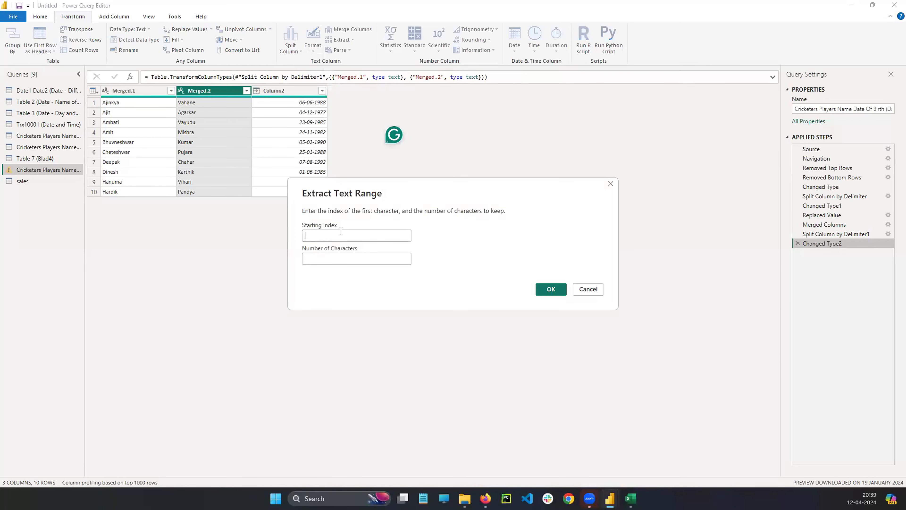
type("0")
left_click(343, 261)
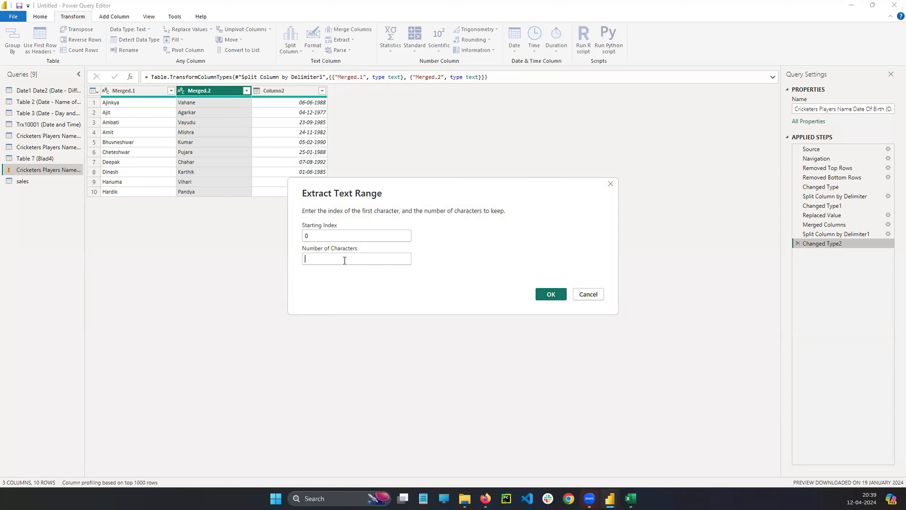
type("63")
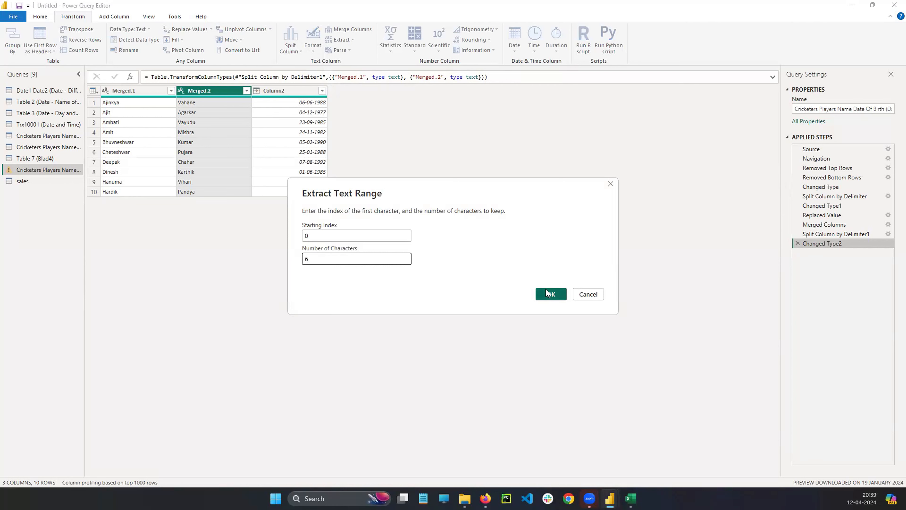
left_click(557, 294)
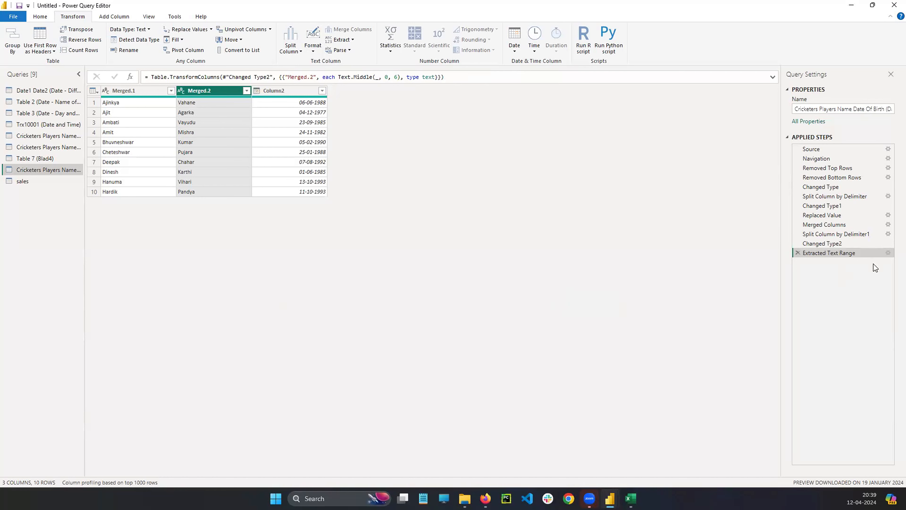
left_click(798, 253)
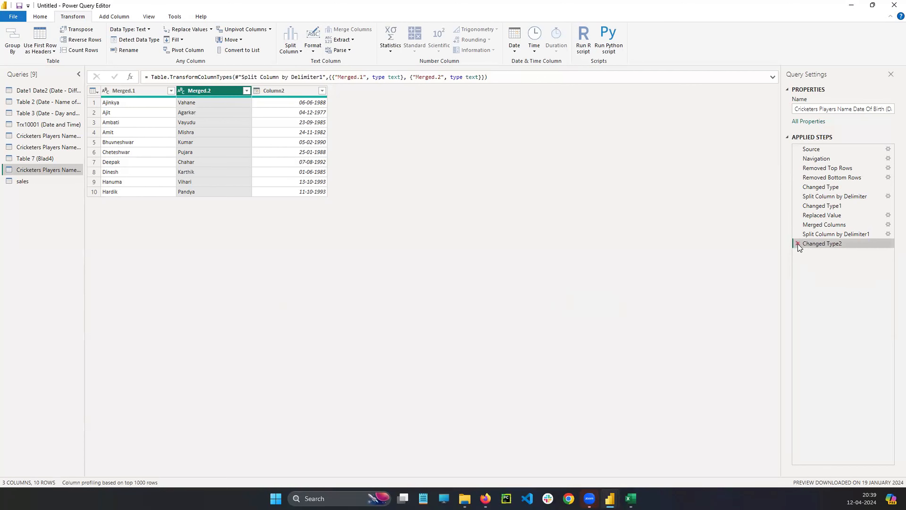
Annotate the screen with a line from 0 to 60 and a circled range from 0 to 5, and clear the drawings.
left_click(206, 274)
mouse_move(191, 261)
left_mouse_down()
mouse_move(686, 254)
mouse_move(728, 262)
left_mouse_up()
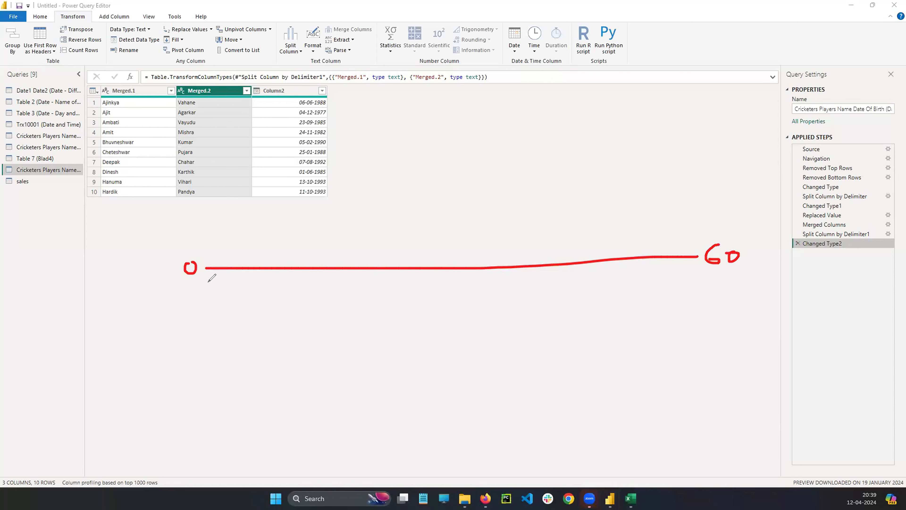
left_click_drag(213, 316, 213, 318)
left_click_drag(485, 308, 470, 323)
left_click_drag(486, 308, 512, 306)
mouse_move(715, 267)
left_mouse_down()
mouse_move(697, 300)
mouse_move(578, 335)
mouse_move(596, 347)
left_mouse_up()
mouse_move(159, 378)
left_mouse_down()
mouse_move(550, 322)
mouse_move(142, 320)
mouse_move(200, 383)
left_mouse_up()
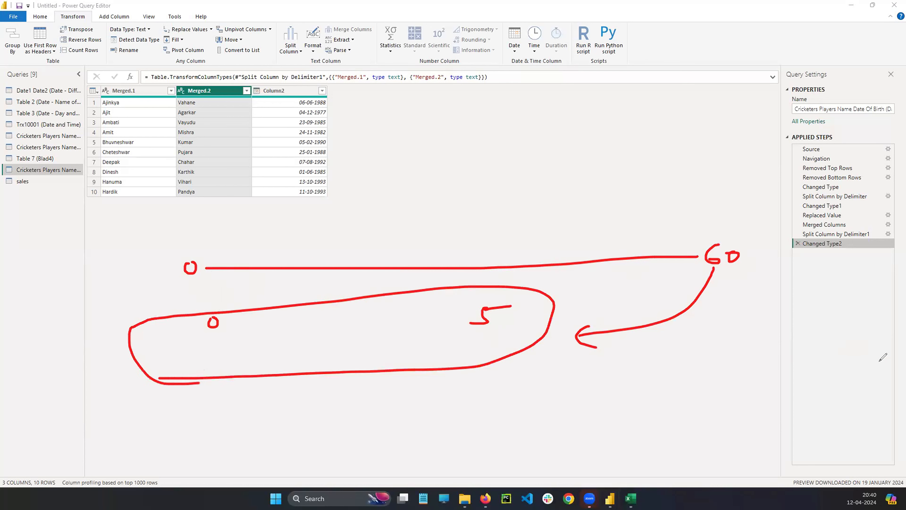
left_click(848, 369)
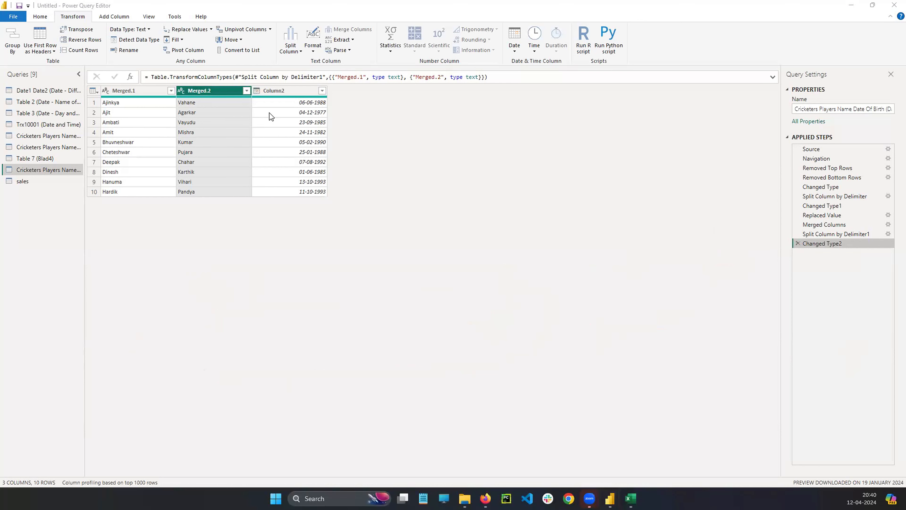
Try merging the Merged.1 and Merged.2 columns with a semicolon separator and remove the resulting applied step.
left_click(348, 40)
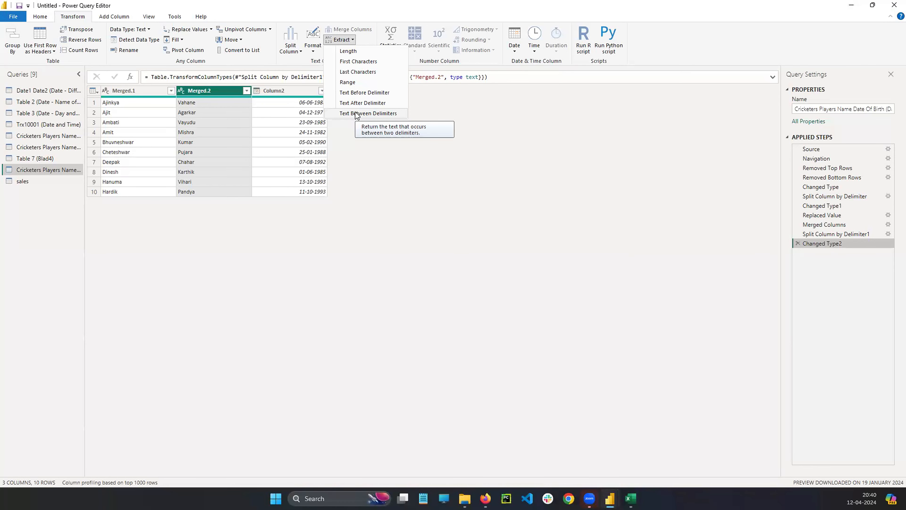
left_click(145, 101)
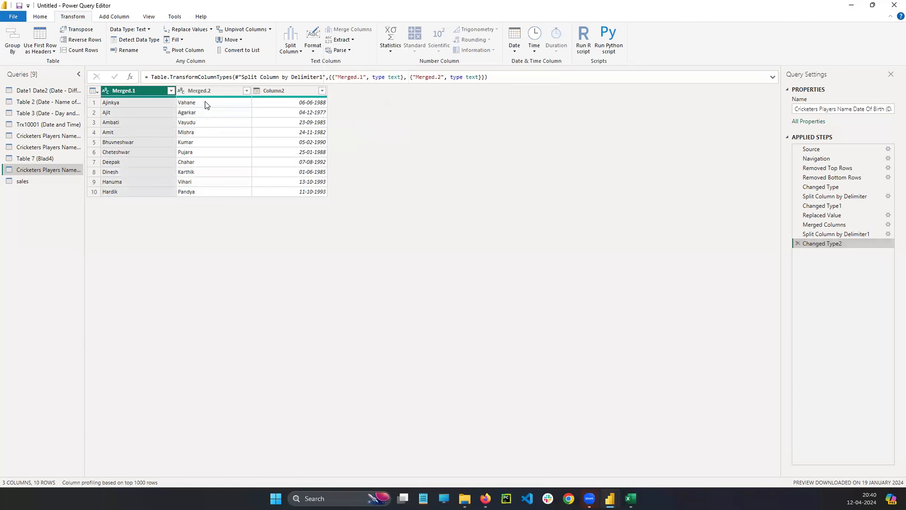
left_click(188, 95, "ctrl")
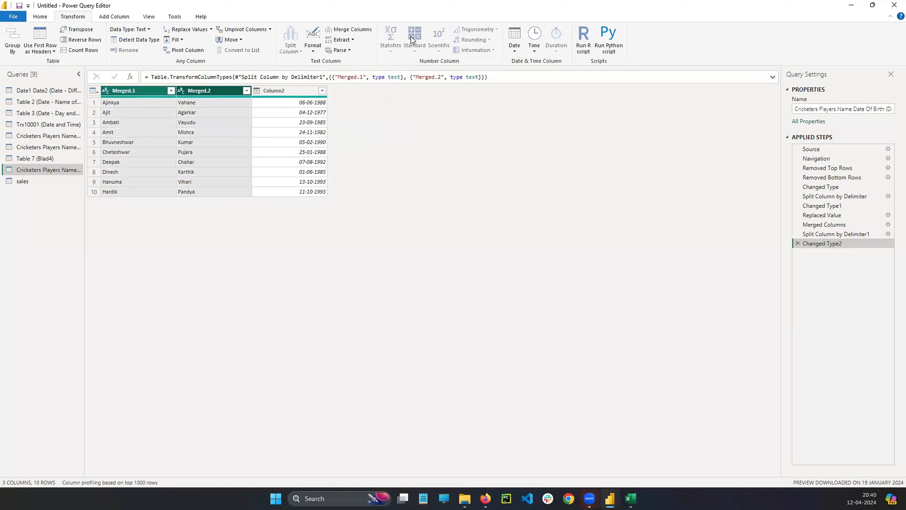
left_click(351, 29)
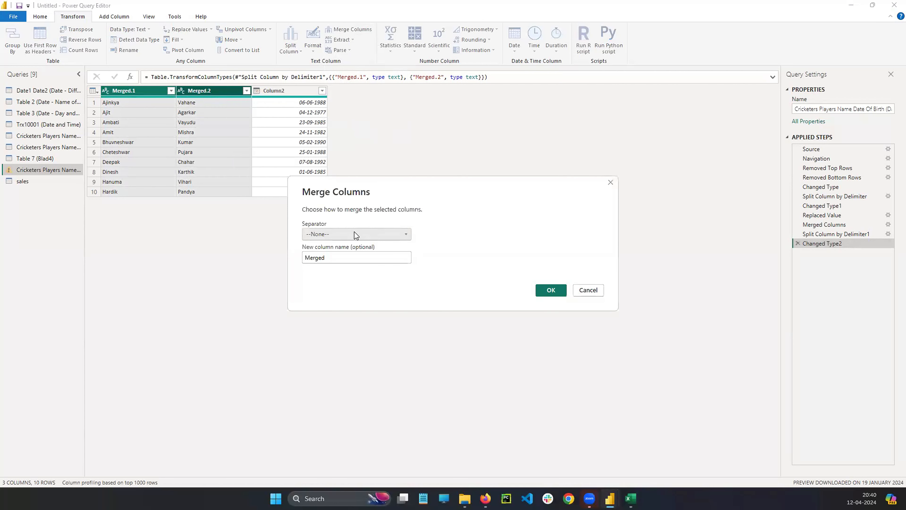
left_click(348, 234)
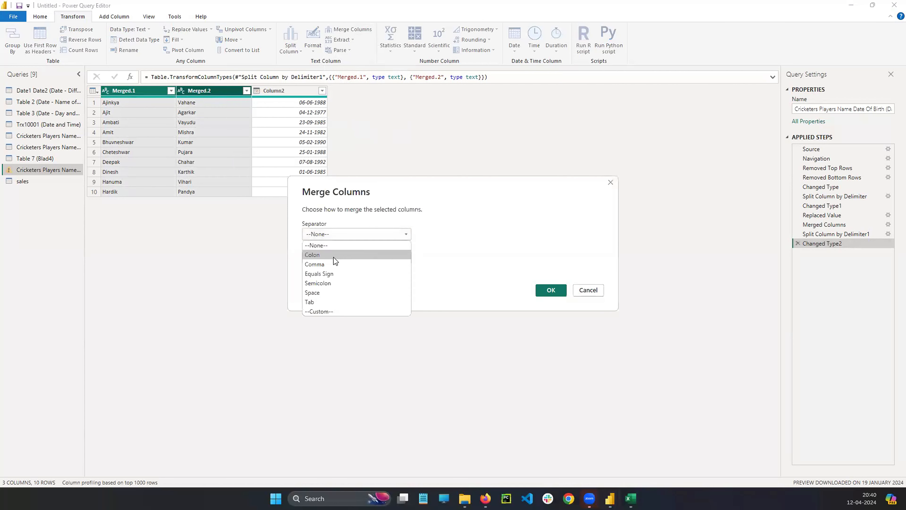
left_click(331, 286)
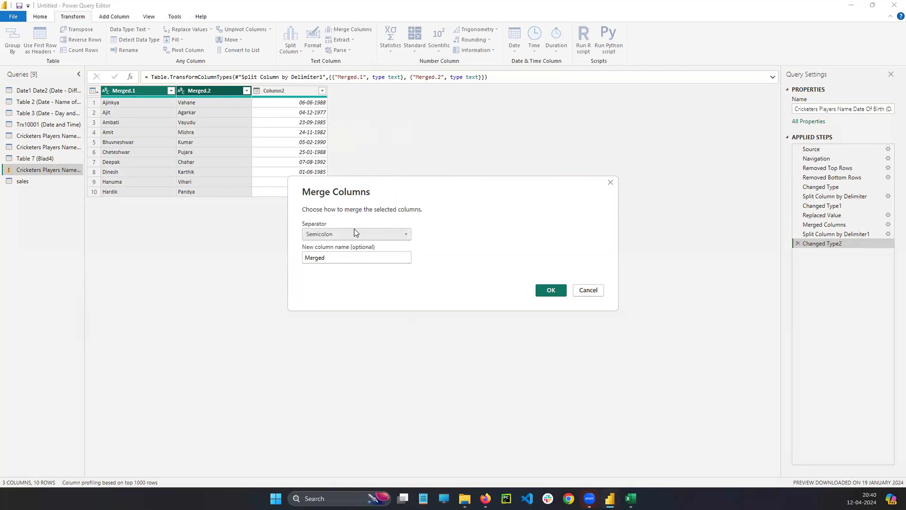
left_click(546, 289)
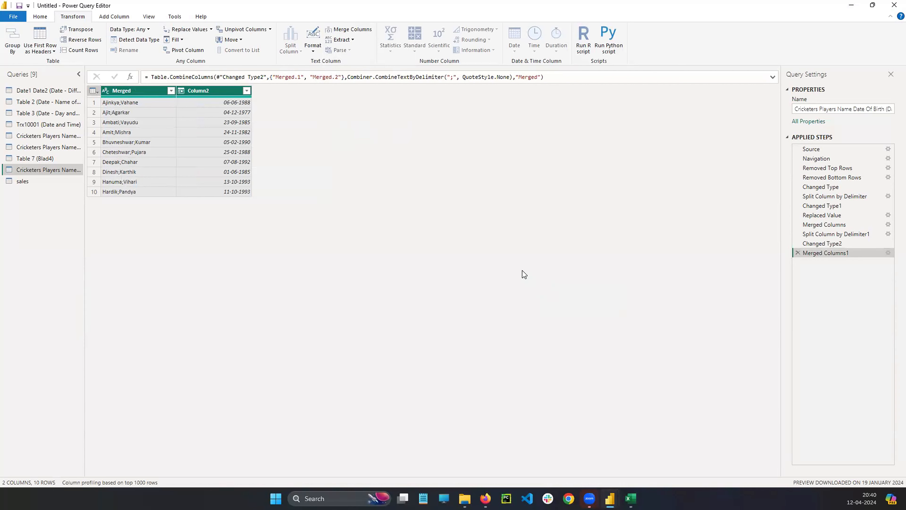
left_click(798, 253)
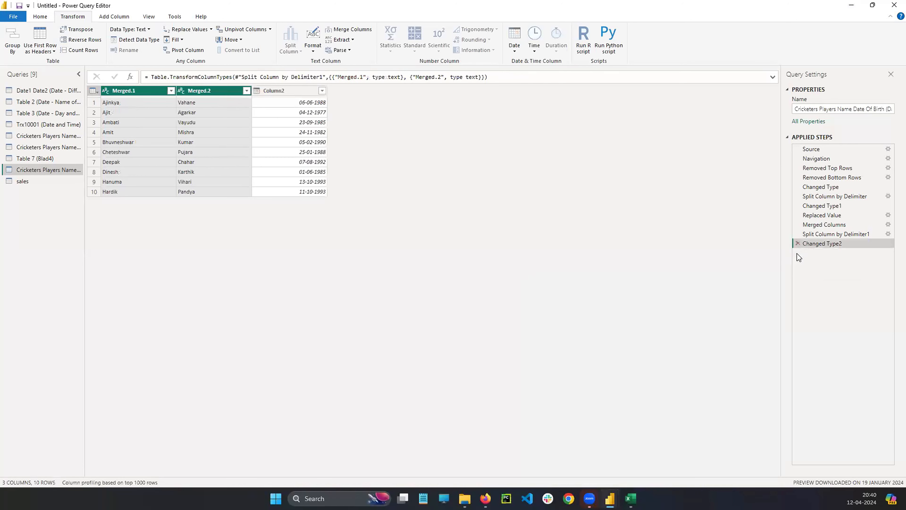
Merge the Merged.1 and Merged.2 columns with the custom separator "-" into a column named Merged.
left_click(348, 29)
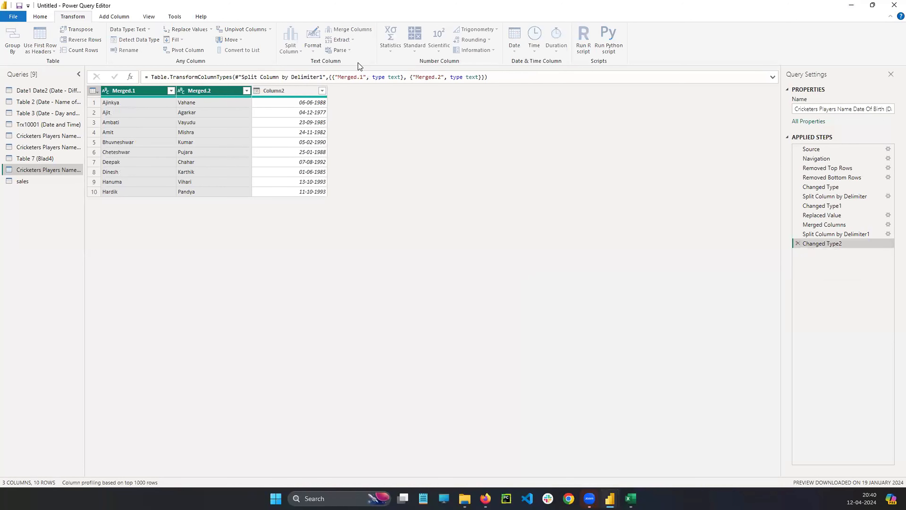
left_click(340, 234)
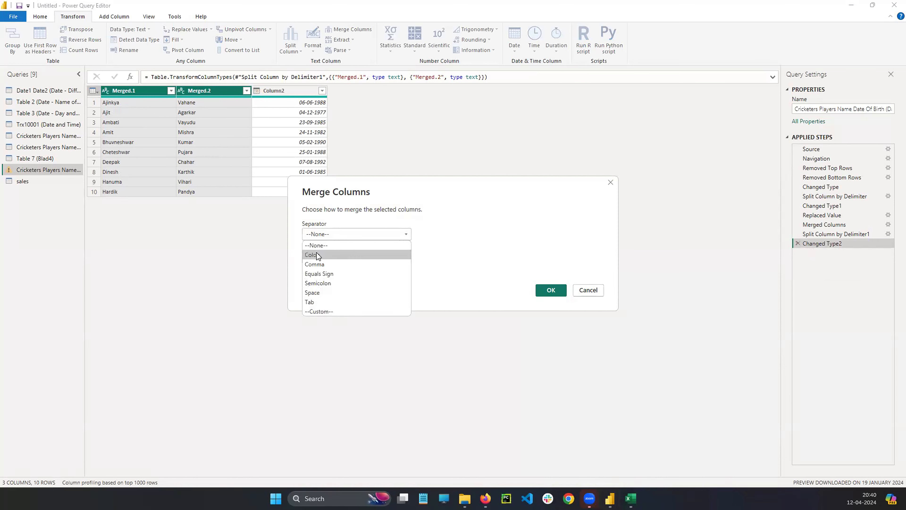
left_click(319, 311)
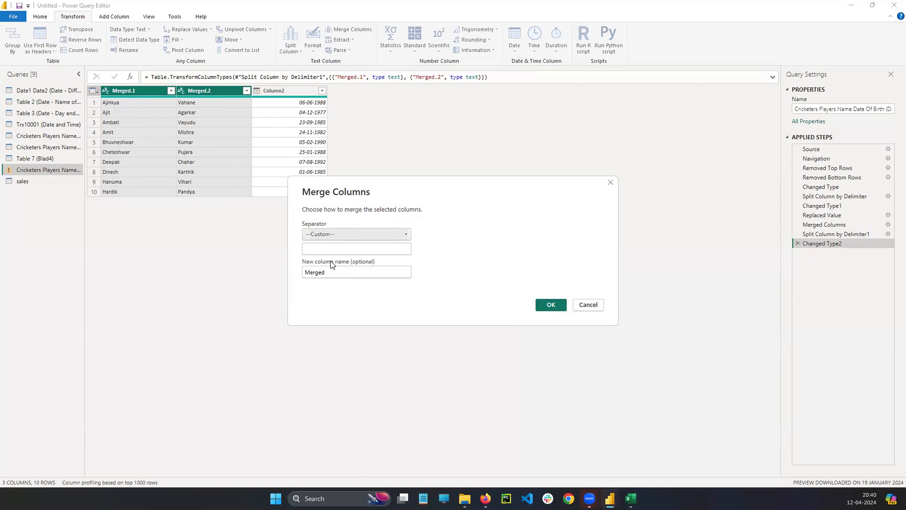
left_click(331, 248)
type("-")
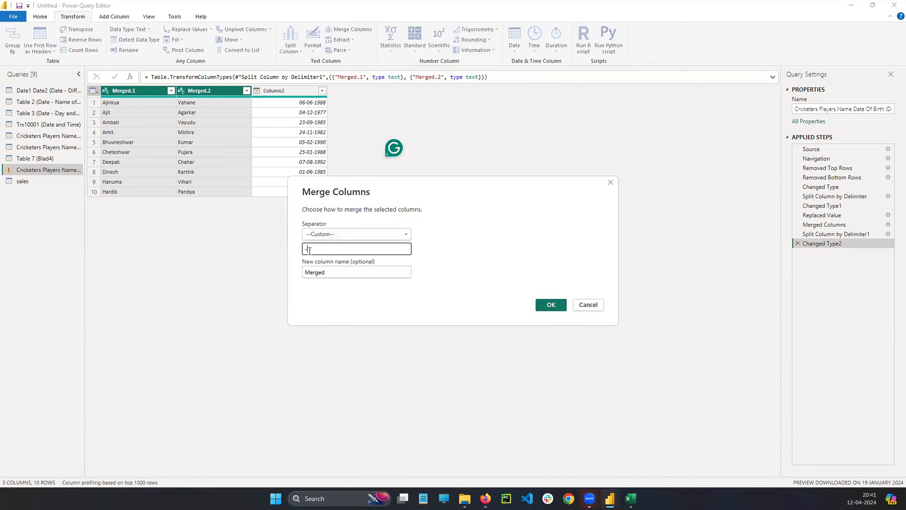
left_click(551, 305)
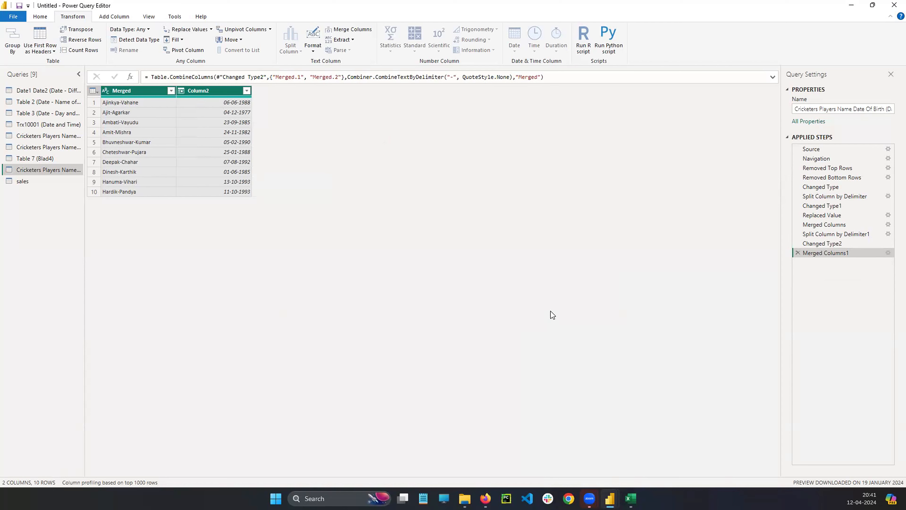
Try extracting the text before the "-" delimiter in the Merged column and remove the resulting applied step.
left_click(139, 91)
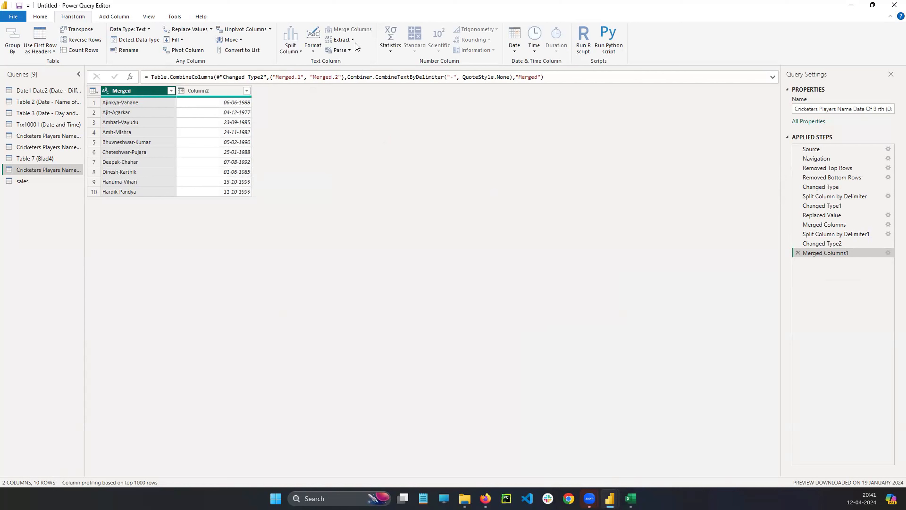
left_click(340, 39)
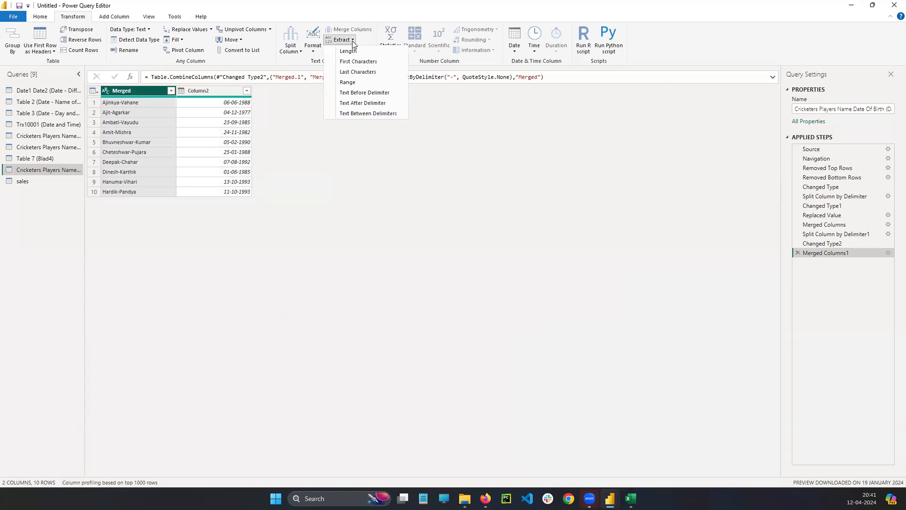
left_click(361, 93)
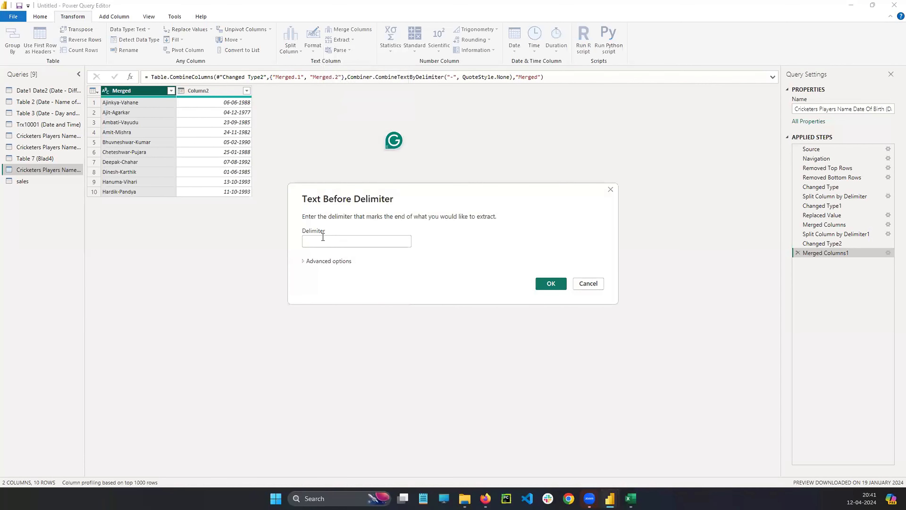
left_click(321, 241)
type("-")
left_click(557, 288)
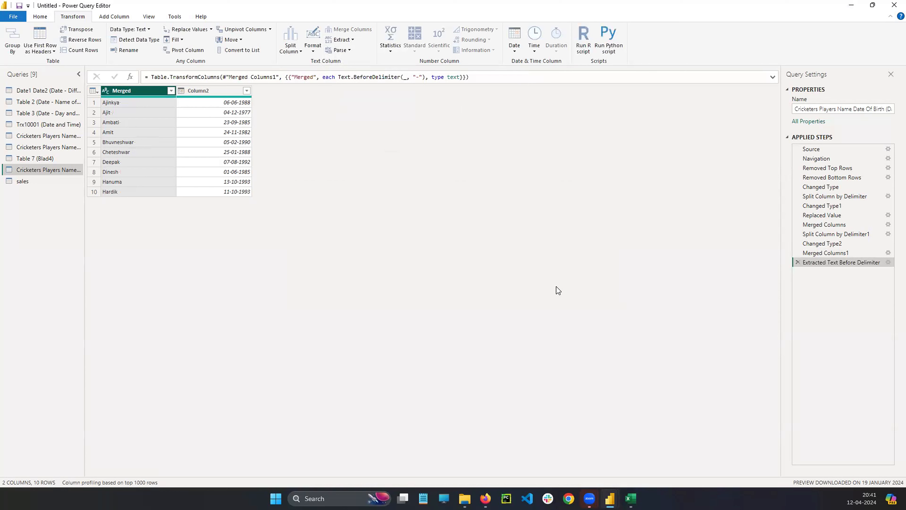
left_click(798, 263)
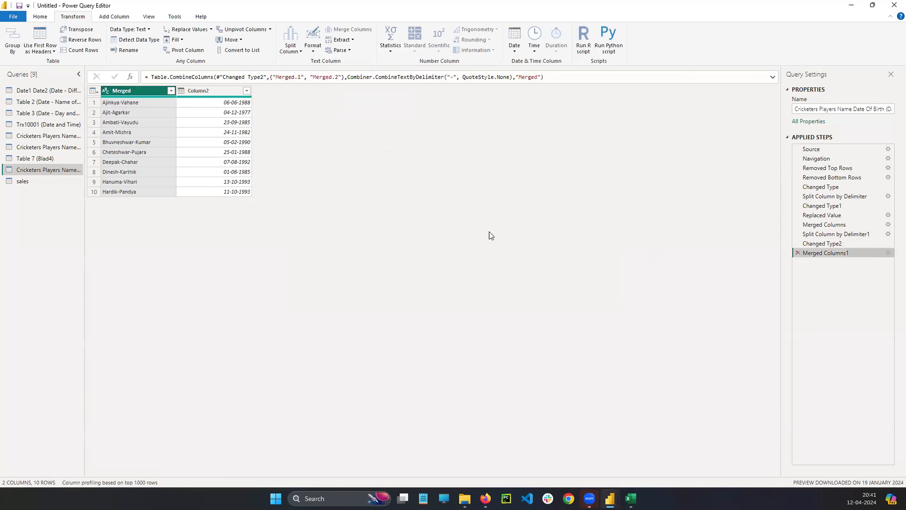
Try extracting the text after the "-" delimiter in the Merged column and remove the resulting applied step.
left_click(343, 40)
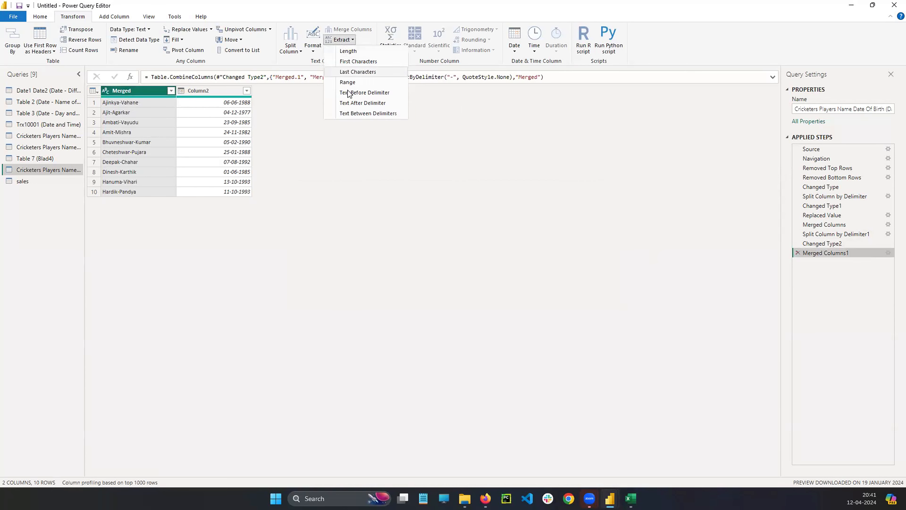
left_click(352, 104)
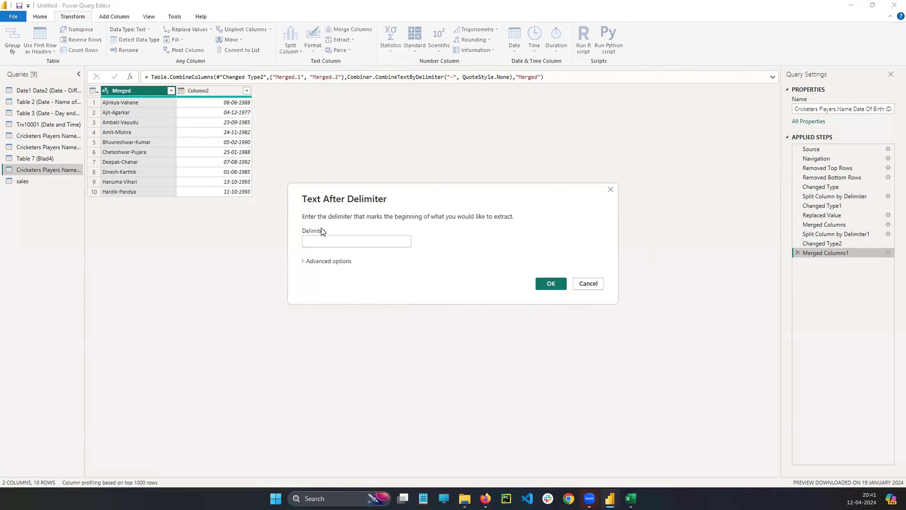
type("-")
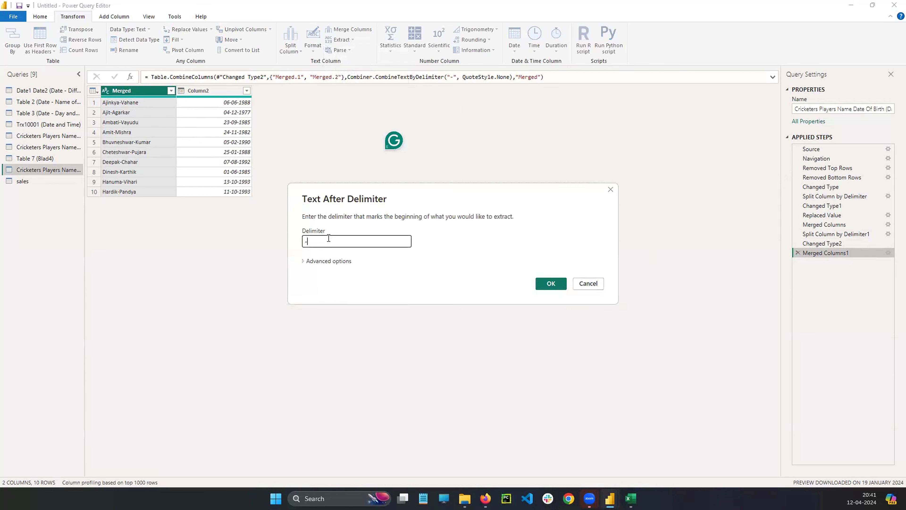
left_click(549, 284)
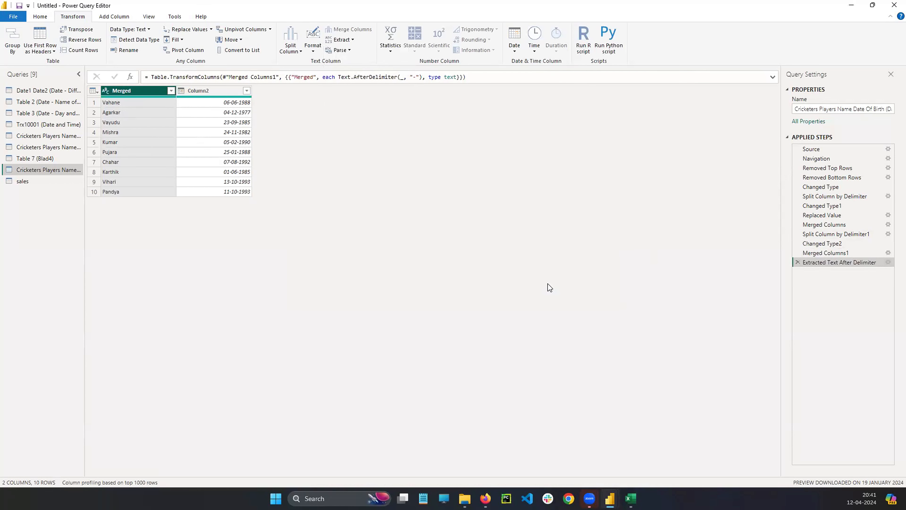
left_click(798, 262)
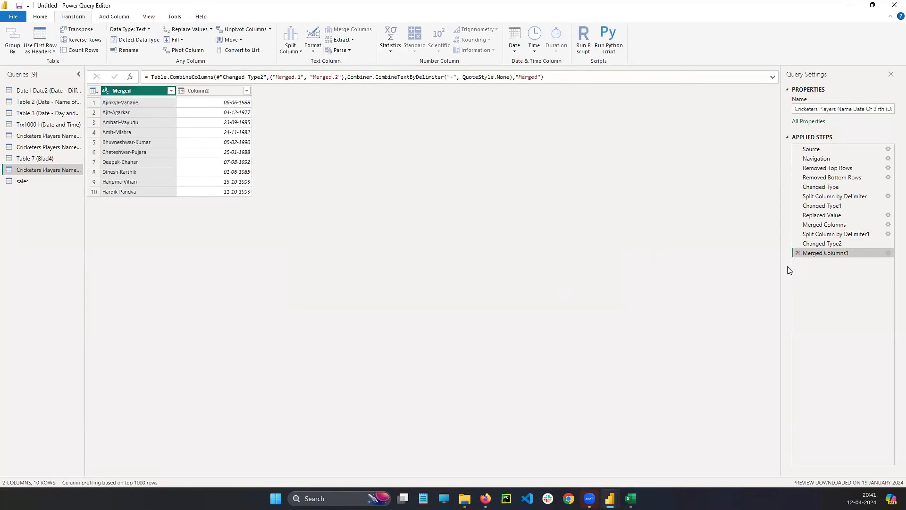
Open the Text Between Delimiters extraction for the Merged column and handwrite a sample three-part name separated by hyphens.
left_click(340, 40)
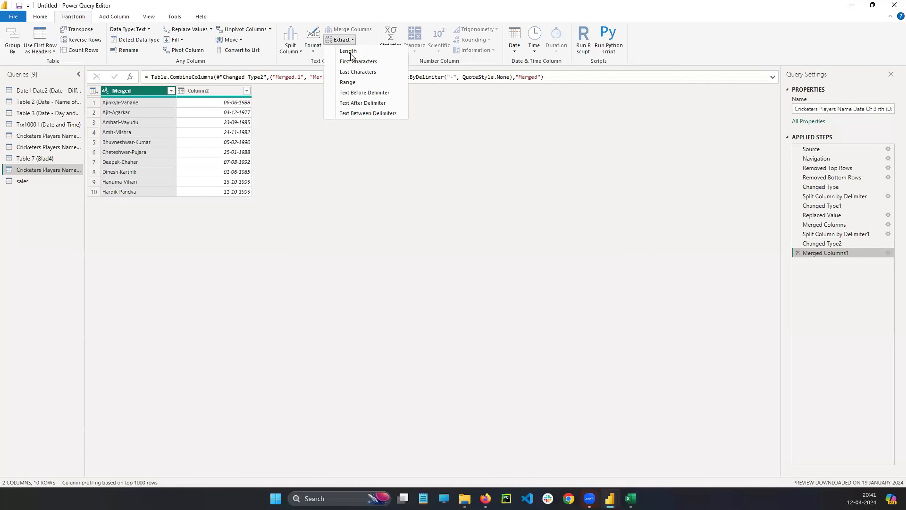
left_click(362, 113)
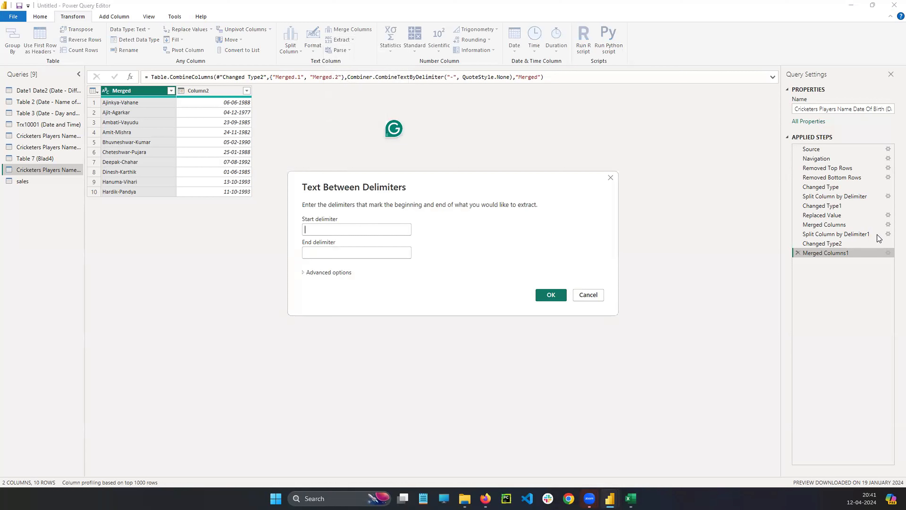
left_click_drag(332, 106, 309, 121)
left_click_drag(342, 109, 369, 118)
mouse_move(379, 105)
left_mouse_down()
mouse_move(380, 113)
mouse_move(447, 100)
mouse_move(461, 116)
left_mouse_up()
left_click_drag(502, 95, 561, 99)
left_click_drag(352, 112, 357, 110)
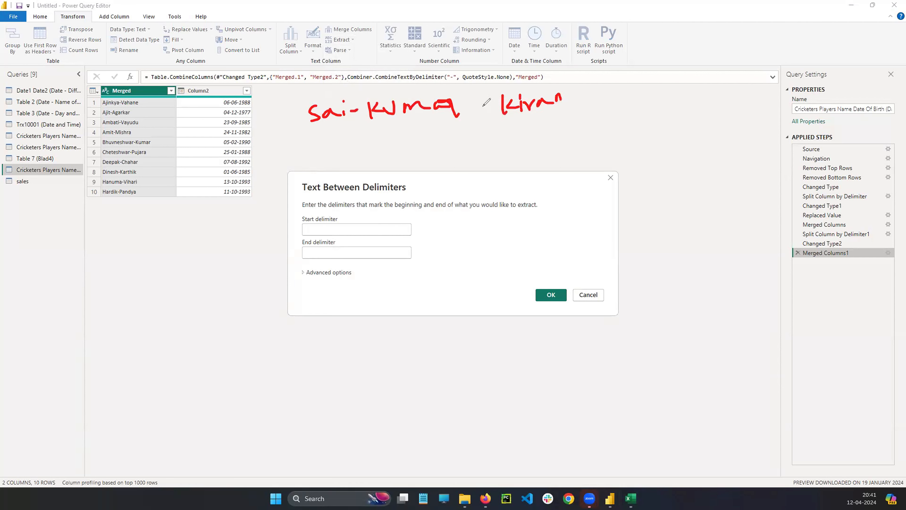
left_click_drag(476, 106, 492, 103)
Annotate "-" as the start and end delimiters with arrows to the sample's two hyphens, and cancel the extraction.
mouse_move(313, 230)
left_mouse_down()
mouse_move(324, 229)
mouse_move(335, 254)
left_mouse_up()
mouse_move(355, 64)
left_mouse_down()
mouse_move(353, 91)
mouse_move(361, 77)
left_mouse_up()
mouse_move(481, 51)
left_mouse_down()
mouse_move(482, 80)
mouse_move(491, 66)
left_mouse_up()
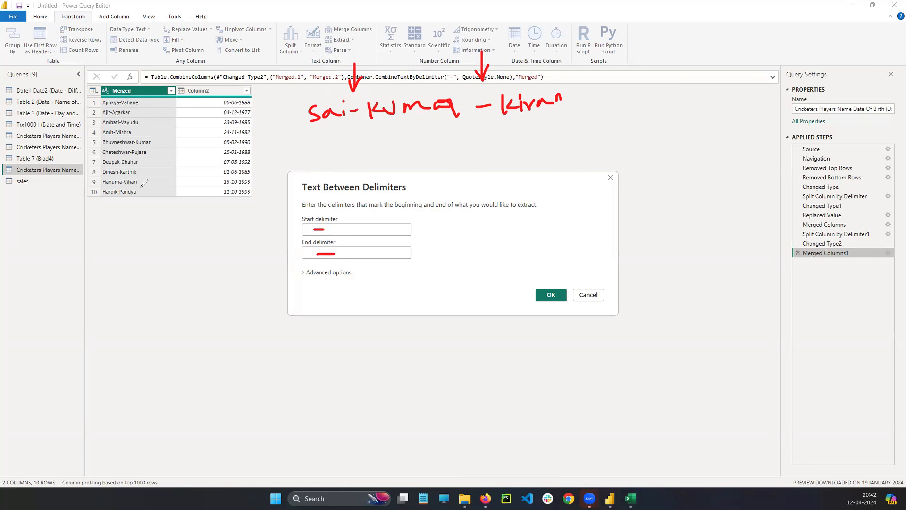
left_click_drag(302, 196, 419, 199)
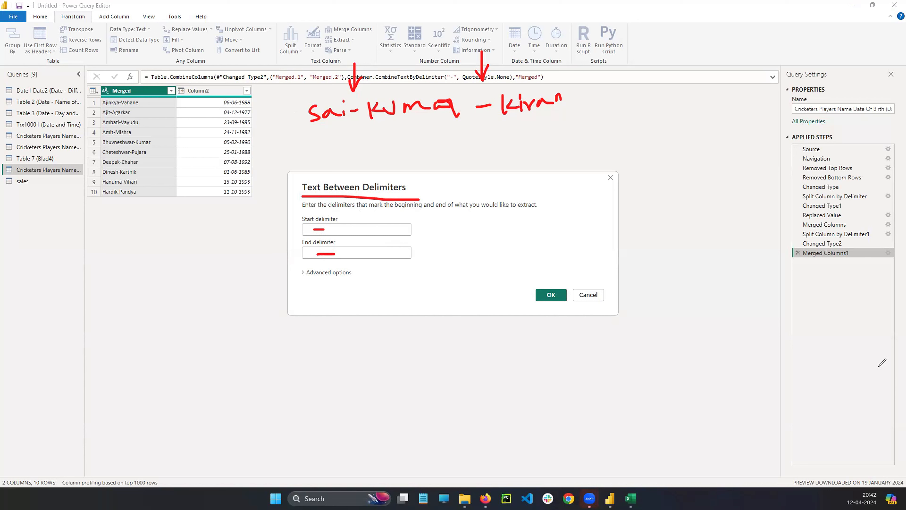
left_click(596, 297)
Extract the text between delimiters in Column2, using "-" as both the start and end delimiter.
left_click(216, 92)
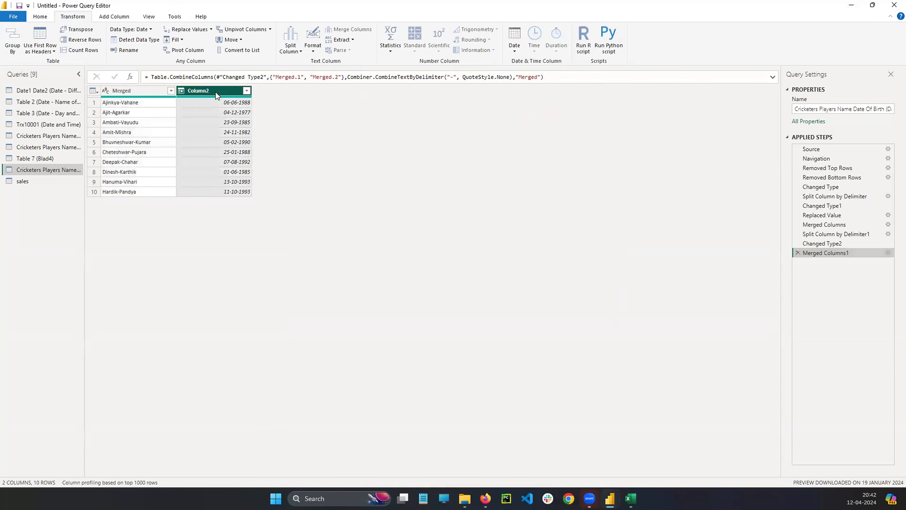
left_click(345, 41)
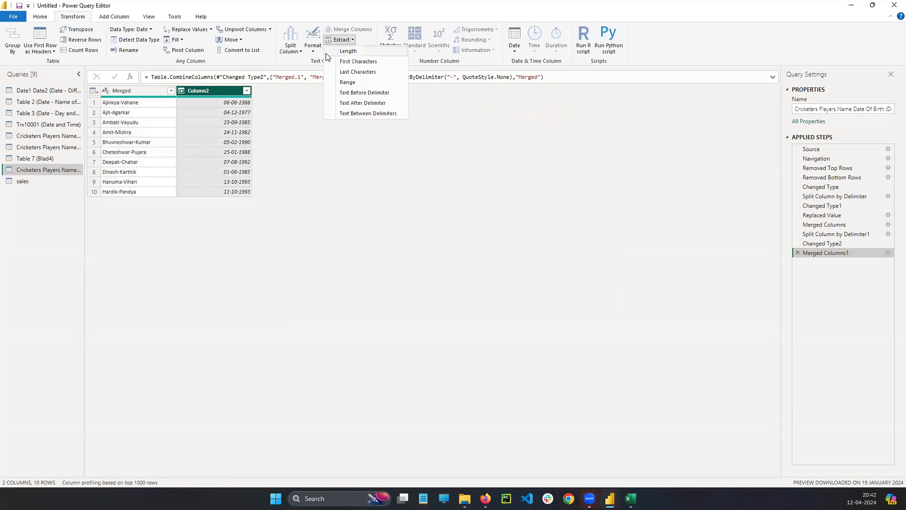
left_click(358, 114)
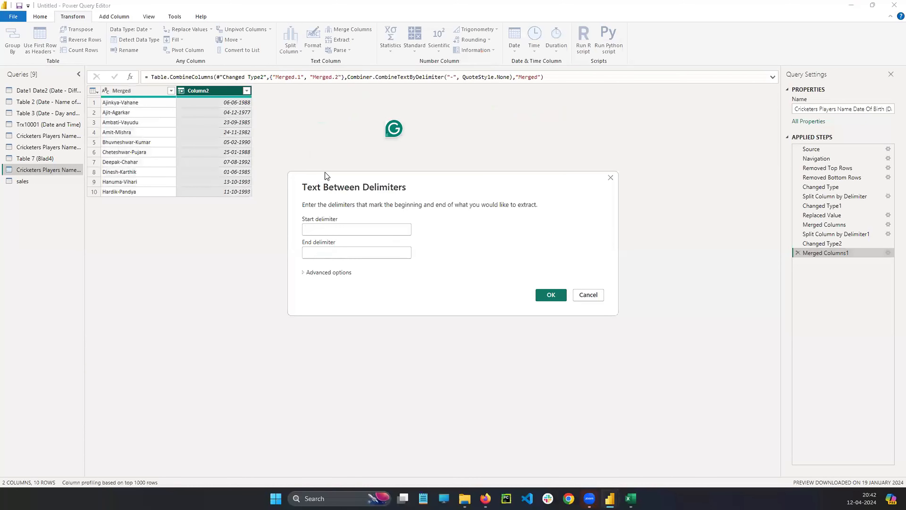
type("-")
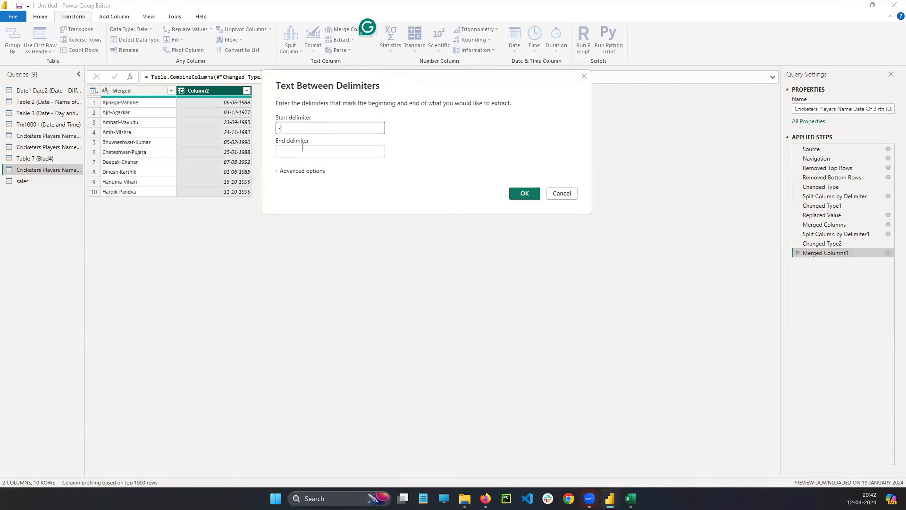
left_click(303, 151)
type("-")
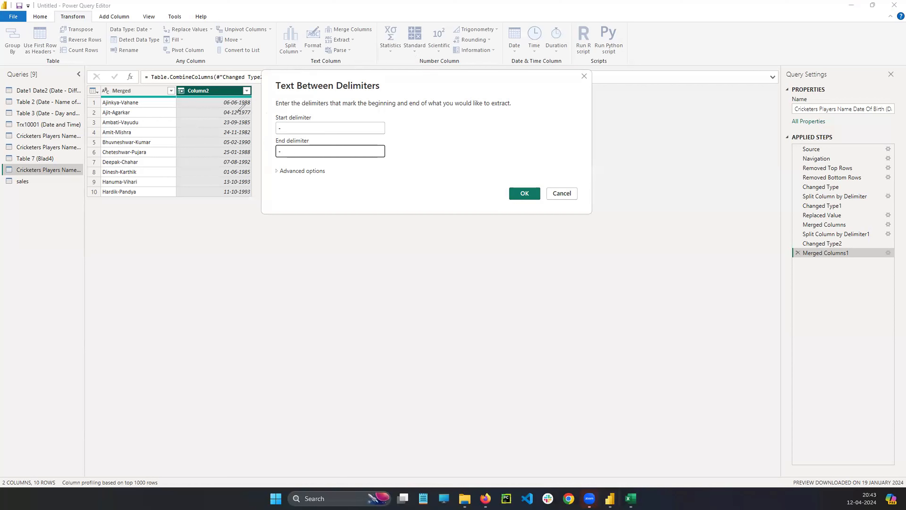
left_click_drag(234, 100, 236, 193)
left_click(529, 195)
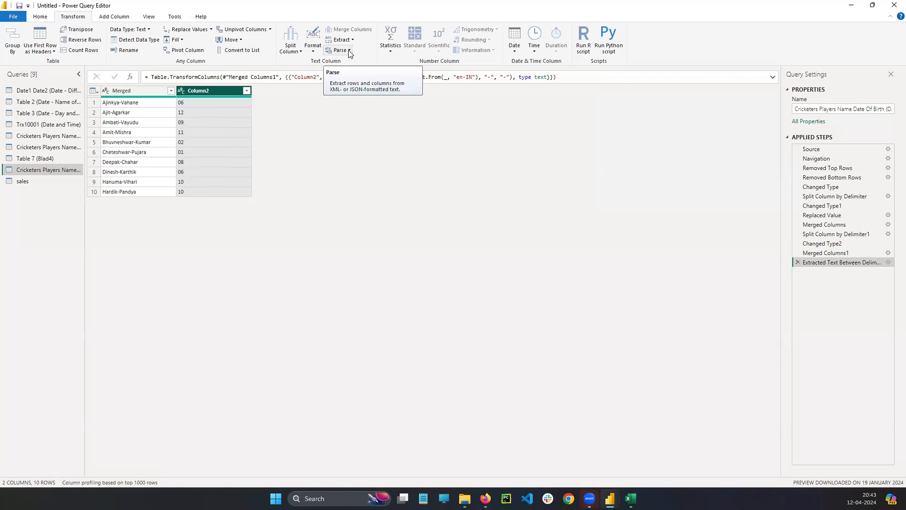
Review the Extract, Parse and Format options available for Column2.
left_click(346, 40)
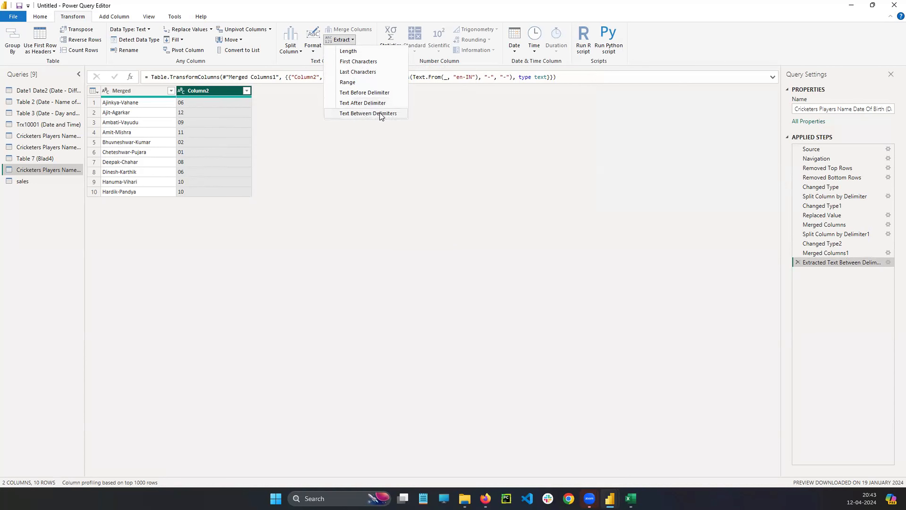
left_click(376, 137)
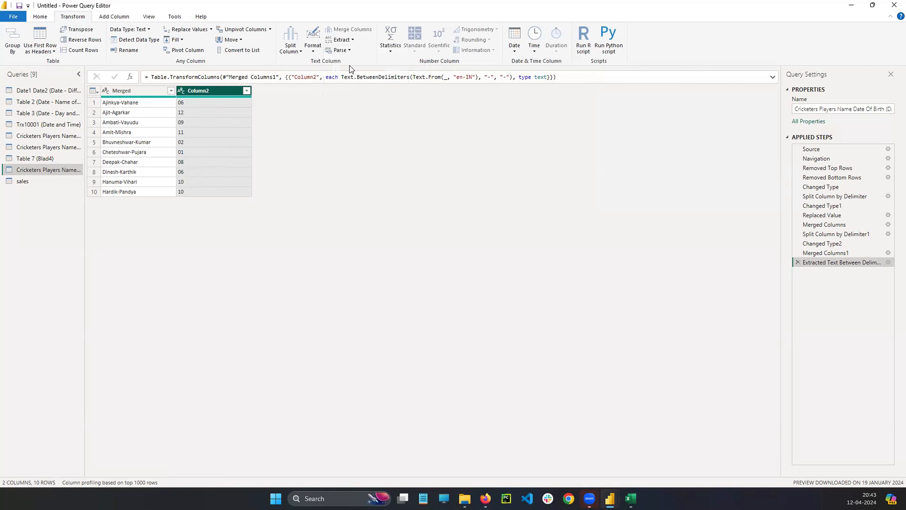
left_click(342, 40)
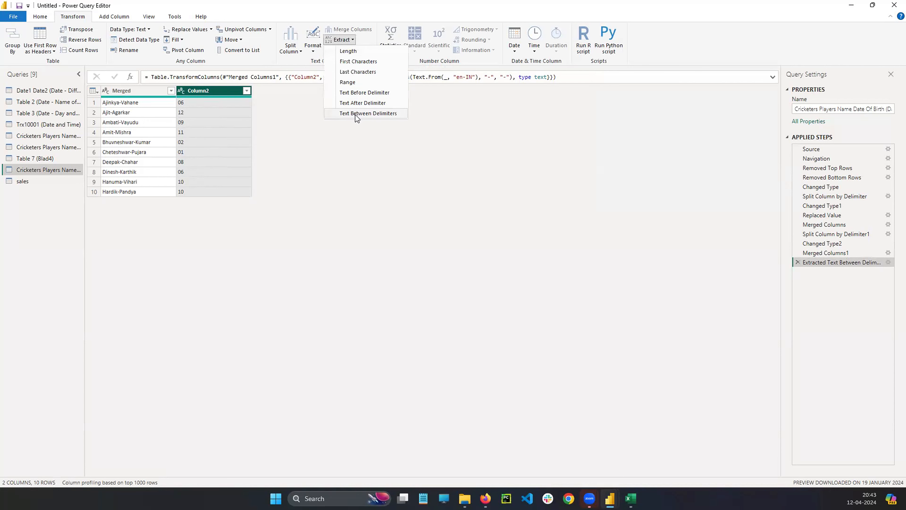
left_click(343, 147)
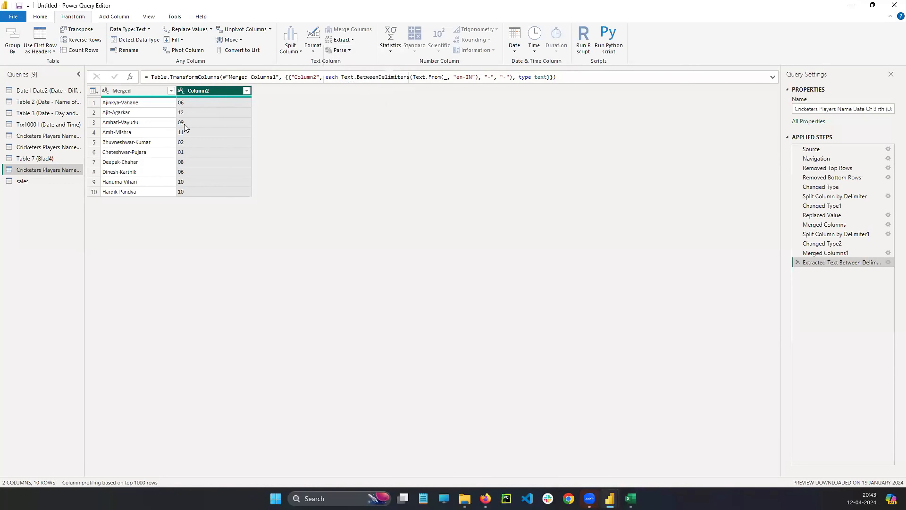
left_click(346, 52)
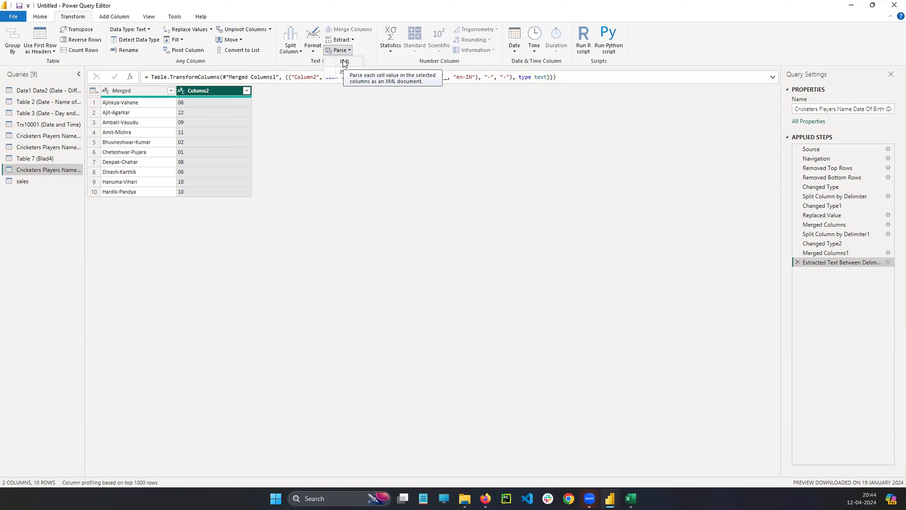
left_click(334, 118)
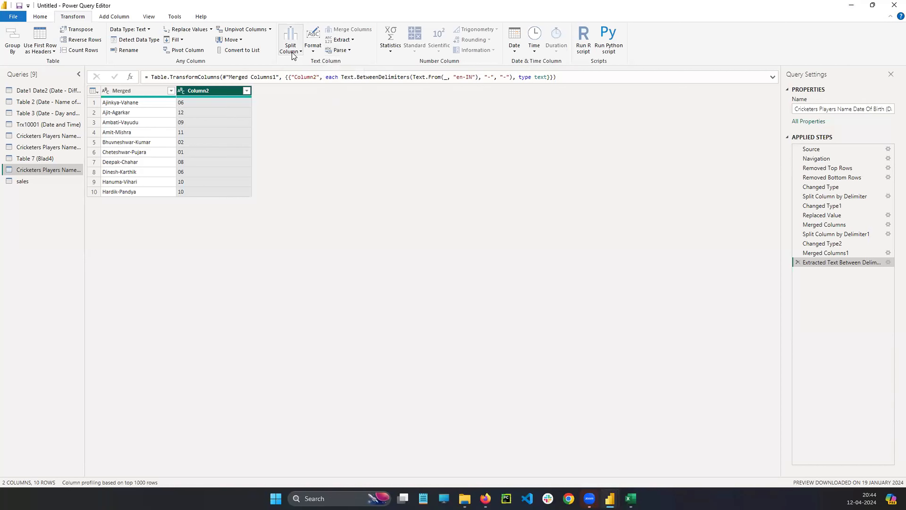
left_click(313, 48)
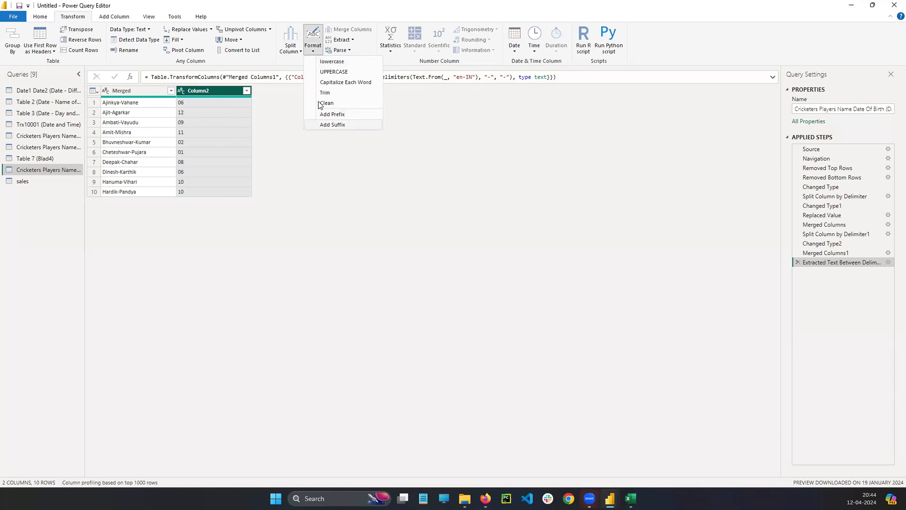
left_click(349, 39)
left_click(349, 39)
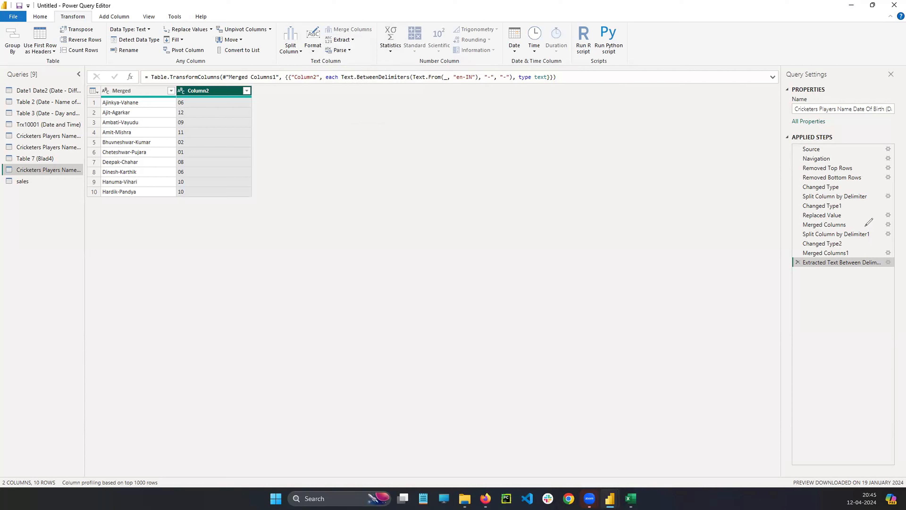
Outline the Number Column tools with a red rectangle and check their availability for the Merged column and Column2.
mouse_move(471, 19)
left_mouse_down()
mouse_move(446, 66)
mouse_move(507, 61)
mouse_move(470, 19)
left_mouse_up()
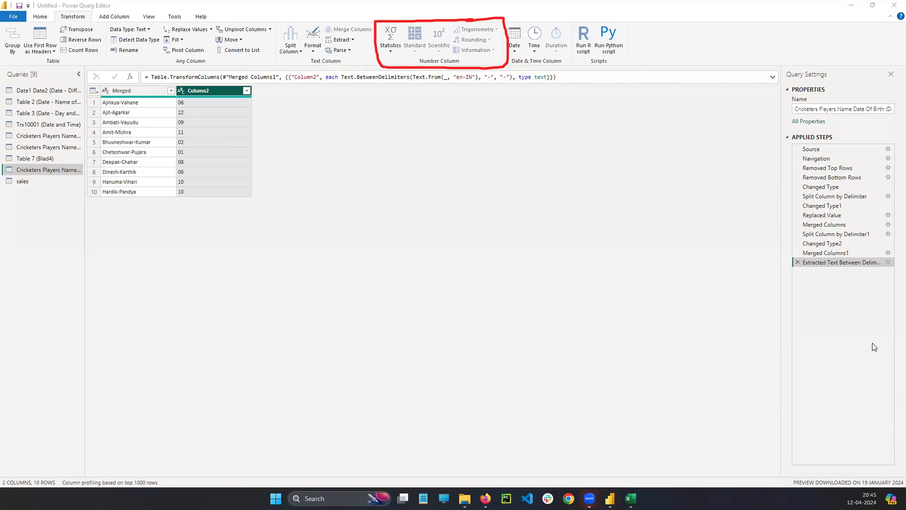
left_click(849, 362)
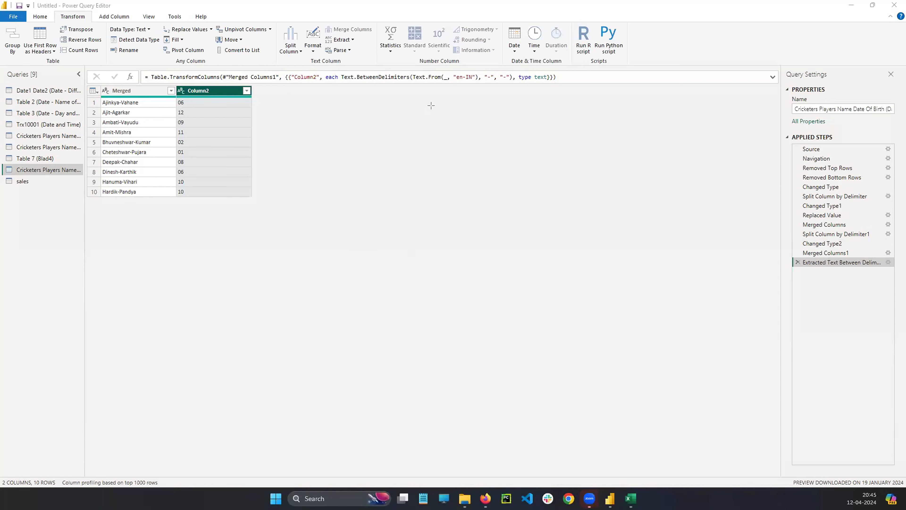
mouse_move(374, 10)
left_mouse_down()
mouse_move(487, 101)
mouse_move(514, 94)
mouse_move(504, 72)
left_mouse_up()
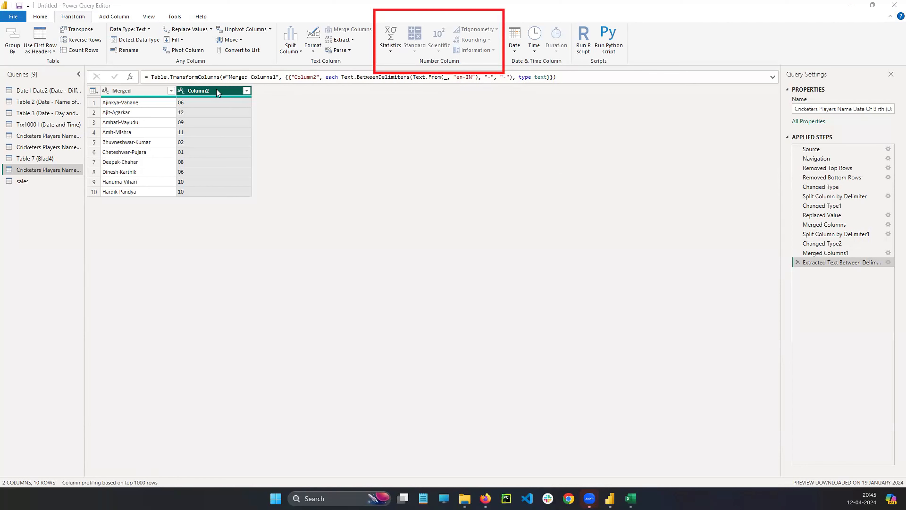
left_click(151, 90)
left_click(196, 90)
left_click(151, 91)
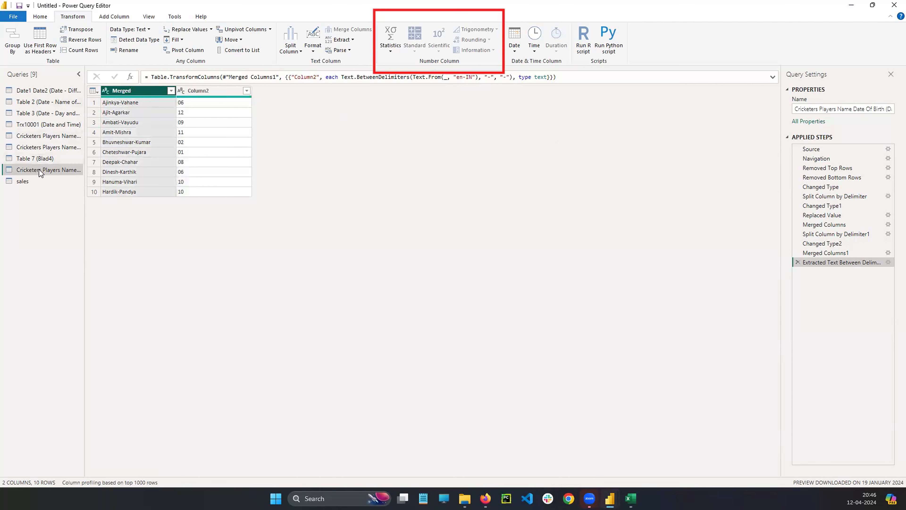
Open the sales query and review the Statistics operations offered for the quantity column.
left_click(25, 181)
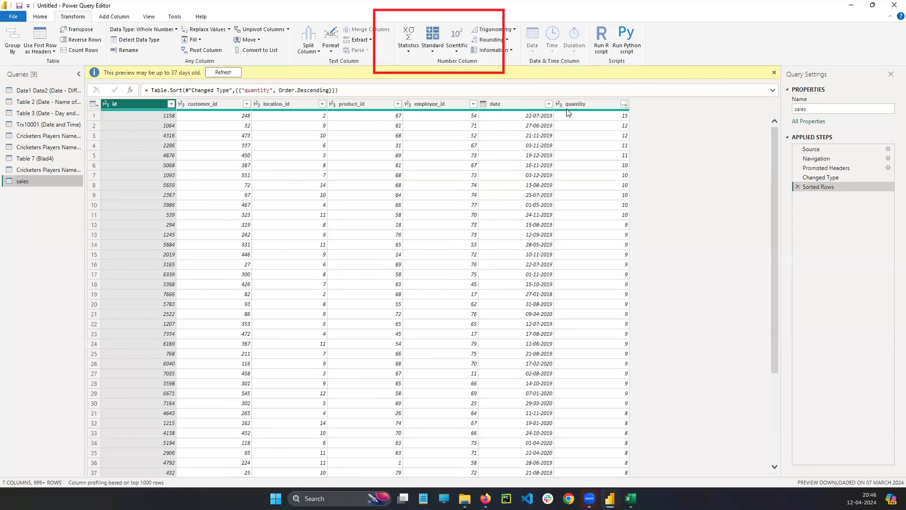
left_click(567, 106)
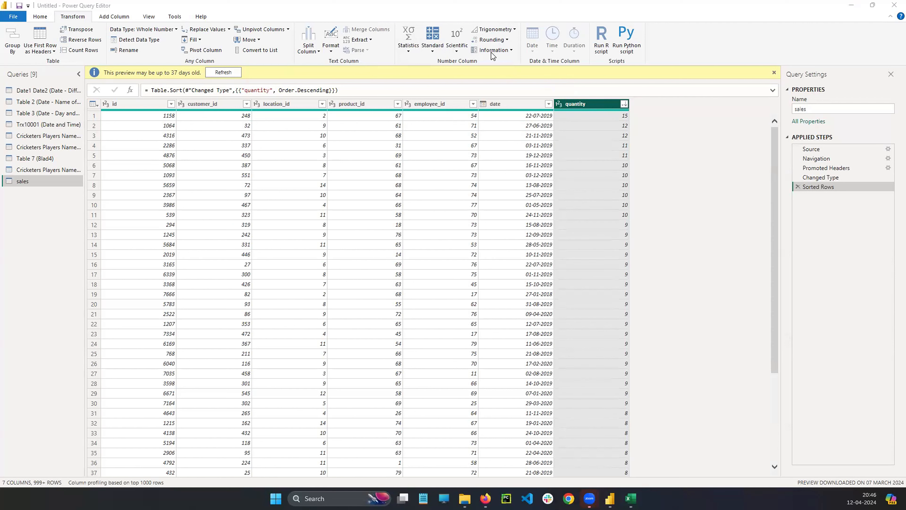
left_click(408, 52)
left_click(409, 52)
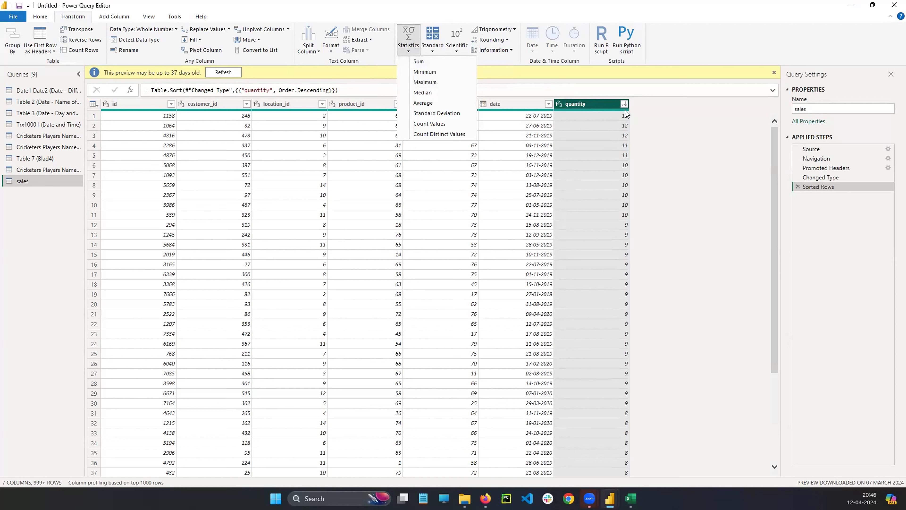
left_click(700, 198)
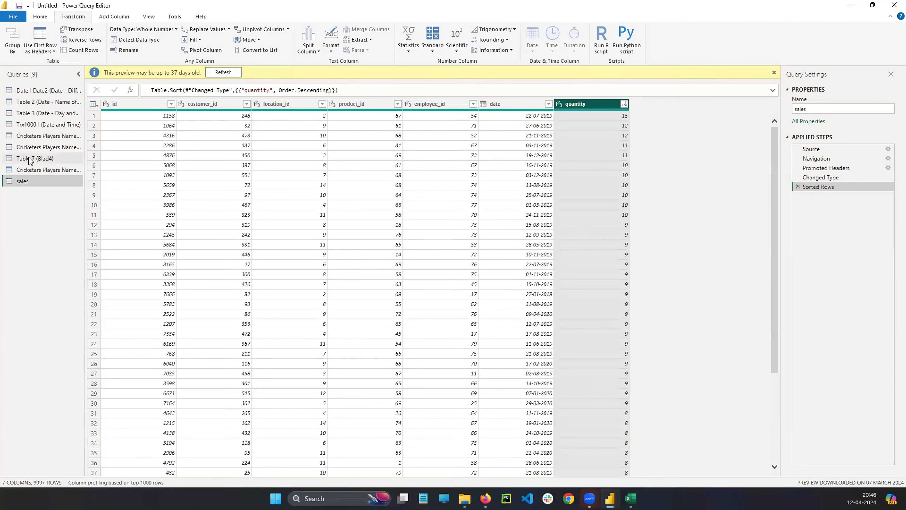
Return to the last Cricketers Players query, select Column2, and outline the Number Column tools in red.
left_click(43, 158)
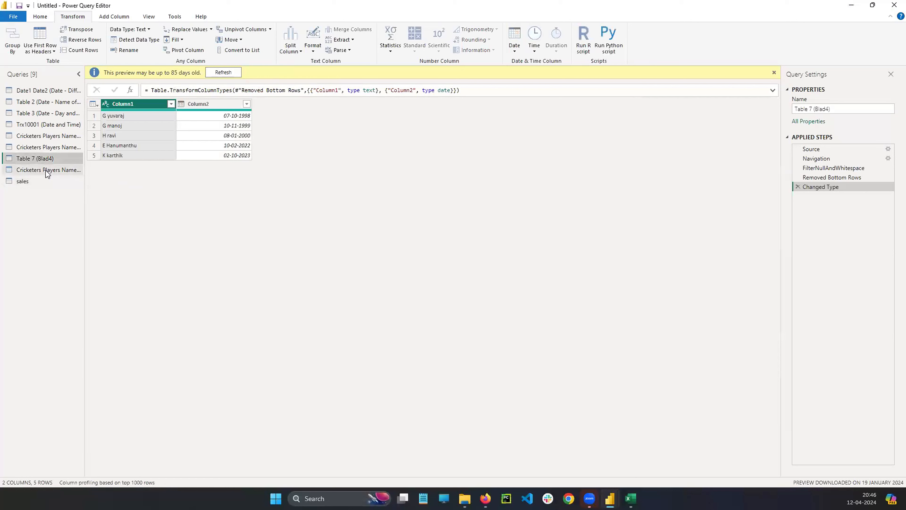
left_click(45, 170)
left_click(210, 115)
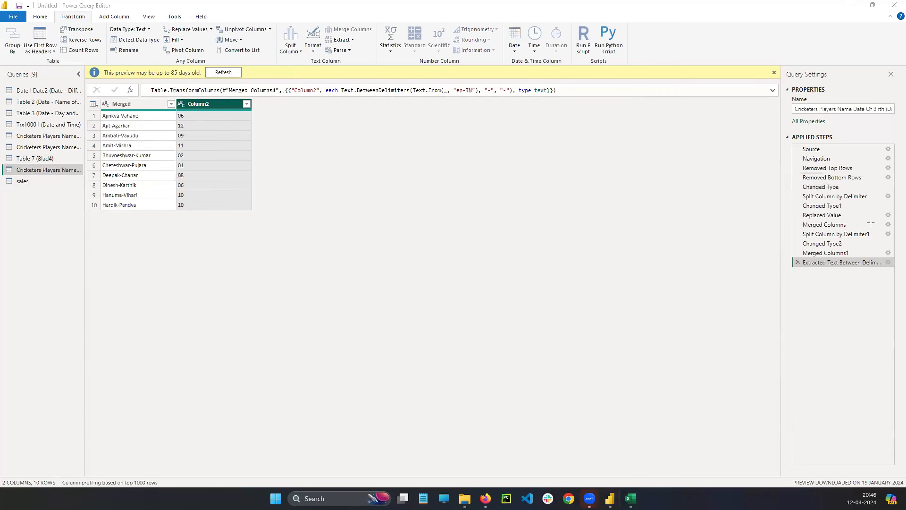
left_click_drag(374, 14, 505, 73)
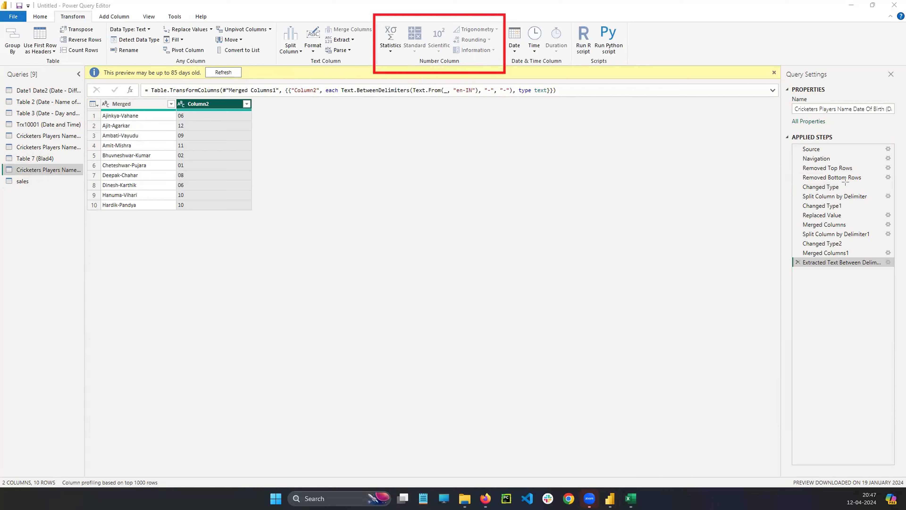
Change Column2's data type to Whole Number and outline the Number Column tools with a red rectangle.
left_click(180, 105)
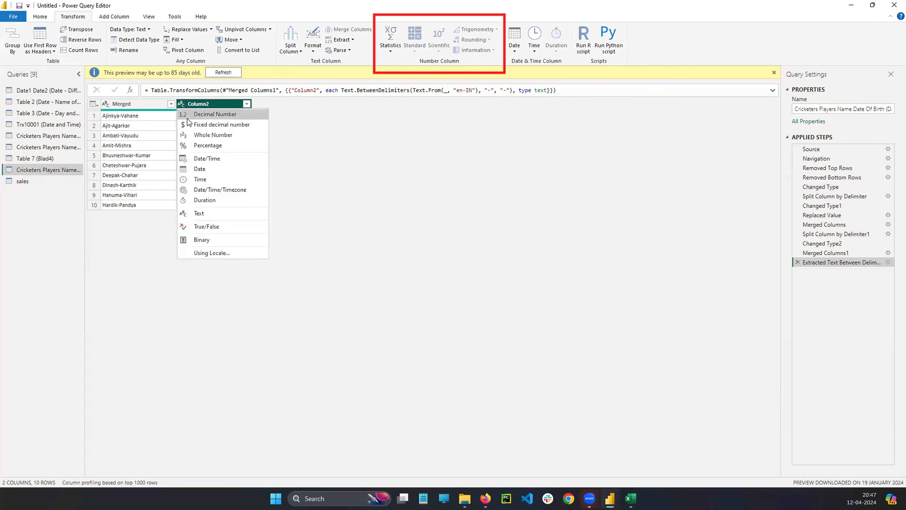
left_click(193, 135)
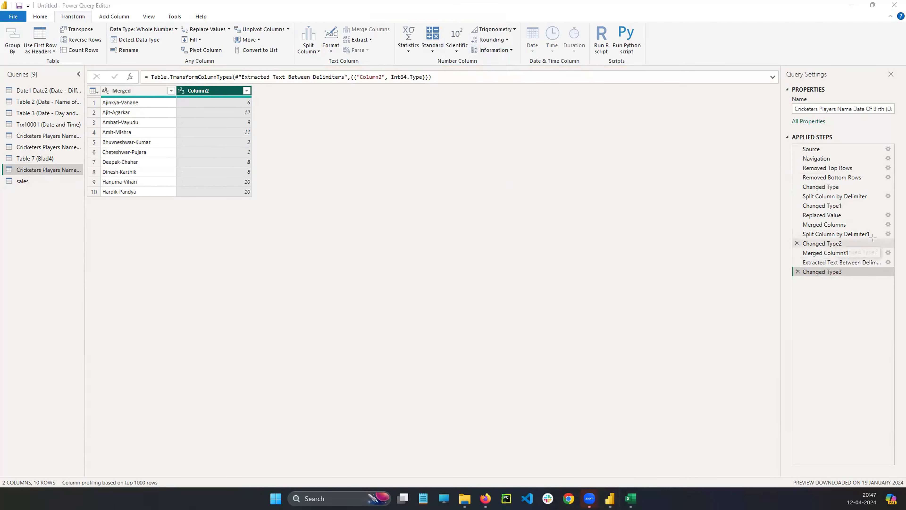
mouse_move(395, 18)
left_mouse_down()
mouse_move(519, 80)
mouse_move(535, 73)
left_mouse_up()
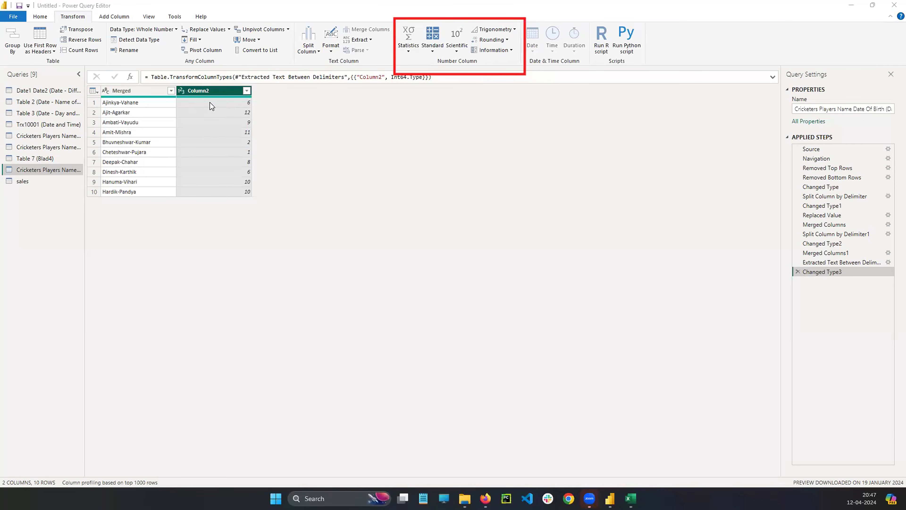
Calculate the sum of Column2 and remove the Calculated Sum step from the query.
left_click(409, 53)
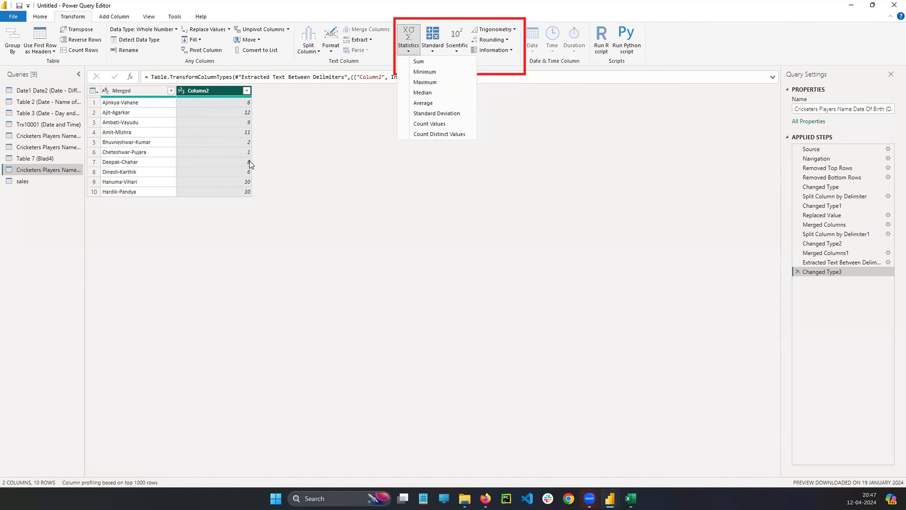
left_click(418, 61)
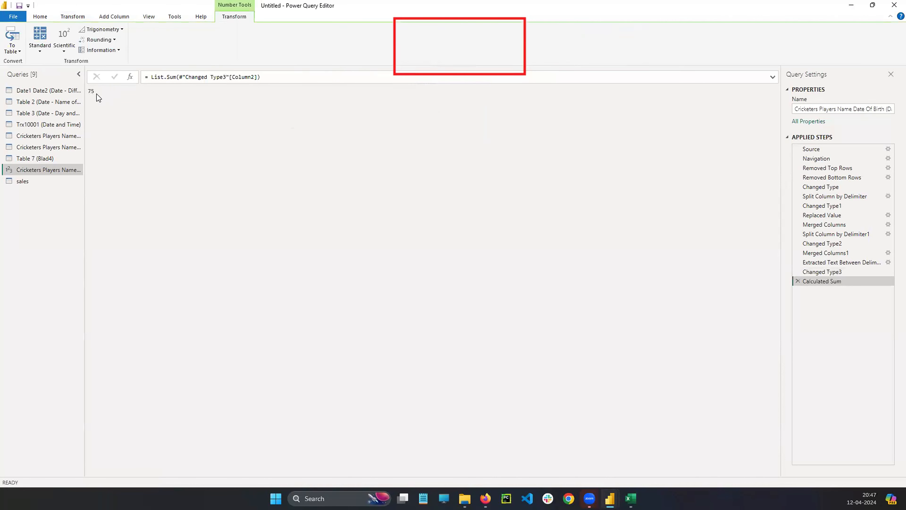
left_click(798, 281)
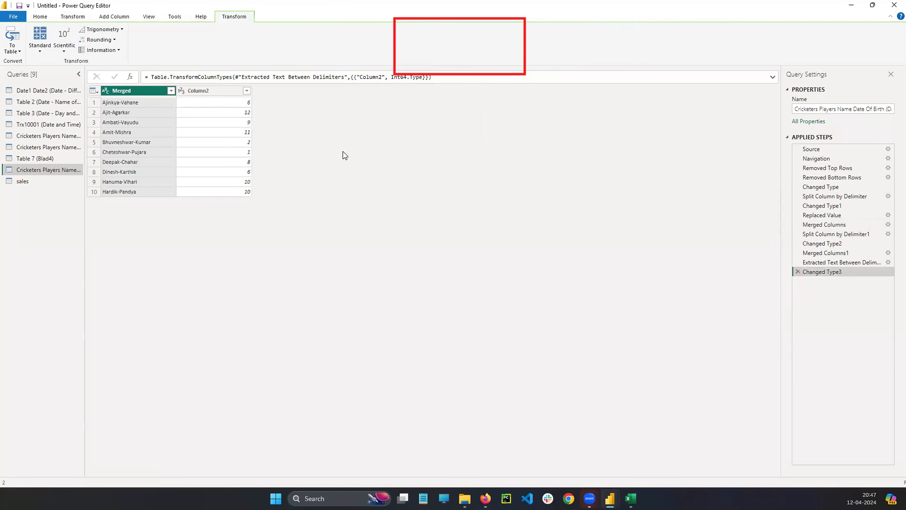
Go through the values in Column2 one by one from the first row to the tenth.
left_click(240, 103)
left_click(243, 111)
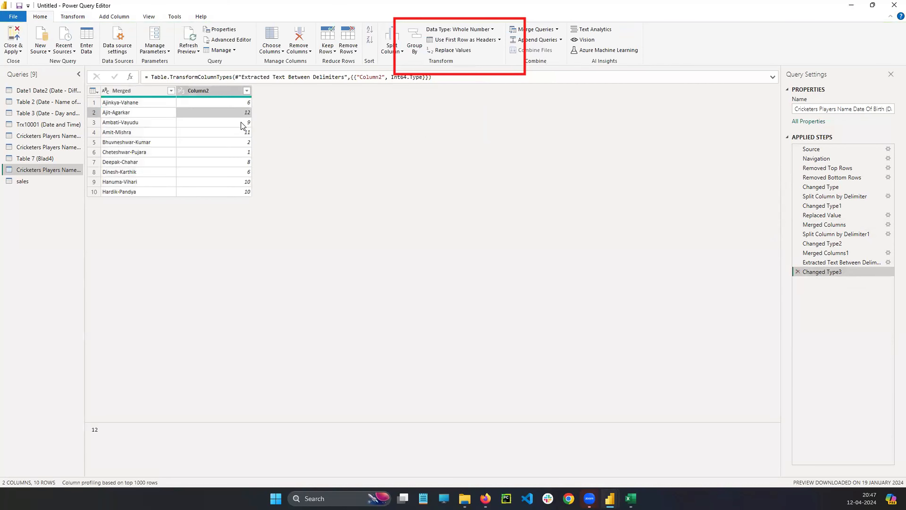
left_click(241, 124)
left_click(242, 134)
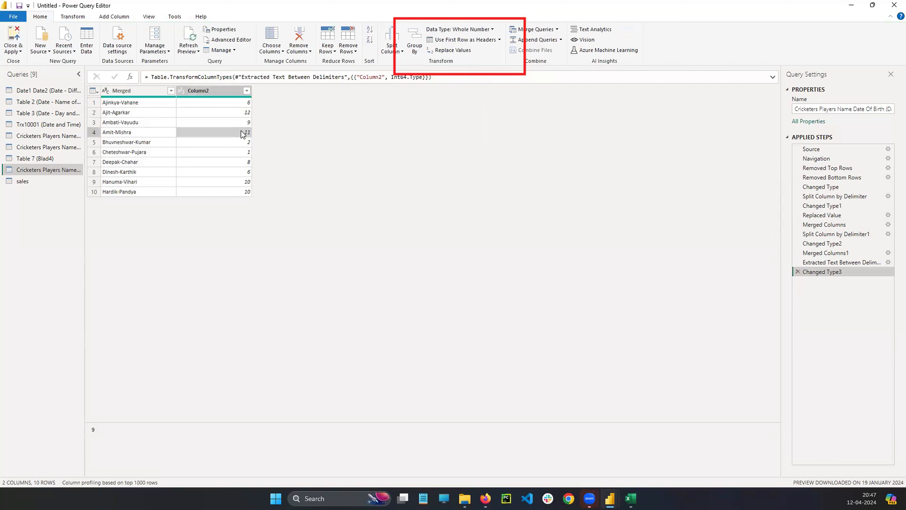
left_click(240, 143)
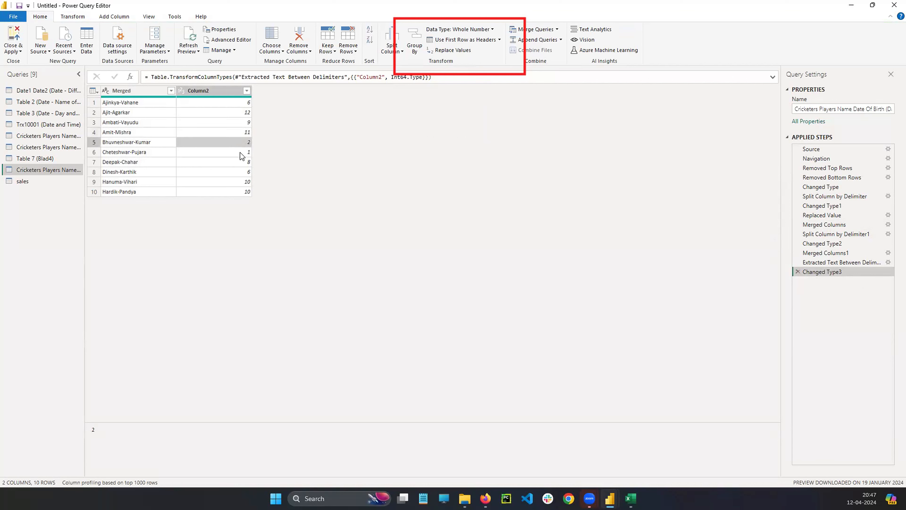
left_click(240, 153)
left_click(241, 162)
left_click(242, 172)
left_click(241, 182)
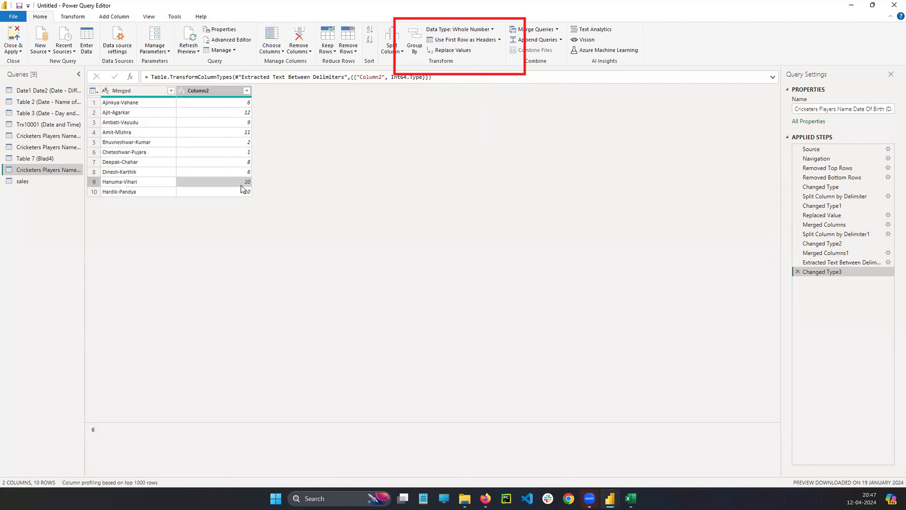
left_click(242, 191)
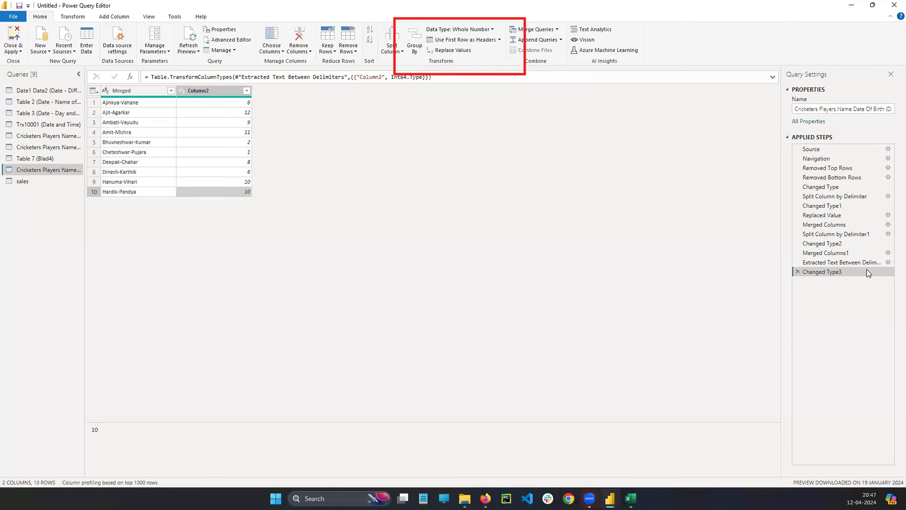
Calculate the minimum of Column2 and remove the Calculated Minimum step from the query.
left_click(221, 89)
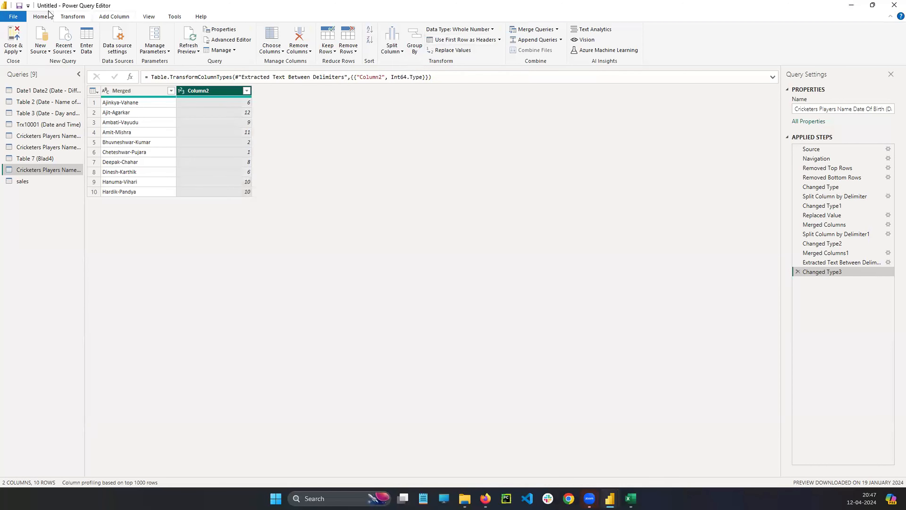
left_click(73, 16)
left_click(406, 49)
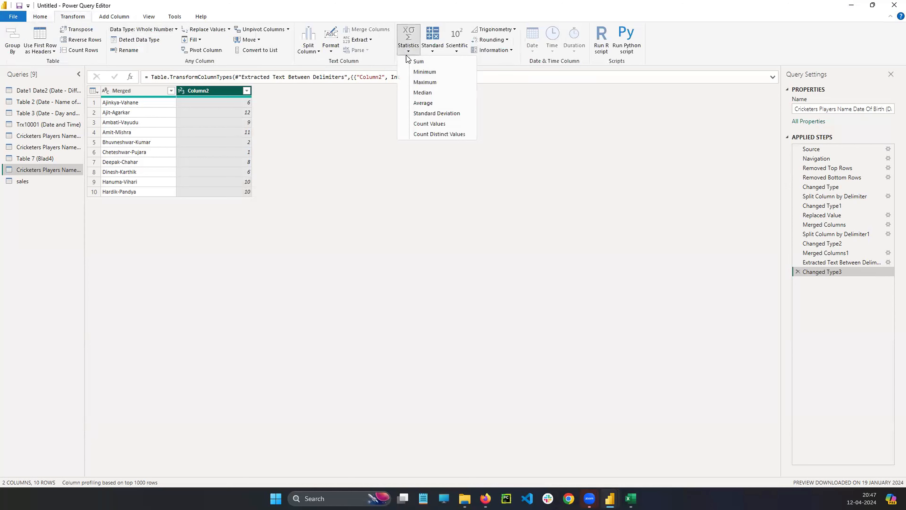
left_click(417, 72)
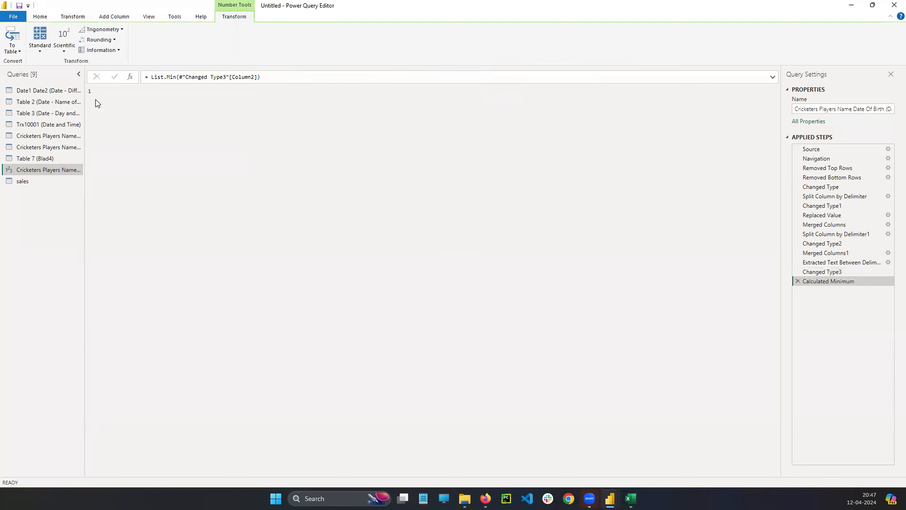
left_click(798, 281)
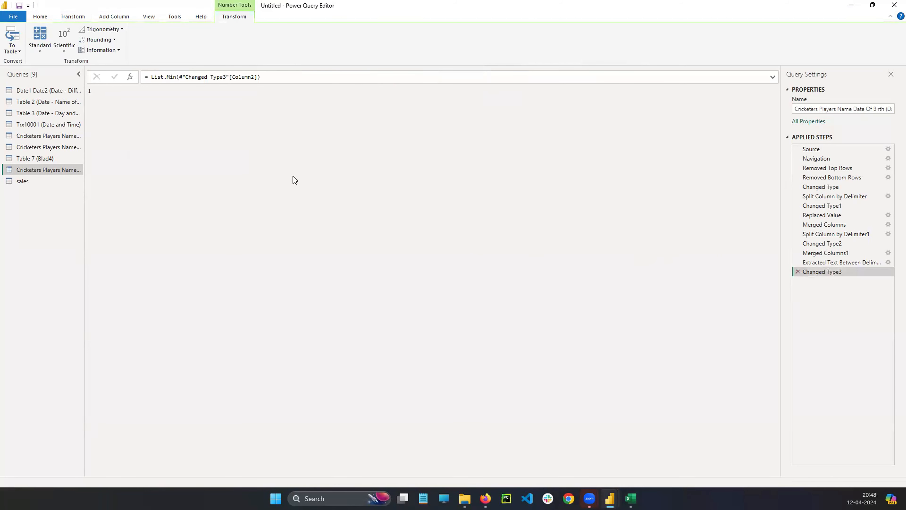
Calculate the maximum of Column2 and remove the Calculated Maximum step from the query.
left_click(196, 92)
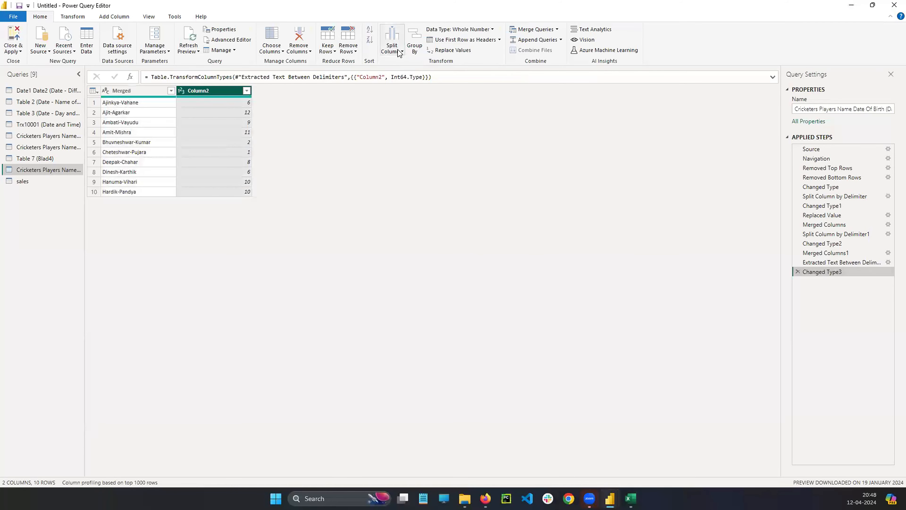
left_click(73, 17)
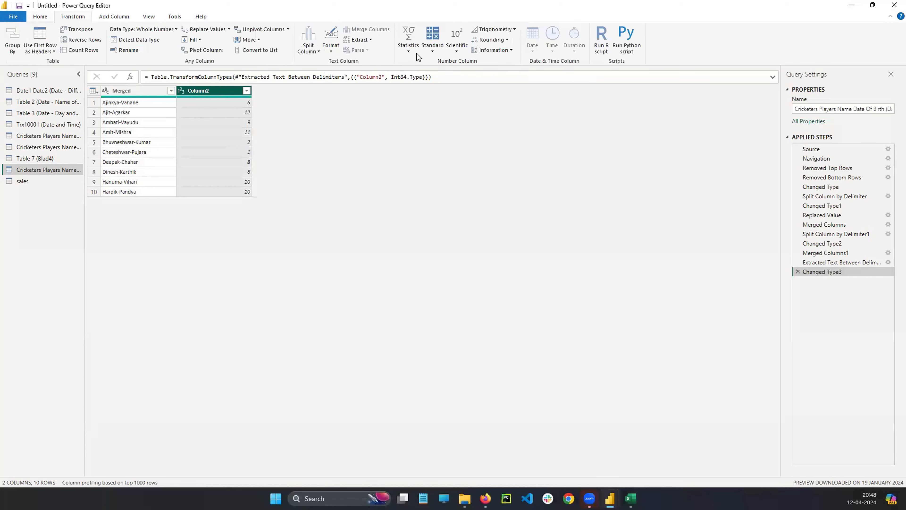
left_click(408, 40)
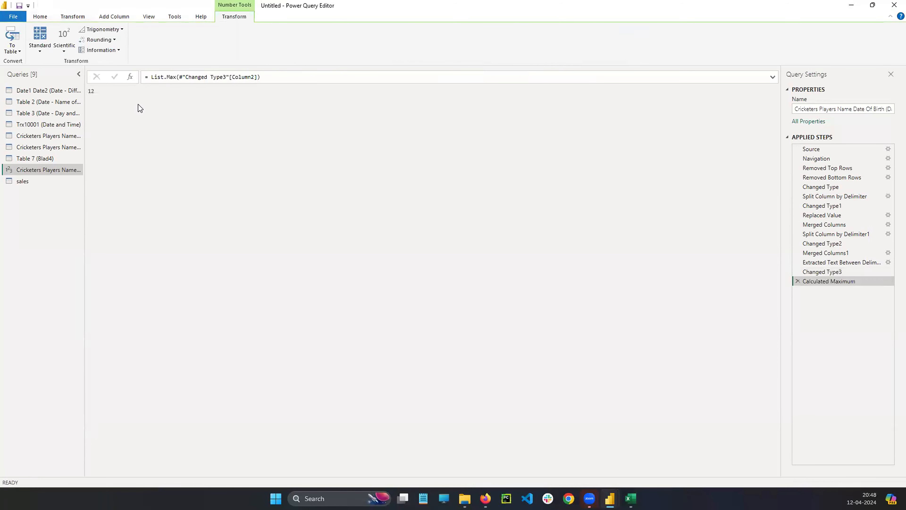
left_click(797, 282)
Reselect Column2 and review the Statistics operations available for it.
left_click(72, 16)
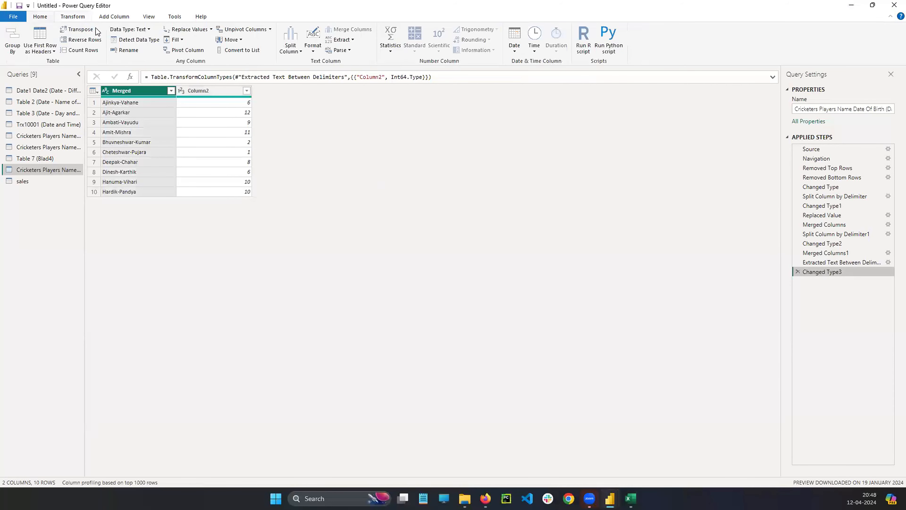
left_click(206, 90)
left_click(409, 48)
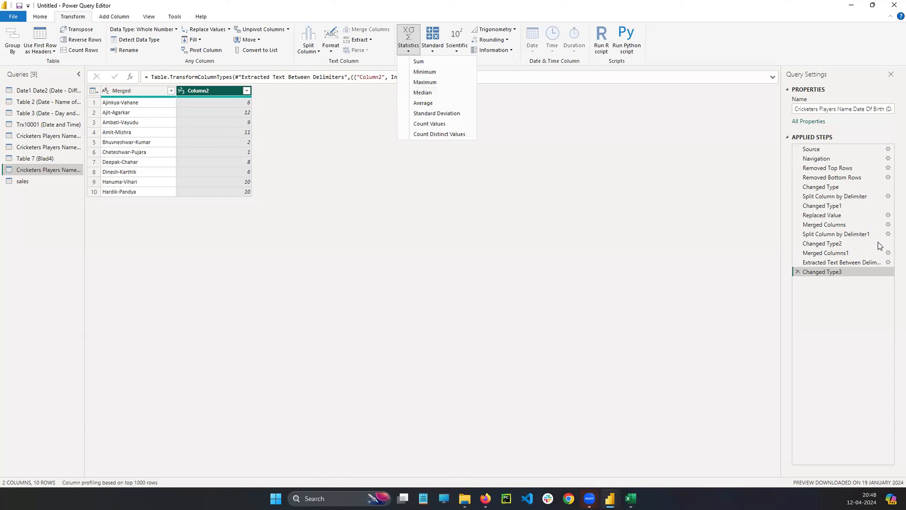
key("Escape")
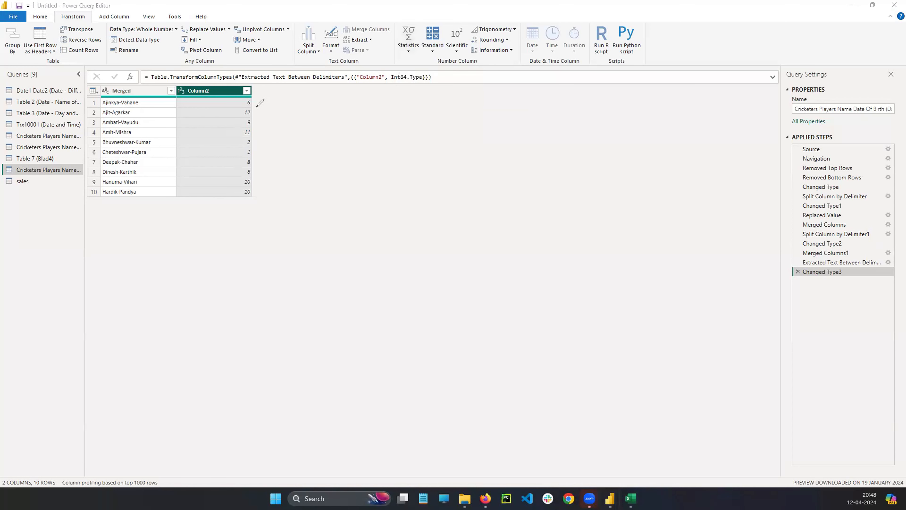
Circle the Column2 values in red and handwrite them beside the table as 6, 12, 9, 11, 2, 1, 8, 6, 10, 10.
mouse_move(256, 94)
left_mouse_down()
mouse_move(237, 111)
mouse_move(236, 205)
mouse_move(260, 93)
mouse_move(297, 112)
mouse_move(345, 110)
left_mouse_up()
mouse_move(353, 97)
left_mouse_down()
mouse_move(409, 108)
mouse_move(448, 103)
left_mouse_up()
mouse_move(453, 89)
left_mouse_down()
mouse_move(455, 101)
mouse_move(501, 88)
mouse_move(503, 104)
mouse_move(533, 100)
left_mouse_up()
mouse_move(578, 83)
left_mouse_down()
mouse_move(572, 95)
mouse_move(578, 82)
mouse_move(628, 96)
left_mouse_up()
left_click_drag(684, 75, 685, 89)
mouse_move(695, 78)
left_mouse_down()
mouse_move(698, 89)
mouse_move(699, 77)
left_mouse_up()
left_click_drag(746, 68, 751, 84)
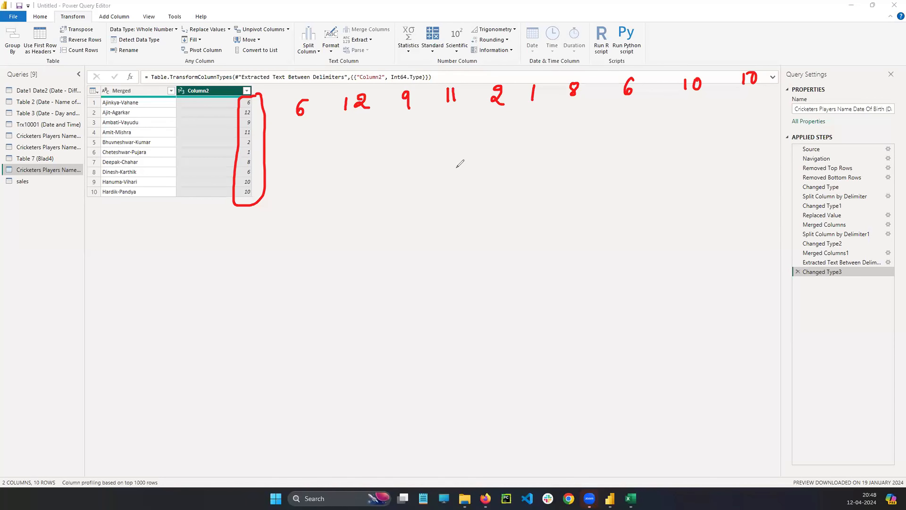
Handwrite a note reading "Even (10)" and start a sorted list under the values, and erase these marks.
mouse_move(309, 200)
left_mouse_down()
mouse_move(358, 194)
mouse_move(348, 214)
mouse_move(388, 202)
left_mouse_up()
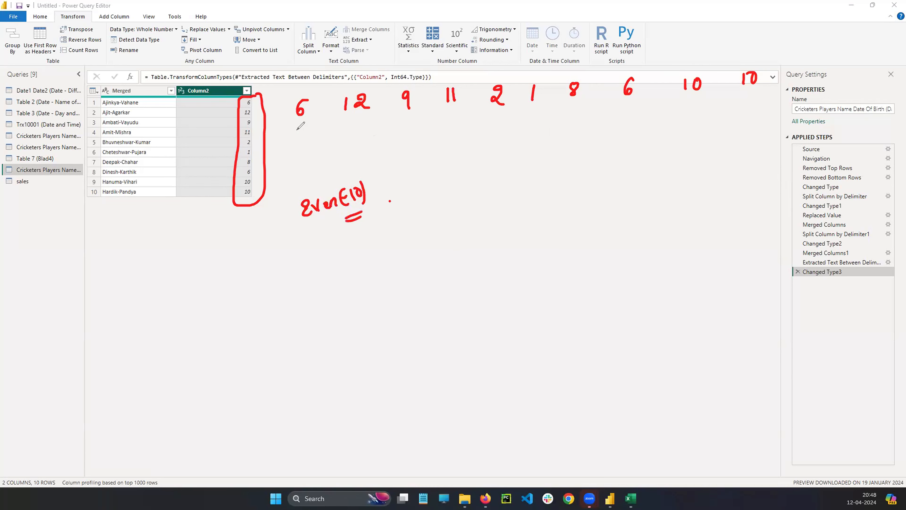
mouse_move(292, 105)
left_mouse_down()
mouse_move(285, 141)
mouse_move(299, 134)
mouse_move(296, 148)
mouse_move(329, 161)
left_mouse_up()
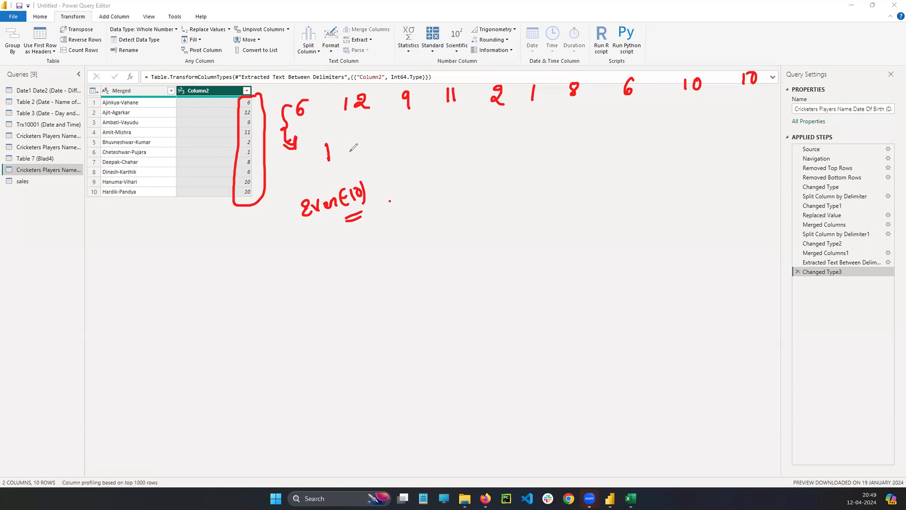
left_click_drag(354, 147, 368, 159)
left_click(869, 314)
mouse_move(379, 172)
left_mouse_down()
mouse_move(326, 153)
mouse_move(265, 171)
mouse_move(350, 200)
mouse_move(354, 216)
mouse_move(384, 210)
left_mouse_up()
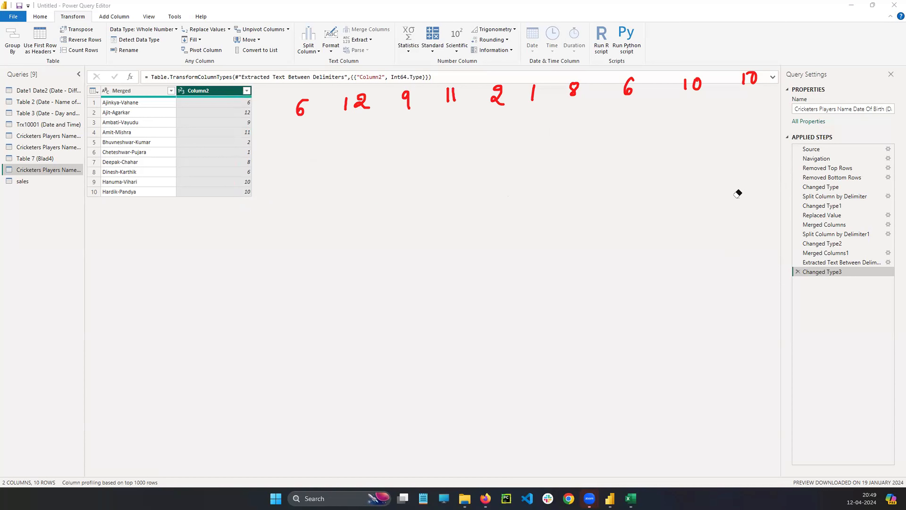
Draw a downward arrow and handwrite the values in ascending order below: 1, 2, 6, 6, 8, 9, 10, 10, 11, 12.
left_click(874, 243)
left_click_drag(295, 133, 294, 145)
left_click_drag(286, 141, 298, 149)
left_click_drag(296, 196, 295, 223)
mouse_move(348, 199)
left_mouse_down()
mouse_move(347, 214)
mouse_move(361, 218)
left_mouse_up()
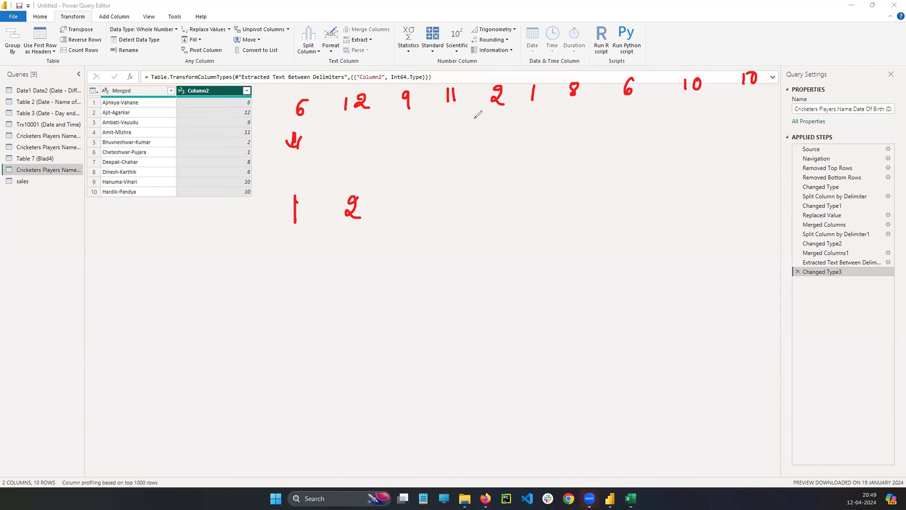
left_click_drag(412, 194, 403, 205)
left_click_drag(473, 190, 463, 201)
mouse_move(546, 177)
left_mouse_down()
mouse_move(591, 181)
mouse_move(589, 209)
left_mouse_up()
mouse_move(623, 181)
left_mouse_down()
mouse_move(622, 198)
mouse_move(633, 184)
left_mouse_up()
mouse_move(671, 178)
left_mouse_down()
mouse_move(668, 193)
mouse_move(682, 179)
left_mouse_up()
mouse_move(722, 171)
left_mouse_down()
mouse_move(719, 184)
mouse_move(755, 178)
left_mouse_up()
left_click_drag(767, 168, 776, 176)
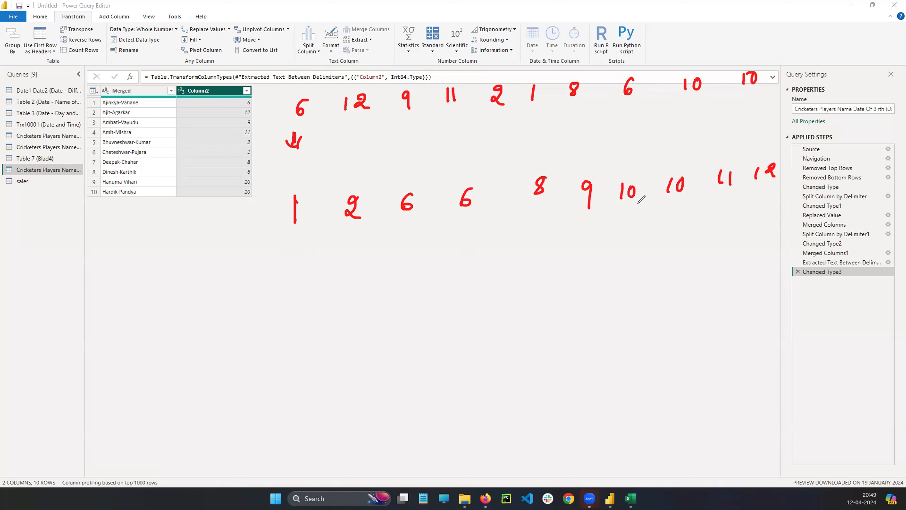
Underline the four lowest and four highest sorted values and draw a box around the middle values 8 and 9.
left_click_drag(293, 239, 471, 222)
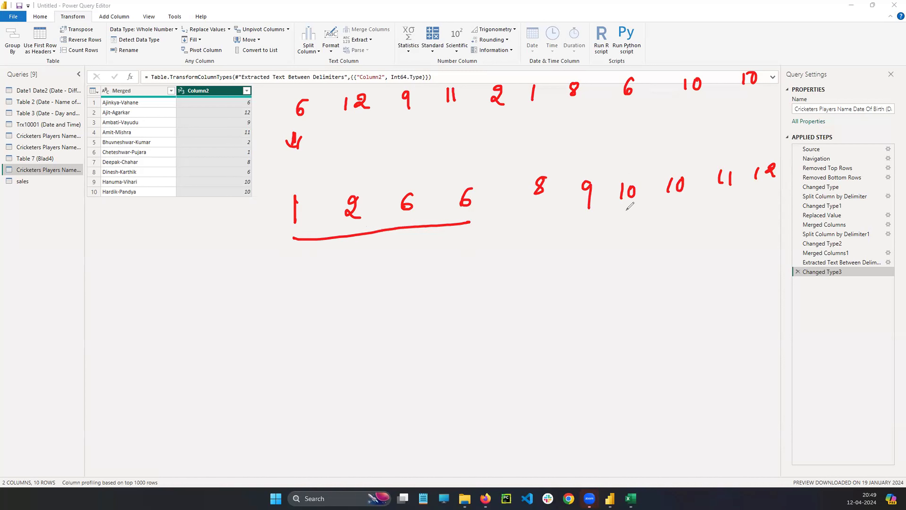
left_click_drag(626, 216, 792, 202)
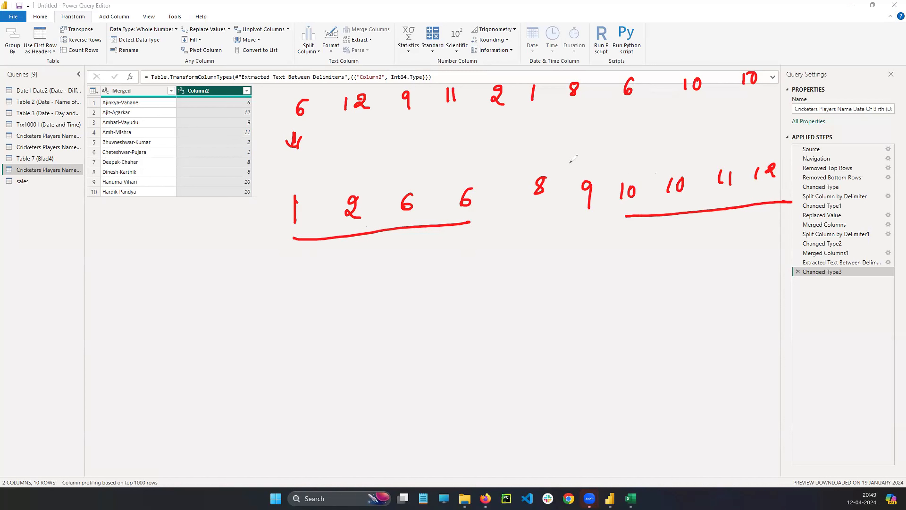
mouse_move(571, 161)
left_mouse_down()
mouse_move(527, 234)
mouse_move(595, 155)
mouse_move(542, 161)
left_mouse_up()
Handwrite the median calculation (8+9)/2 ⇒ 17/2 below the box and work it out to 8.5.
mouse_move(546, 253)
left_mouse_down()
mouse_move(542, 264)
mouse_move(572, 260)
mouse_move(570, 309)
left_mouse_up()
left_click_drag(595, 274, 647, 284)
left_click_drag(633, 296, 636, 311)
left_click_drag(656, 291, 626, 323)
left_click_drag(647, 256, 622, 288)
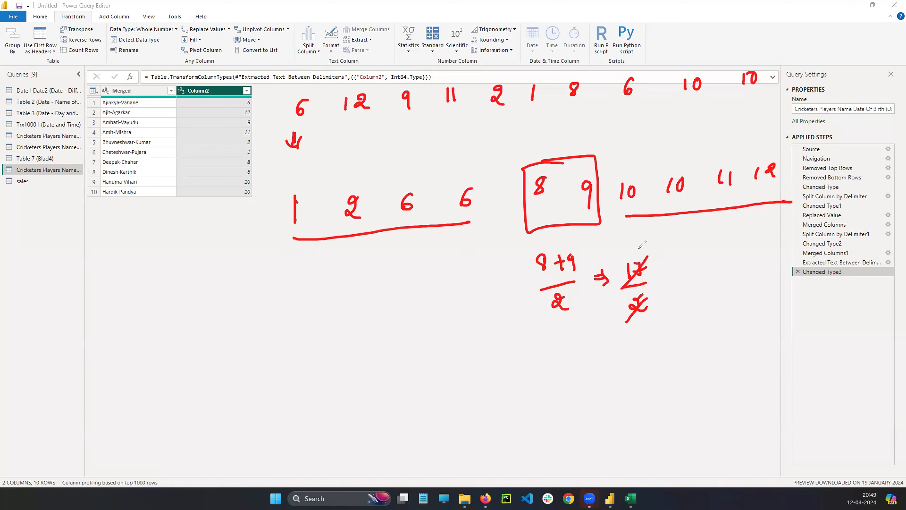
mouse_move(645, 244)
left_mouse_down()
mouse_move(637, 254)
mouse_move(641, 245)
mouse_move(660, 279)
mouse_move(668, 272)
left_mouse_up()
left_click(655, 249)
mouse_move(678, 259)
left_mouse_down()
mouse_move(658, 293)
mouse_move(667, 256)
left_mouse_up()
left_click_drag(671, 244, 683, 242)
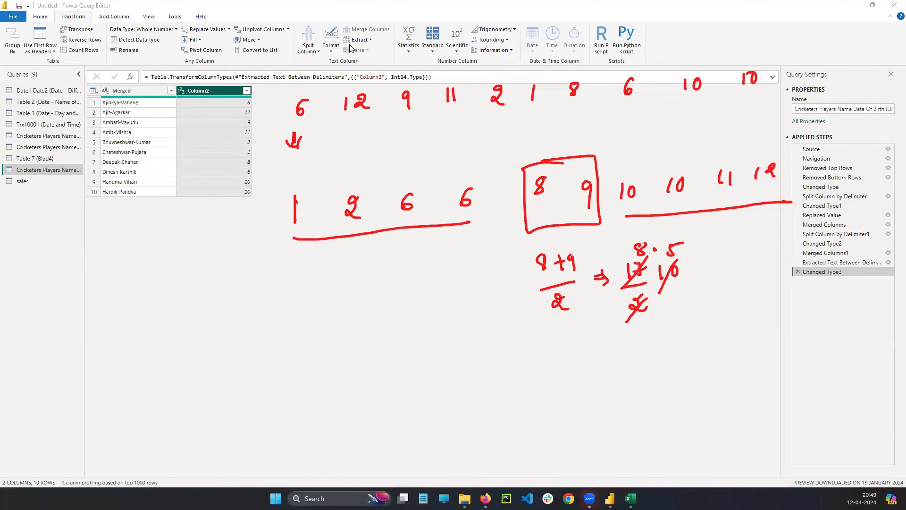
Open the Statistics operations for Column2.
left_click(409, 50)
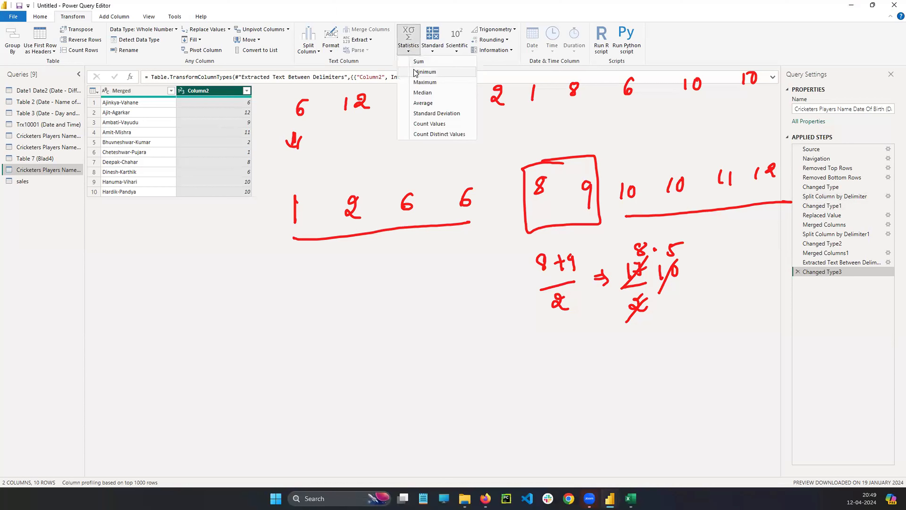
Calculate the median of Column2 and remove the calculated step from the query.
left_click(410, 97)
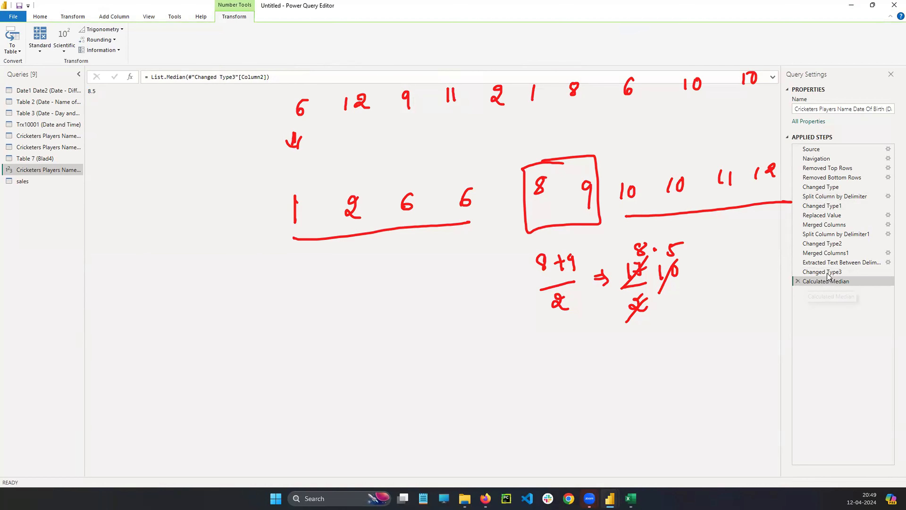
left_click(797, 281)
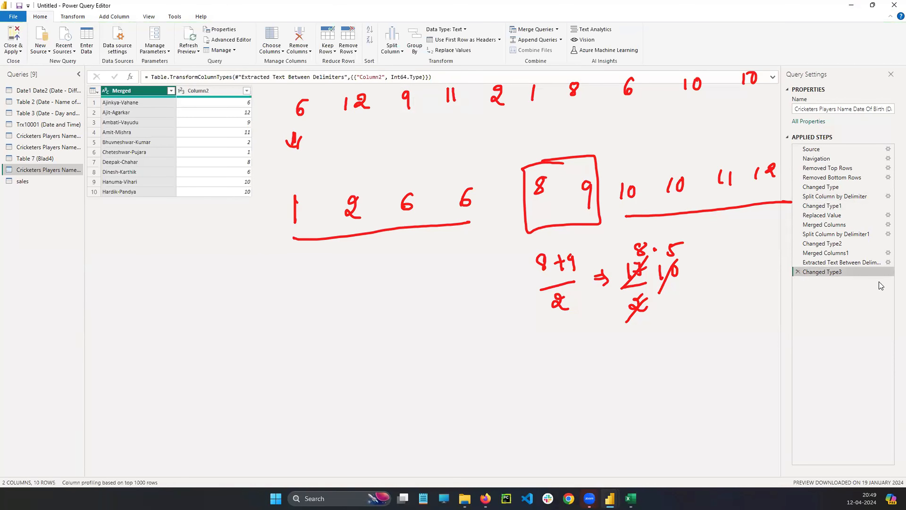
Select Column2 and open the statistics options for it.
left_click(225, 92)
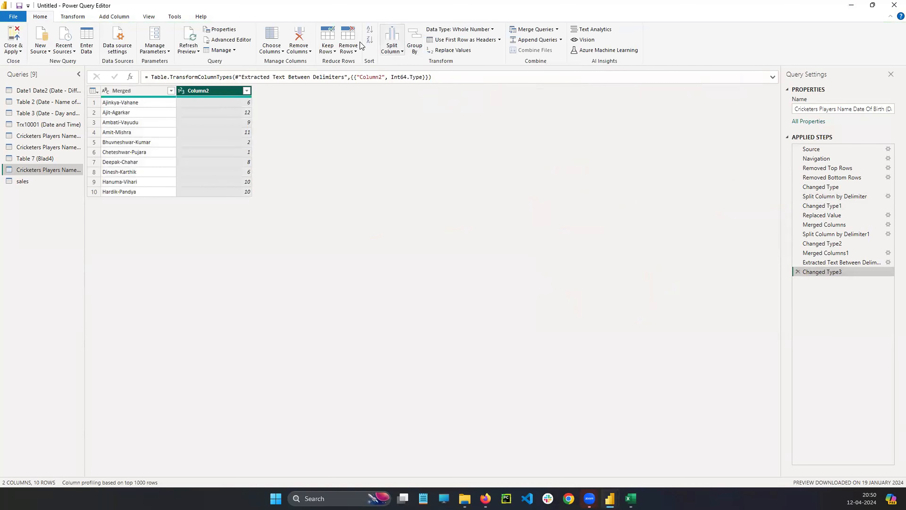
left_click(81, 19)
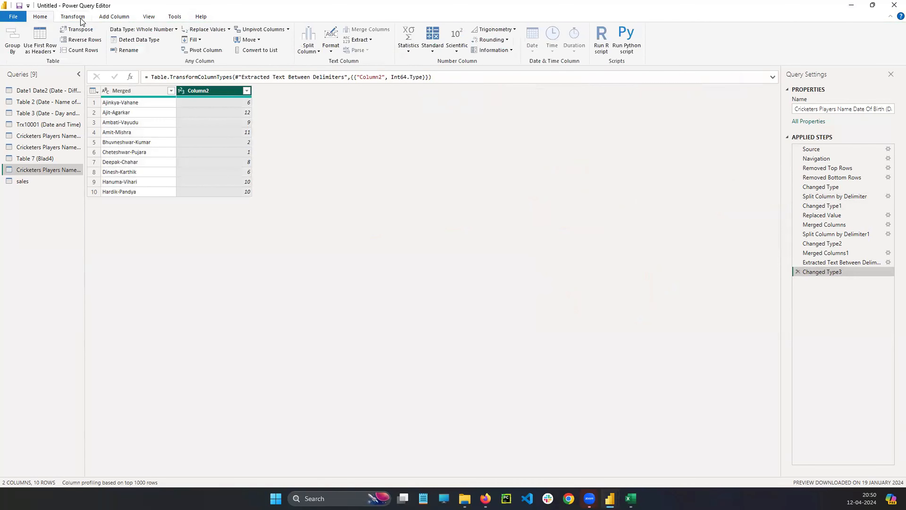
left_click(407, 52)
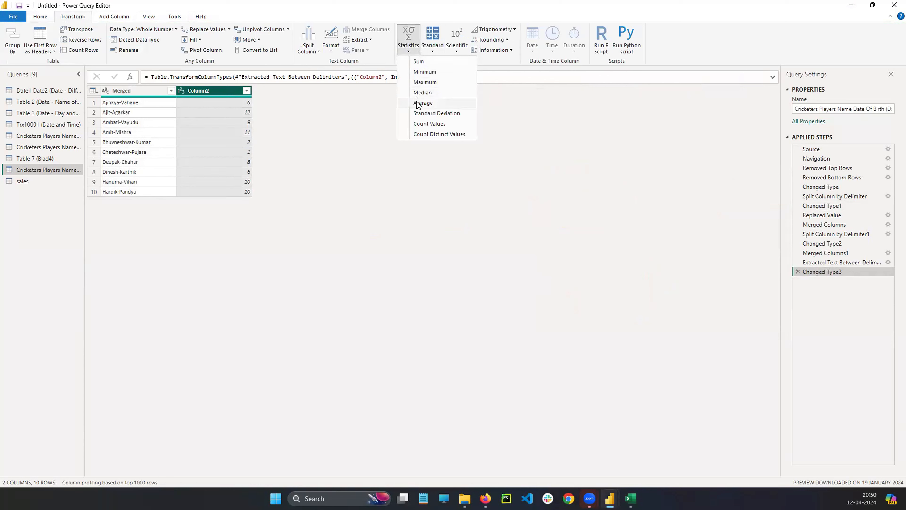
Circle the Column2 values, write the average calculation 75 / 10 ⇒ 0.75 beside the table, and clear the annotations.
left_click(873, 249)
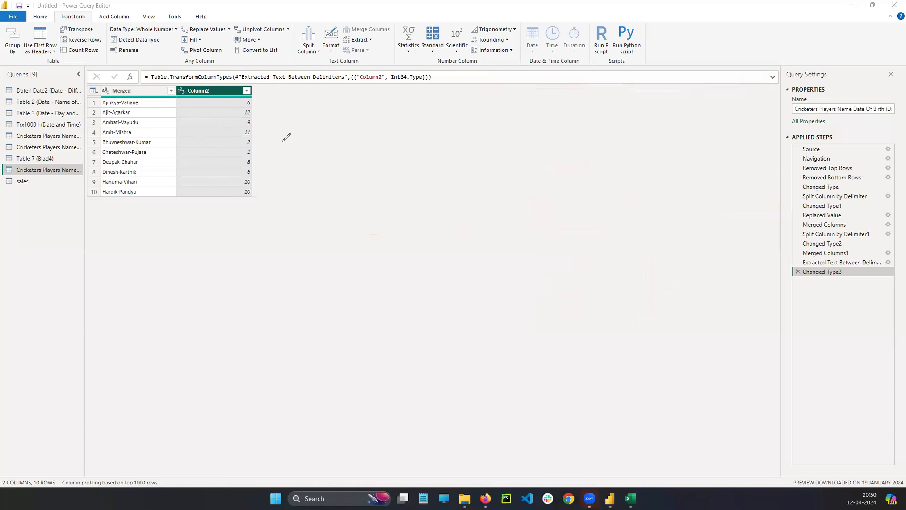
left_click_drag(307, 104, 304, 113)
mouse_move(250, 103)
left_mouse_down()
mouse_move(237, 108)
mouse_move(257, 195)
mouse_move(254, 98)
left_mouse_up()
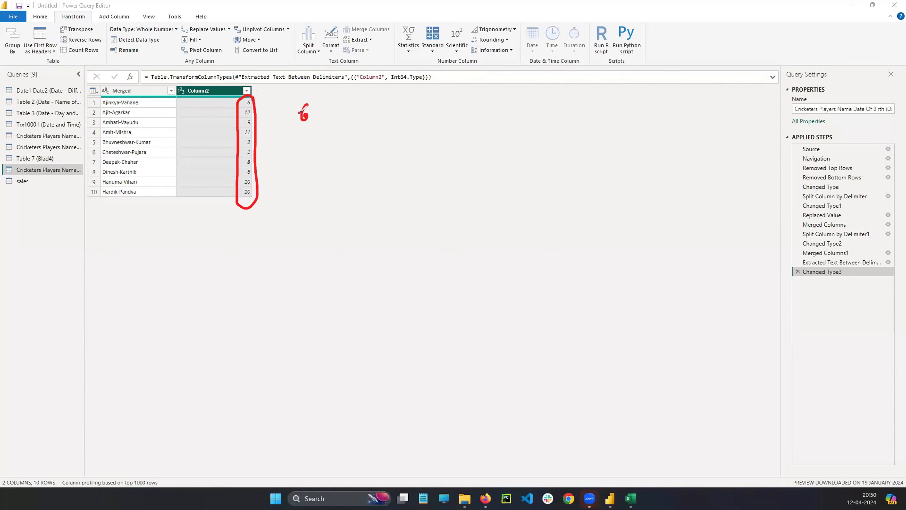
left_click_drag(345, 110, 350, 123)
left_click_drag(374, 108, 361, 120)
mouse_move(341, 134)
left_mouse_down()
mouse_move(390, 128)
mouse_move(359, 159)
left_mouse_up()
mouse_move(374, 147)
left_mouse_down()
mouse_move(379, 131)
mouse_move(429, 121)
left_mouse_up()
left_click_drag(425, 127, 429, 126)
mouse_move(430, 119)
left_mouse_down()
mouse_move(428, 132)
mouse_move(477, 118)
left_mouse_up()
left_click(462, 120)
mouse_move(478, 117)
left_mouse_down()
mouse_move(474, 124)
mouse_move(494, 108)
left_mouse_up()
left_click_drag(460, 137, 485, 133)
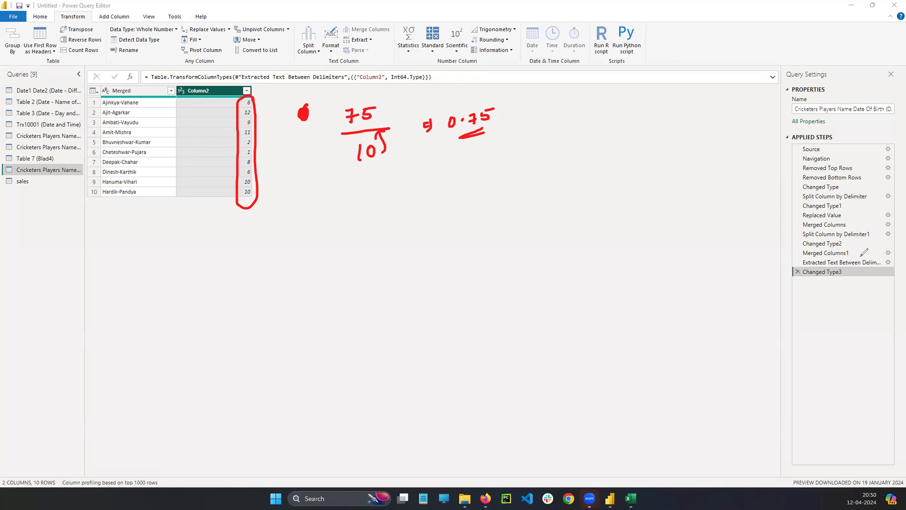
key("Escape")
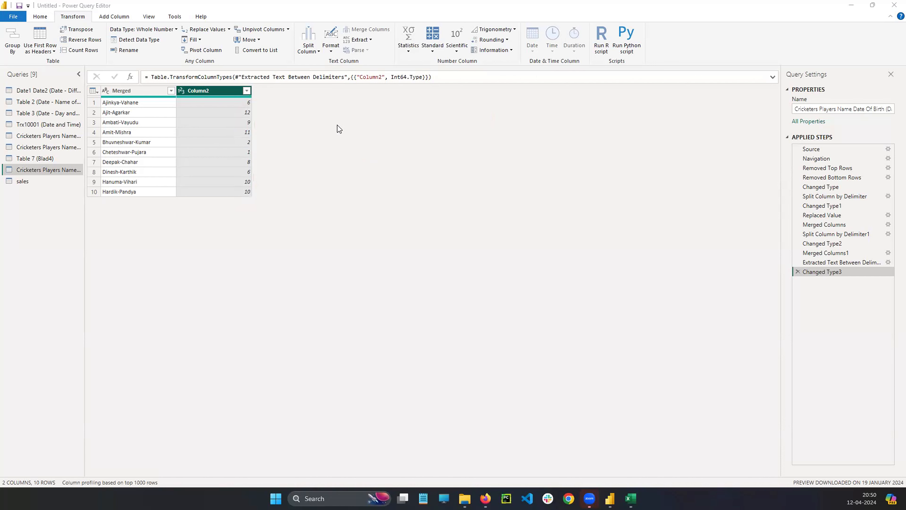
Calculate the average of Column2 and remove the calculated step from the query.
left_click(408, 41)
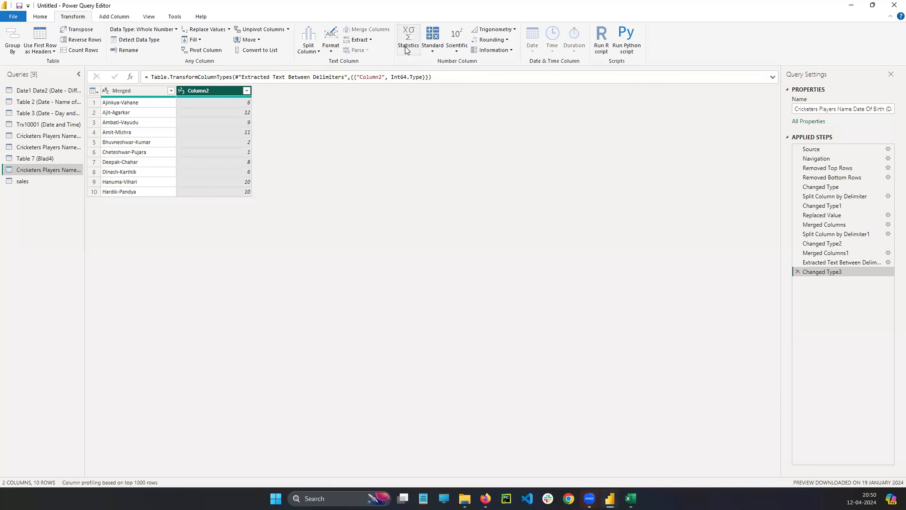
left_click(424, 103)
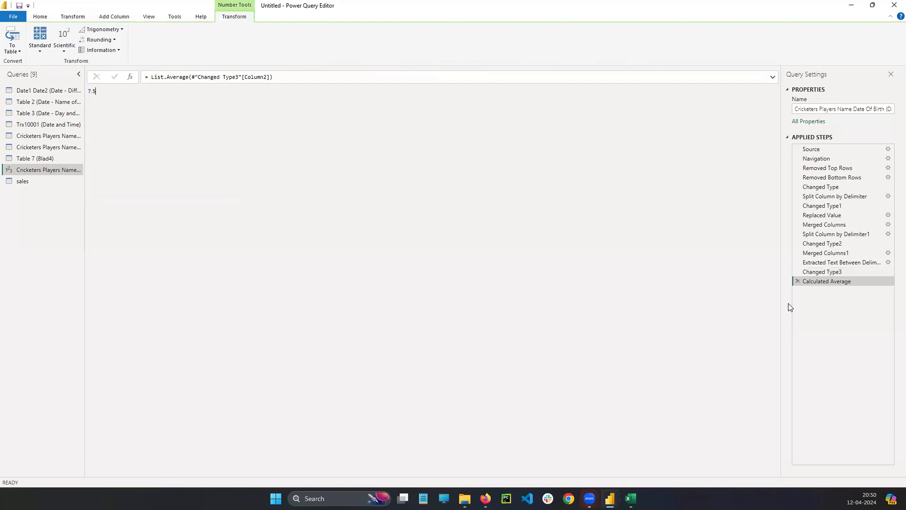
left_click(798, 282)
Select Column2 again and bring up the available statistical calculations.
left_click(230, 92)
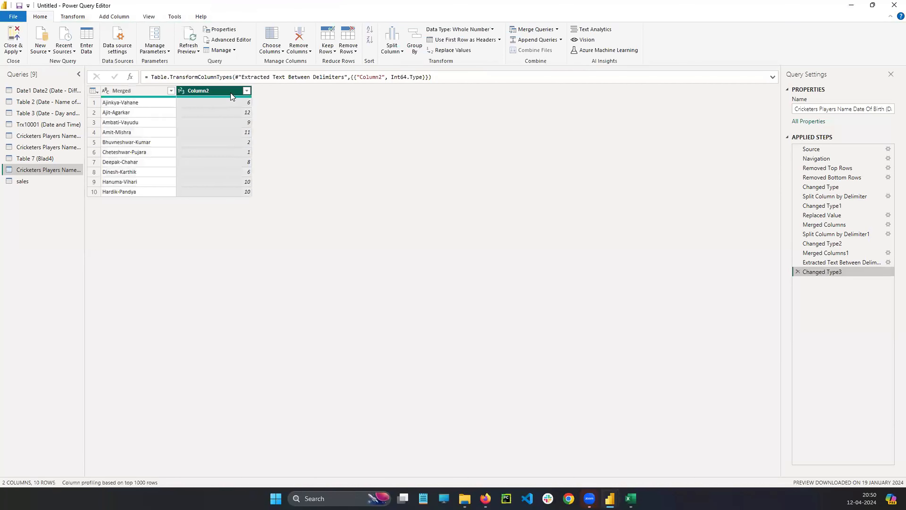
left_click(73, 18)
left_click(414, 51)
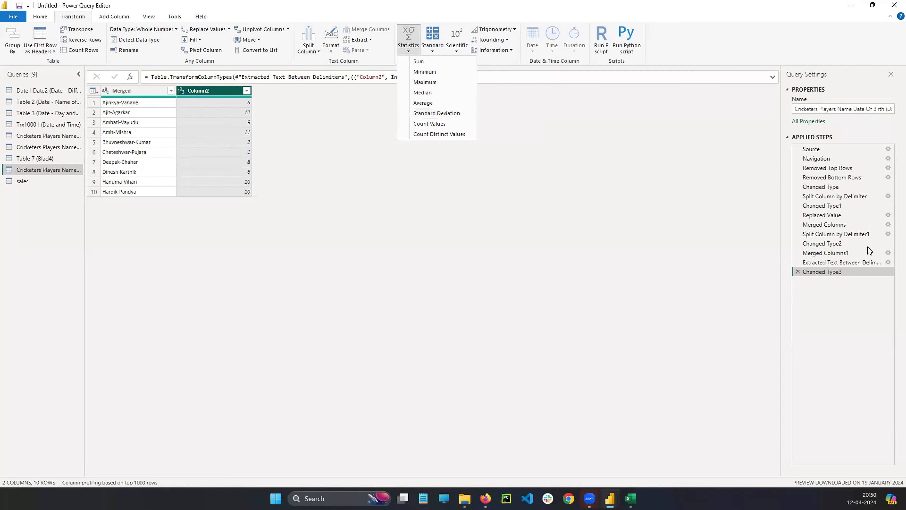
Write the standard deviation formula σ = √((xi − μ)² / (n − 1)) beside the table as an annotation.
left_click(302, 128)
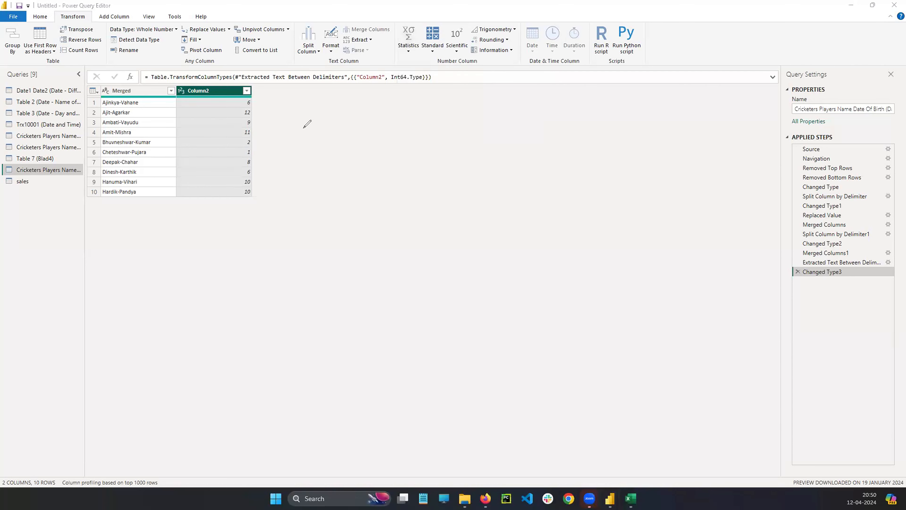
left_click_drag(303, 130, 320, 126)
mouse_move(381, 121)
left_mouse_down()
mouse_move(408, 127)
mouse_move(460, 90)
mouse_move(513, 86)
left_mouse_up()
left_click_drag(449, 111, 464, 115)
left_click_drag(468, 121, 470, 109)
mouse_move(480, 113)
left_mouse_down()
mouse_move(499, 113)
mouse_move(510, 100)
mouse_move(516, 116)
left_mouse_up()
mouse_move(450, 97)
left_mouse_down()
mouse_move(442, 107)
mouse_move(455, 125)
left_mouse_up()
left_click_drag(523, 96, 534, 99)
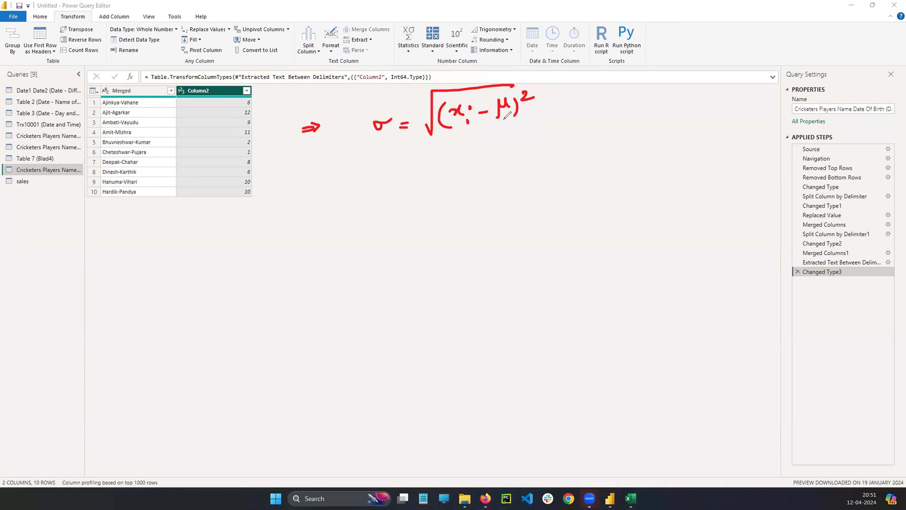
left_click_drag(451, 133, 520, 125)
mouse_move(476, 159)
left_mouse_down()
mouse_move(484, 149)
mouse_move(488, 162)
mouse_move(507, 156)
left_mouse_up()
left_click_drag(504, 149, 494, 152)
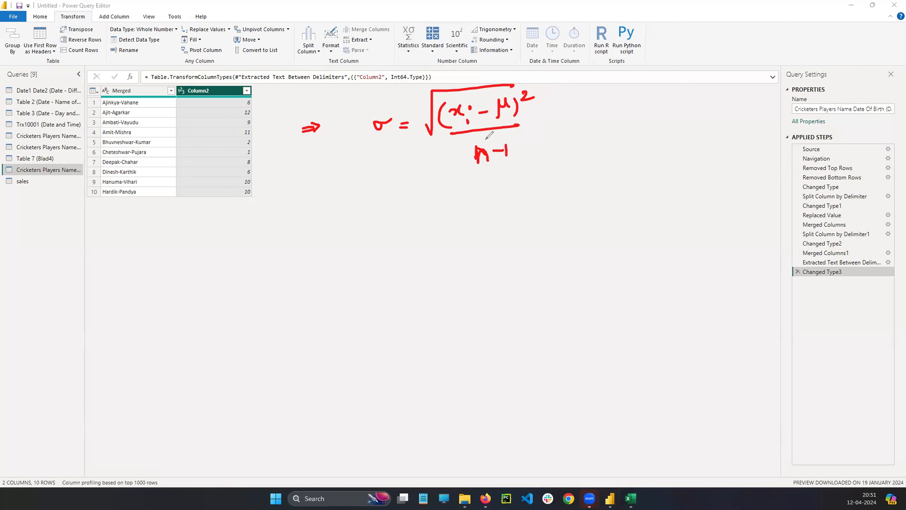
Clear the σ formula and write the sample standard deviation formula s = √((xi − x̄)² / (n − 1)) beside the table.
left_click(843, 348)
mouse_move(310, 137)
left_mouse_down()
mouse_move(322, 158)
mouse_move(353, 149)
left_mouse_up()
key("ctrl+z")
left_click(331, 145)
mouse_move(345, 154)
left_mouse_down()
mouse_move(502, 102)
mouse_move(546, 101)
left_mouse_up()
left_click_drag(411, 125, 414, 137)
mouse_move(427, 137)
left_mouse_down()
mouse_move(476, 133)
mouse_move(486, 126)
mouse_move(477, 118)
left_mouse_up()
left_click(427, 129)
left_click_drag(486, 116, 481, 140)
left_click_drag(412, 121, 414, 150)
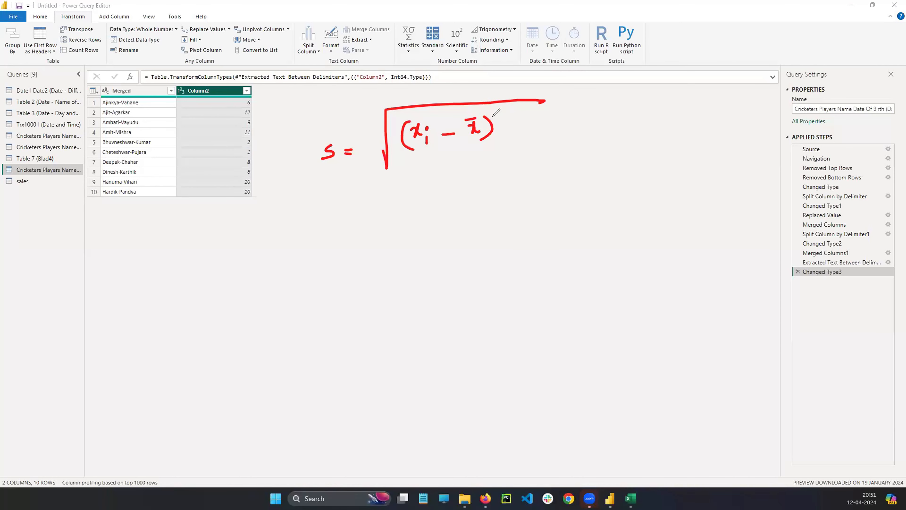
left_click_drag(496, 114, 507, 118)
left_click_drag(408, 156, 495, 146)
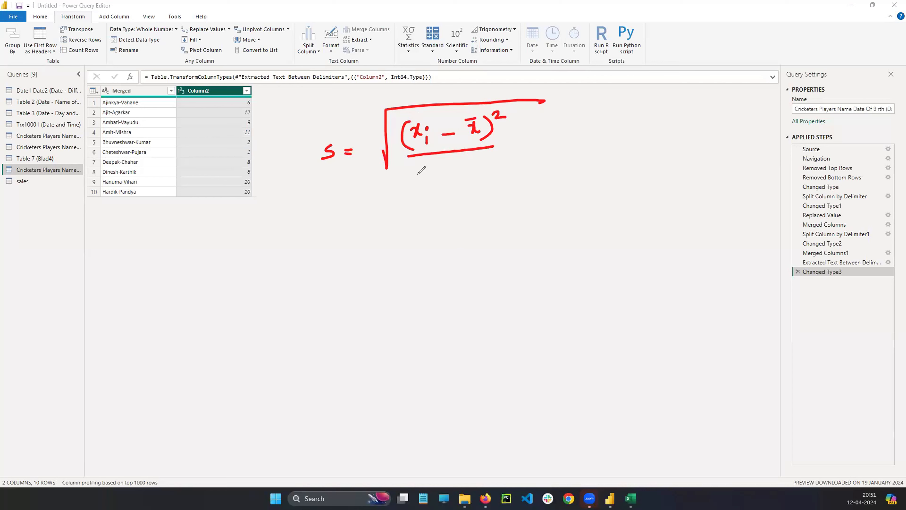
mouse_move(419, 173)
left_mouse_down()
mouse_move(433, 185)
mouse_move(447, 175)
left_mouse_up()
left_click_drag(455, 171, 454, 182)
Circle the first Column2 value, note the mean 7.5 under the column, and write the first term (6 − 7.5)² below it.
left_click_drag(94, 260, 106, 257)
left_click_drag(94, 263, 106, 261)
left_click_drag(101, 253, 104, 265)
left_click_drag(250, 97, 252, 97)
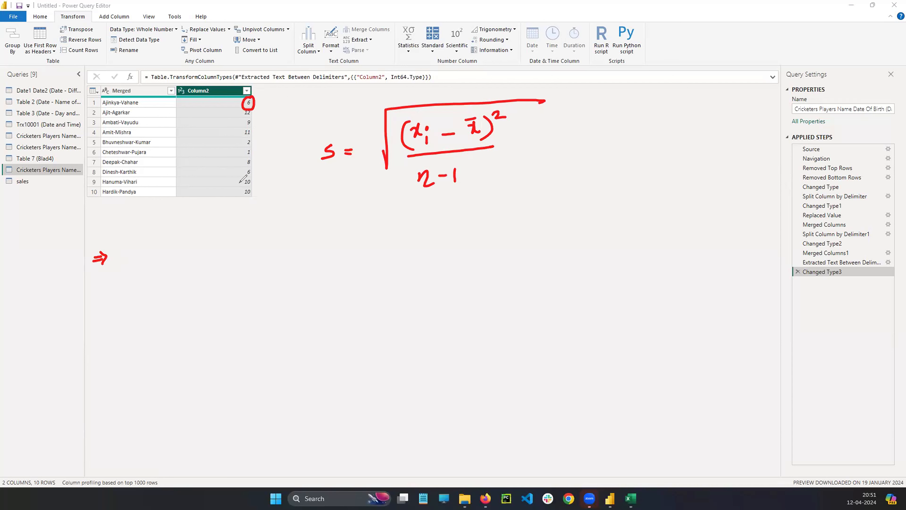
mouse_move(239, 202)
left_mouse_down()
mouse_move(259, 202)
mouse_move(237, 222)
mouse_move(256, 213)
mouse_move(254, 222)
mouse_move(250, 207)
mouse_move(270, 223)
left_mouse_up()
left_click(251, 217)
left_click_drag(159, 262, 154, 273)
left_click_drag(170, 270, 211, 275)
left_click(200, 267)
left_click_drag(222, 257, 224, 281)
mouse_move(149, 260)
left_mouse_down()
mouse_move(144, 282)
mouse_move(154, 289)
left_mouse_up()
left_click_drag(231, 246, 244, 254)
mouse_move(243, 269)
left_mouse_down()
mouse_move(256, 267)
mouse_move(251, 279)
left_mouse_up()
Add a summation sign running from i = 1 to n in front of the root in the s formula.
left_click_drag(369, 140, 361, 173)
left_click(361, 160)
left_click_drag(364, 163, 370, 165)
left_click_drag(377, 162, 377, 168)
left_click_drag(362, 127, 369, 138)
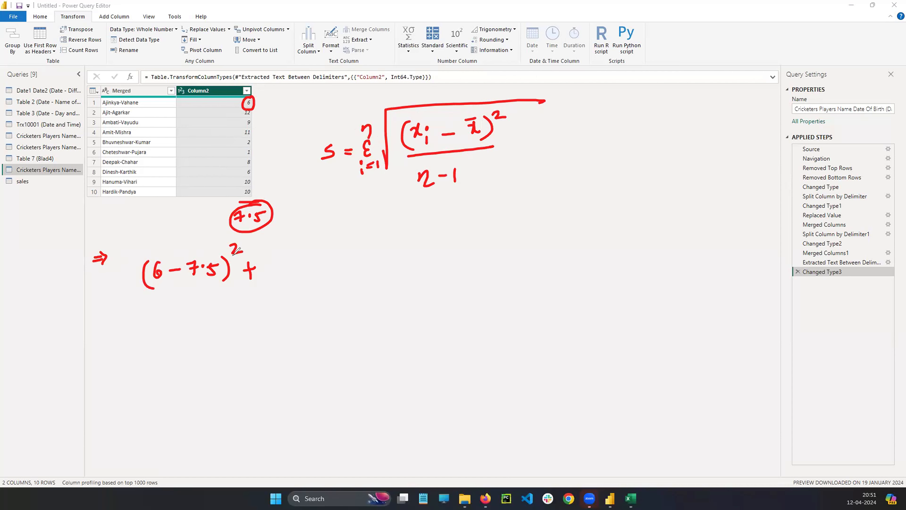
Extend the worked sum with the terms (12 − 7.5)² and (9 − 7.5)².
mouse_move(274, 256)
left_mouse_down()
mouse_move(273, 271)
mouse_move(298, 262)
left_mouse_up()
mouse_move(301, 257)
left_mouse_down()
mouse_move(305, 267)
mouse_move(327, 265)
left_mouse_up()
left_click(317, 257)
left_click_drag(340, 247, 338, 269)
left_click_drag(271, 250, 282, 281)
left_click_drag(338, 228, 366, 260)
left_click_drag(361, 254, 361, 271)
left_click_drag(387, 241, 382, 264)
mouse_move(401, 244)
left_mouse_down()
mouse_move(392, 264)
mouse_move(409, 254)
left_mouse_up()
mouse_move(413, 245)
left_mouse_down()
mouse_move(421, 257)
mouse_move(439, 254)
left_mouse_up()
left_click(427, 251)
mouse_move(446, 235)
left_mouse_down()
mouse_move(450, 254)
mouse_move(457, 231)
mouse_move(466, 247)
left_mouse_up()
left_click_drag(462, 242, 460, 253)
Continue the worked sum with dots and end it with the last term (10 − 7.5)².
left_click(476, 248)
left_click(486, 247)
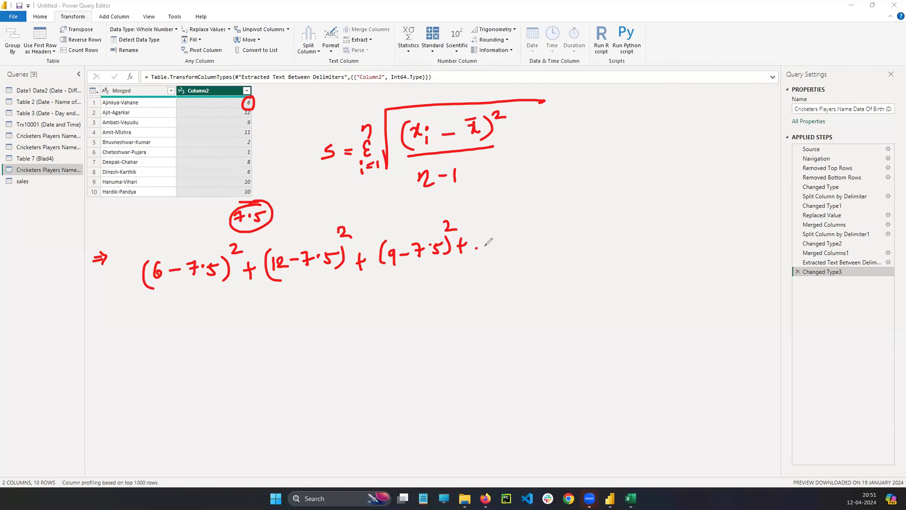
left_click(496, 246)
left_click(506, 246)
left_click_drag(520, 243, 534, 242)
mouse_move(525, 236)
left_mouse_down()
mouse_move(527, 251)
mouse_move(548, 245)
left_mouse_up()
left_click_drag(557, 226, 572, 232)
mouse_move(575, 225)
left_mouse_down()
mouse_move(583, 222)
mouse_move(578, 242)
mouse_move(593, 241)
left_mouse_up()
left_click(590, 231)
left_click_drag(603, 221, 599, 242)
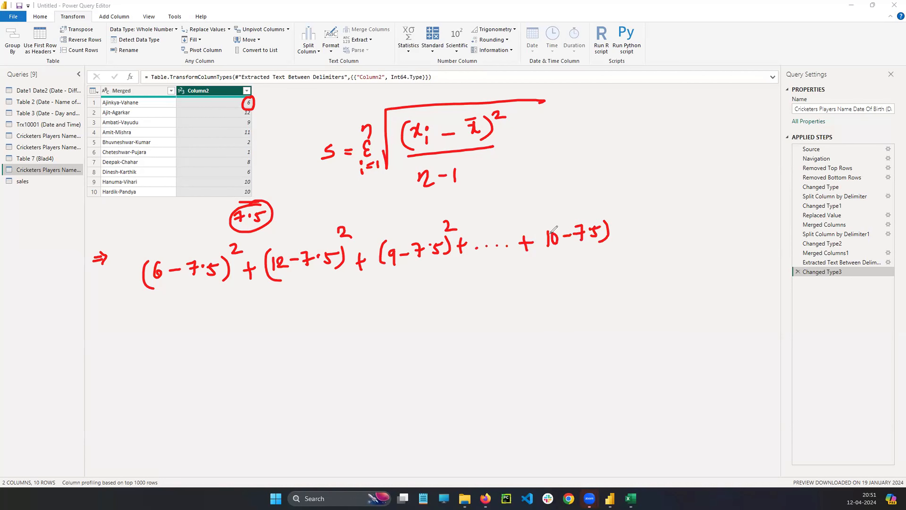
left_click_drag(547, 225, 547, 250)
left_click_drag(588, 202, 604, 213)
Complete the worked sum as a fraction over 9 under a square root, erasing the circled 7.5 note.
left_click_drag(145, 302, 615, 259)
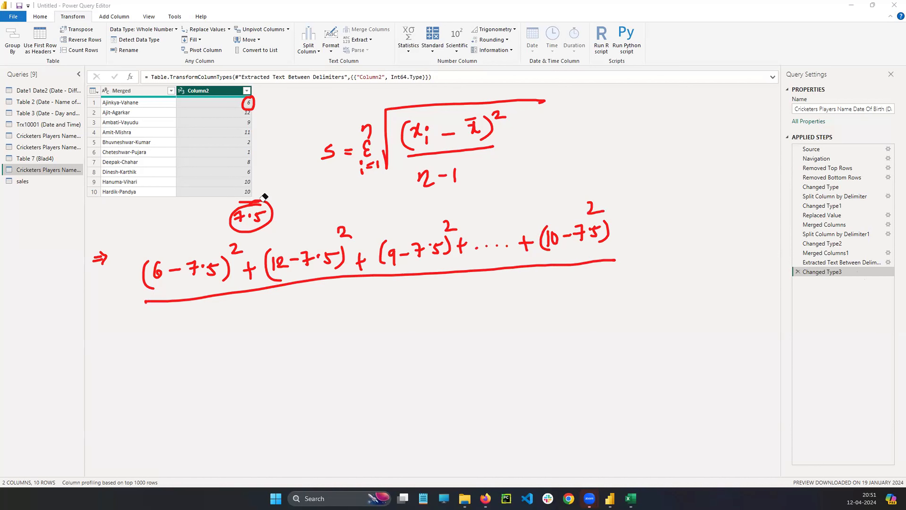
left_click_drag(264, 198, 267, 196)
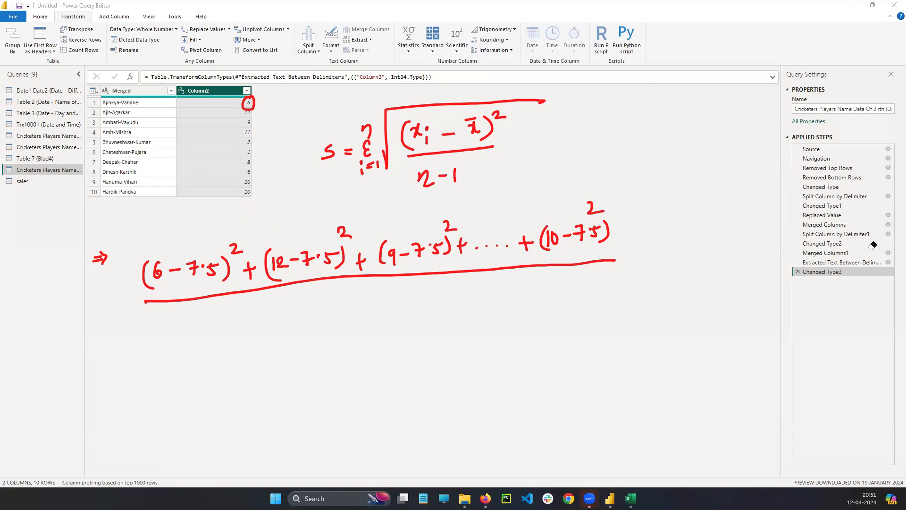
left_click_drag(341, 303, 340, 324)
left_click_drag(416, 195, 427, 194)
mouse_move(126, 309)
left_mouse_down()
mouse_move(140, 364)
mouse_move(282, 215)
mouse_move(599, 199)
left_mouse_up()
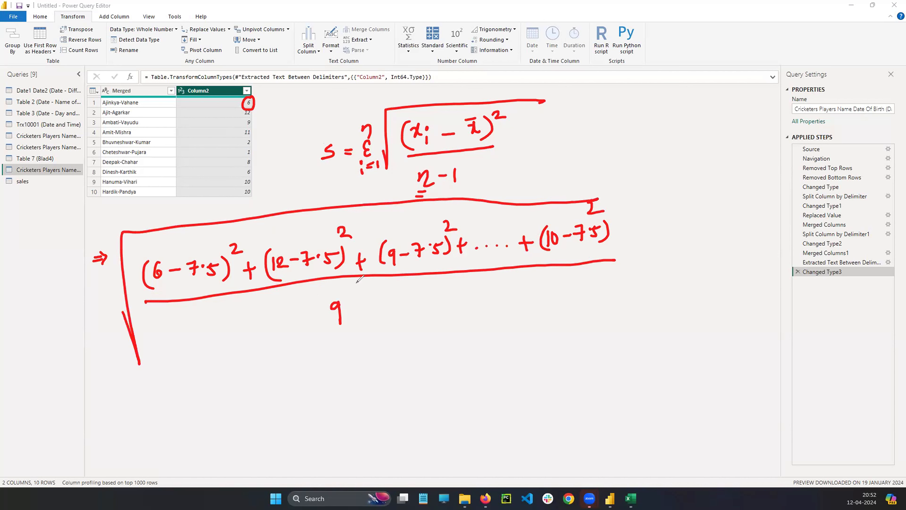
Sketch an arrow and empty parentheses under the worked fraction and clear all annotations from the screen.
mouse_move(177, 393)
left_mouse_down()
mouse_move(187, 387)
mouse_move(188, 401)
left_mouse_up()
left_click_drag(257, 373, 272, 402)
left_click_drag(310, 360, 306, 397)
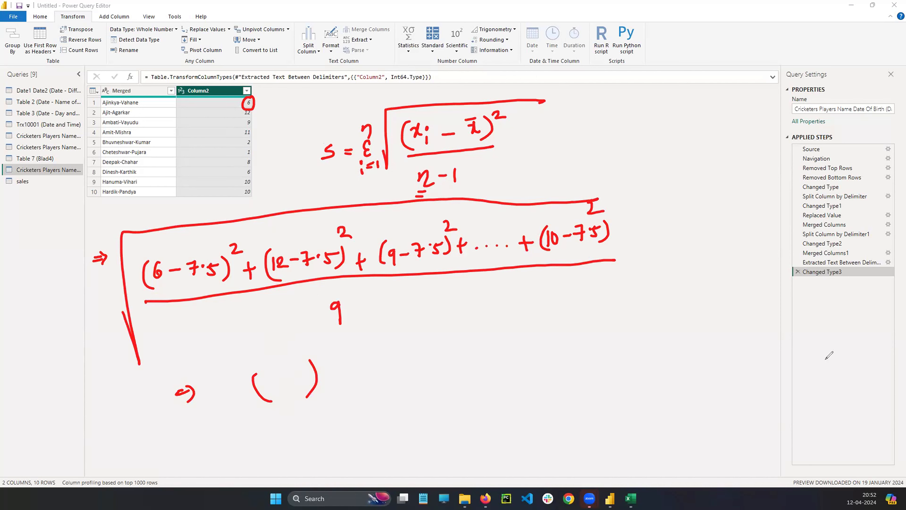
key("Escape")
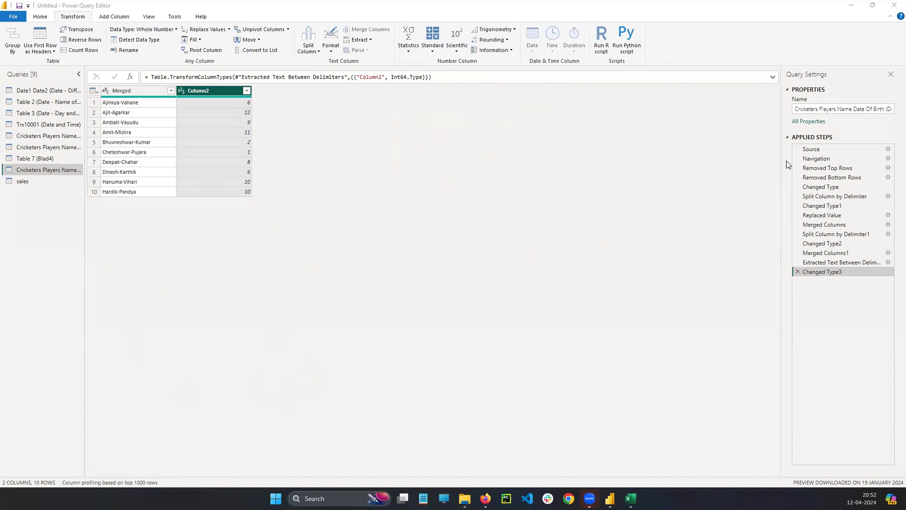
Calculate the standard deviation of Column2, highlight the resulting value, and remove the calculated step.
left_click(410, 50)
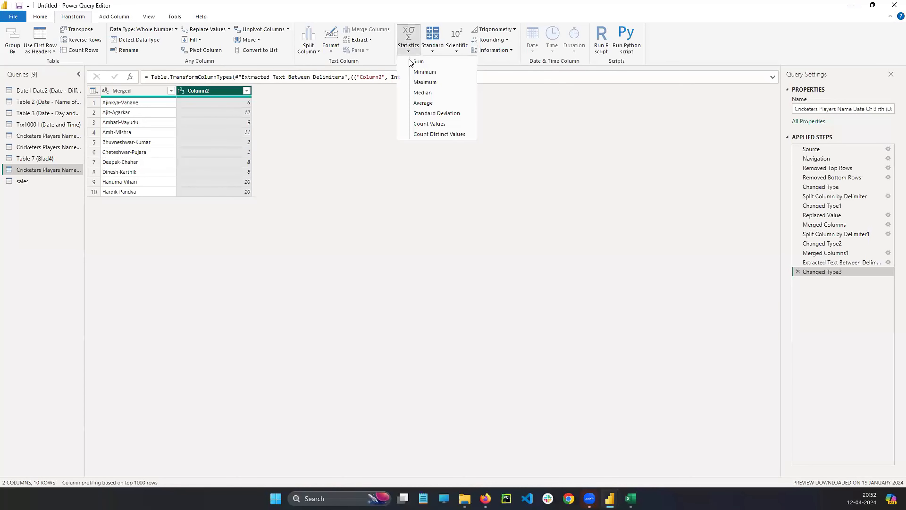
left_click(422, 114)
left_click_drag(92, 90, 142, 91)
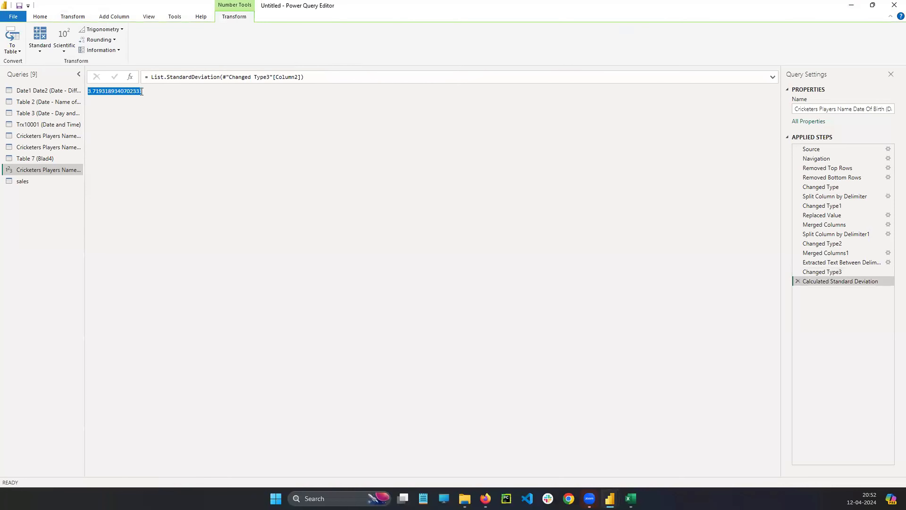
left_click(163, 94)
left_click(797, 281)
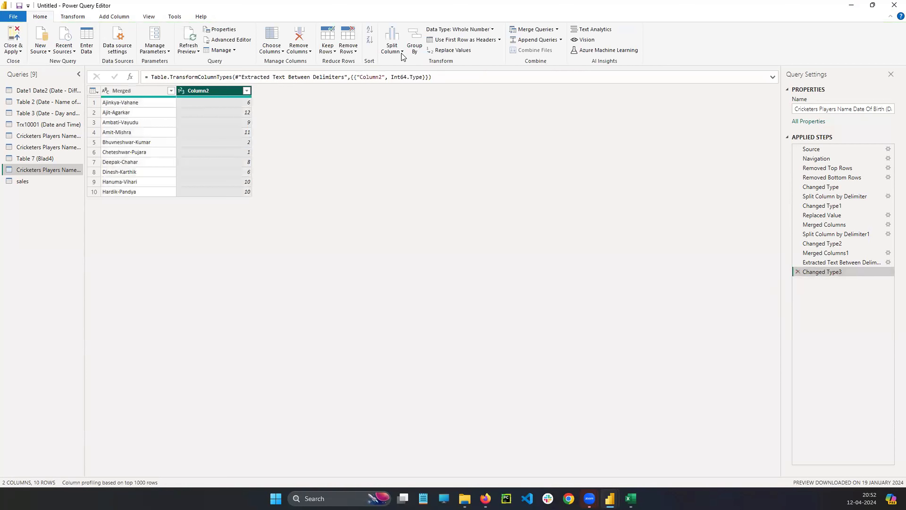
Count the values in Column2 and remove the calculated step from the query.
left_click(81, 18)
left_click(408, 39)
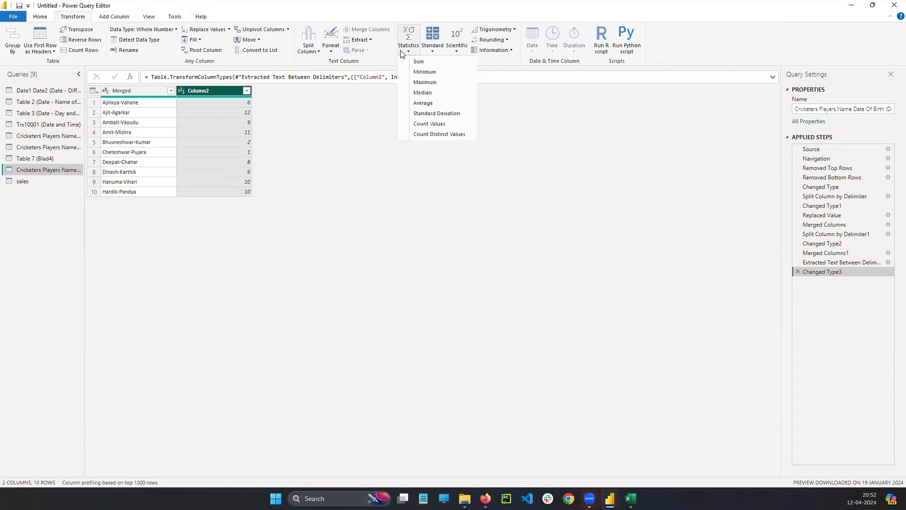
left_click(427, 125)
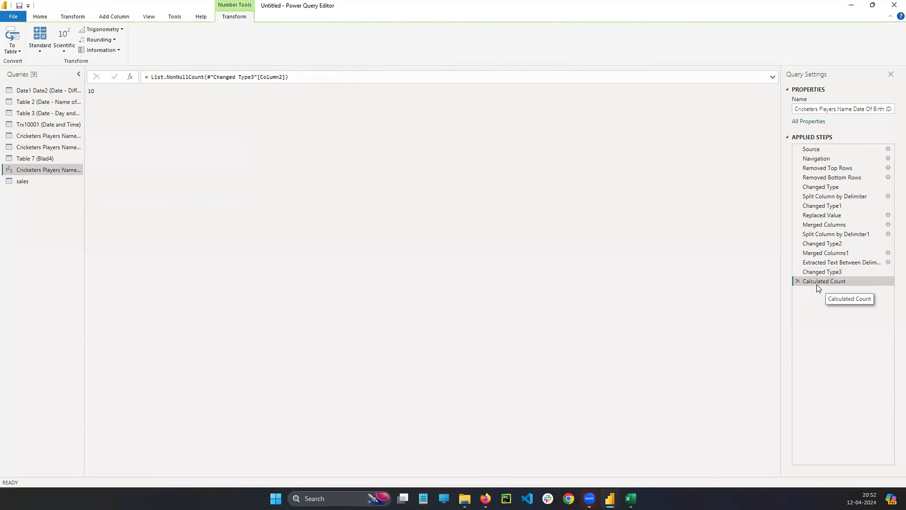
left_click(798, 281)
Count the distinct values in Column2 and remove the calculated step from the query.
left_click(223, 92)
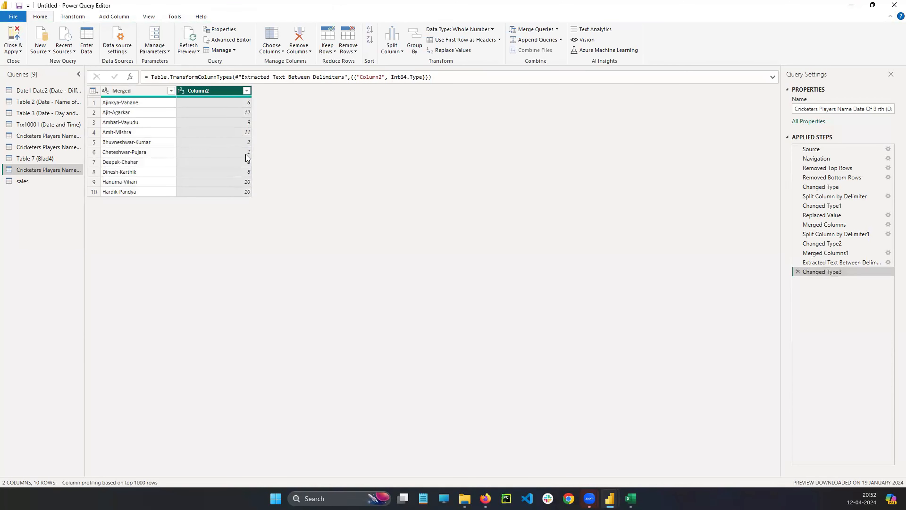
left_click(66, 17)
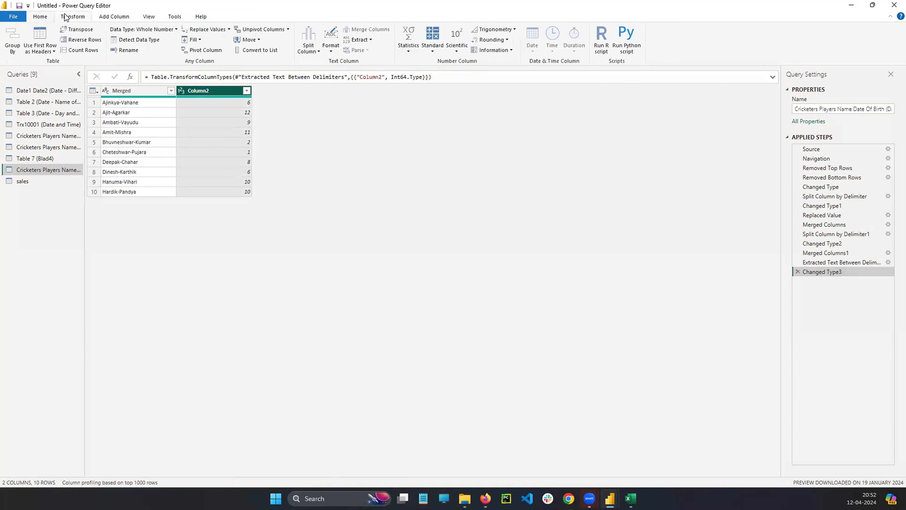
left_click(413, 48)
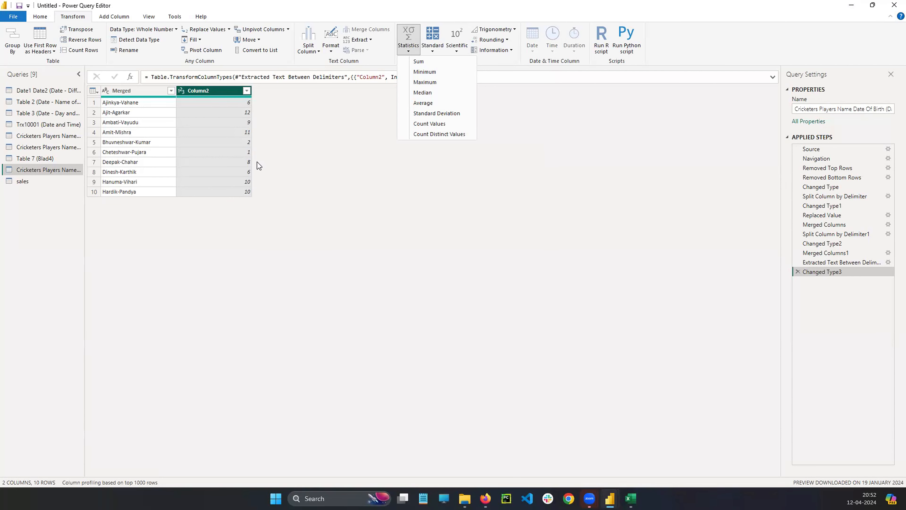
left_click(434, 133)
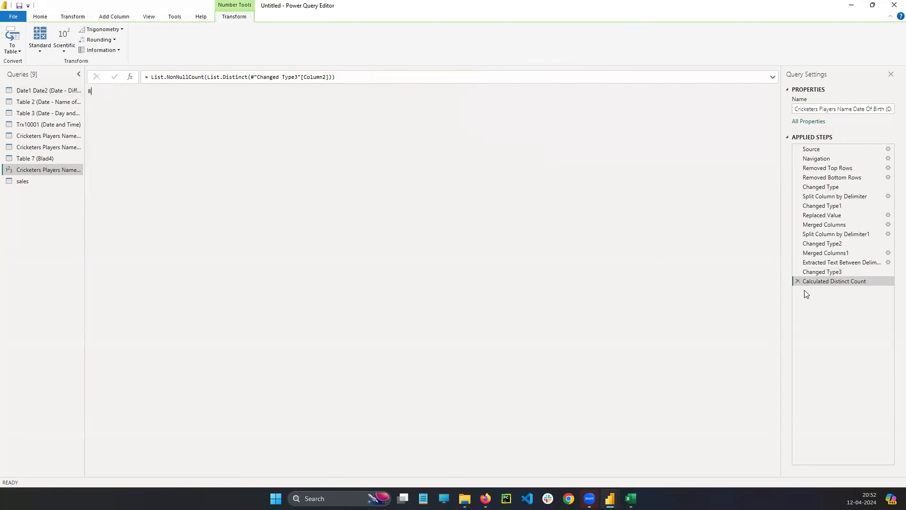
left_click(798, 280)
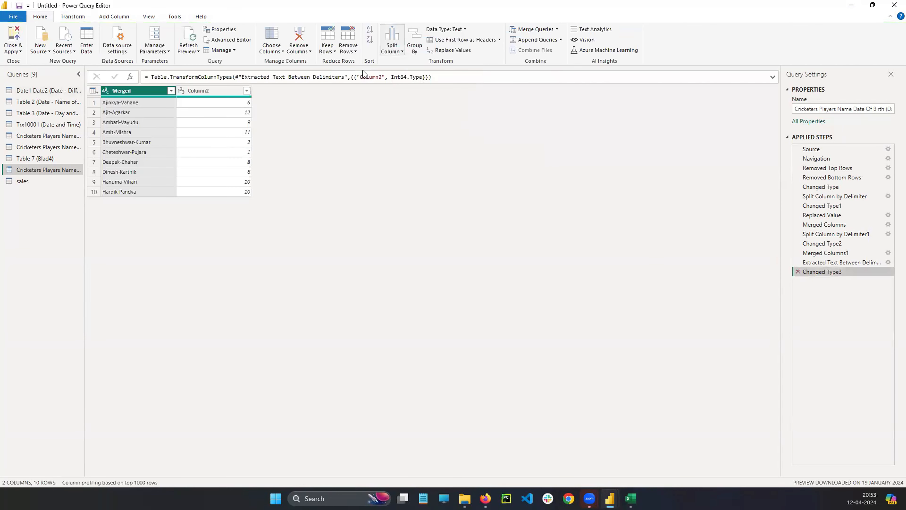
Select Column2 and look over the available statistics and standard calculations.
left_click(195, 91)
left_click(70, 18)
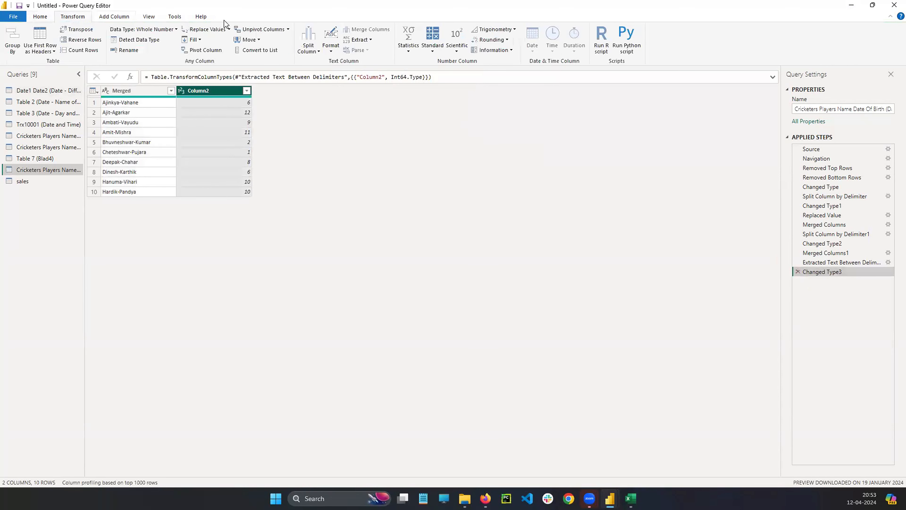
left_click(408, 39)
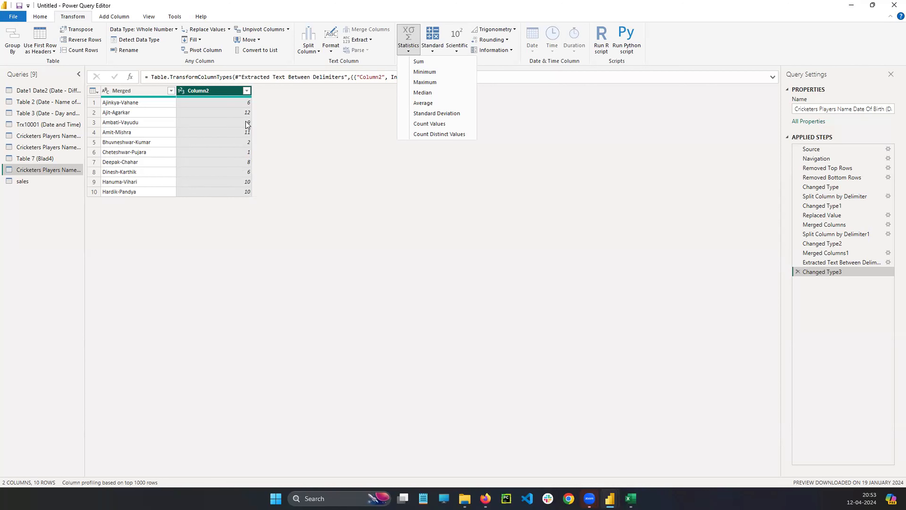
left_click(437, 51)
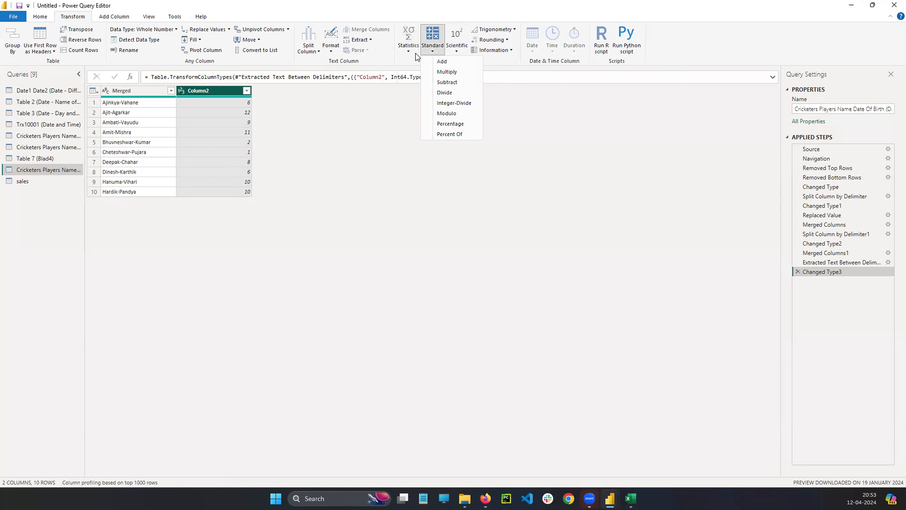
left_click(409, 52)
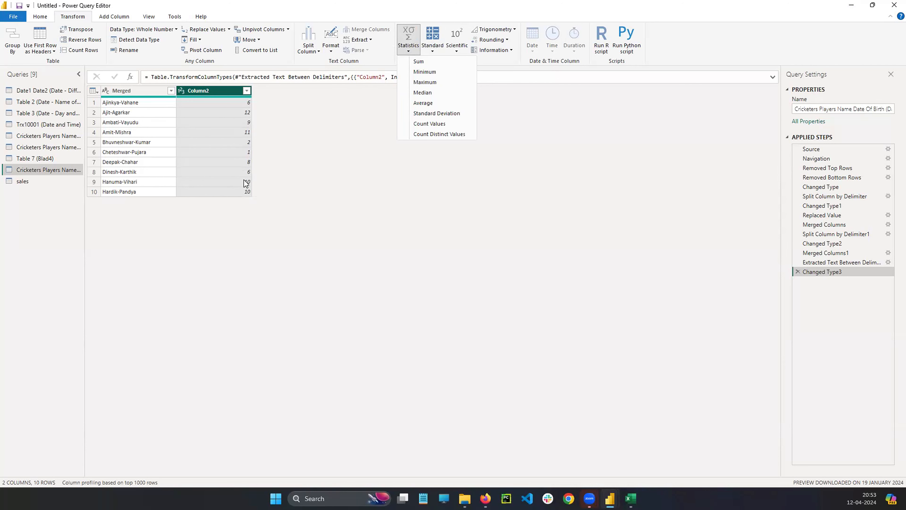
left_click(764, 351)
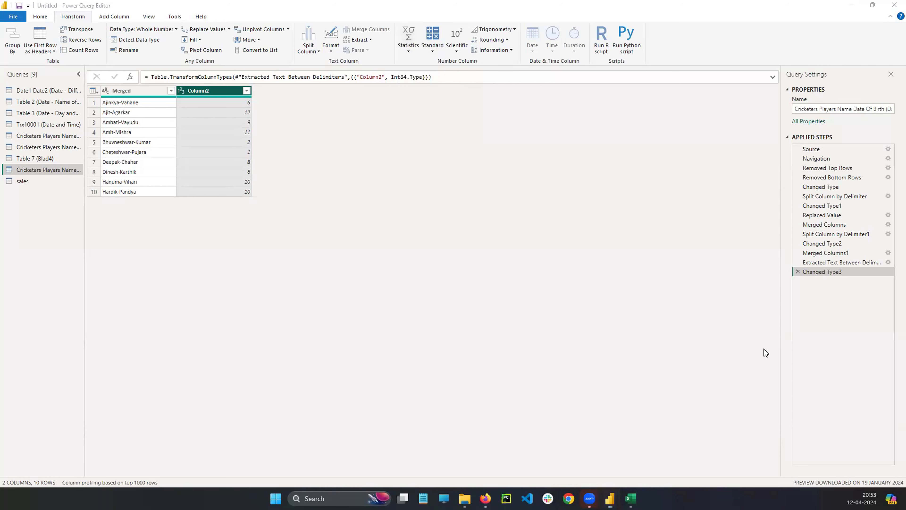
Draw red boxes around Column2 and its repeated 10 values, sketch a boxed pair beside the table, and clear the annotations.
left_click_drag(170, 79, 279, 224)
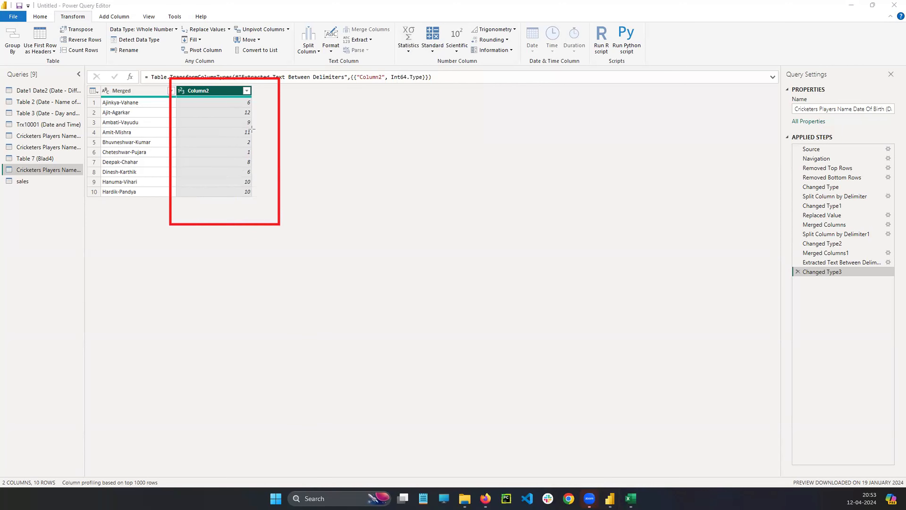
left_click_drag(311, 89, 336, 101)
left_click_drag(241, 178, 260, 198)
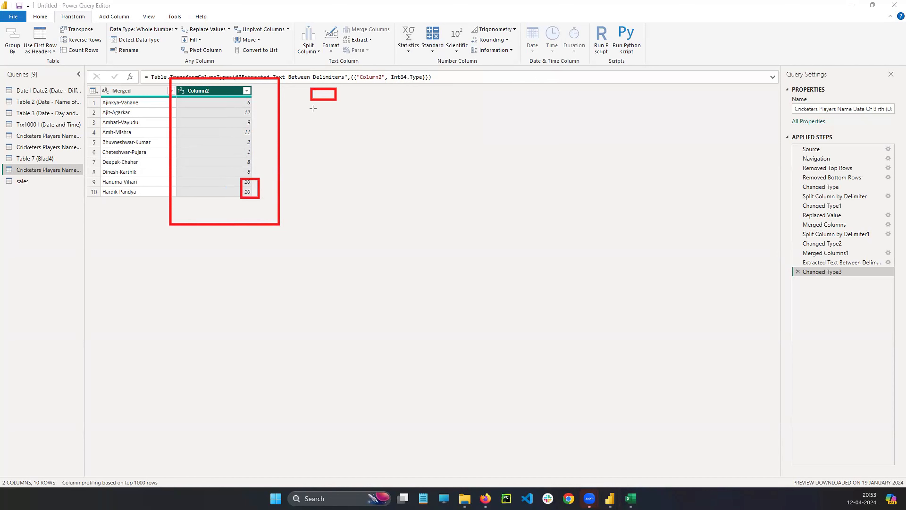
left_click_drag(313, 105, 337, 117)
left_click_drag(306, 76, 346, 133)
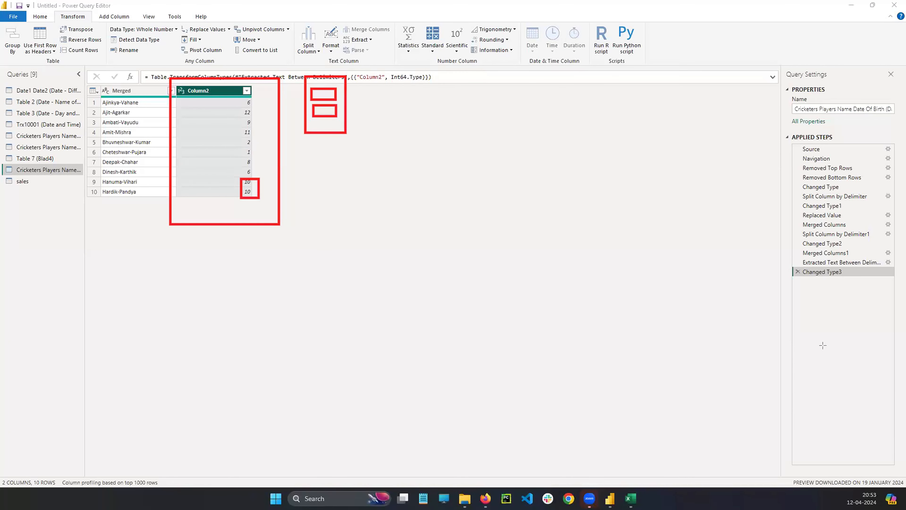
key("Escape")
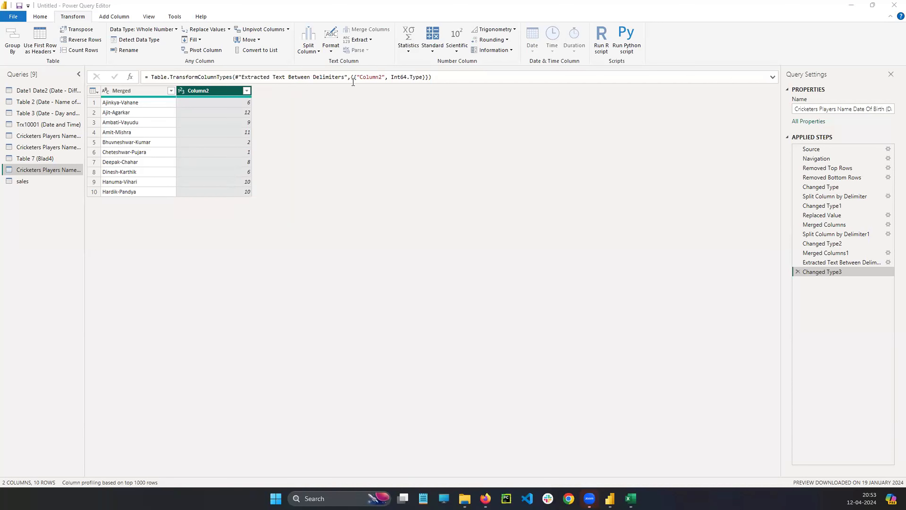
Repeat the distinct count on Column2 and remove that calculated step again.
left_click(410, 50)
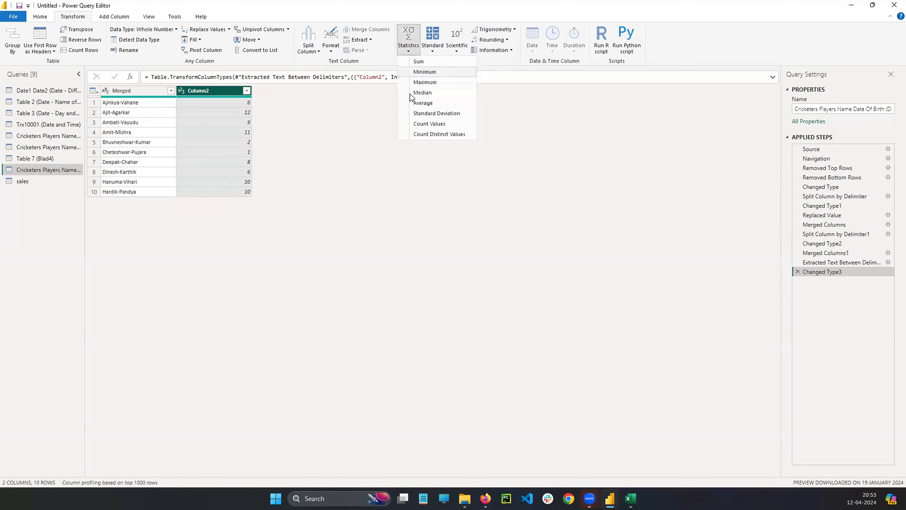
left_click(421, 134)
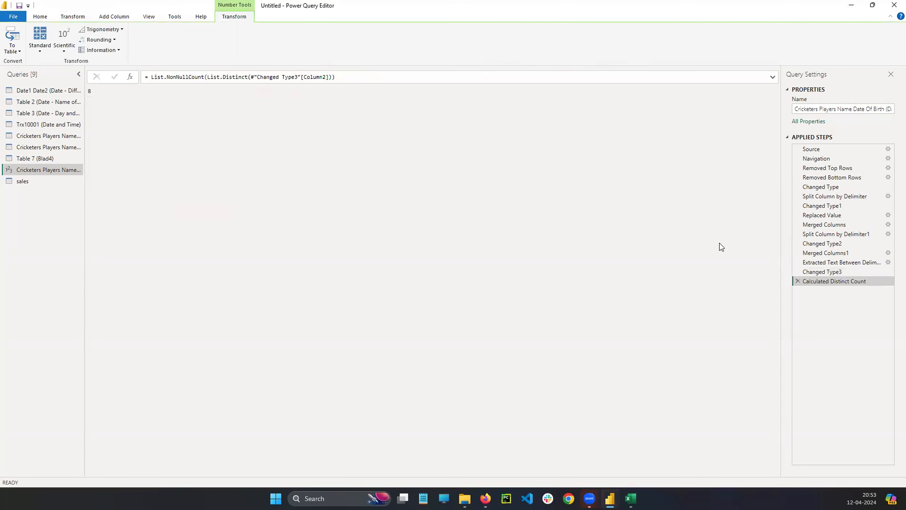
left_click(798, 281)
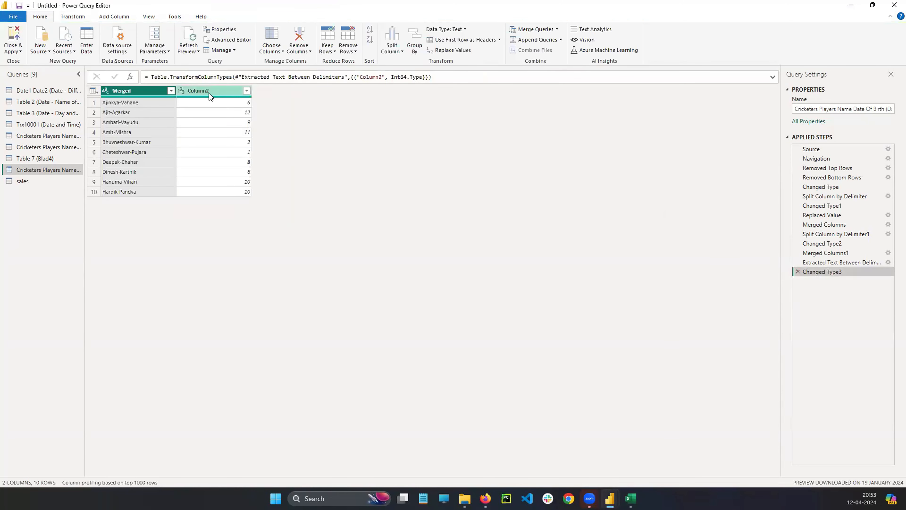
Add 10 to every value in Column2 with the standard Add operation.
left_click(209, 92)
left_click(82, 16)
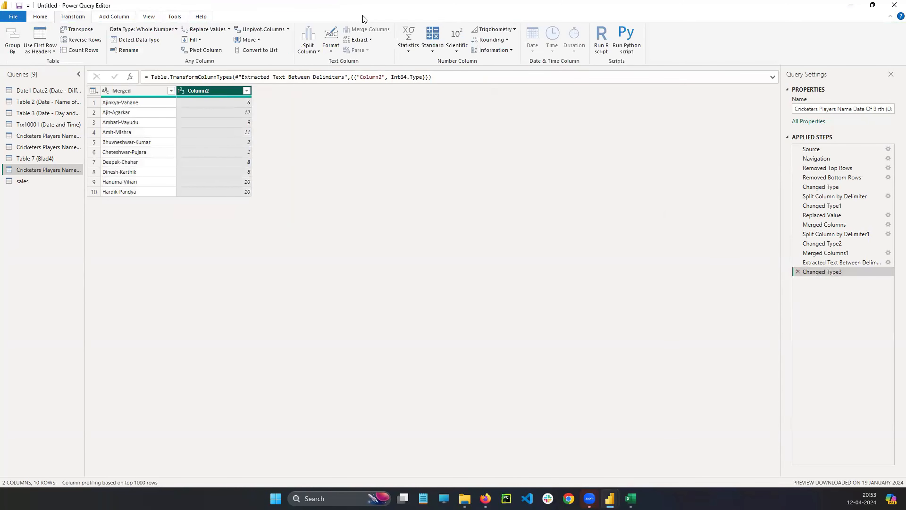
left_click(432, 49)
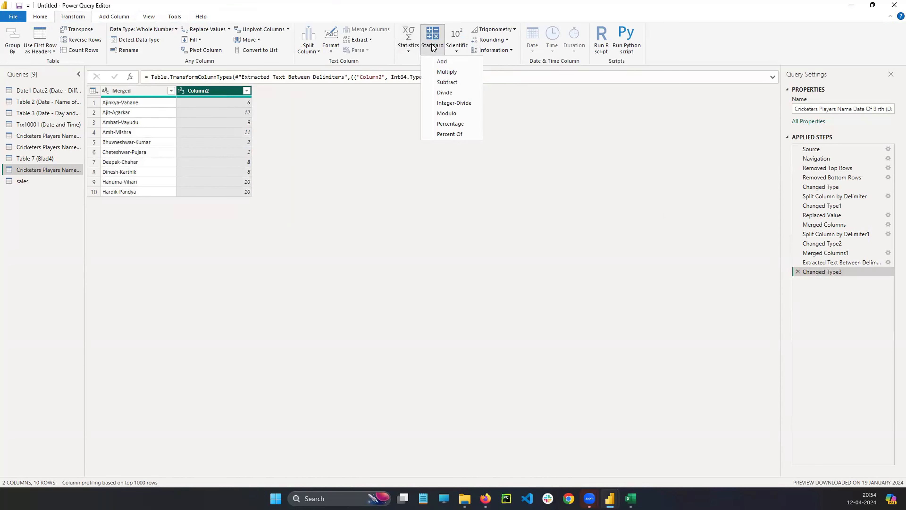
left_click(443, 61)
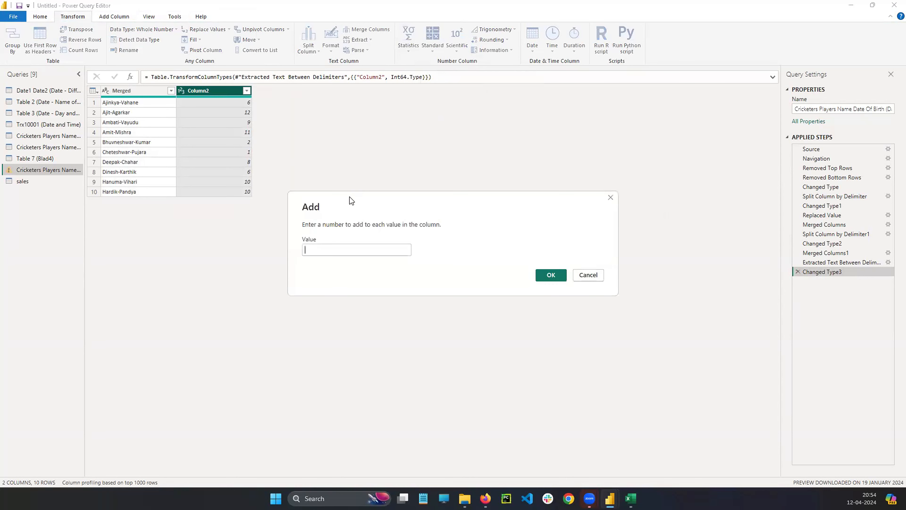
type("10")
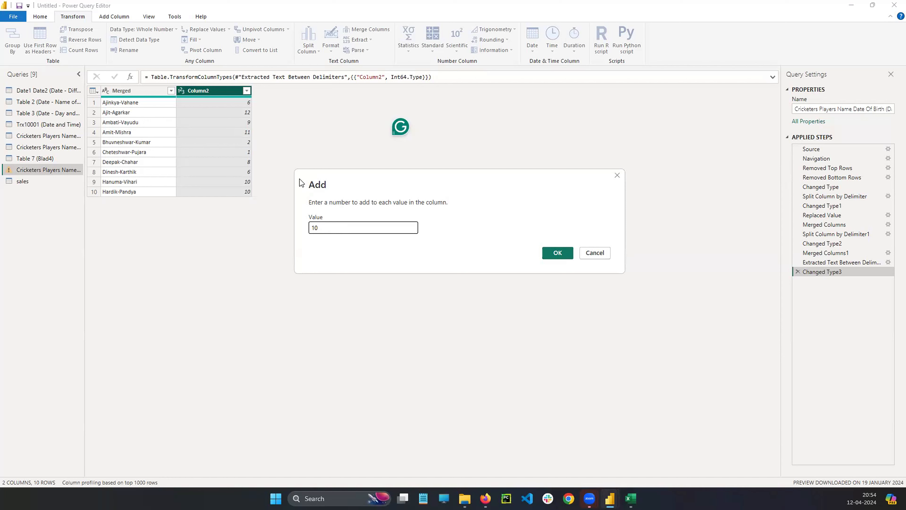
left_click(558, 251)
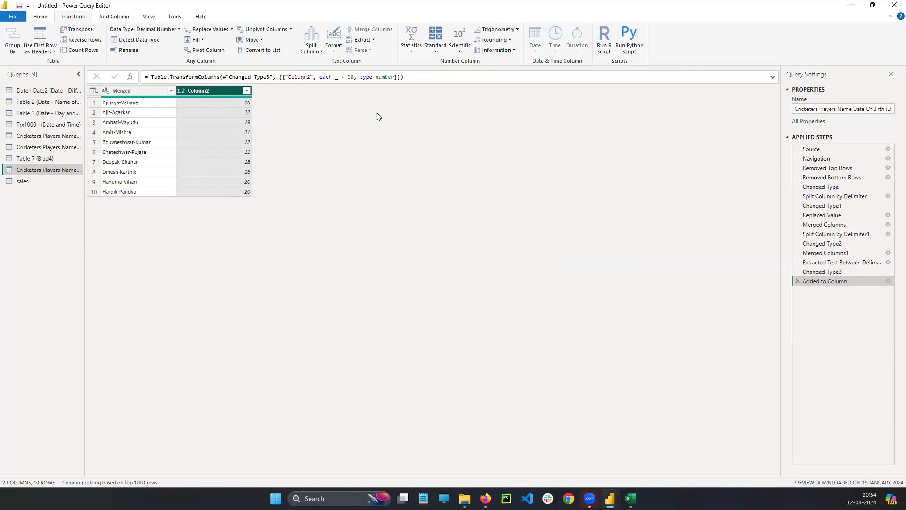
Multiply every value in Column2 by 2.
left_click(432, 50)
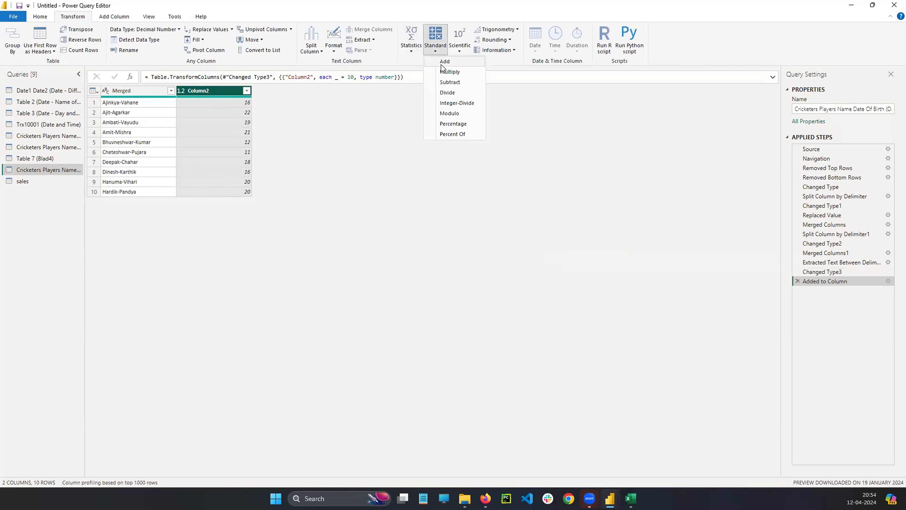
left_click(443, 78)
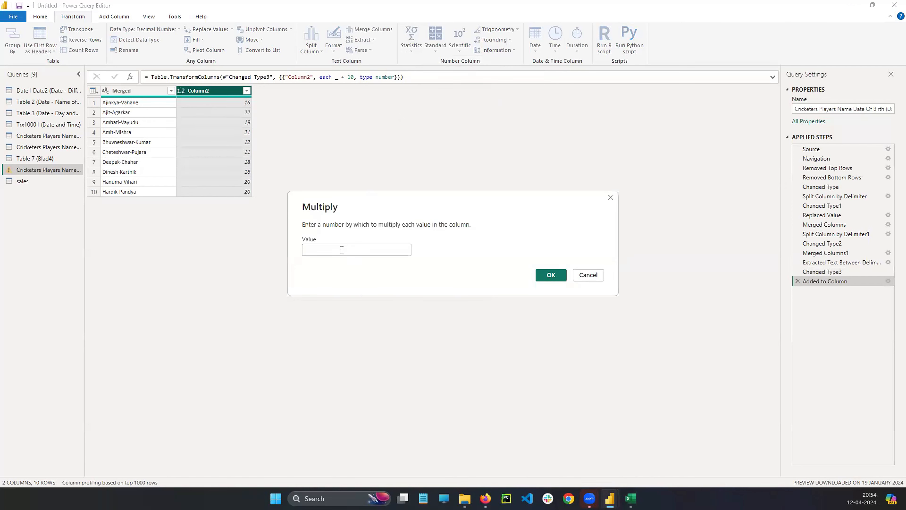
type("2")
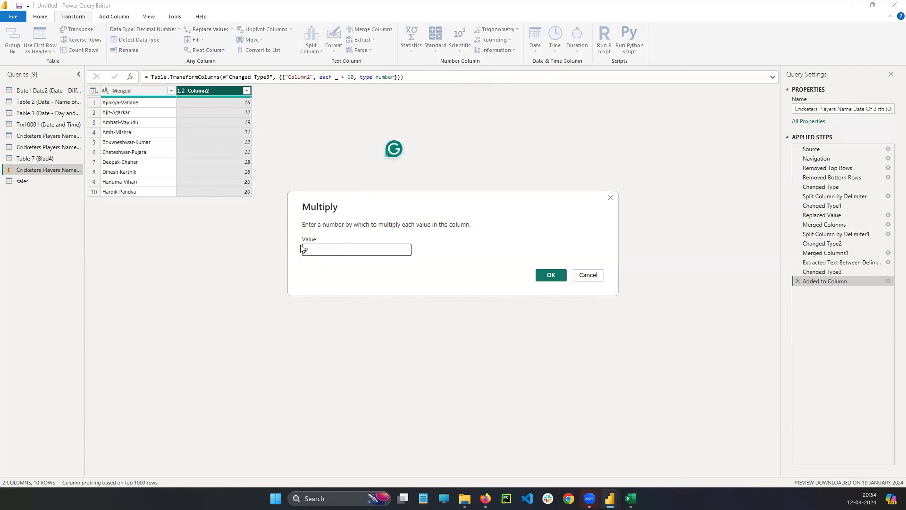
left_click(552, 275)
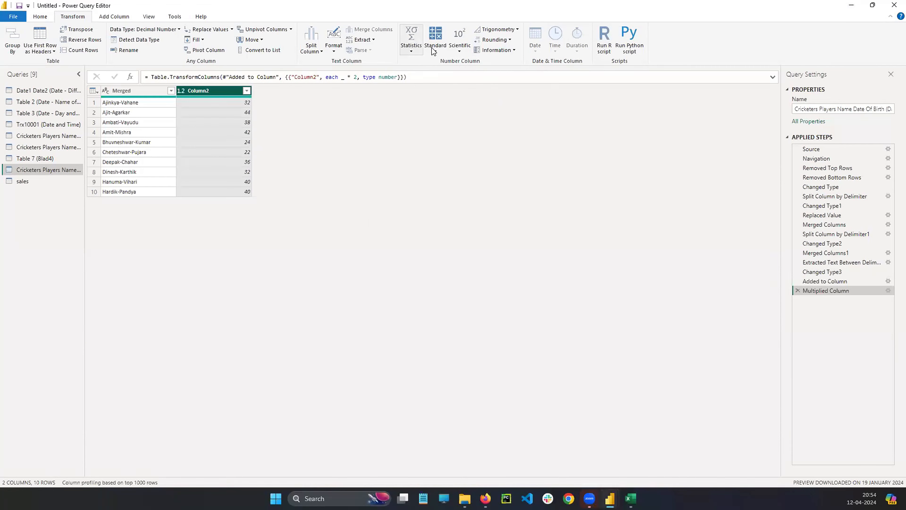
Subtract 20 from every value in Column2.
left_click(435, 42)
left_click(453, 94)
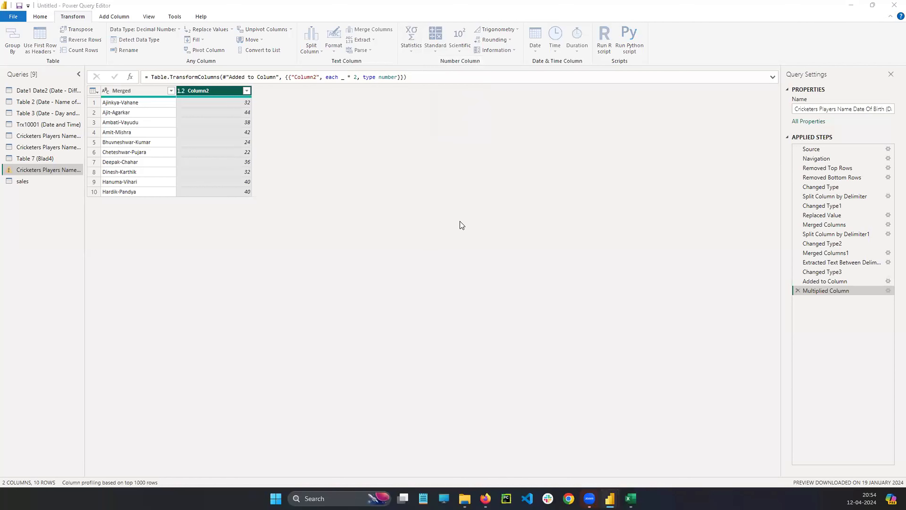
type("20")
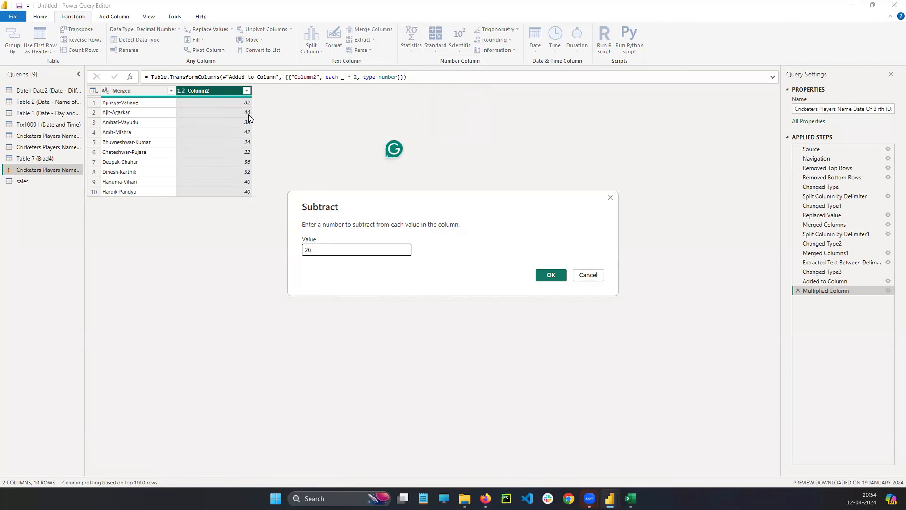
left_click(546, 275)
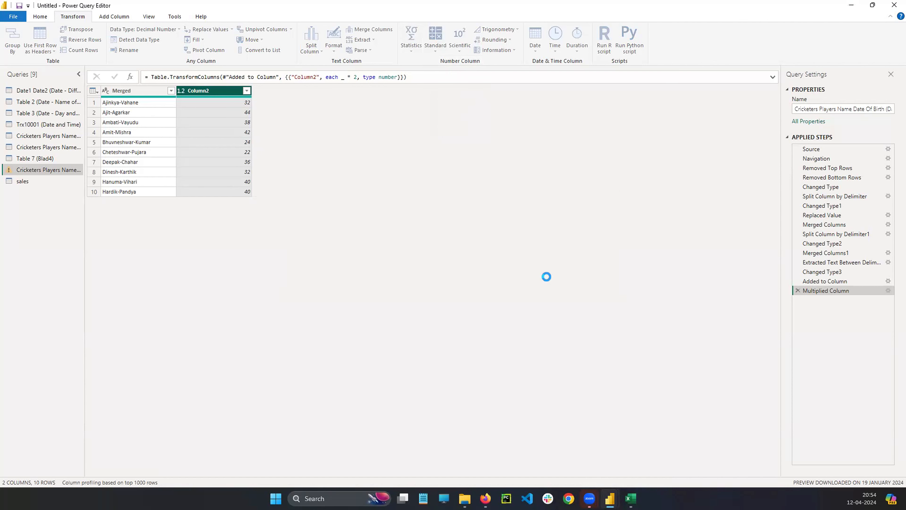
Start a Divide operation on Column2 with 5 as the divisor and circle that value in red.
left_click(435, 37)
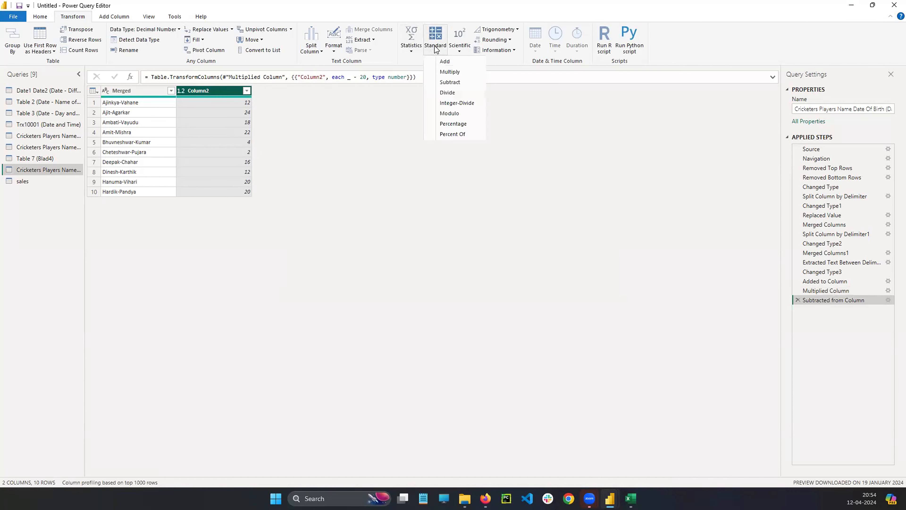
left_click(446, 94)
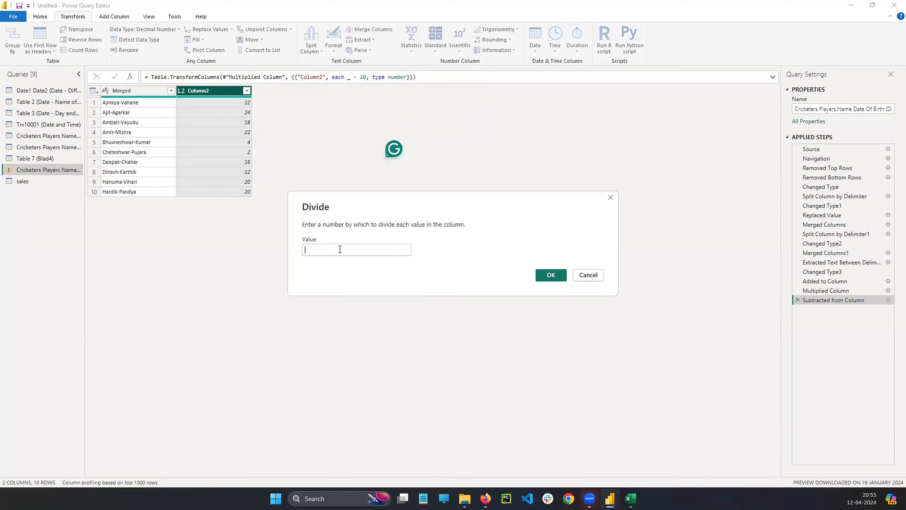
type("5")
left_click_drag(311, 239, 310, 238)
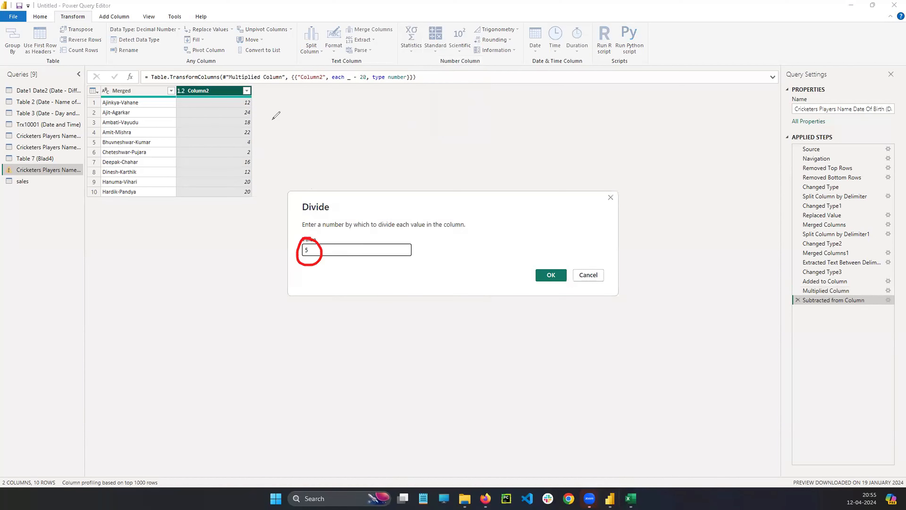
Draw an arrow from the first value of Column2 and handwrite 12/5 followed by a double arrow.
left_click_drag(256, 100, 275, 101)
mouse_move(268, 97)
left_mouse_down()
mouse_move(272, 106)
mouse_move(309, 108)
left_mouse_up()
mouse_move(317, 97)
left_mouse_down()
mouse_move(332, 117)
mouse_move(351, 114)
left_mouse_up()
left_click_drag(384, 109, 393, 113)
left_click_drag(396, 107, 391, 116)
Handwrite the long division of 12 by 5, with quotient digit 2, 10 beneath the 12, and 20 under the line.
left_click_drag(450, 92, 436, 111)
mouse_move(459, 85)
left_mouse_down()
mouse_move(461, 124)
mouse_move(493, 112)
left_mouse_up()
left_click_drag(501, 97, 537, 115)
mouse_move(551, 89)
left_mouse_down()
mouse_move(553, 102)
mouse_move(567, 97)
left_mouse_up()
mouse_move(501, 127)
left_mouse_down()
mouse_move(502, 137)
mouse_move(513, 125)
left_mouse_up()
mouse_move(492, 153)
left_mouse_down()
mouse_move(537, 140)
mouse_move(536, 161)
mouse_move(544, 149)
left_mouse_up()
Finish the quotient as 2.5 with a circled remainder 0, and draw an arrow from the circled Divide title to the quotient.
left_click(573, 93)
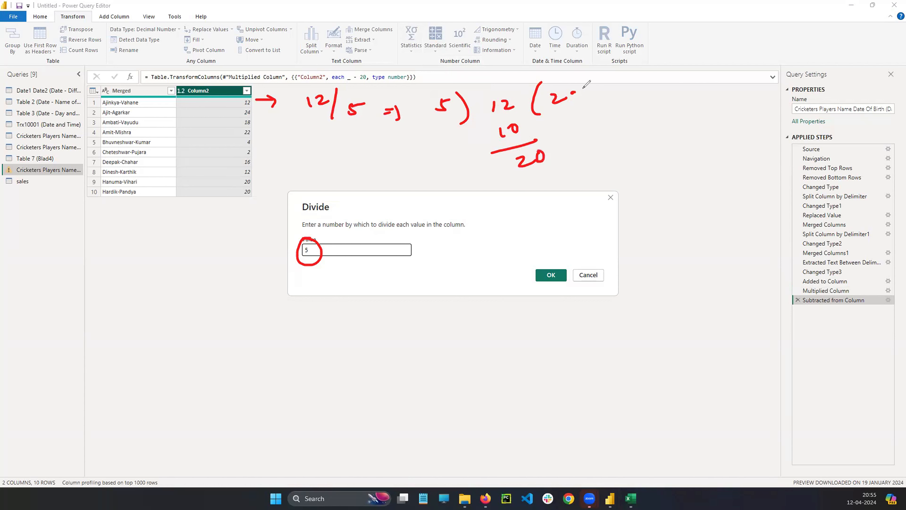
left_click_drag(603, 79, 585, 95)
mouse_move(529, 167)
left_mouse_down()
mouse_move(542, 182)
mouse_move(548, 163)
left_mouse_up()
left_click_drag(572, 159, 541, 202)
left_click_drag(574, 174, 572, 175)
mouse_move(561, 177)
left_mouse_down()
mouse_move(556, 195)
mouse_move(556, 181)
left_mouse_up()
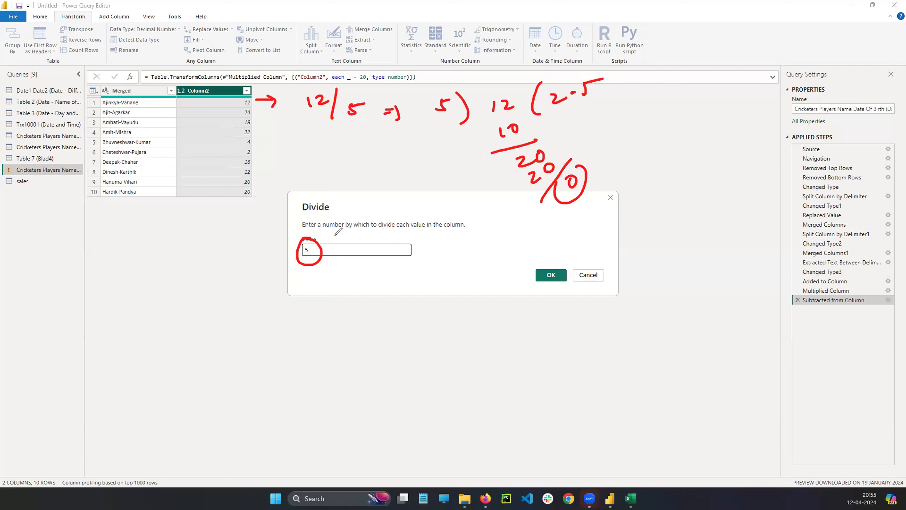
mouse_move(316, 198)
left_mouse_down()
mouse_move(425, 69)
mouse_move(556, 76)
left_mouse_up()
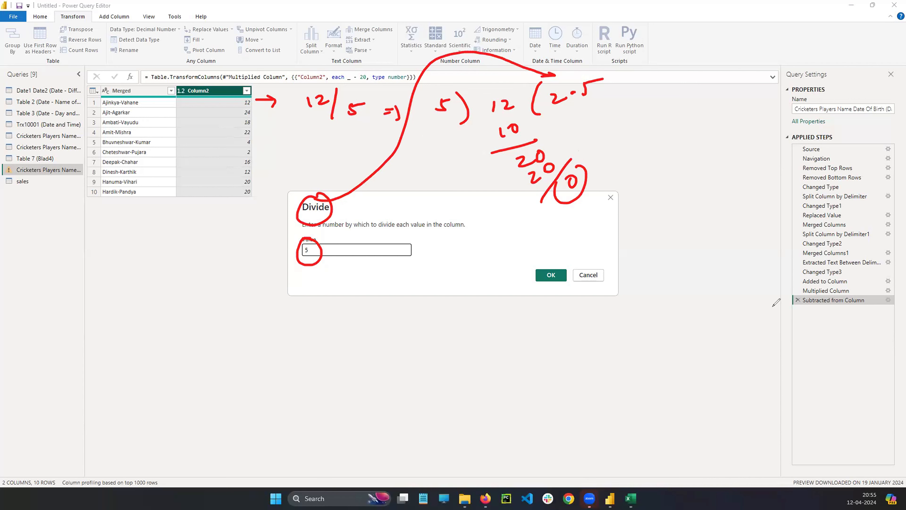
Apply the division of Column2 by 5, and remove the resulting division from the applied steps.
key("Escape")
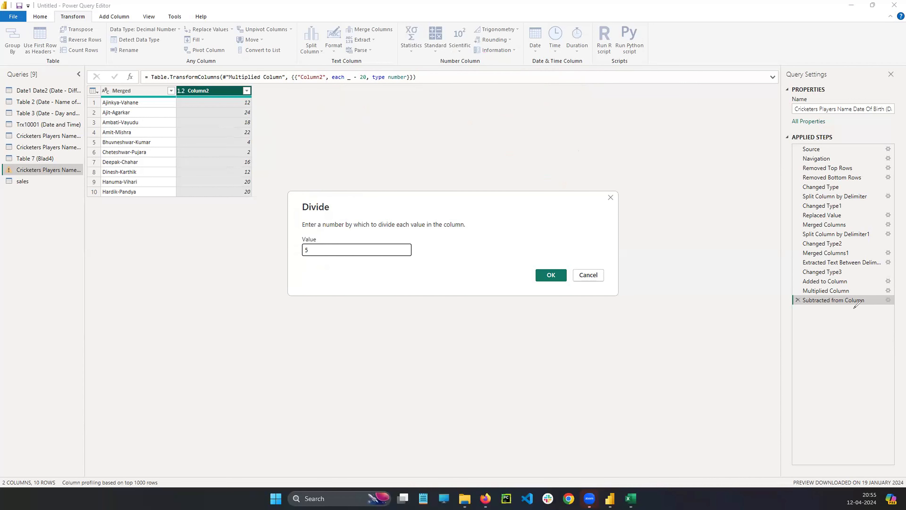
left_click(543, 278)
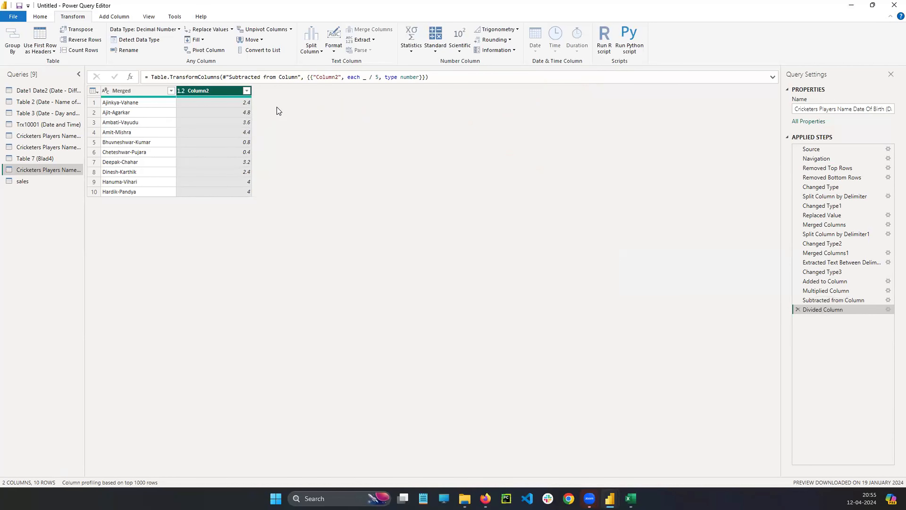
left_click(798, 309)
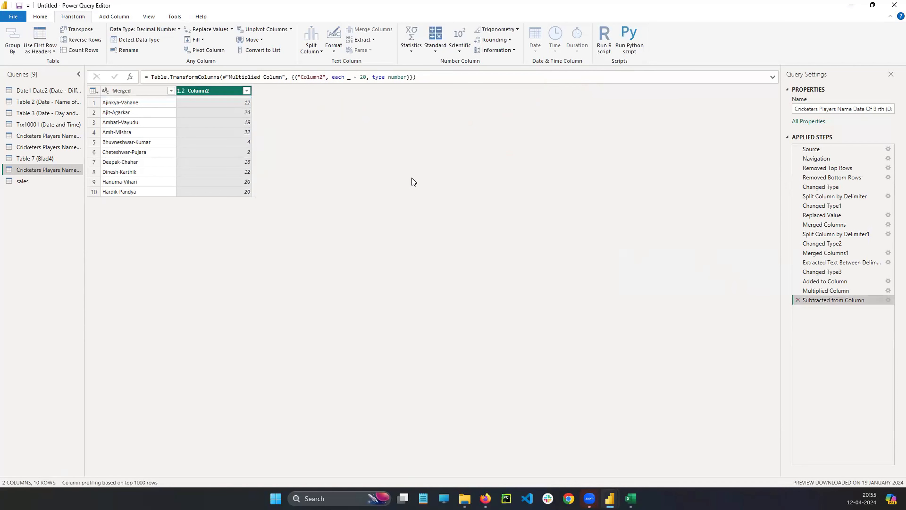
Start an Integer-Divide operation on Column2 with 5 as the divisor.
left_click(433, 47)
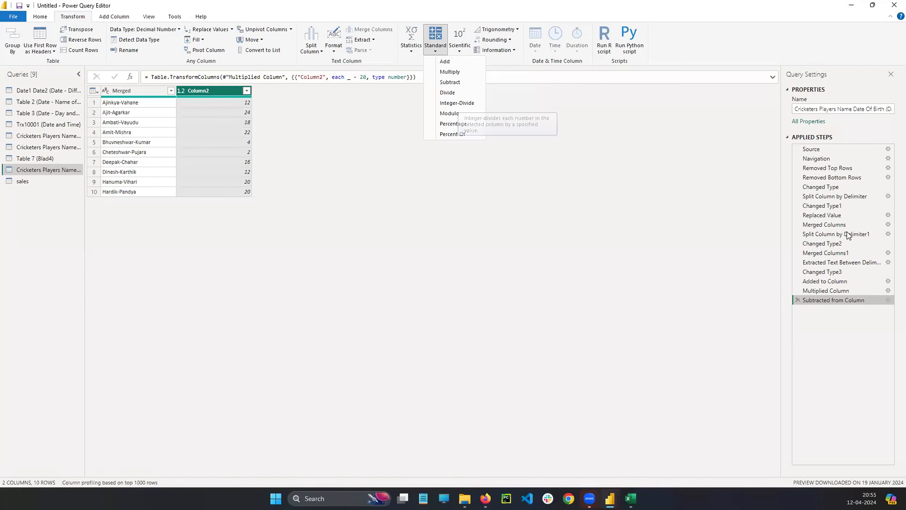
left_click(460, 104)
left_click(340, 247)
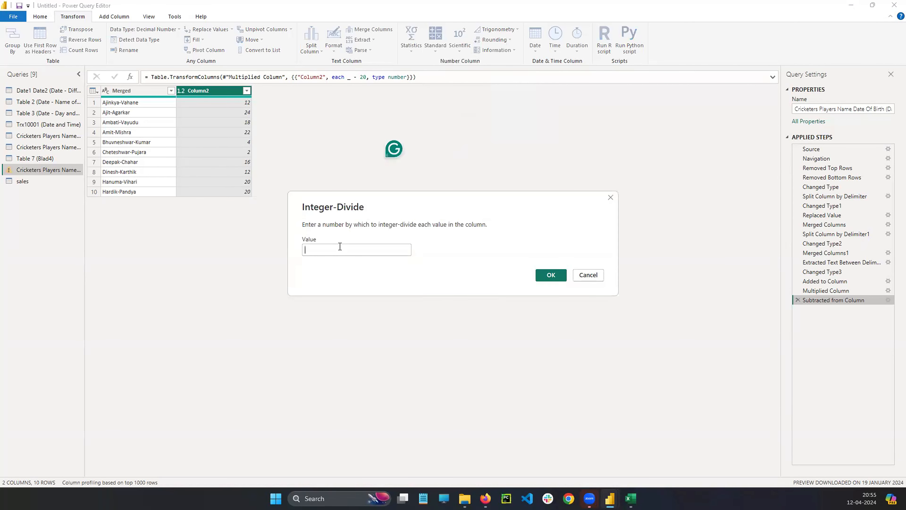
type("5")
left_click(880, 265)
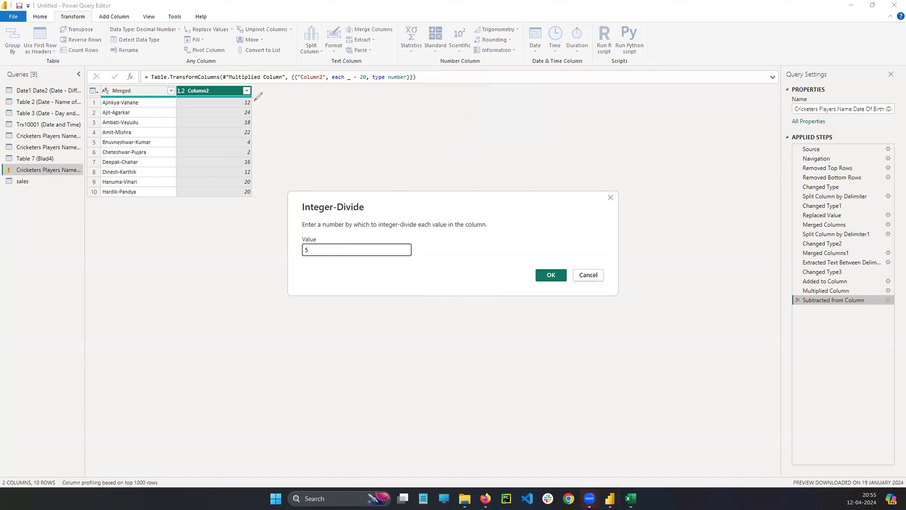
Draw an arrow from the first value of Column2 and handwrite 12/5, a double arrow and the long-division layout 5)12(.
left_click_drag(254, 101, 270, 108)
mouse_move(355, 89)
left_mouse_down()
mouse_move(356, 103)
mouse_move(369, 101)
mouse_move(373, 113)
mouse_move(396, 93)
left_mouse_up()
left_click_drag(418, 97, 428, 100)
mouse_move(426, 94)
left_mouse_down()
mouse_move(426, 106)
mouse_move(460, 94)
left_mouse_up()
left_click_drag(460, 86, 469, 86)
left_click_drag(475, 81, 473, 104)
left_click_drag(510, 87, 510, 95)
left_click_drag(522, 86, 531, 96)
mouse_move(546, 78)
left_mouse_down()
mouse_move(539, 86)
mouse_move(549, 99)
left_mouse_up()
mouse_move(550, 88)
left_mouse_down()
mouse_move(562, 87)
mouse_move(555, 94)
left_mouse_up()
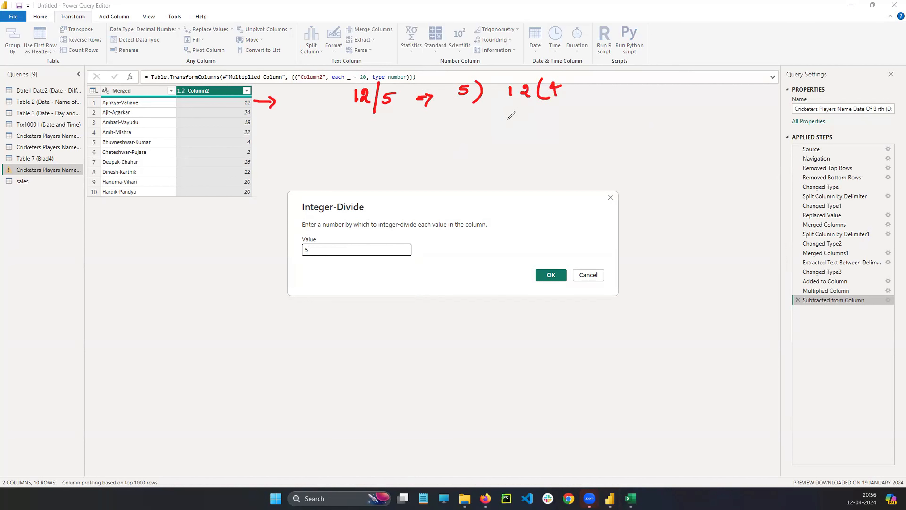
key("ctrl+z")
key("ctrl+z")
Handwrite the long division with quotient 2.4, 10 beneath the 12, two lines of 20 and a circled remainder 0.
mouse_move(564, 86)
left_mouse_down()
mouse_move(569, 99)
mouse_move(519, 120)
mouse_move(525, 110)
left_mouse_up()
left_click_drag(508, 132, 545, 126)
mouse_move(525, 133)
left_mouse_down()
mouse_move(536, 144)
mouse_move(545, 131)
left_mouse_up()
left_click(575, 91)
mouse_move(597, 80)
left_mouse_down()
mouse_move(610, 82)
mouse_move(603, 95)
left_mouse_up()
mouse_move(523, 152)
left_mouse_down()
mouse_move(532, 147)
mouse_move(535, 162)
left_mouse_up()
mouse_move(543, 149)
left_mouse_down()
mouse_move(539, 174)
mouse_move(559, 166)
left_mouse_up()
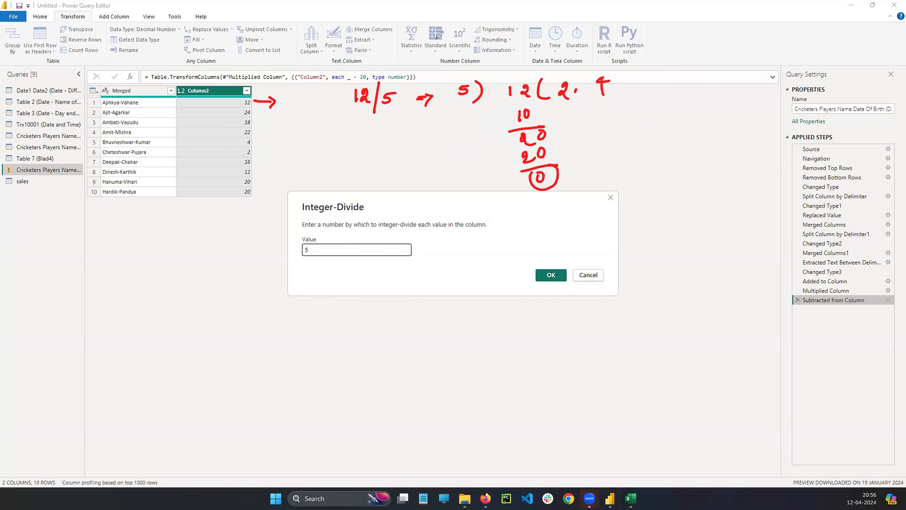
Circle the handwritten quotient 2.4 in red and undo that circle.
mouse_move(562, 73)
left_mouse_down()
mouse_move(616, 70)
mouse_move(557, 82)
left_mouse_up()
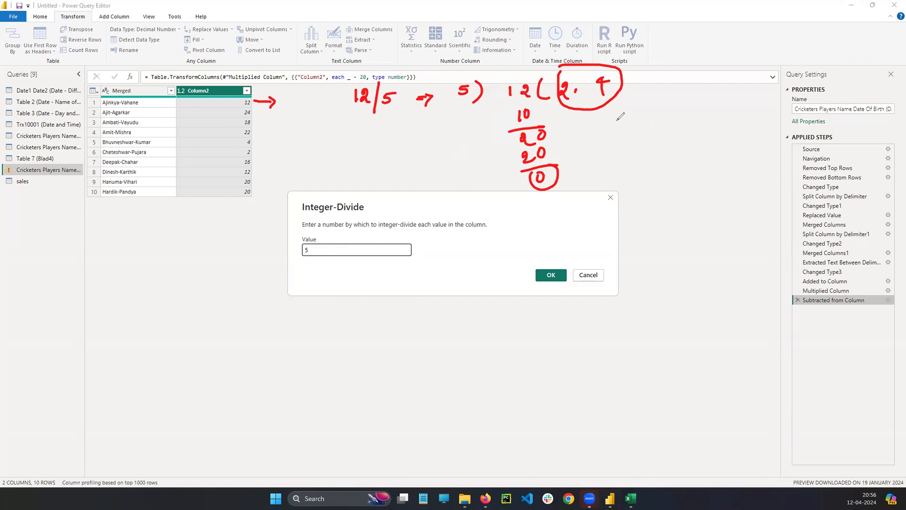
mouse_move(560, 81)
left_mouse_down()
mouse_move(568, 81)
mouse_move(556, 102)
mouse_move(569, 78)
mouse_move(605, 97)
mouse_move(600, 104)
left_mouse_up()
key("ctrl+z")
key("ctrl+z")
key("ctrl+z")
key("ctrl+z")
key("ctrl+z")
key("ctrl+z")
key("ctrl+z")
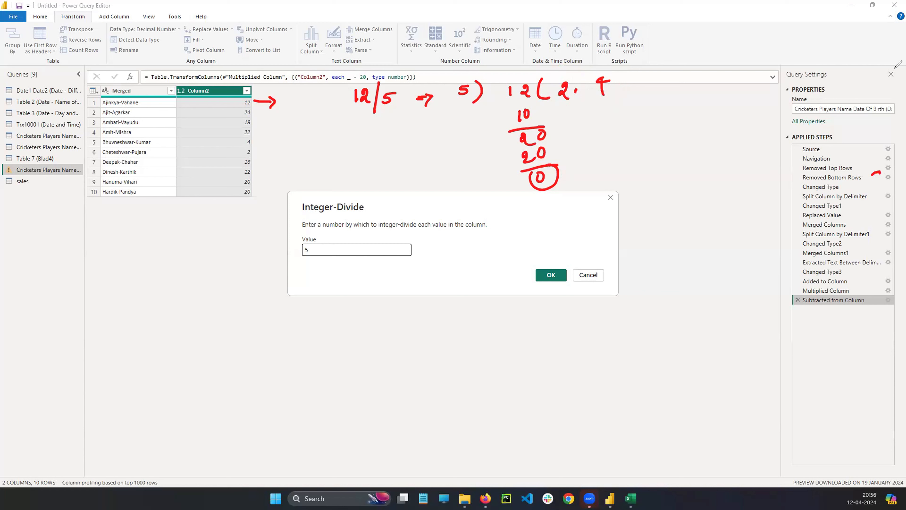
Cancel the integer division, apply a Divide by 5 to Column2 instead, and remove that division from the applied steps.
left_click(611, 197)
left_click(433, 48)
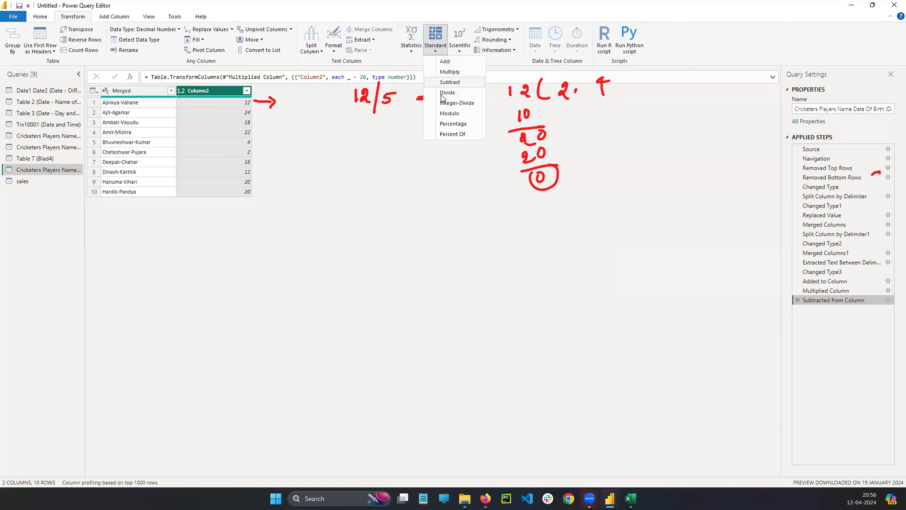
left_click(444, 91)
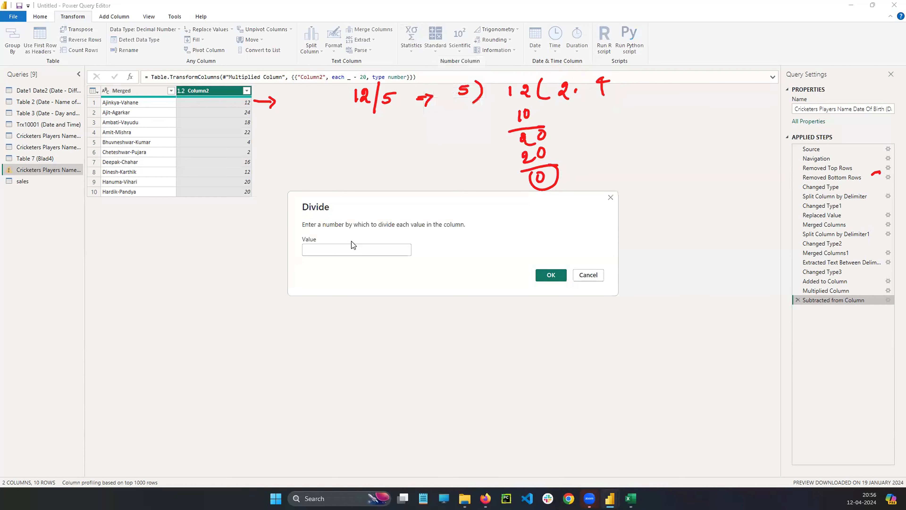
type("5")
left_click(551, 275)
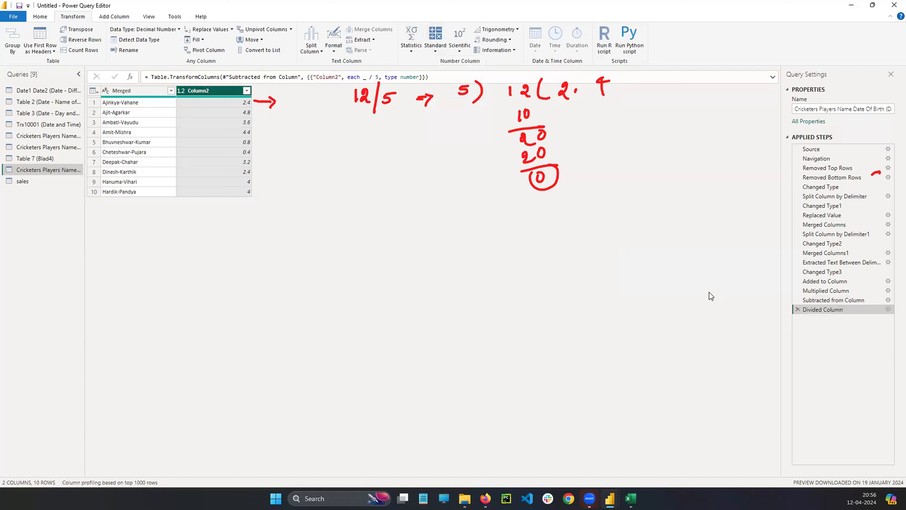
left_click(798, 309)
Apply an Integer-Divide by 5 to Column2, and remove the resulting integer division from the applied steps.
left_click(435, 39)
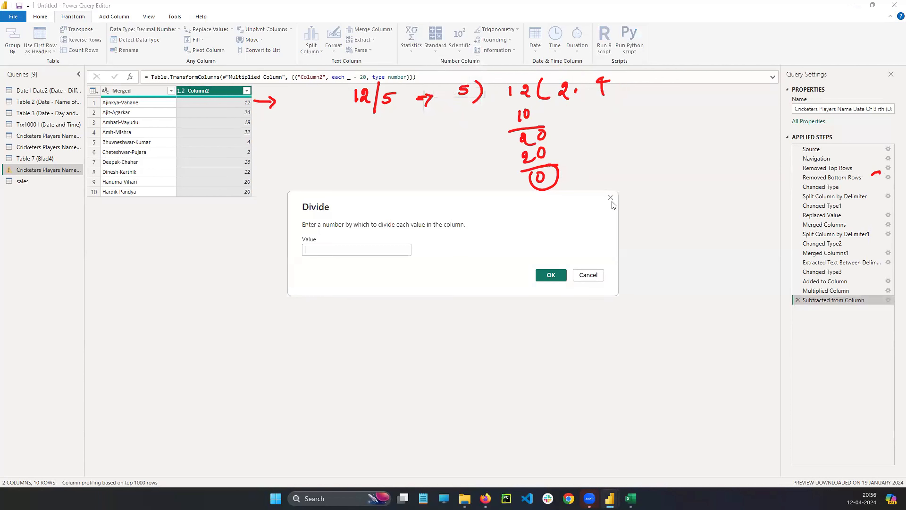
left_click(610, 200)
left_click(436, 38)
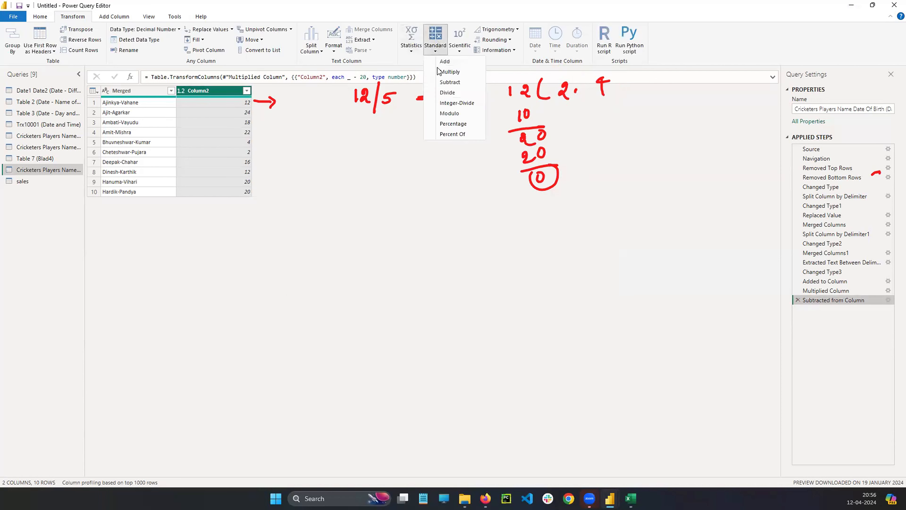
left_click(447, 111)
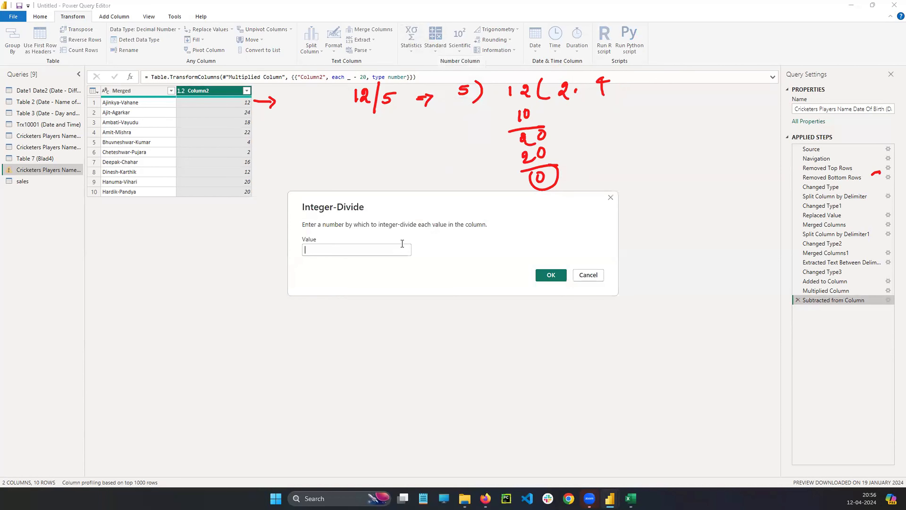
type("5")
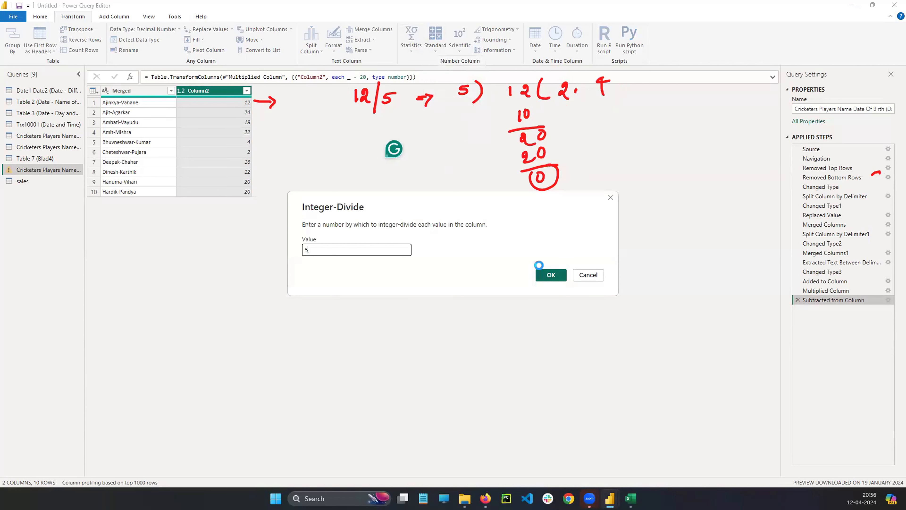
left_click(542, 274)
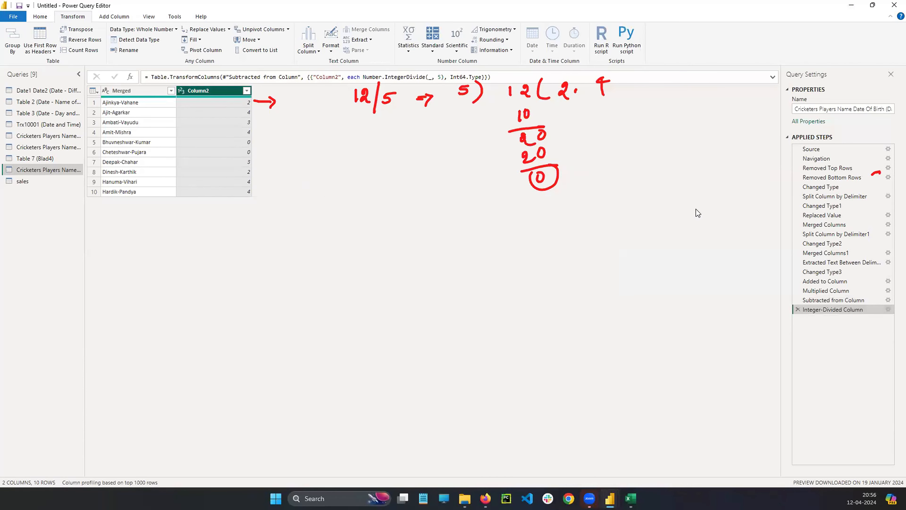
left_click(798, 309)
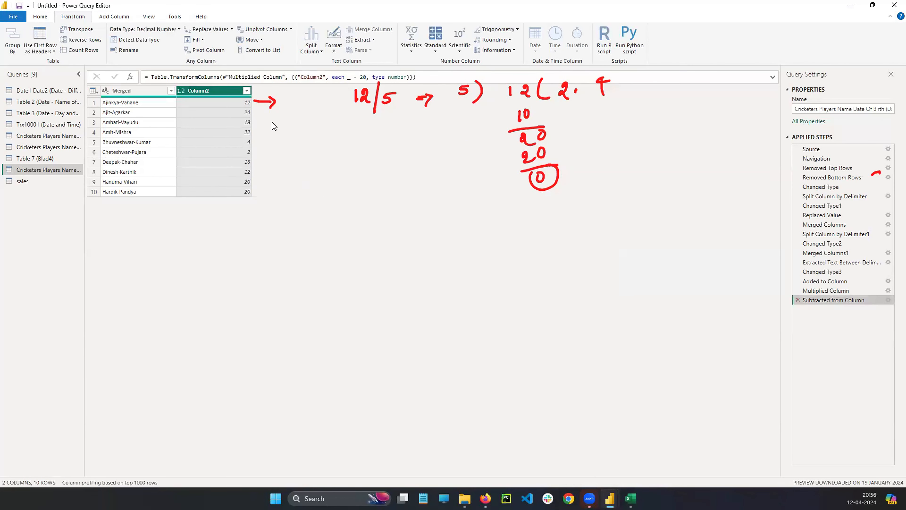
Start a Modulo operation on Column2 with the value 5 and clear the red annotations.
left_click(435, 50)
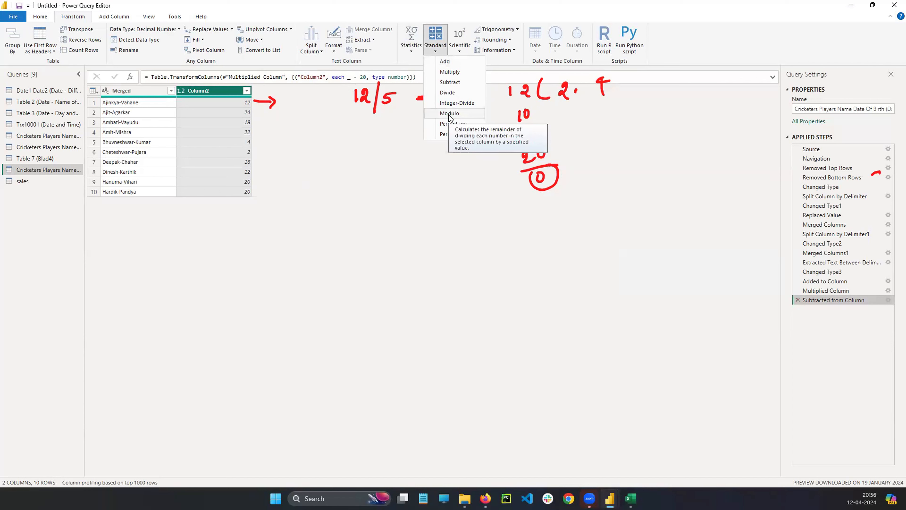
left_click(285, 123)
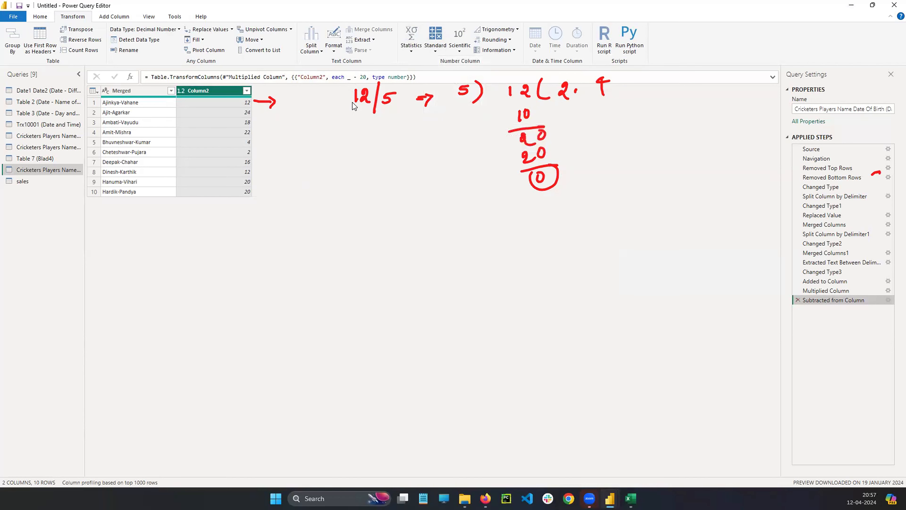
left_click(435, 36)
left_click(346, 166)
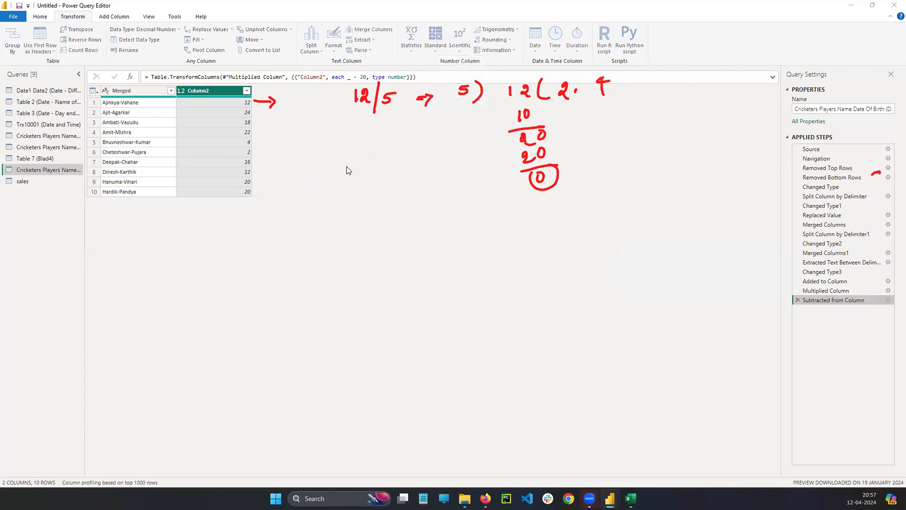
type("5")
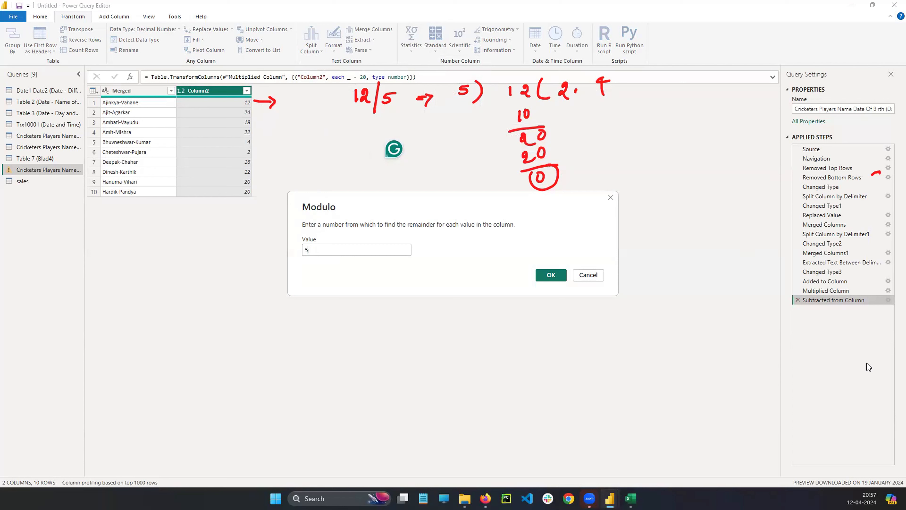
left_click(852, 376)
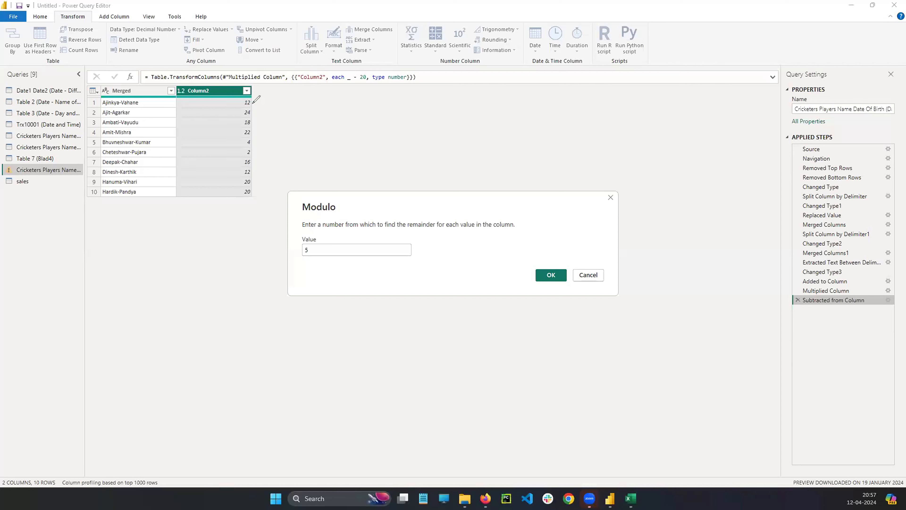
Draw an arrow from the first value of Column2 and handwrite 12 % 5, a double arrow and the long-division layout 5)12(.
mouse_move(252, 103)
left_mouse_down()
mouse_move(319, 102)
mouse_move(325, 121)
mouse_move(356, 93)
left_mouse_up()
left_click(320, 100)
left_click(332, 101)
left_click_drag(379, 98, 388, 102)
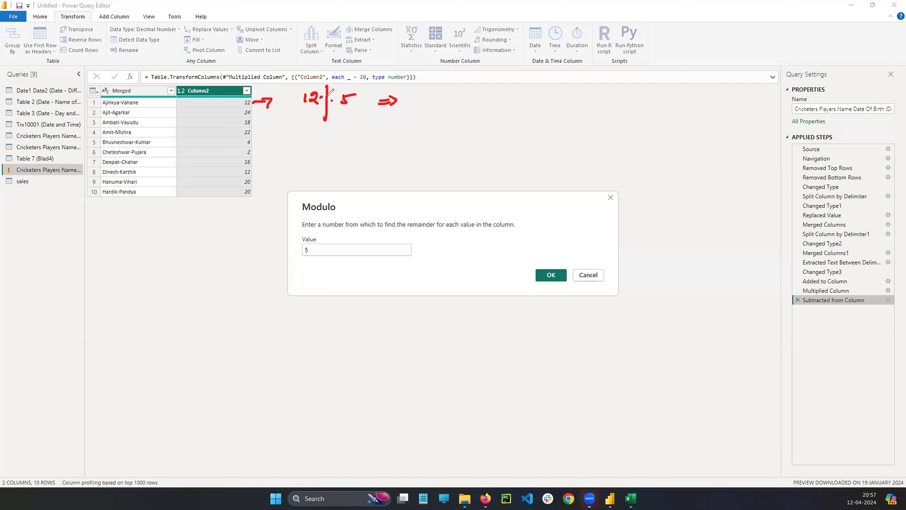
mouse_move(456, 93)
left_mouse_down()
mouse_move(453, 106)
mouse_move(466, 92)
mouse_move(475, 114)
left_mouse_up()
mouse_move(516, 92)
left_mouse_down()
mouse_move(517, 102)
mouse_move(541, 104)
left_mouse_up()
left_click_drag(596, 76, 594, 102)
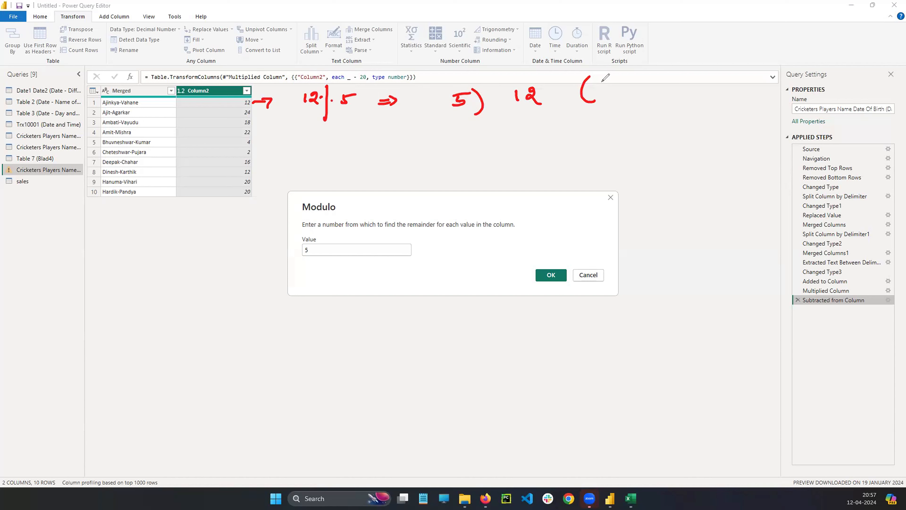
Handwrite quotient 2, 10 beneath the 12 and a circled remainder 2, with arrows linking the remainder to the first Column2 value and the quotient.
left_click_drag(603, 84, 623, 86)
left_click_drag(522, 110, 524, 123)
mouse_move(535, 110)
left_mouse_down()
mouse_move(558, 125)
mouse_move(558, 144)
left_mouse_up()
mouse_move(531, 137)
left_mouse_down()
mouse_move(568, 150)
mouse_move(553, 125)
left_mouse_up()
mouse_move(515, 160)
left_mouse_down()
mouse_move(530, 154)
mouse_move(287, 112)
mouse_move(285, 102)
mouse_move(245, 107)
mouse_move(255, 100)
left_mouse_up()
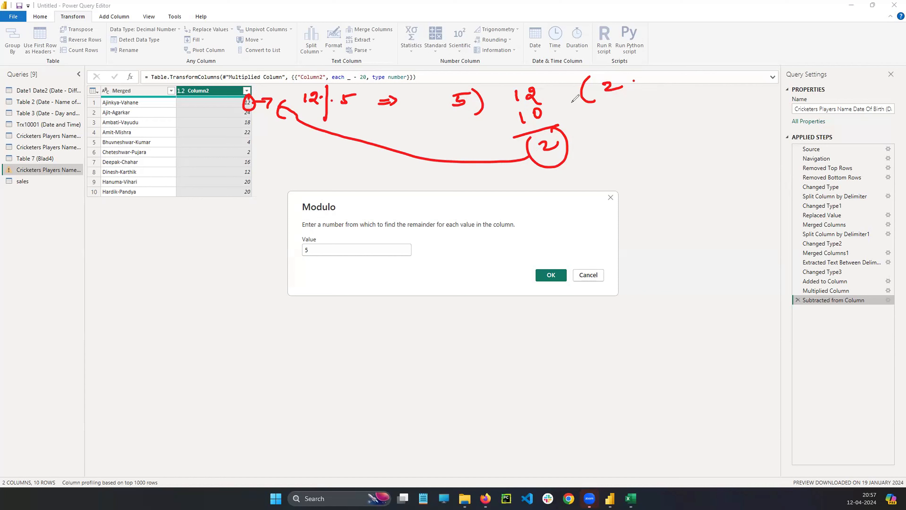
mouse_move(484, 92)
left_mouse_down()
mouse_move(607, 95)
mouse_move(573, 135)
mouse_move(580, 145)
left_mouse_up()
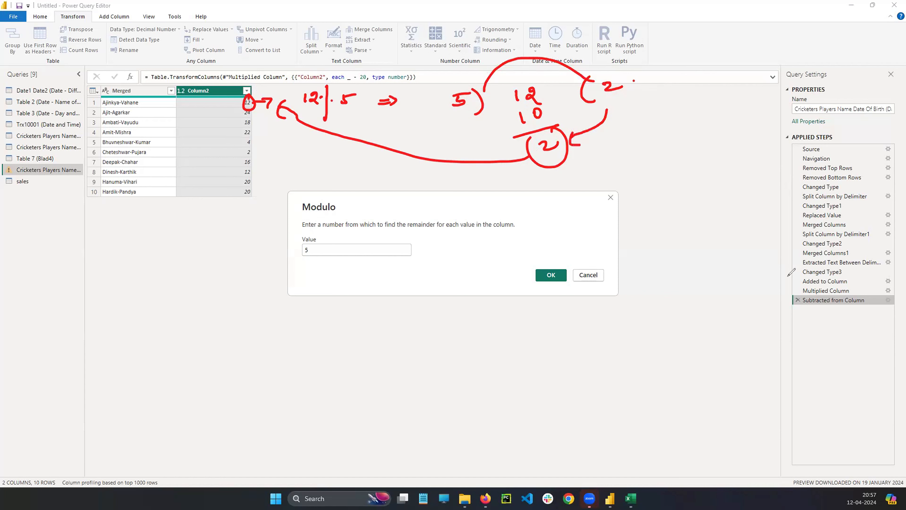
Apply the modulo by 5 to Column2, clear the annotations, and remove the modulo from the applied steps.
left_click(557, 276)
left_click(248, 104)
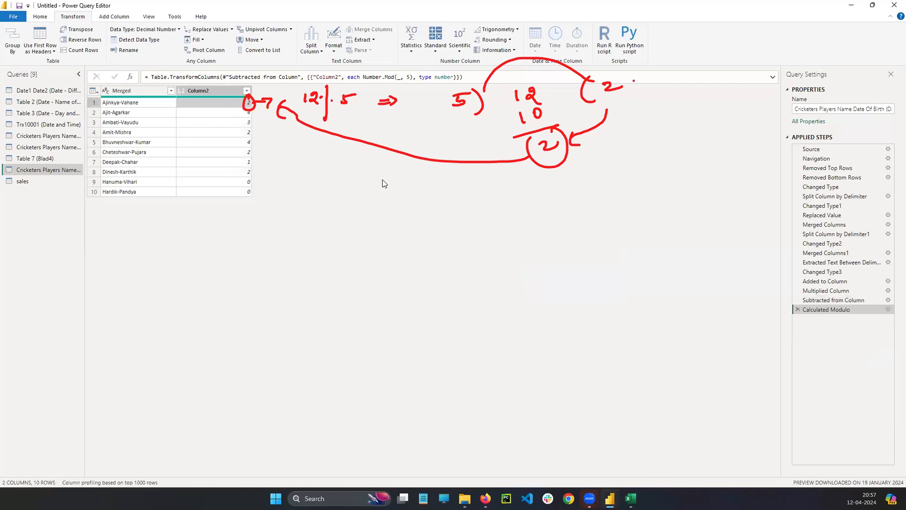
left_click(803, 342)
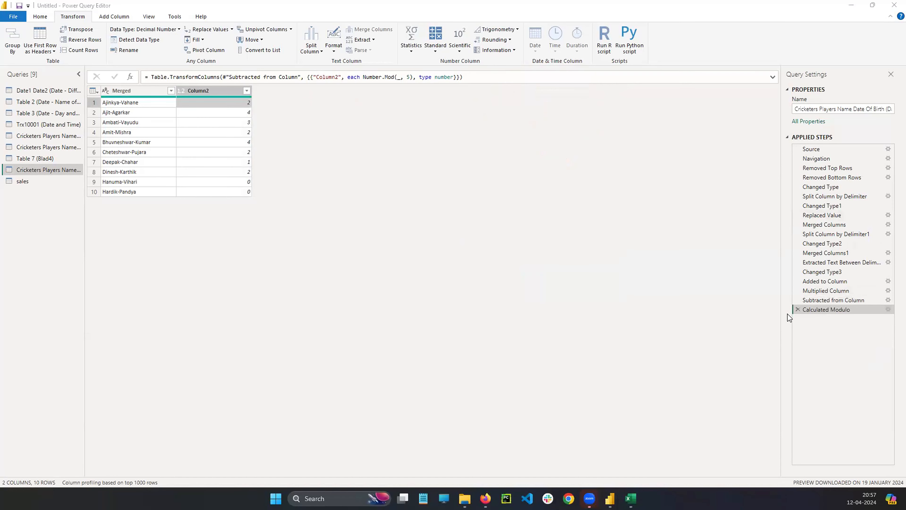
left_click(797, 309)
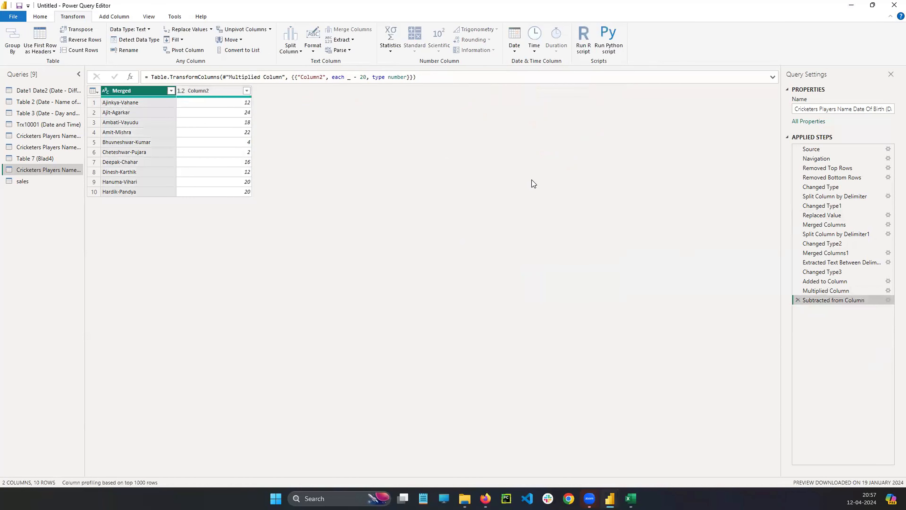
Start a Percentage operation on Column2 and handwrite a circled 12, a double arrow and 100% with a long horizontal line beneath.
left_click(217, 91)
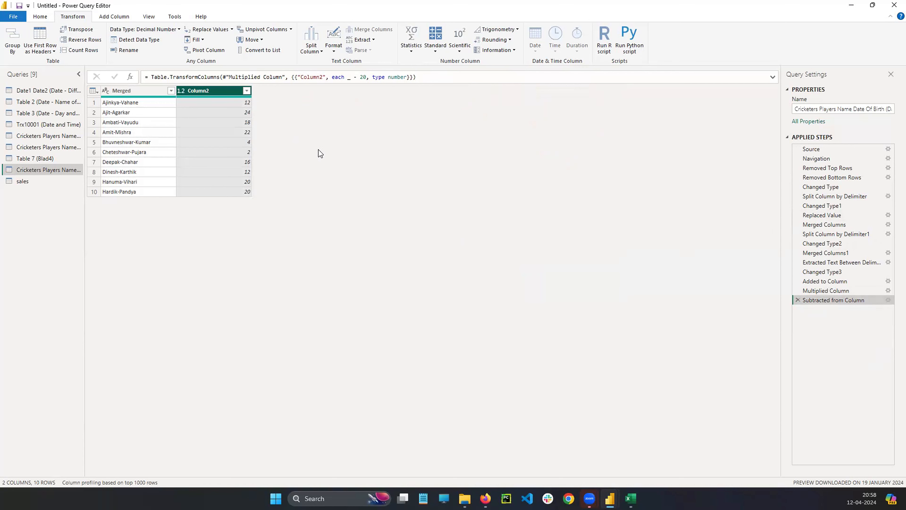
left_click(435, 41)
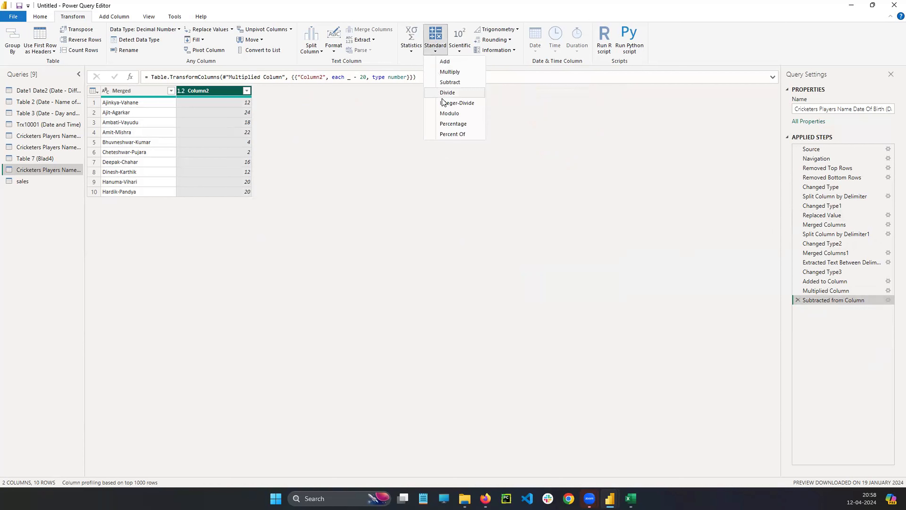
left_click(452, 124)
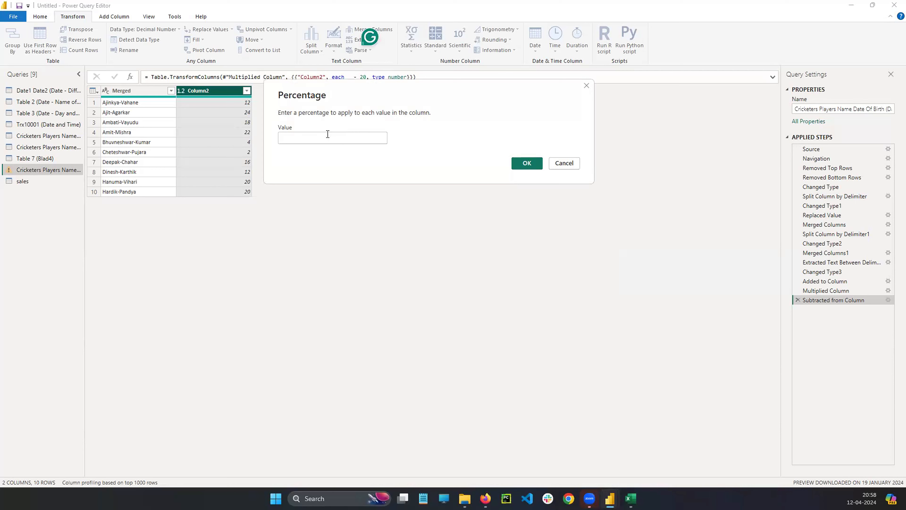
mouse_move(217, 237)
left_mouse_down()
mouse_move(217, 255)
mouse_move(239, 253)
mouse_move(234, 221)
mouse_move(224, 232)
mouse_move(318, 233)
mouse_move(322, 247)
left_mouse_up()
left_click(336, 239)
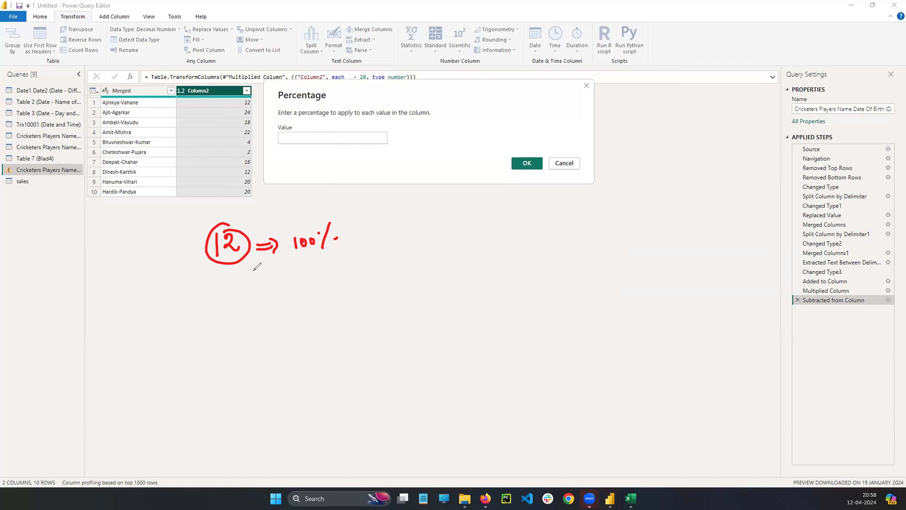
left_click_drag(181, 281, 349, 280)
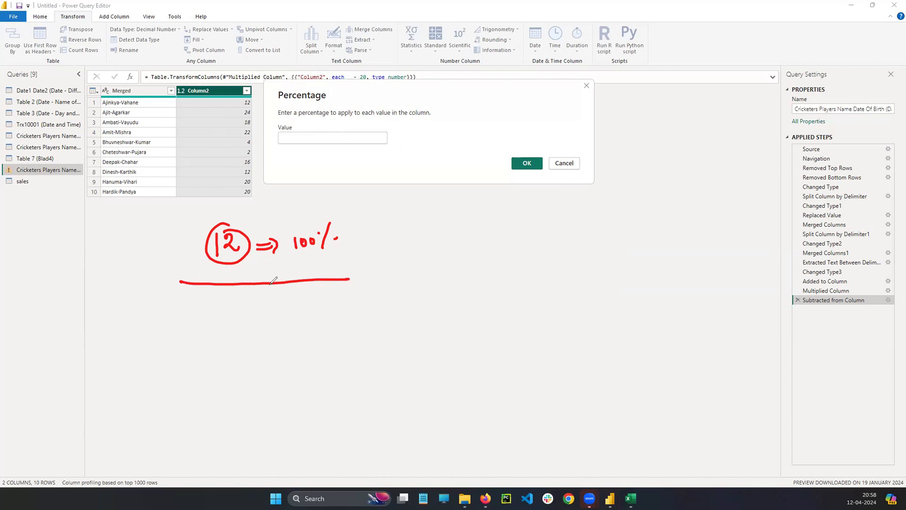
left_click_drag(293, 303, 295, 325)
left_click_drag(309, 311, 318, 309)
left_click_drag(329, 300, 323, 328)
key("ctrl+z")
key("ctrl+z")
key("ctrl+z")
key("ctrl+z")
key("ctrl+z")
left_click(224, 317)
mouse_move(213, 307)
left_mouse_down()
mouse_move(214, 325)
mouse_move(243, 324)
left_mouse_up()
key("ctrl+z")
key("ctrl+z")
key("ctrl+z")
Handwrite 3.6 beneath the horizontal line and apply a percentage of 3 to Column2.
left_click_drag(211, 313, 210, 333)
left_click(229, 323)
left_click_drag(237, 308, 234, 327)
left_click(320, 135)
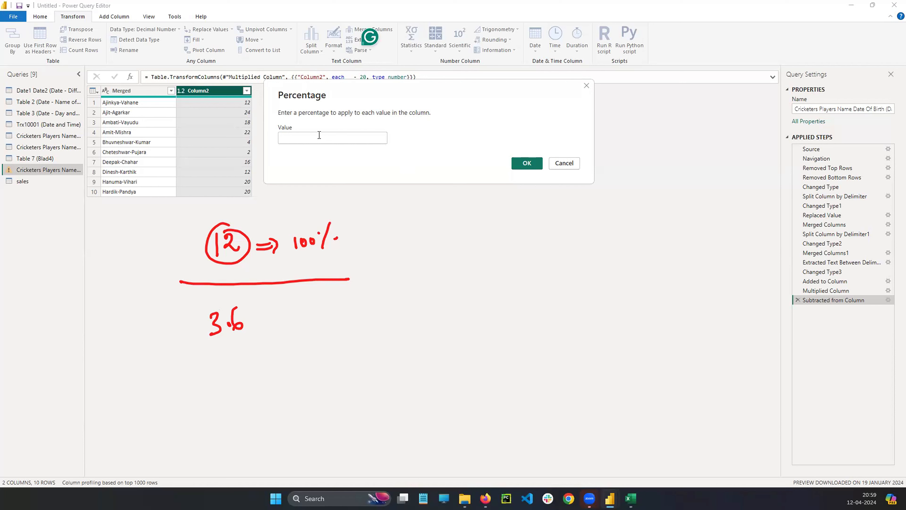
type("30")
left_click(527, 163)
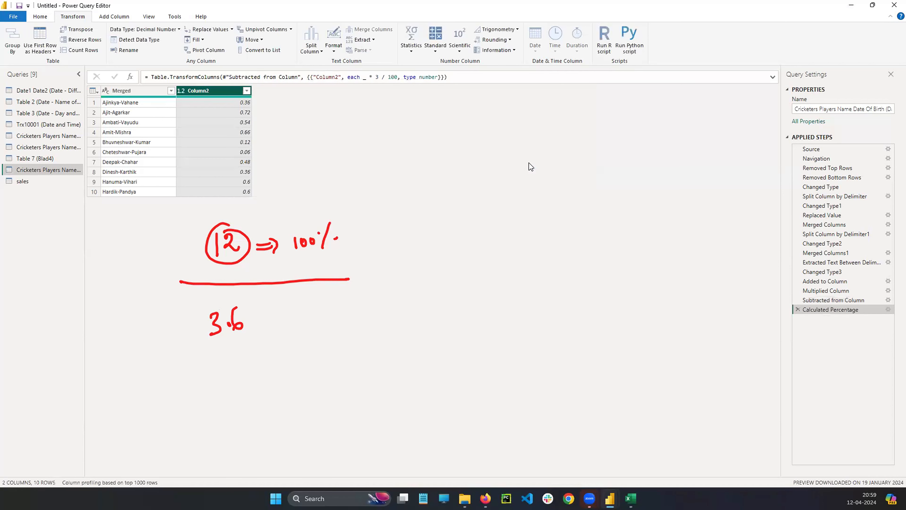
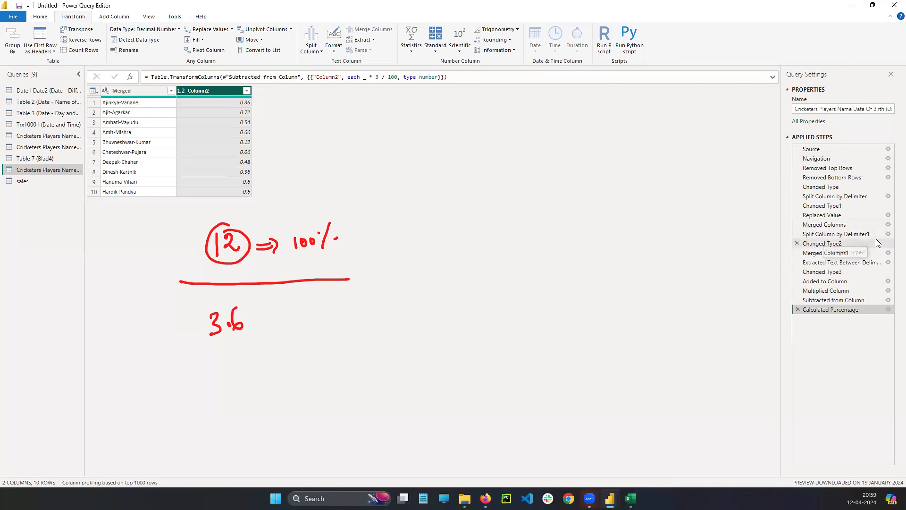
Handwrite 0.36 x 100 and, beneath it, the fraction 36/100 x 100 with both 100s struck through.
mouse_move(454, 103)
left_mouse_down()
mouse_move(477, 117)
mouse_move(547, 113)
left_mouse_up()
left_click(466, 112)
left_click_drag(562, 99, 572, 99)
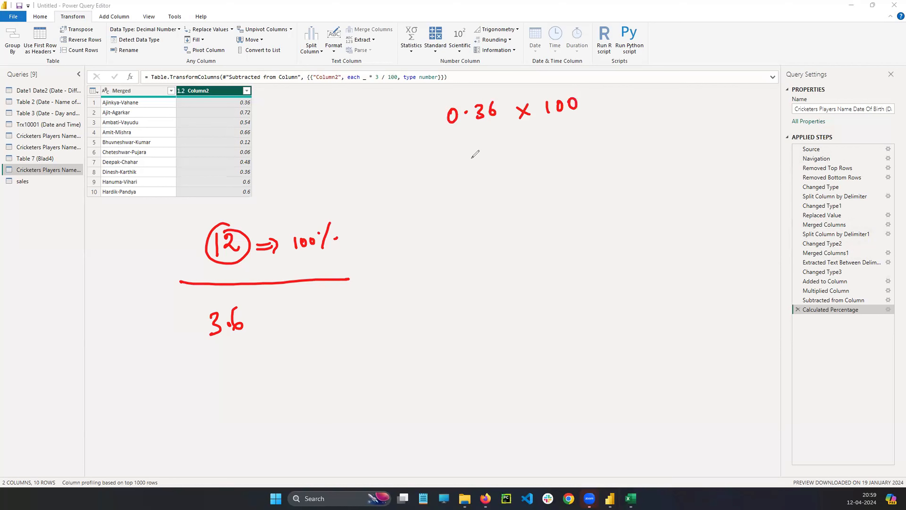
mouse_move(490, 171)
left_mouse_down()
mouse_move(491, 185)
mouse_move(524, 192)
mouse_move(496, 224)
left_mouse_up()
left_click_drag(509, 210, 519, 210)
mouse_move(537, 189)
left_mouse_down()
mouse_move(551, 186)
mouse_move(543, 195)
left_mouse_up()
left_click_drag(558, 177, 557, 192)
left_click_drag(570, 172, 569, 174)
left_click_drag(582, 170, 543, 216)
left_click_drag(513, 211, 472, 244)
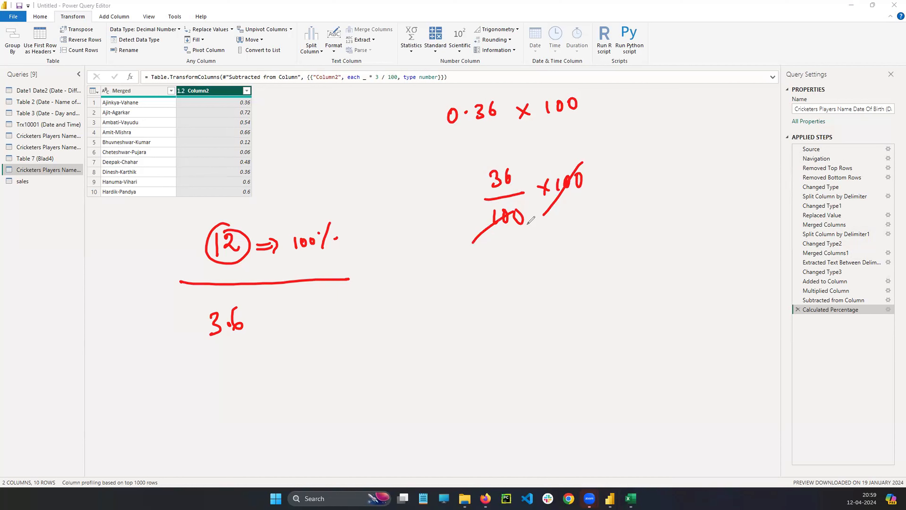
Double-underline the handwritten 0.36, the 100 beside it and the struck-through multiplier 100.
left_click_drag(463, 132, 494, 130)
left_click_drag(469, 140, 493, 136)
left_click_drag(551, 119, 573, 117)
left_click_drag(550, 126, 571, 125)
left_click_drag(553, 212, 574, 210)
left_click_drag(552, 220, 572, 219)
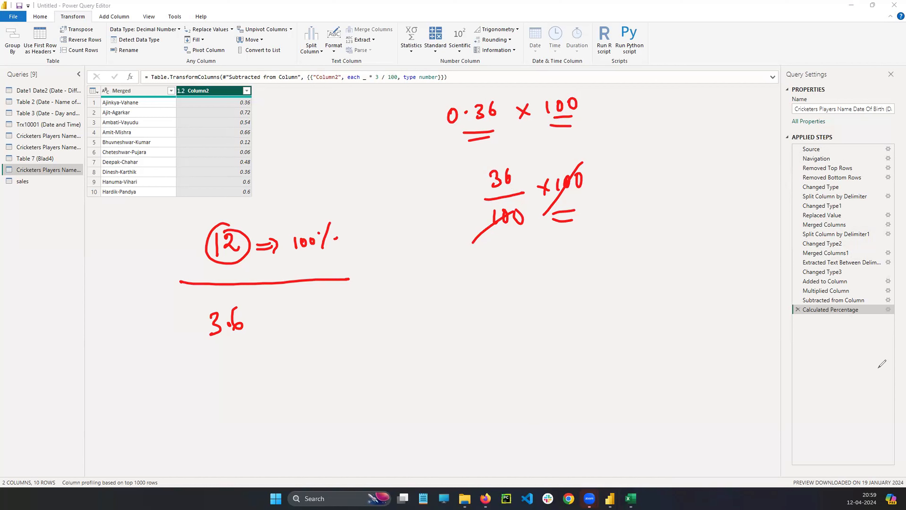
Clear the red annotations and remove the percentage calculation from the applied steps.
key("e")
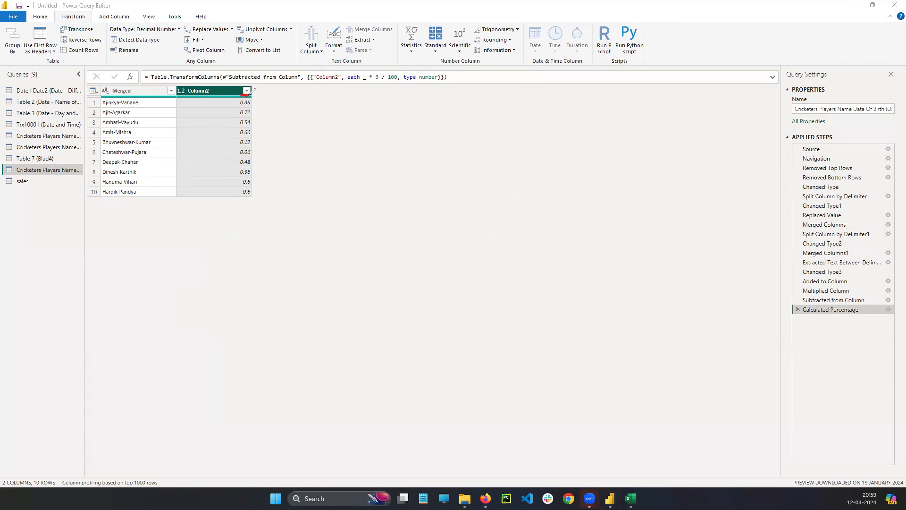
left_click_drag(250, 93, 247, 96)
key("e")
left_click(798, 309)
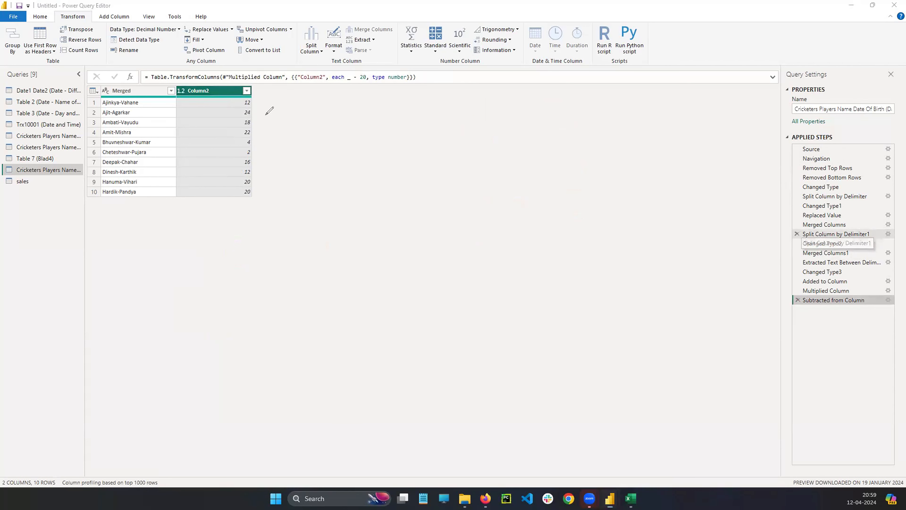
Draw an arrow from the second Column2 value and handwrite a double-underlined 24 with a downward arrow and (100%) beside it.
left_click_drag(255, 112, 281, 113)
left_click_drag(309, 111, 331, 126)
mouse_move(301, 135)
left_mouse_down()
mouse_move(338, 140)
mouse_move(286, 193)
left_mouse_up()
left_click_drag(285, 193, 297, 191)
left_click_drag(374, 106, 374, 133)
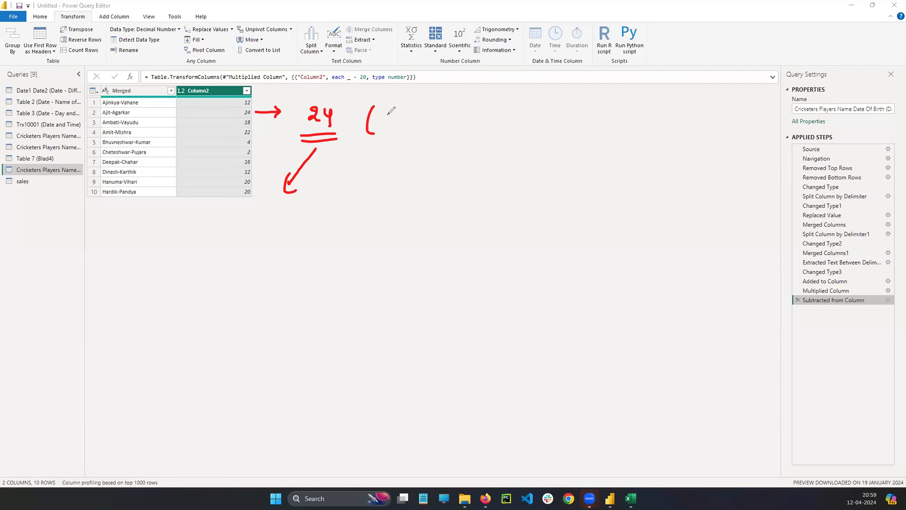
mouse_move(387, 107)
left_mouse_down()
mouse_move(386, 126)
mouse_move(397, 111)
left_mouse_up()
left_click_drag(408, 108, 421, 123)
left_click_drag(416, 104, 430, 115)
left_click_drag(435, 96, 429, 135)
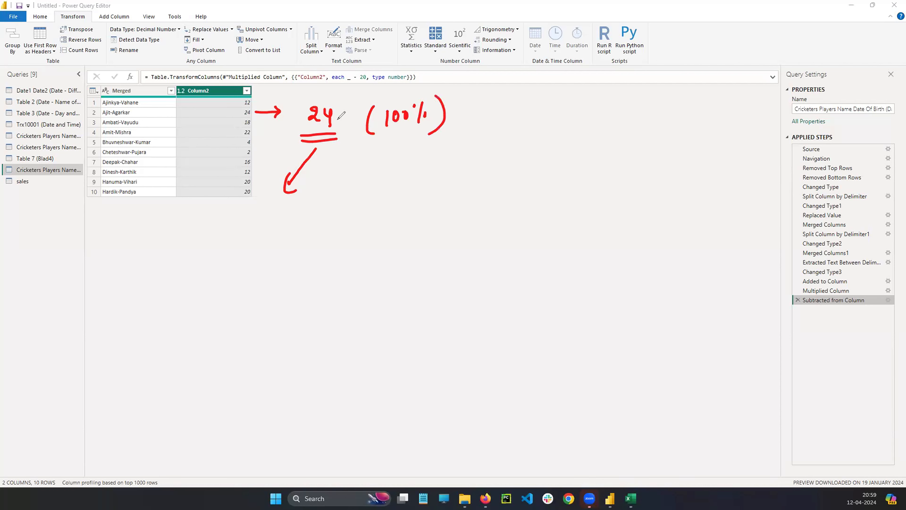
Handwrite 2.4, 4.8 and 6.2 one below another beneath the downward arrow.
left_click_drag(246, 215, 253, 237)
left_click(256, 226)
left_click_drag(265, 221, 271, 238)
mouse_move(248, 264)
left_mouse_down()
mouse_move(260, 272)
mouse_move(252, 295)
left_mouse_up()
left_click(262, 274)
left_click_drag(278, 265, 278, 278)
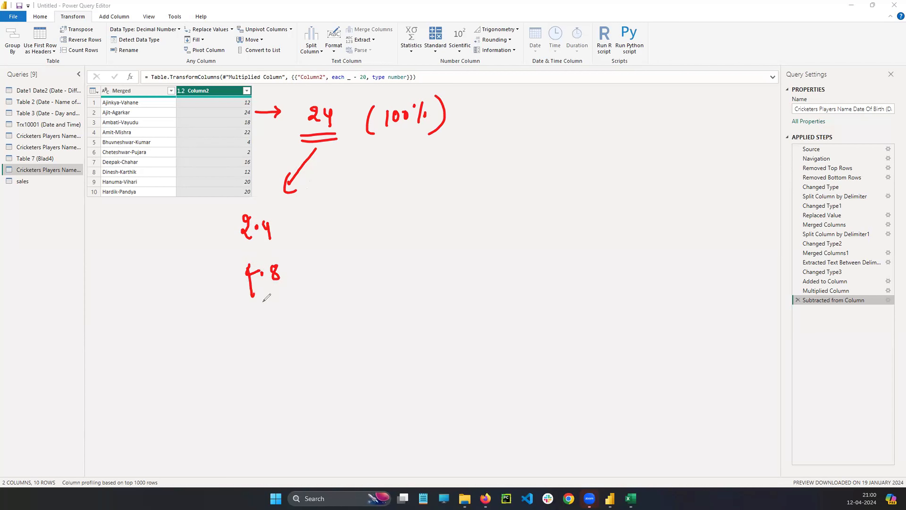
mouse_move(260, 311)
left_mouse_down()
mouse_move(257, 323)
mouse_move(283, 315)
mouse_move(290, 325)
left_mouse_up()
left_click(269, 324)
Apply a Percentage operation with the value 30 to Column2.
left_click(435, 48)
left_click(443, 124)
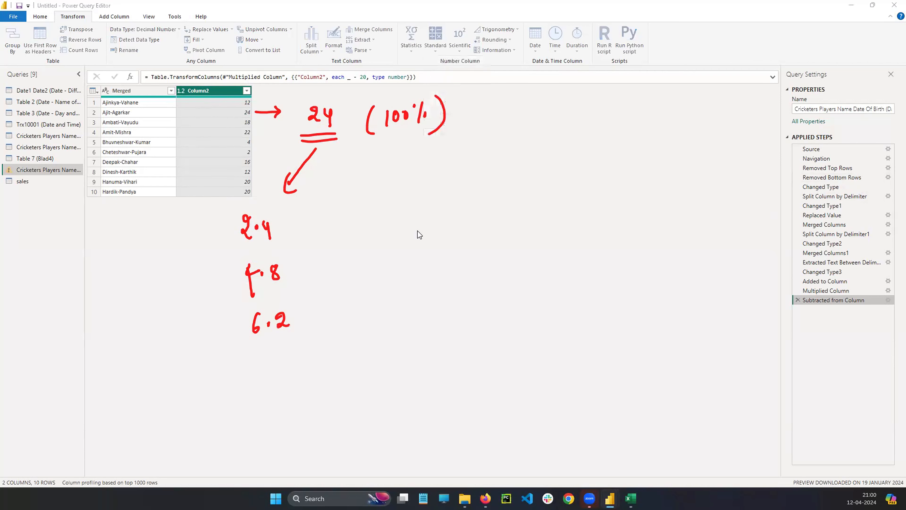
type("30")
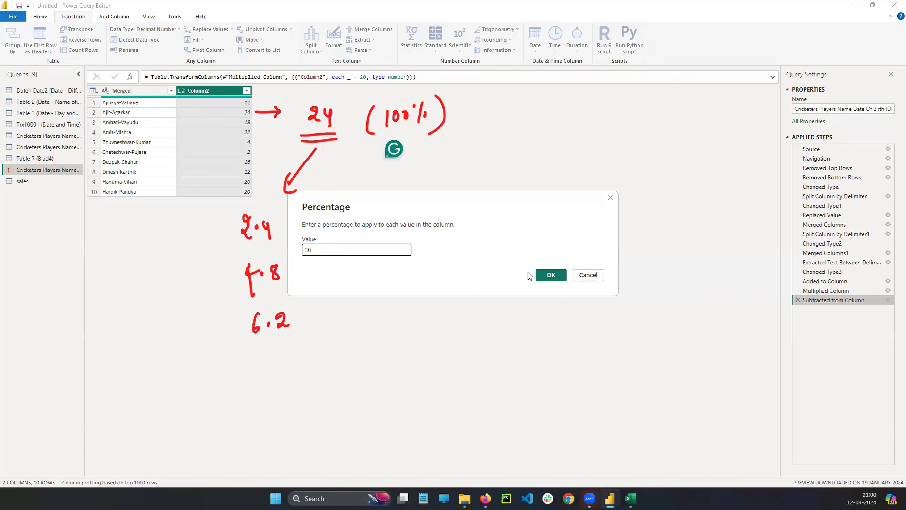
left_click(540, 276)
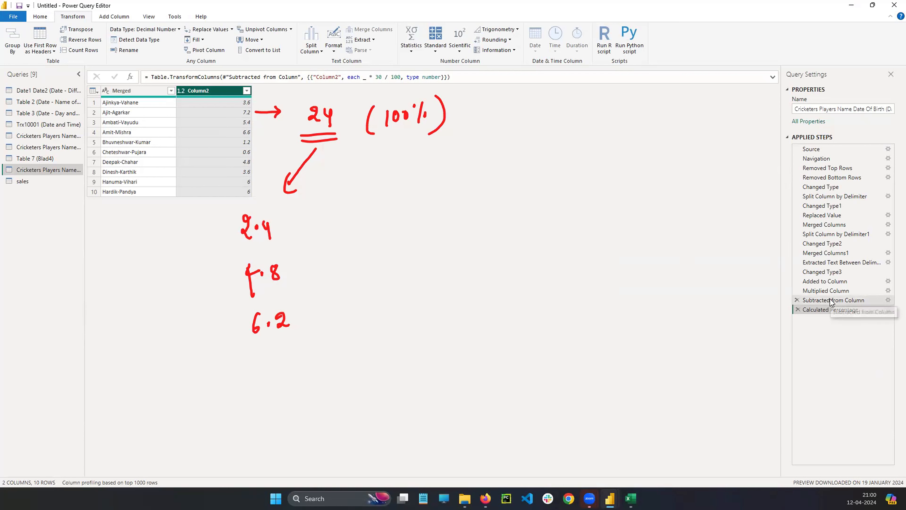
Draw a crossed 7 over the handwritten 6, clear the annotations and remove the percentage calculation from the applied steps.
left_click_drag(230, 320, 259, 365)
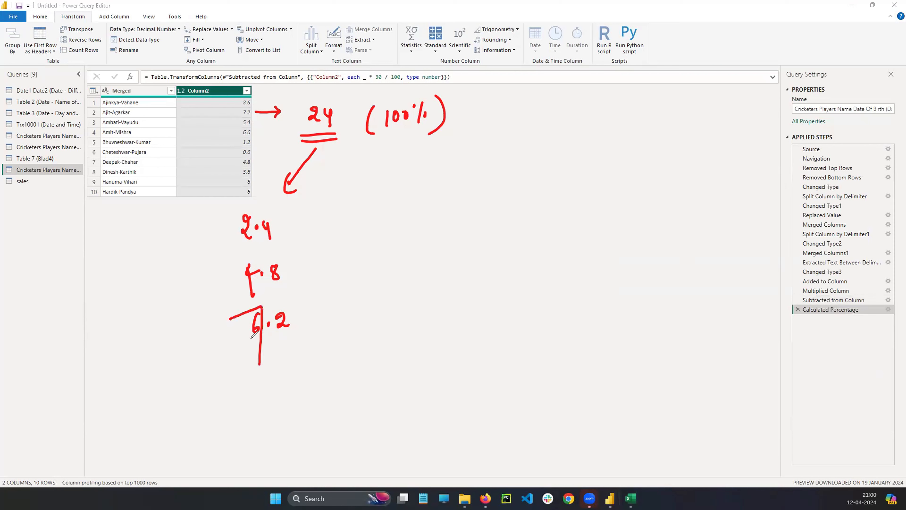
left_click_drag(245, 335, 267, 324)
key("Escape")
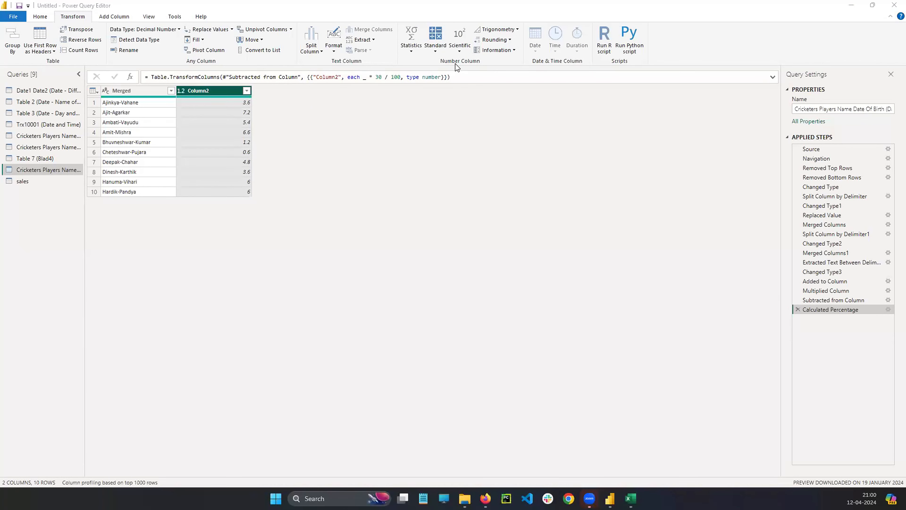
left_click(798, 309)
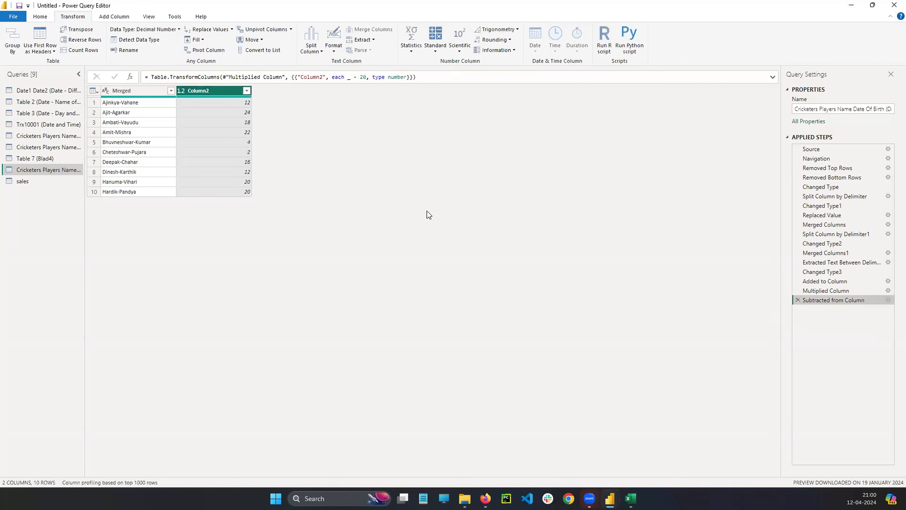
Start a Percent Of operation on Column2, circle the column in red and clear the circle.
left_click(433, 36)
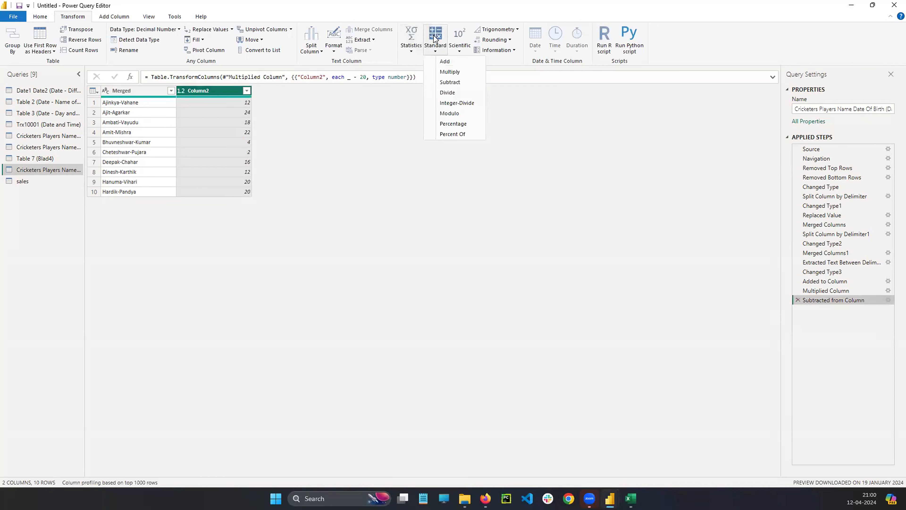
left_click(452, 135)
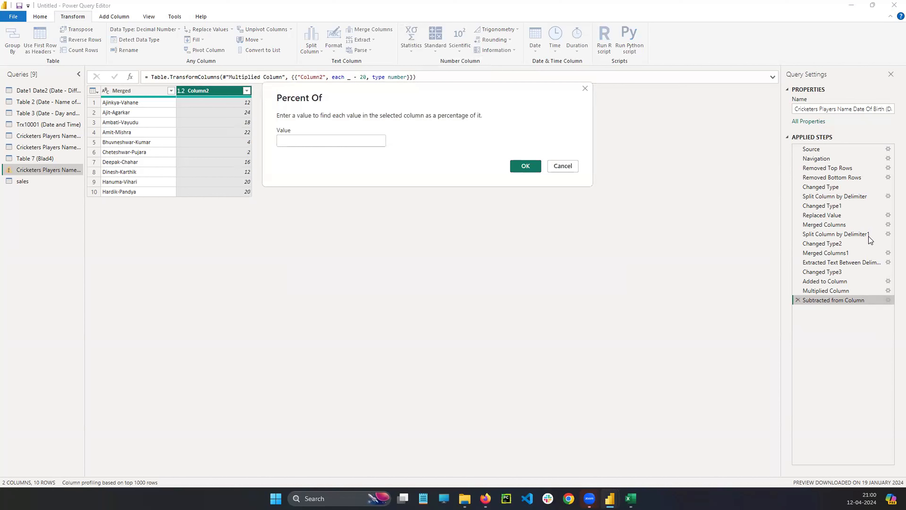
mouse_move(247, 83)
left_mouse_down()
mouse_move(174, 178)
mouse_move(247, 91)
left_mouse_up()
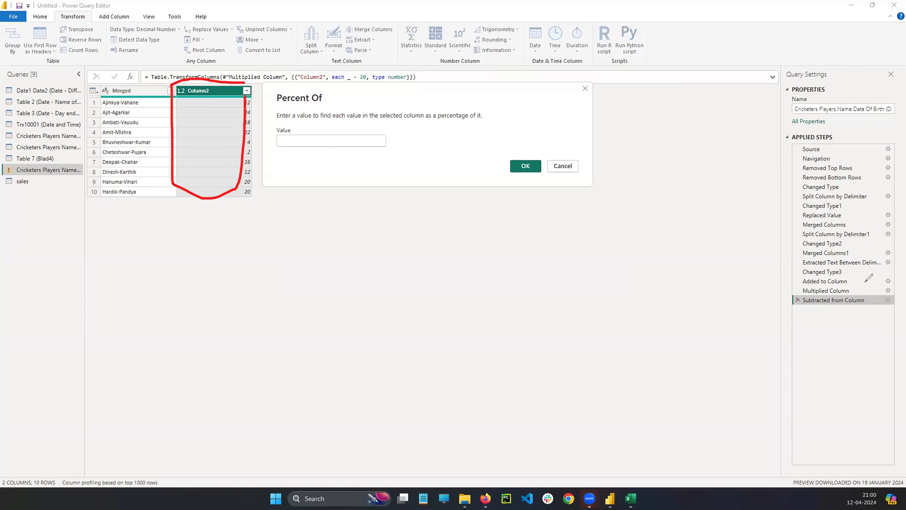
left_click(835, 376)
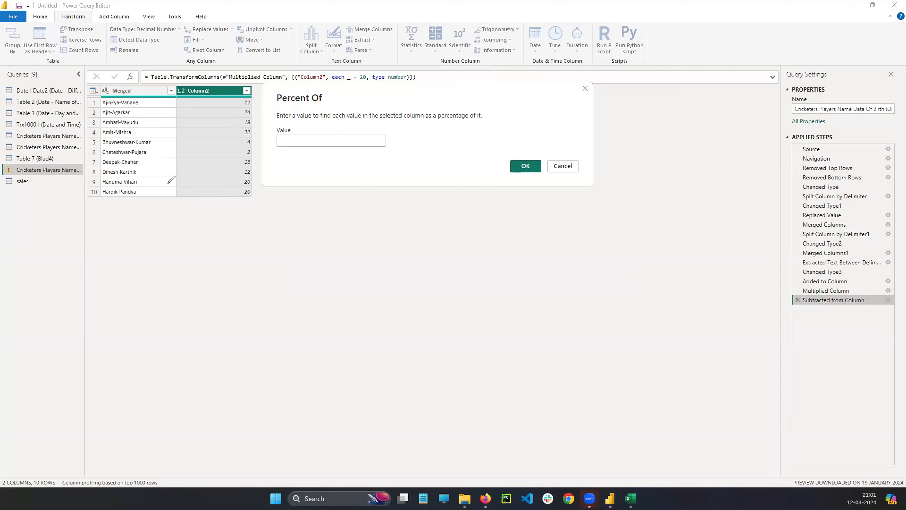
Handwrite 12 ⇒ 100% above 30% ⇒ 3.6 with a vertical line beside them, and clear the annotations.
left_click_drag(136, 224, 138, 242)
mouse_move(149, 224)
left_mouse_down()
mouse_move(146, 239)
mouse_move(216, 230)
mouse_move(224, 243)
mouse_move(190, 251)
mouse_move(208, 248)
mouse_move(84, 317)
mouse_move(100, 299)
mouse_move(129, 320)
mouse_move(166, 314)
mouse_move(183, 293)
left_mouse_up()
left_click_drag(252, 206, 252, 382)
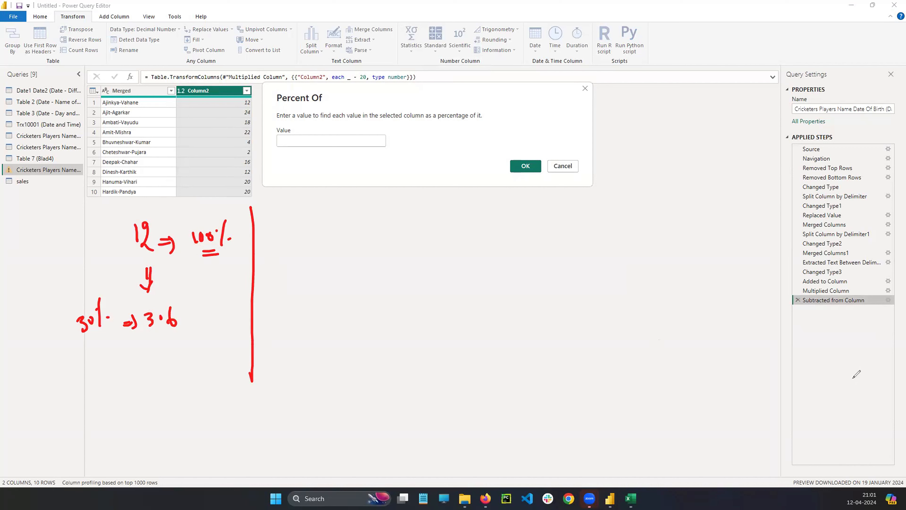
key("e")
Double-underline Of in the Percent Of title and draw a box around Column2 with 100% handwritten beneath it.
left_click_drag(315, 106, 321, 108)
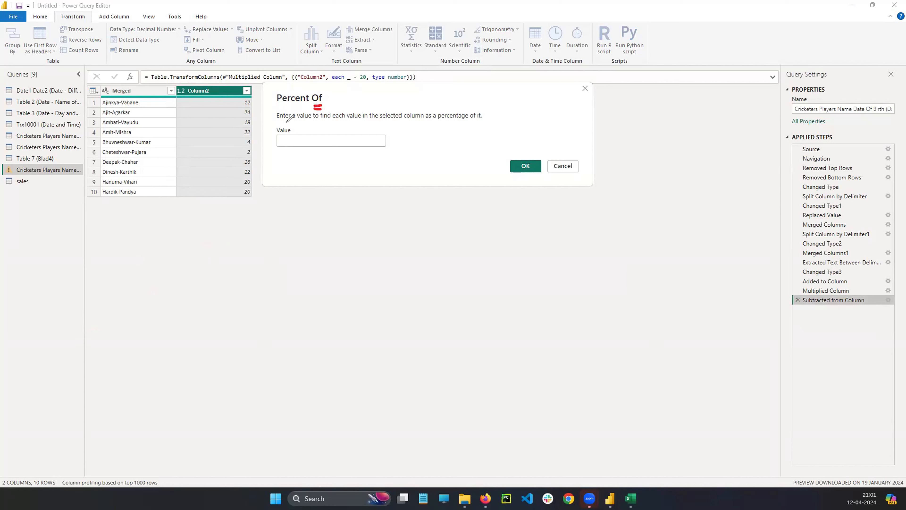
mouse_move(177, 87)
left_mouse_down()
mouse_move(180, 200)
mouse_move(188, 85)
mouse_move(254, 87)
mouse_move(257, 204)
mouse_move(181, 211)
mouse_move(207, 244)
left_mouse_up()
mouse_move(215, 228)
left_mouse_down()
mouse_move(237, 219)
mouse_move(235, 240)
left_mouse_up()
left_click(227, 221)
left_click(241, 230)
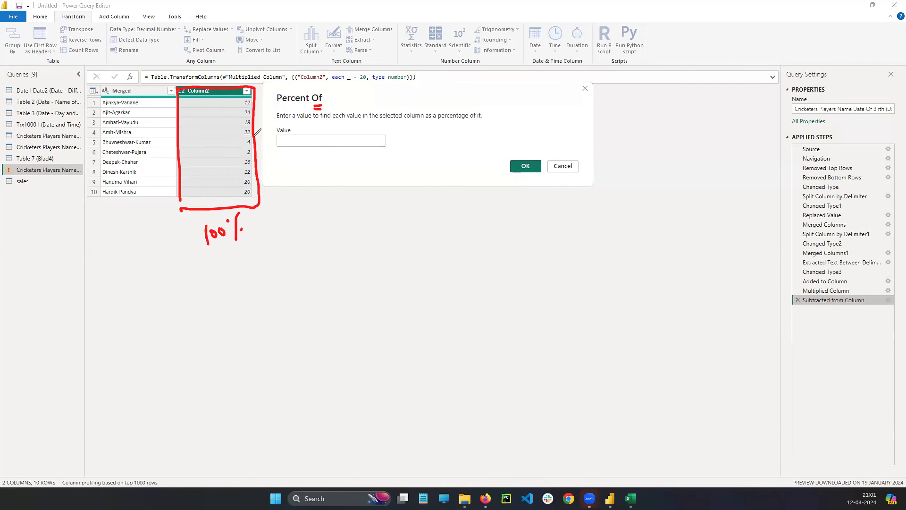
Clear the annotations and apply the Percent Of operation with the value 20 to Column2.
left_click_drag(251, 95, 250, 97)
key("Escape")
left_click(330, 139)
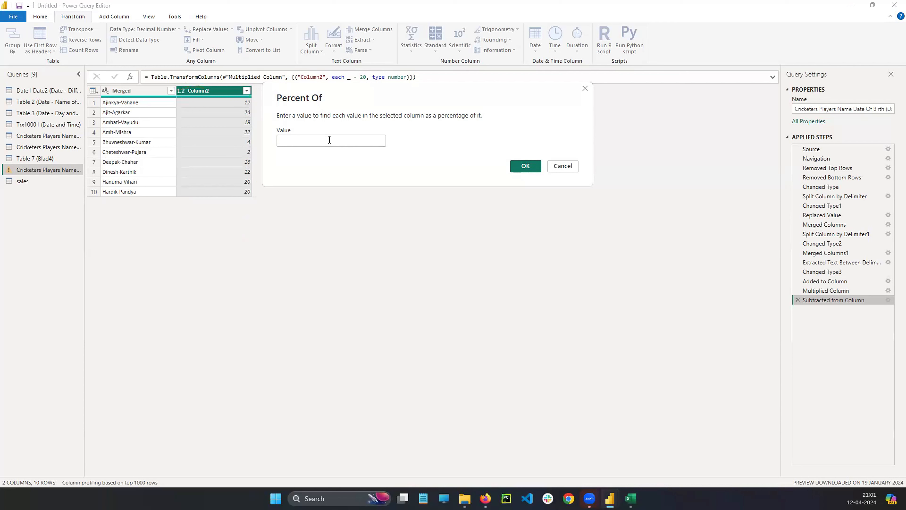
type("20")
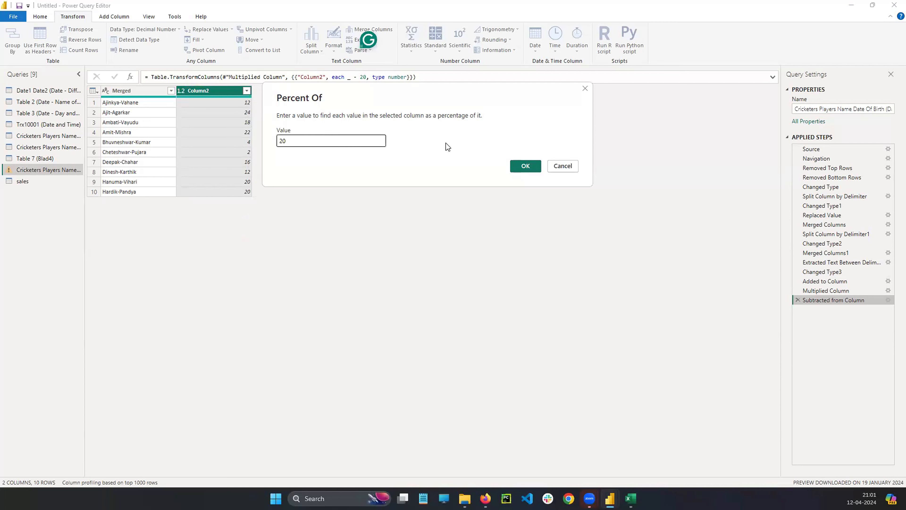
left_click(524, 166)
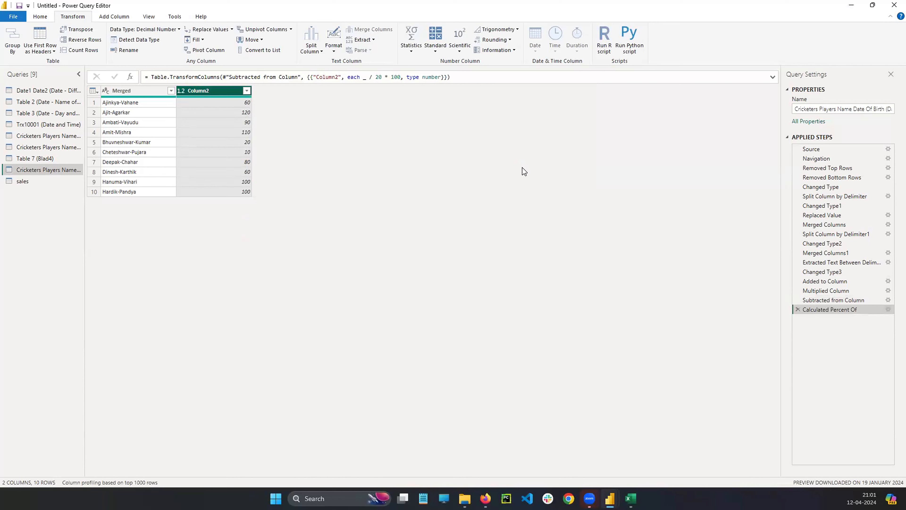
Remove the existing Percent Of step and apply a Percent Of operation with the value 3 to Column2.
left_click(798, 309)
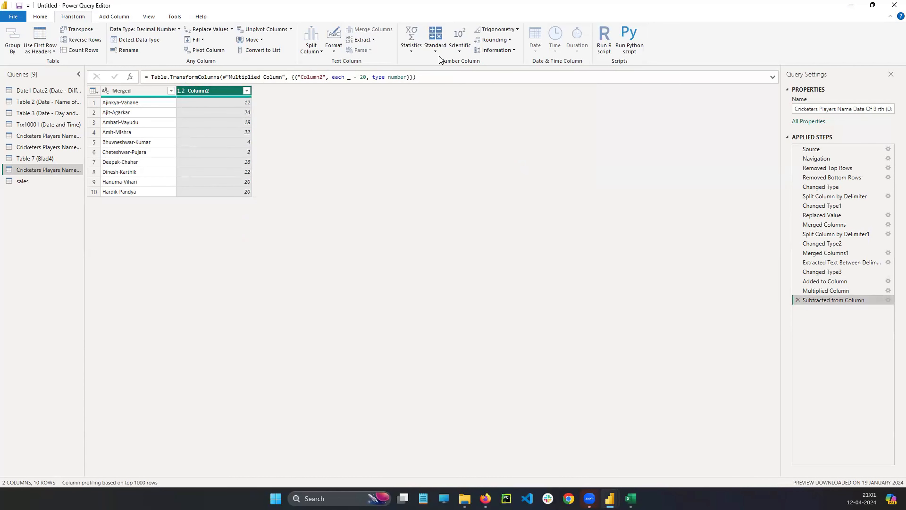
left_click(436, 49)
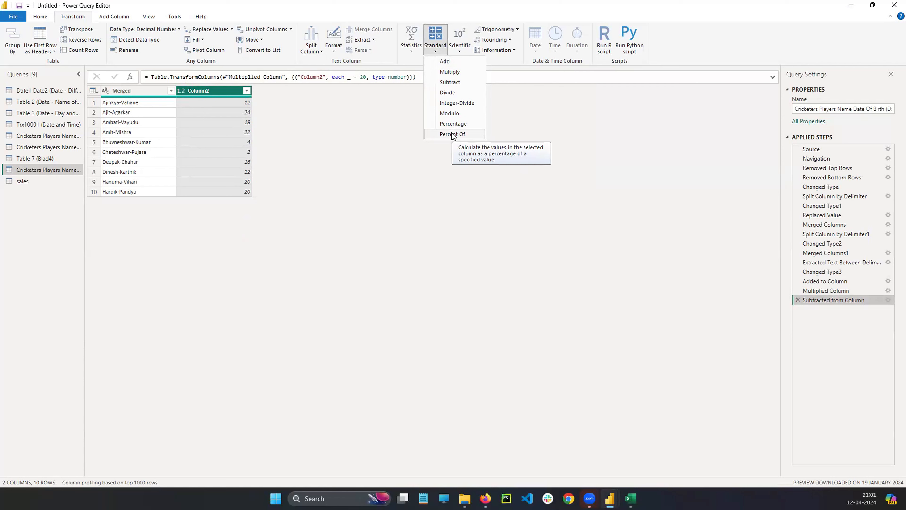
left_click(453, 134)
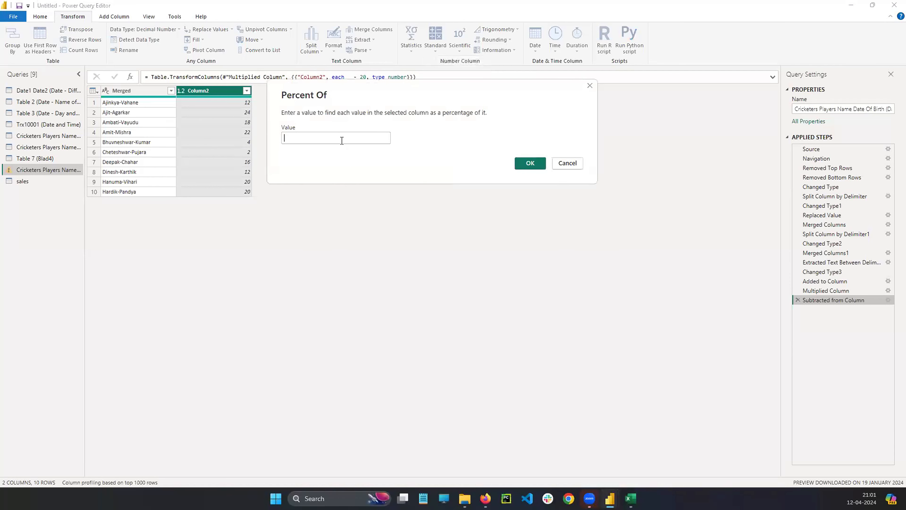
type("3")
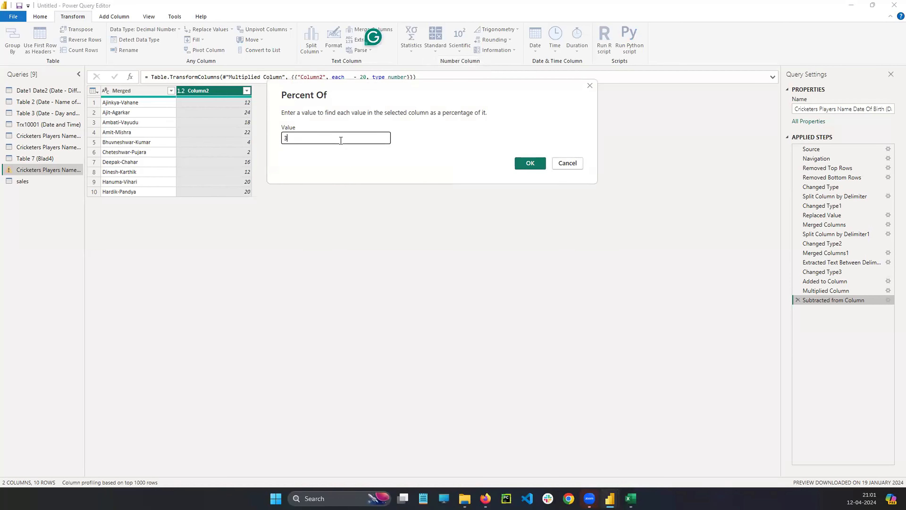
left_click(523, 166)
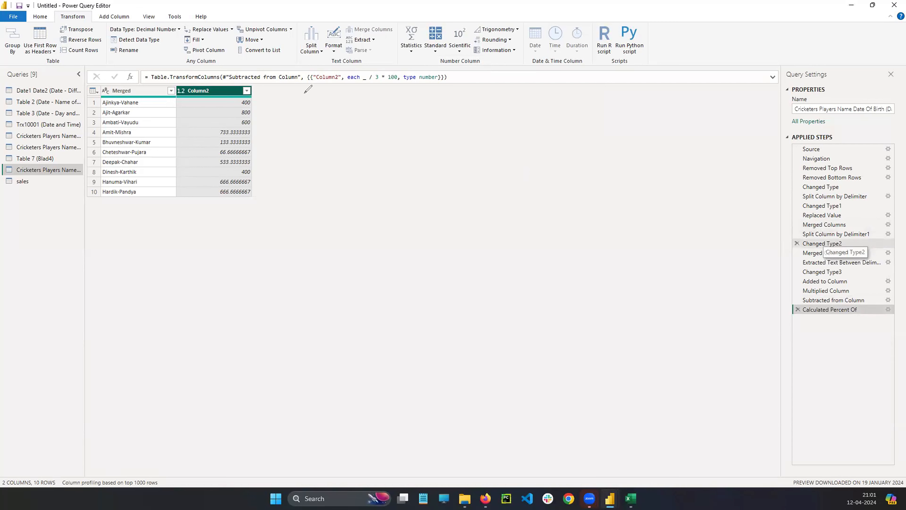
Circle Column2's first value in red, draw an arrow at the latest applied step and handwrite 12/3 × 100 beside the table.
left_click_drag(254, 93, 252, 92)
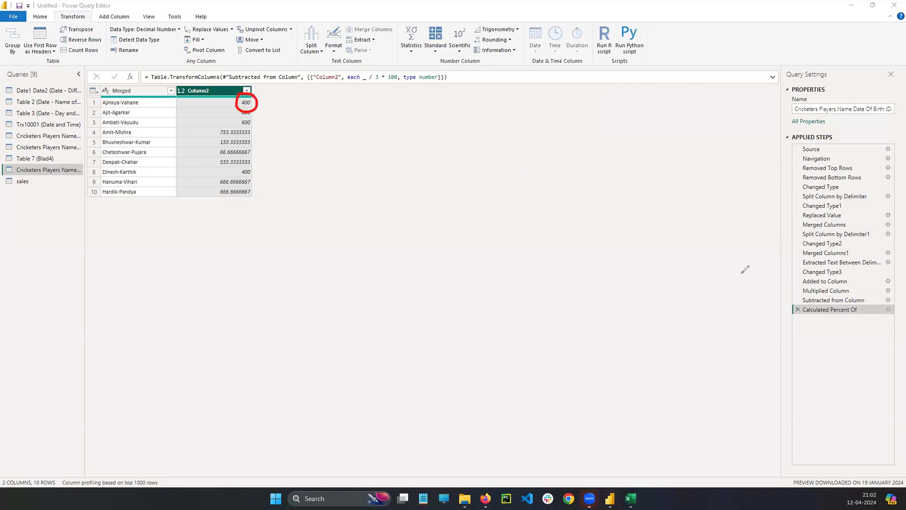
left_click_drag(795, 309, 784, 309)
left_click_drag(316, 110, 314, 119)
left_click_drag(317, 111, 337, 126)
left_click_drag(316, 138, 316, 151)
left_click_drag(345, 113, 350, 124)
mouse_move(351, 112)
left_mouse_down()
mouse_move(344, 125)
mouse_move(373, 117)
left_mouse_up()
left_click_drag(382, 108, 381, 116)
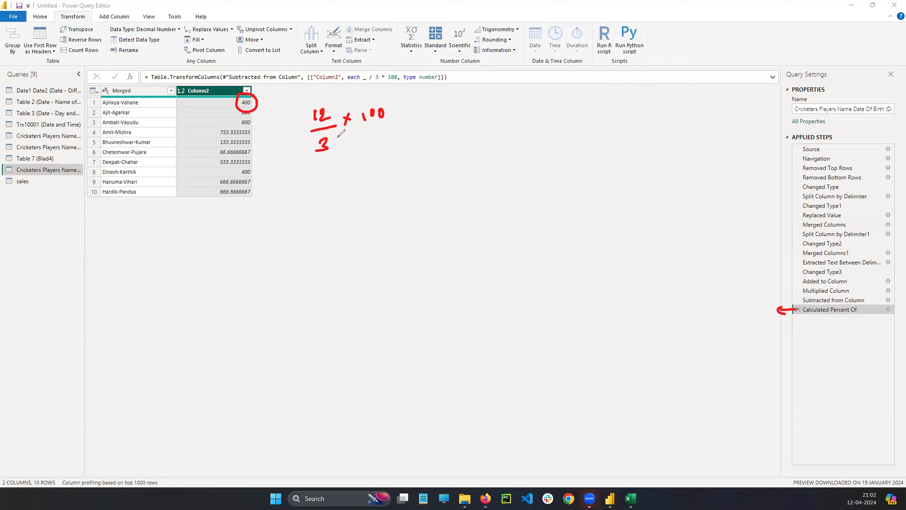
Box the handwritten 12/3 × 100 formula, draw lines from the Column2 rows towards it and clear the annotations.
mouse_move(306, 172)
left_mouse_down()
mouse_move(321, 100)
mouse_move(307, 176)
left_mouse_up()
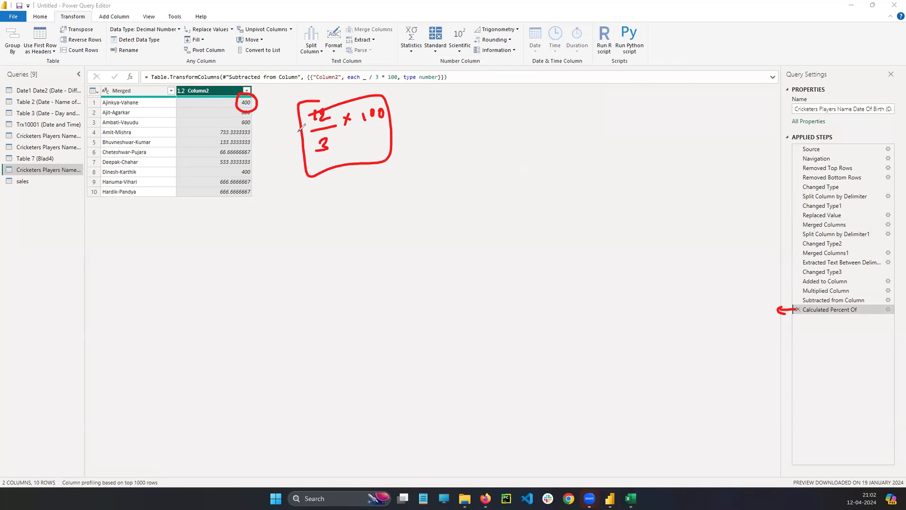
left_click_drag(255, 101, 276, 97)
mouse_move(243, 121)
left_mouse_down()
mouse_move(273, 116)
mouse_move(278, 129)
left_mouse_up()
left_click_drag(244, 151, 288, 144)
left_click_drag(251, 174, 302, 165)
left_click_drag(244, 201, 301, 188)
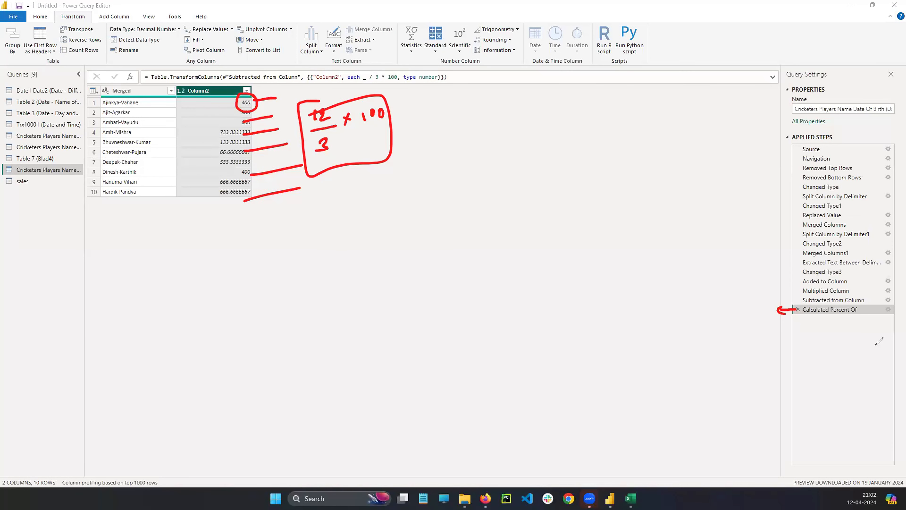
key("Escape")
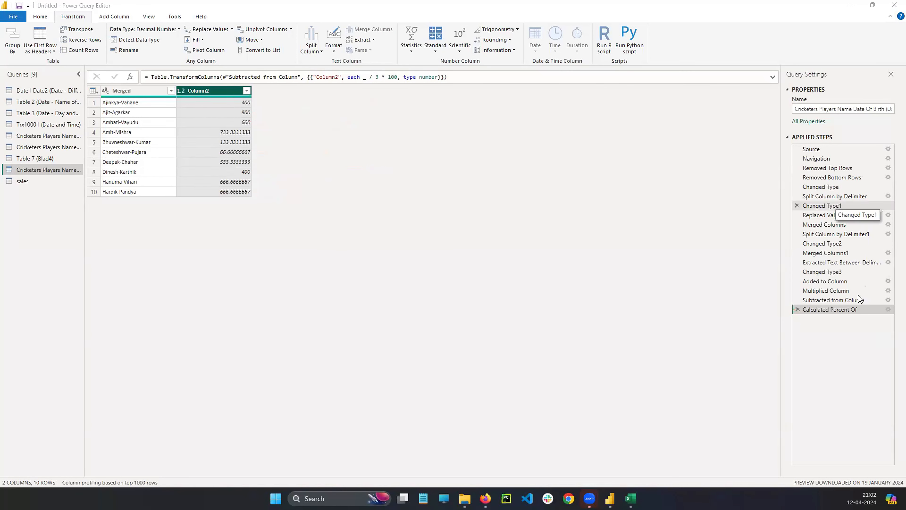
Remove the Percent Of step and look through the available statistics, standard and scientific operations for Column2.
left_click(798, 310)
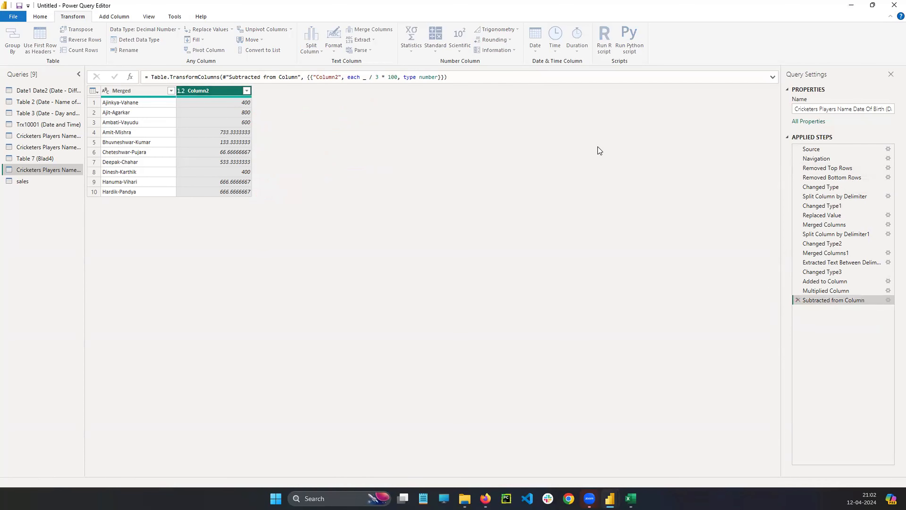
left_click(435, 50)
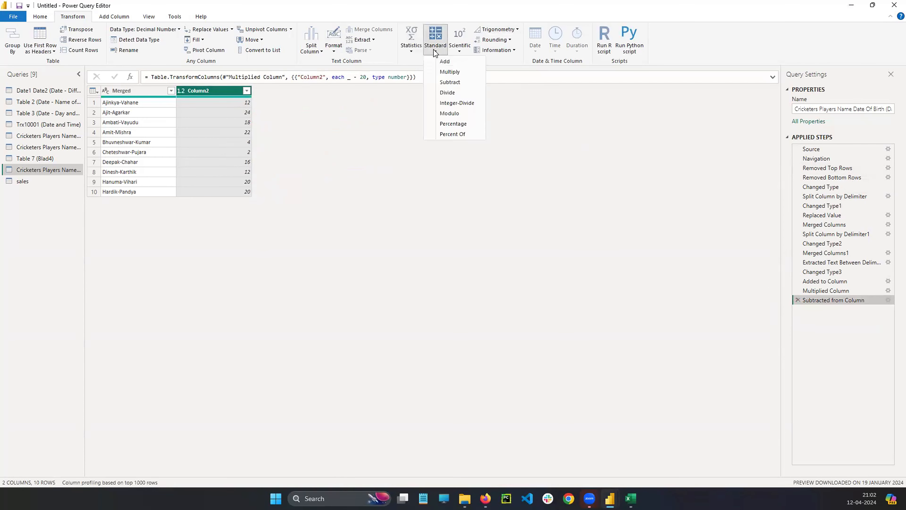
left_click(412, 50)
left_click(414, 51)
left_click(415, 53)
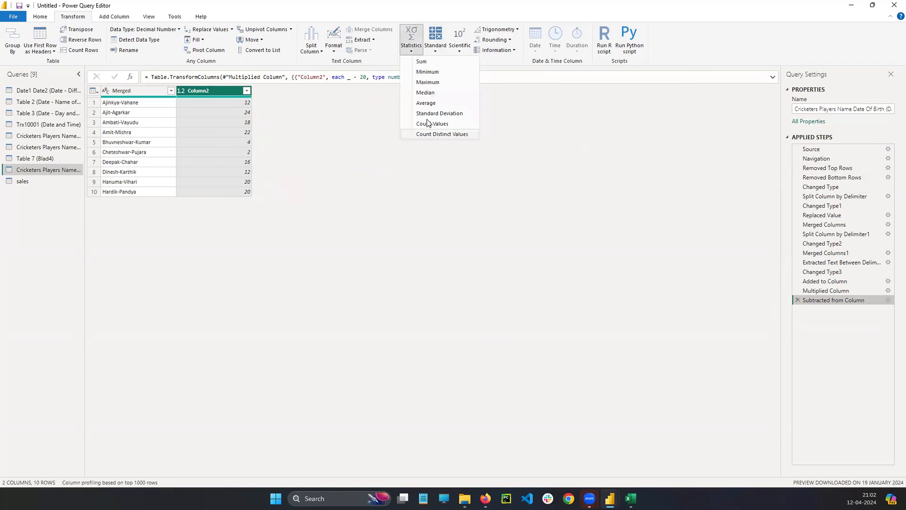
left_click(434, 50)
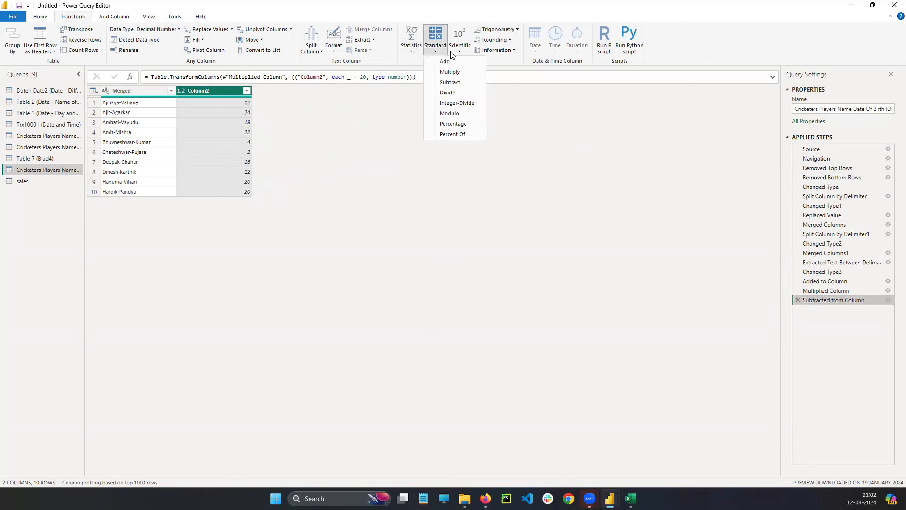
left_click(465, 59)
left_click(459, 49)
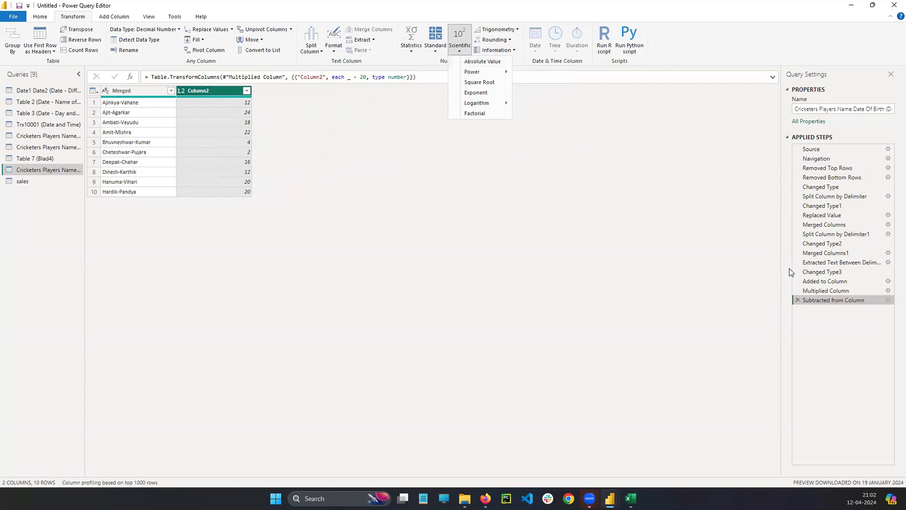
Handwrite −100 ⇒ in red in the empty area beside the table.
left_click_drag(397, 156, 416, 154)
mouse_move(419, 144)
left_mouse_down()
mouse_move(423, 163)
mouse_move(430, 144)
left_mouse_up()
left_click_drag(440, 144, 488, 144)
left_click_drag(474, 149, 490, 152)
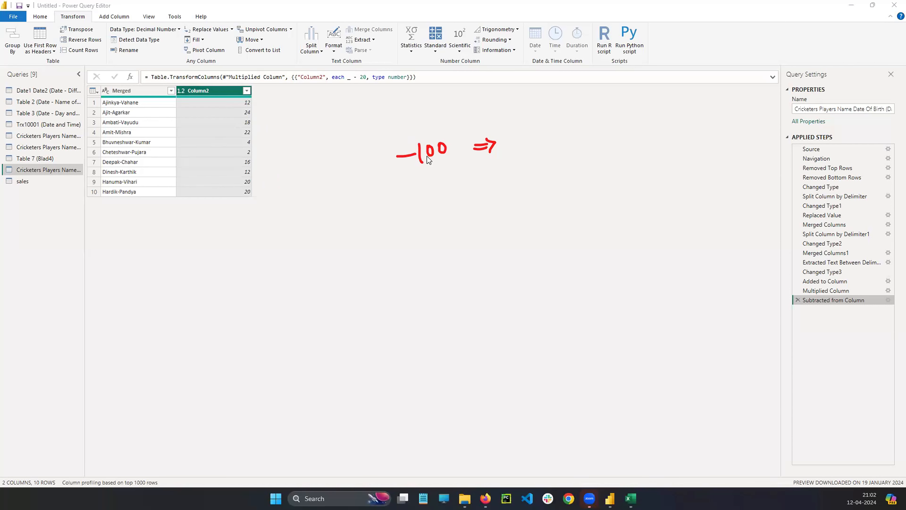
Apply the scientific Absolute Value operation to Column2 and clear the handwritten annotation.
left_click(460, 41)
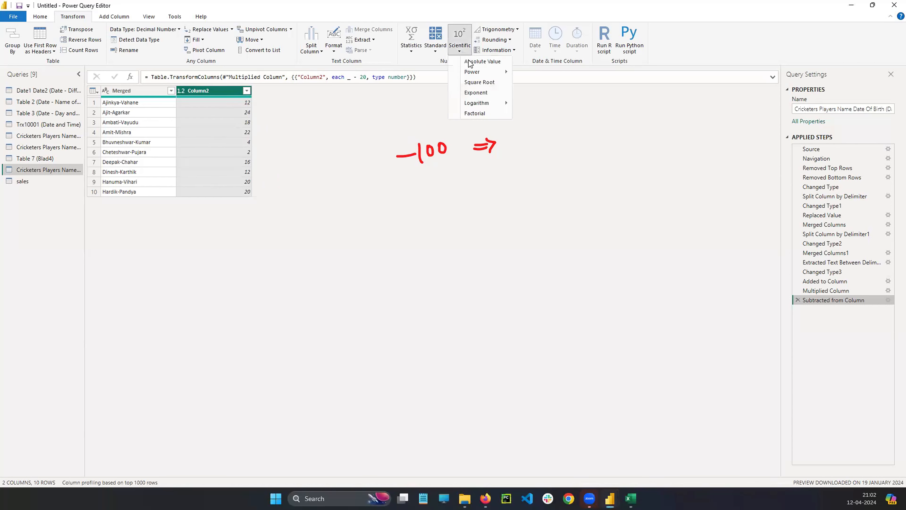
left_click(468, 63)
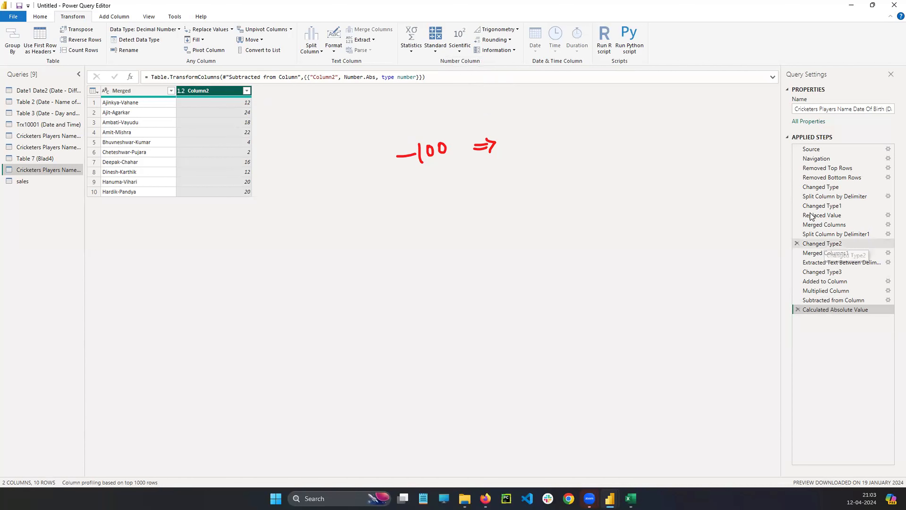
left_click(231, 130)
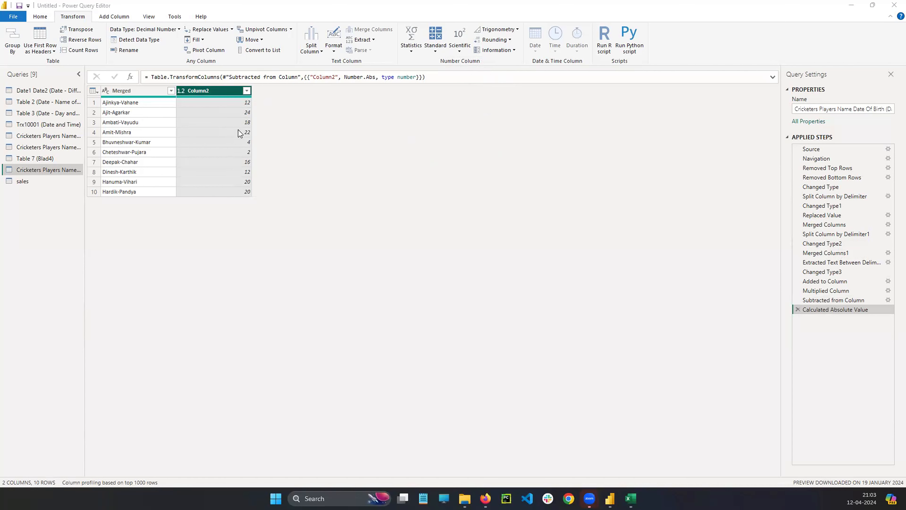
Square the values in Column2 and remove the resulting applied step.
left_click(463, 51)
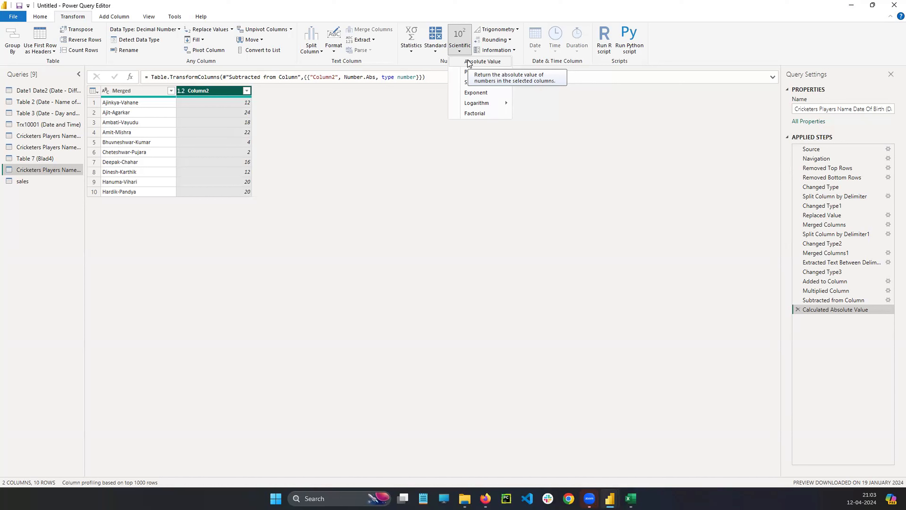
mouse_move(475, 75)
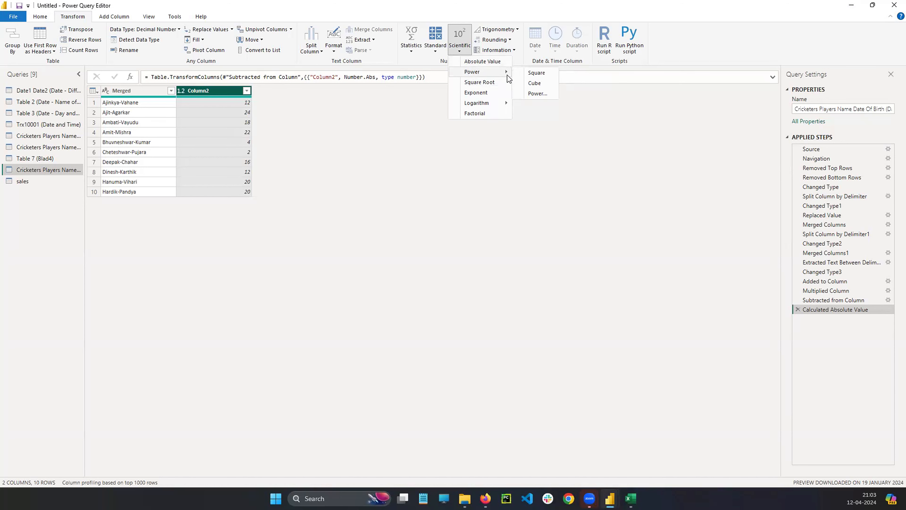
left_click(535, 73)
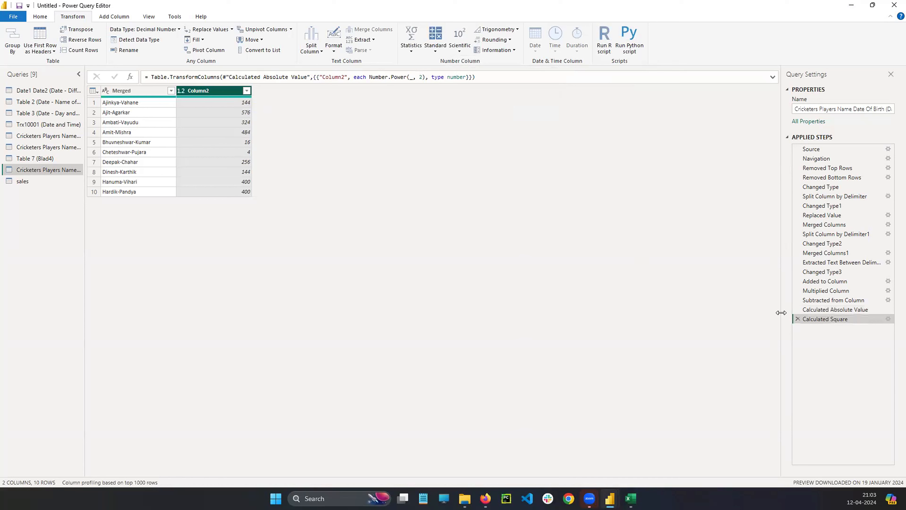
left_click(796, 319)
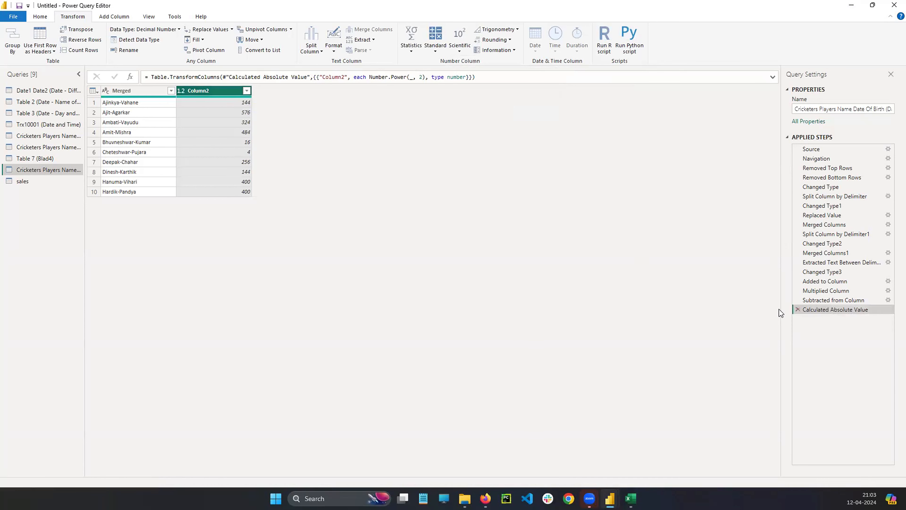
Cube the values in Column2 and remove the resulting applied step.
left_click(435, 40)
left_click(459, 44)
left_click(463, 51)
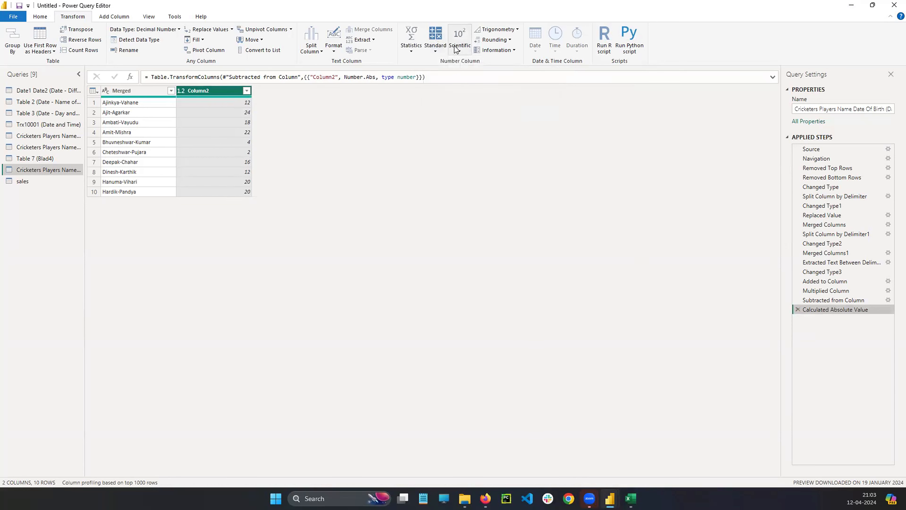
left_click(464, 50)
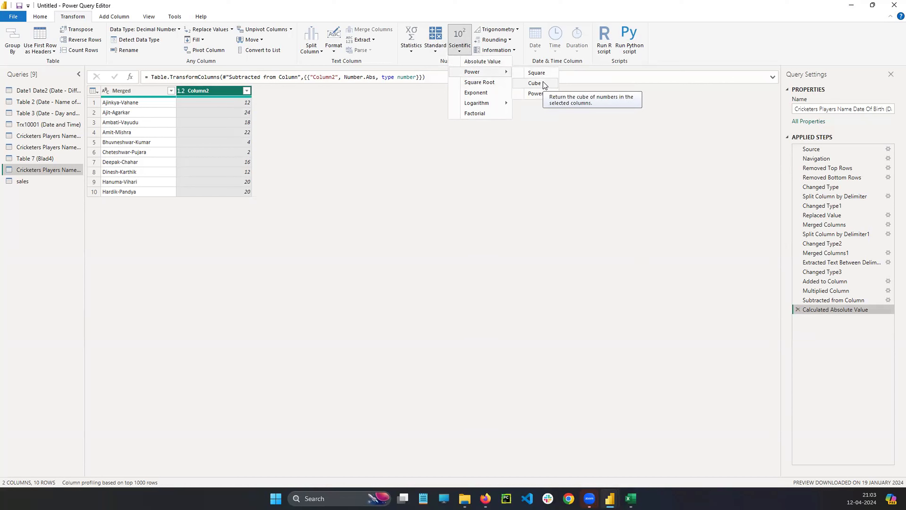
left_click(535, 83)
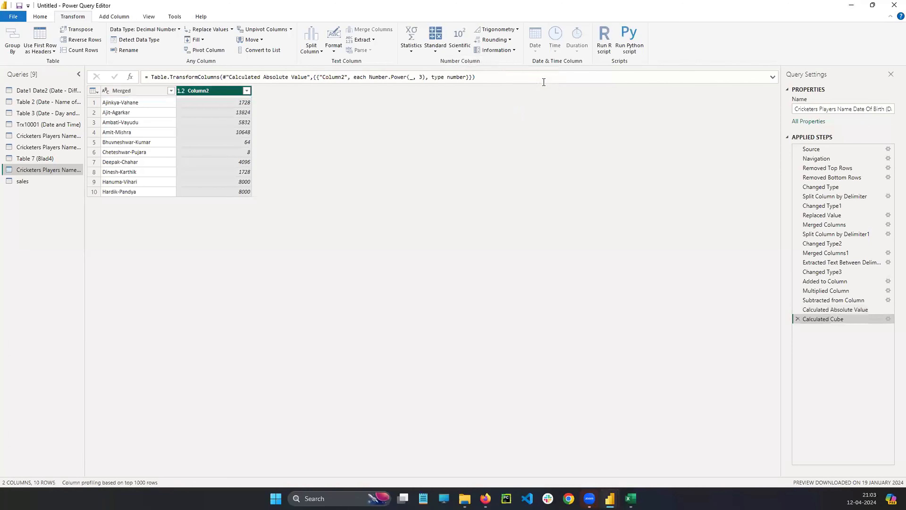
left_click(799, 319)
Start a custom Power operation on Column2 and set the power to 5.
left_click(459, 41)
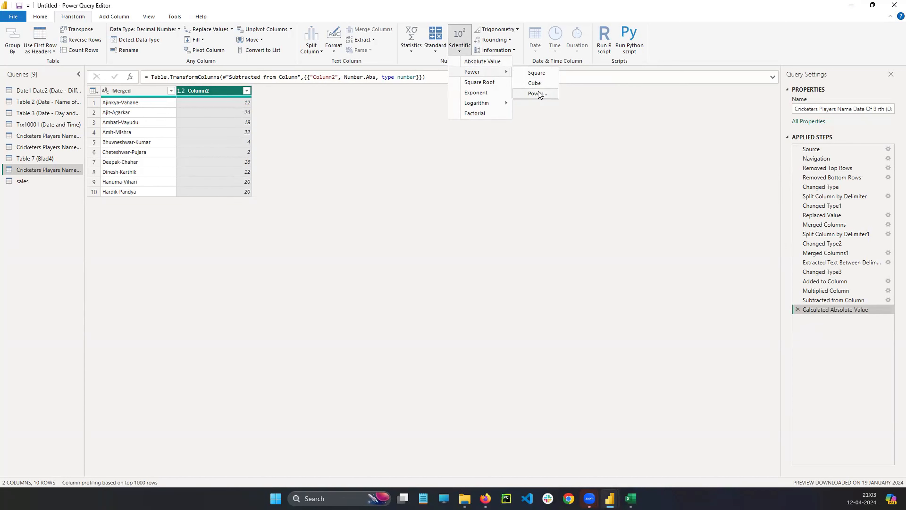
left_click(538, 92)
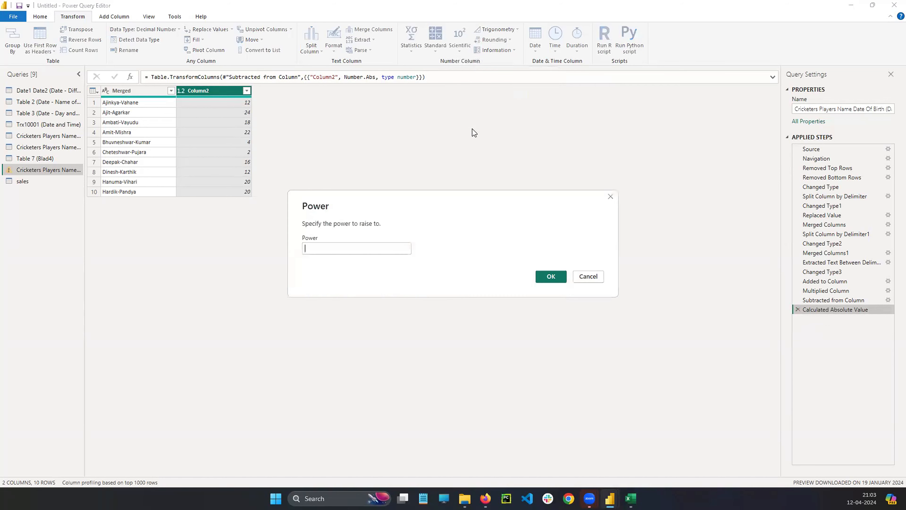
left_click(333, 248)
type("5")
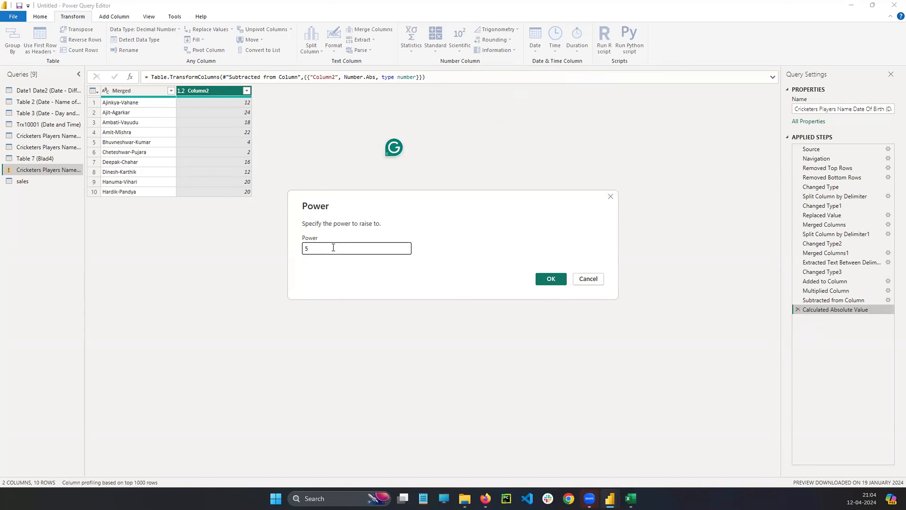
Circle the 12 in Column2's first row, handwrite 12⁵ beside it and undo the pen strokes.
left_click_drag(247, 92, 284, 121)
left_click_drag(288, 108, 302, 107)
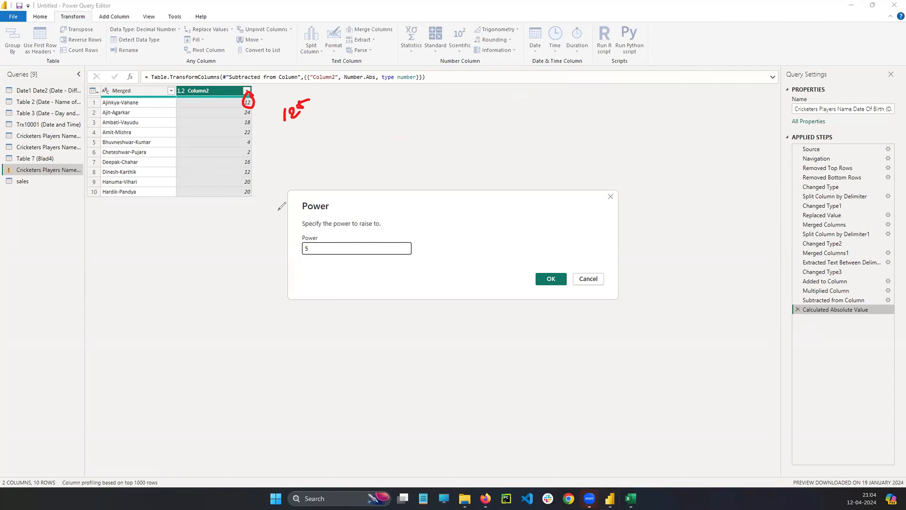
key("ctrl+z")
key("ctrl+z")
key("ctrl+z")
key("ctrl+z")
key("ctrl+z")
Circle the 2 in row 6, annotate it with exponent 5 and ⇒ 2×2×2×2×2, and clear the annotations.
mouse_move(254, 147)
left_mouse_down()
mouse_move(246, 147)
mouse_move(272, 129)
mouse_move(300, 152)
mouse_move(336, 128)
mouse_move(419, 124)
left_mouse_up()
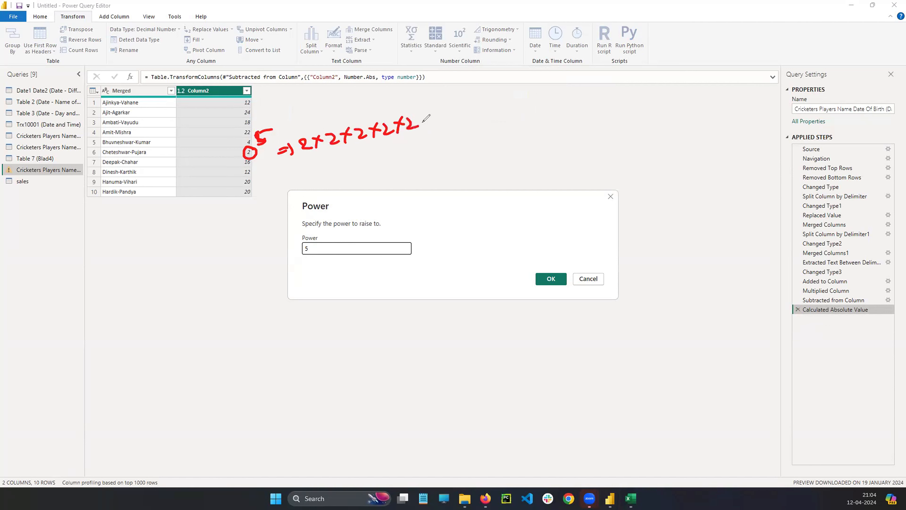
left_click(873, 238)
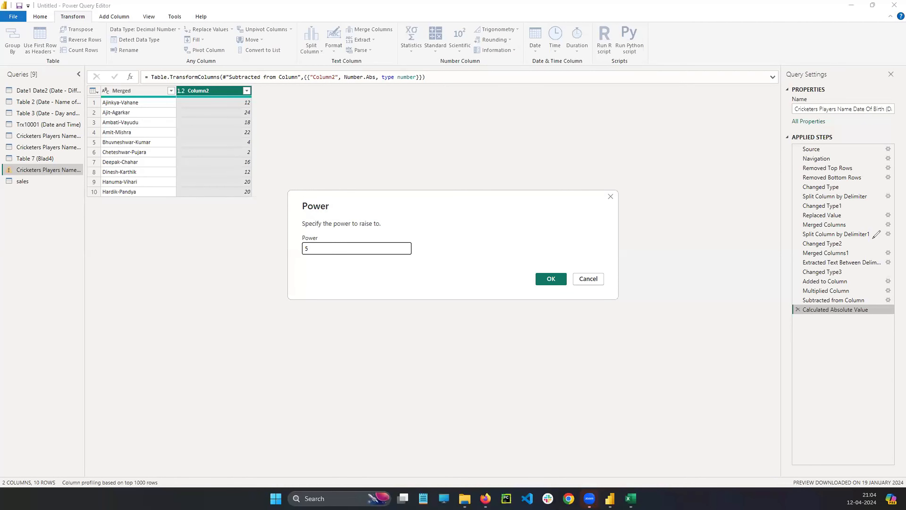
Apply the power of 5 to Column2, remove the resulting applied step and reselect the column.
left_click(551, 278)
left_click(240, 150)
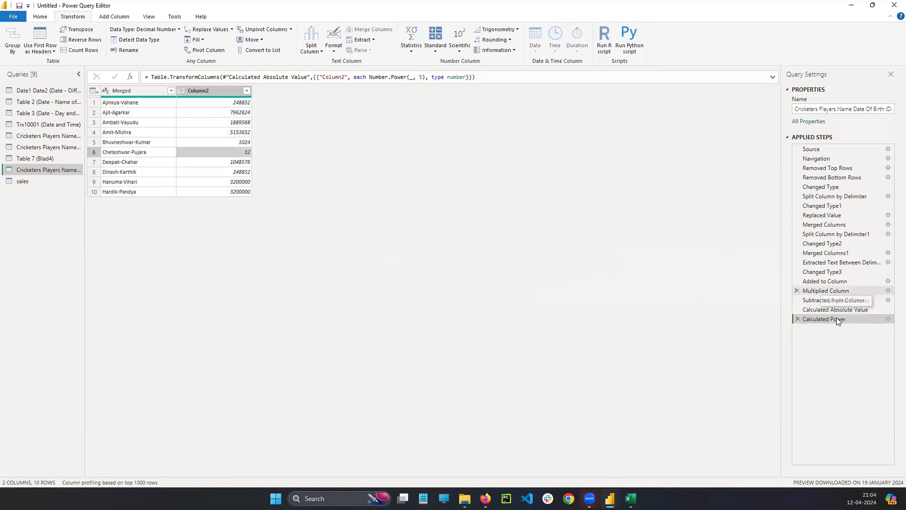
left_click(799, 319)
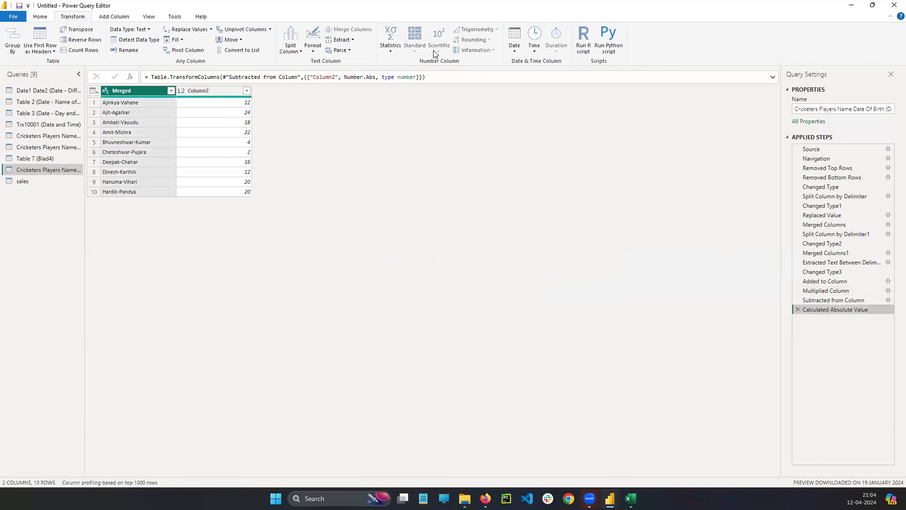
left_click(213, 92)
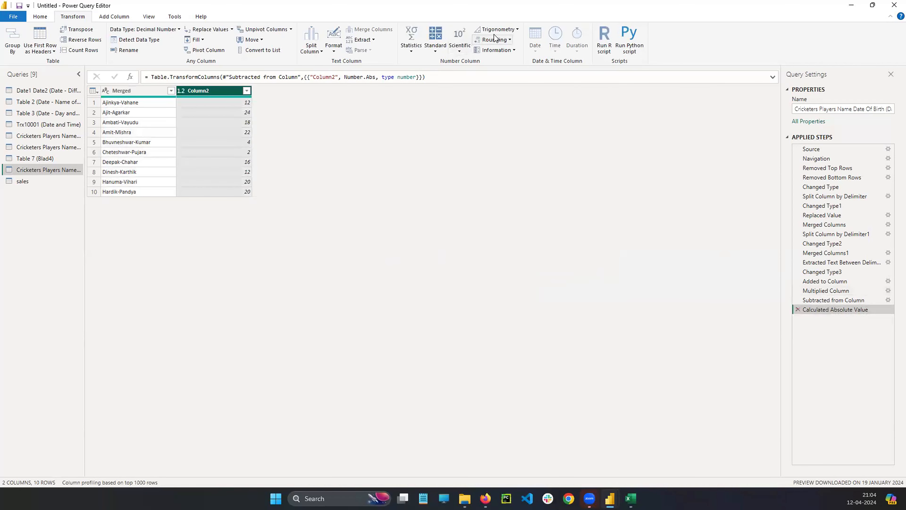
Bring up the Scientific operations and handwrite √12 and (12)^½ as screen annotations beside the table.
left_click(465, 45)
mouse_move(481, 76)
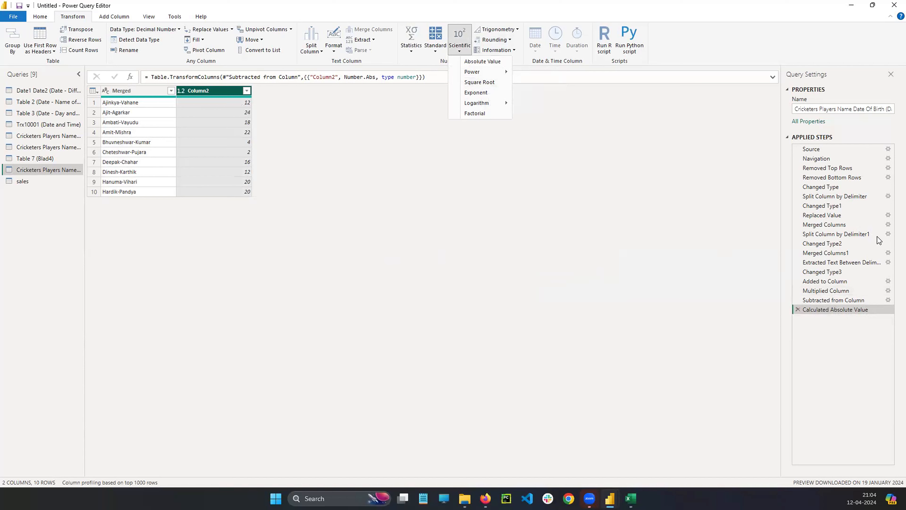
left_click_drag(442, 208, 541, 178)
left_click_drag(477, 200, 478, 226)
mouse_move(483, 206)
left_mouse_down()
mouse_move(492, 204)
mouse_move(503, 224)
left_mouse_up()
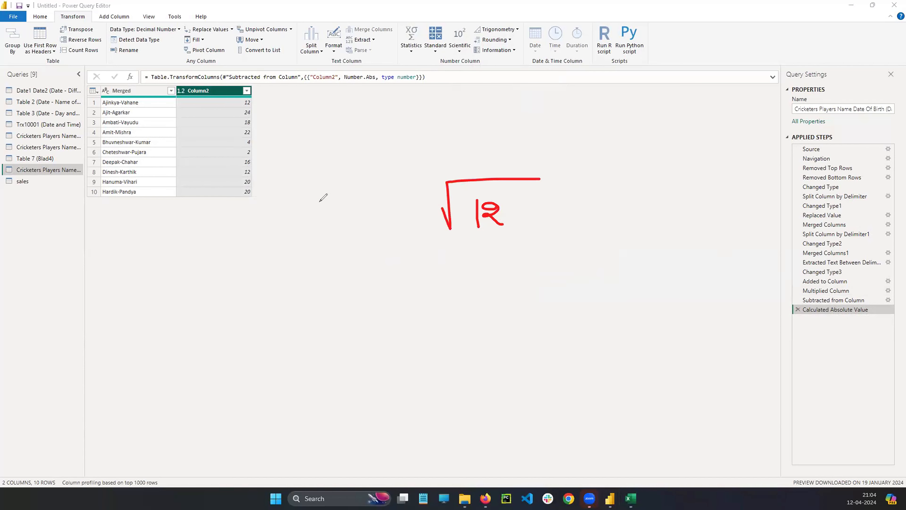
mouse_move(318, 211)
left_mouse_down()
mouse_move(320, 197)
mouse_move(344, 200)
mouse_move(334, 213)
left_mouse_up()
left_click_drag(310, 197, 322, 218)
mouse_move(353, 176)
left_mouse_down()
mouse_move(355, 194)
mouse_move(361, 181)
left_mouse_up()
mouse_move(364, 184)
left_mouse_down()
mouse_move(371, 200)
mouse_move(383, 194)
left_mouse_up()
Handwrite 6 below (12)^½, undo it, write 2√3 there instead, and clear all annotations.
left_click_drag(341, 255, 336, 265)
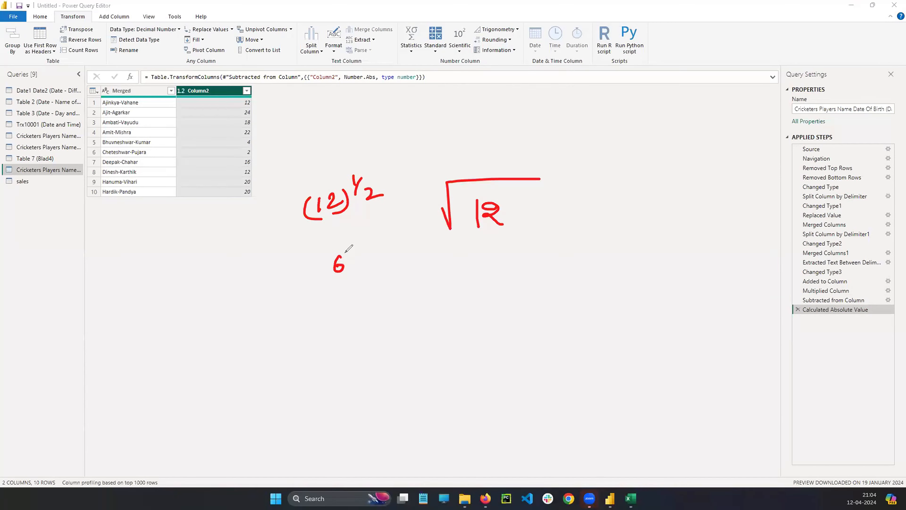
key("ctrl+z")
left_click_drag(349, 270, 359, 280)
left_click_drag(364, 270, 380, 258)
mouse_move(373, 267)
left_mouse_down()
mouse_move(389, 272)
mouse_move(373, 282)
left_mouse_up()
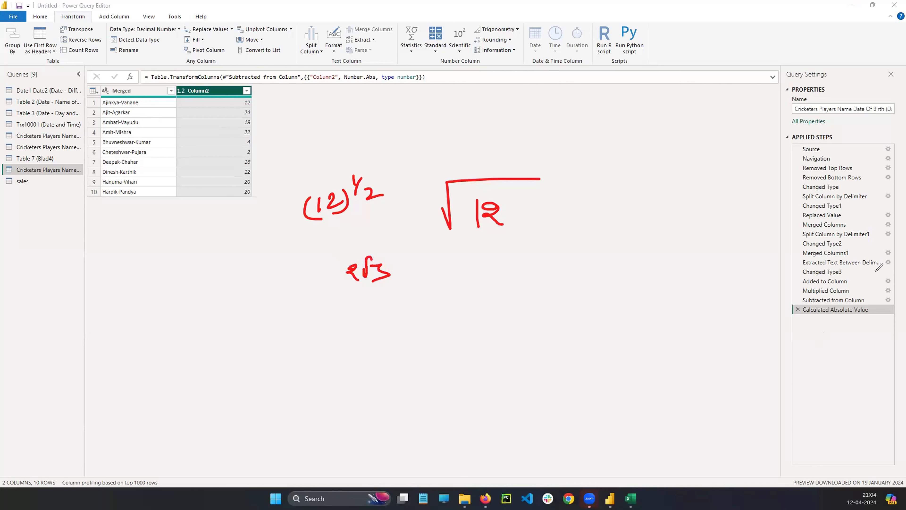
key("Escape")
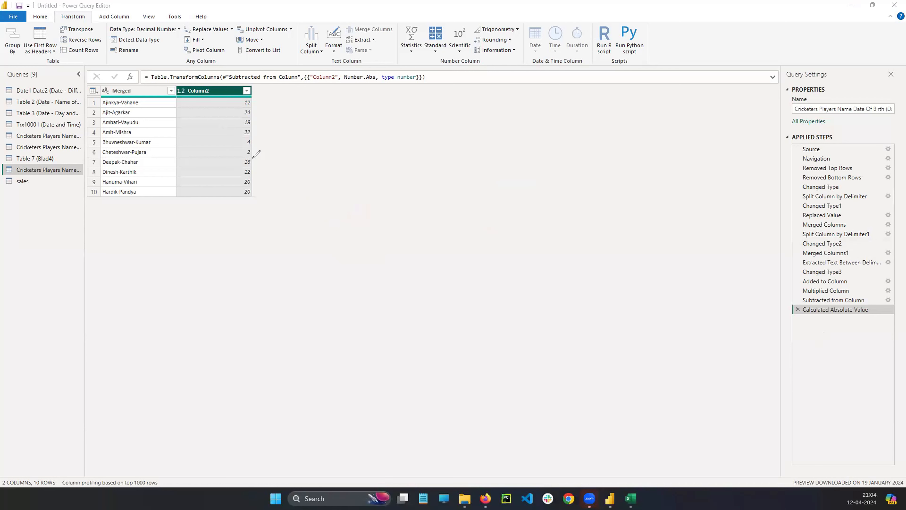
Circle the 16 in Column2's row 7, annotate it with √16 ⇒ 4, and clear the annotations.
mouse_move(252, 158)
left_mouse_down()
mouse_move(271, 152)
mouse_move(321, 172)
left_mouse_up()
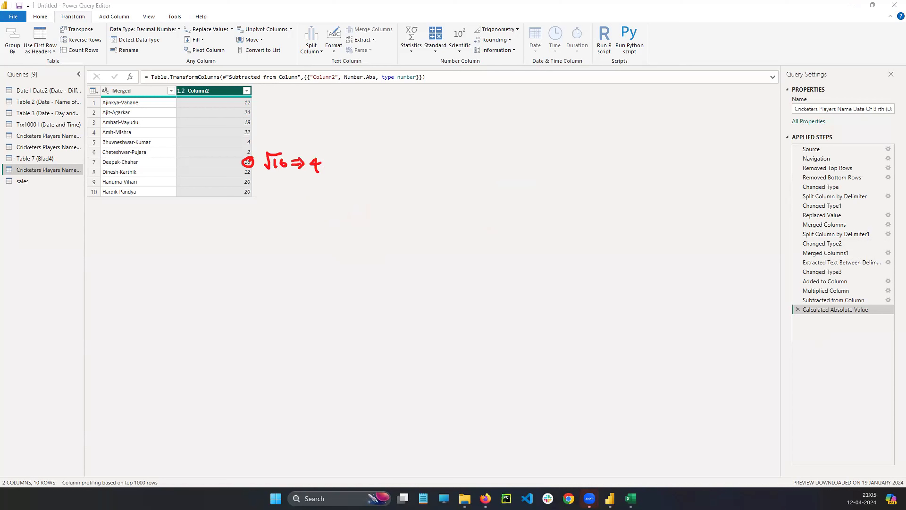
key("Escape")
Apply Square Root to Column2, check the value in row 7, and remove the resulting applied step.
left_click(461, 45)
left_click(474, 89)
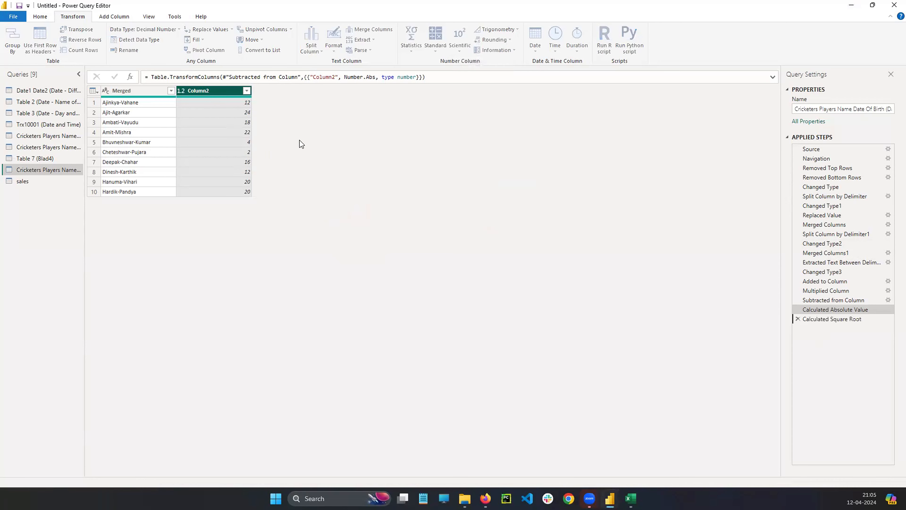
left_click(246, 162)
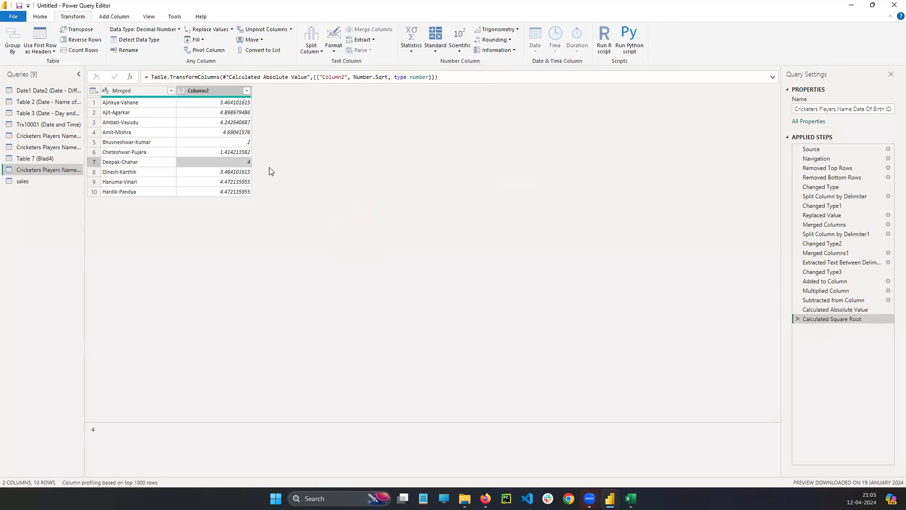
left_click(798, 318)
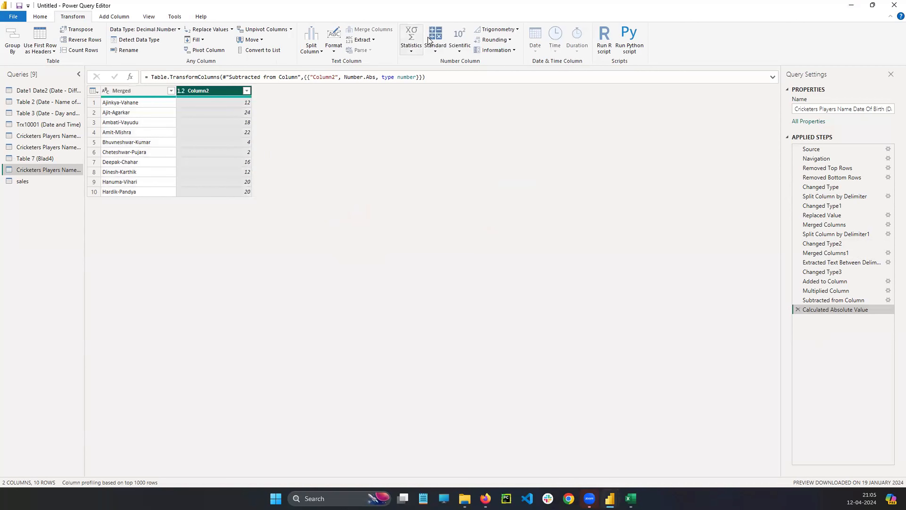
Bring up the Scientific operations and handwrite e¹², e²⁴ and e¹⁸ beside Column2's first three rows.
left_click(460, 44)
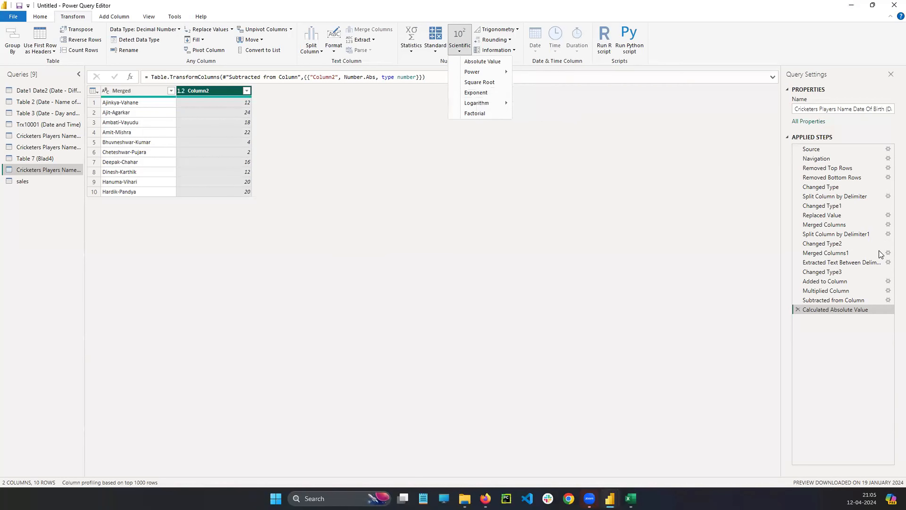
mouse_move(278, 104)
left_mouse_down()
mouse_move(282, 136)
mouse_move(303, 133)
left_mouse_up()
mouse_move(281, 162)
left_mouse_down()
mouse_move(294, 169)
mouse_move(293, 161)
left_mouse_up()
left_click_drag(306, 143, 318, 142)
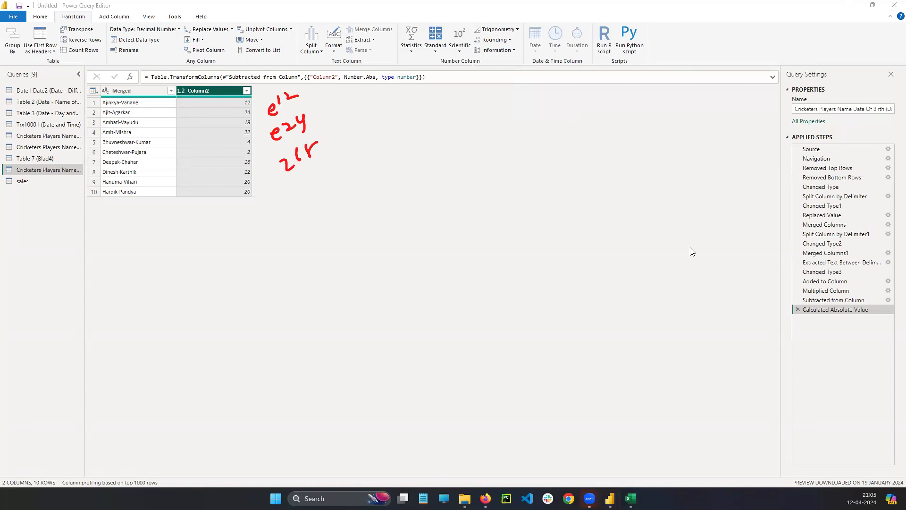
Apply the Exponent operation to Column2 and remove the resulting applied step.
left_click(459, 43)
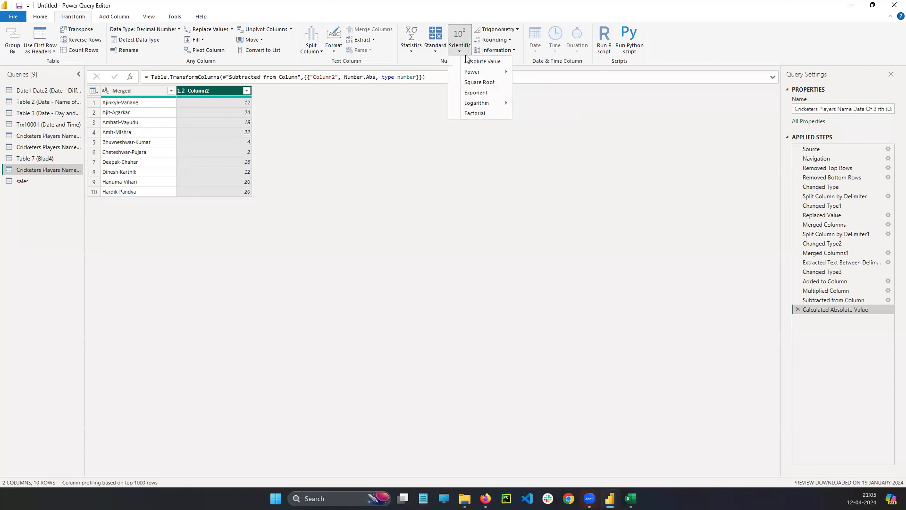
left_click(477, 94)
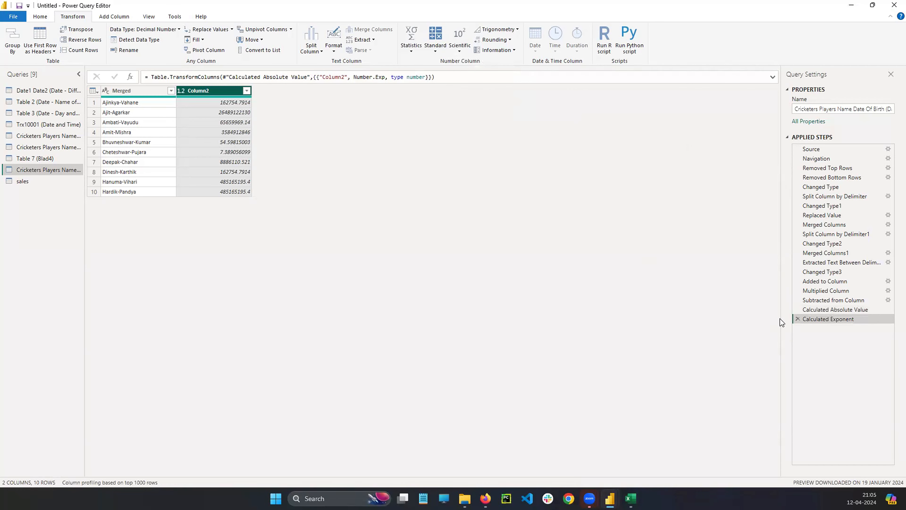
left_click(799, 319)
Apply the Base-10 Logarithm to Column2 and remove the resulting applied step.
left_click(460, 39)
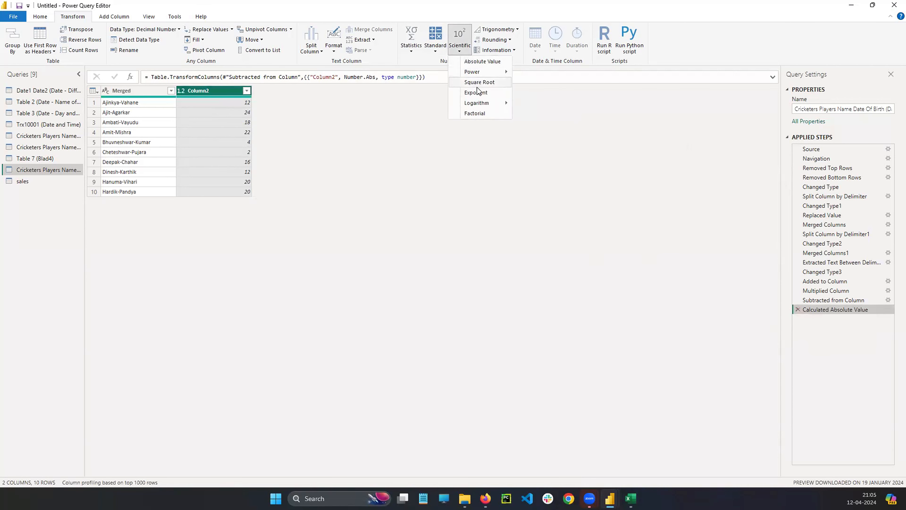
mouse_move(480, 103)
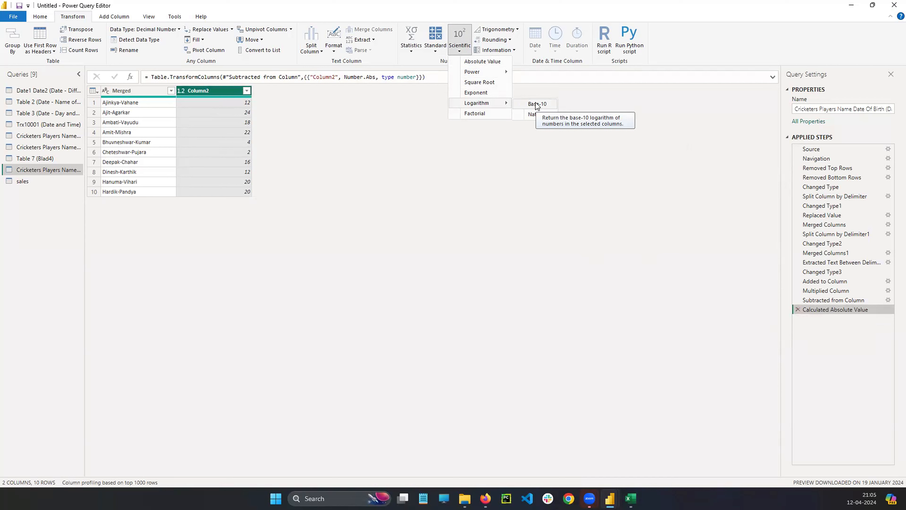
left_click(536, 104)
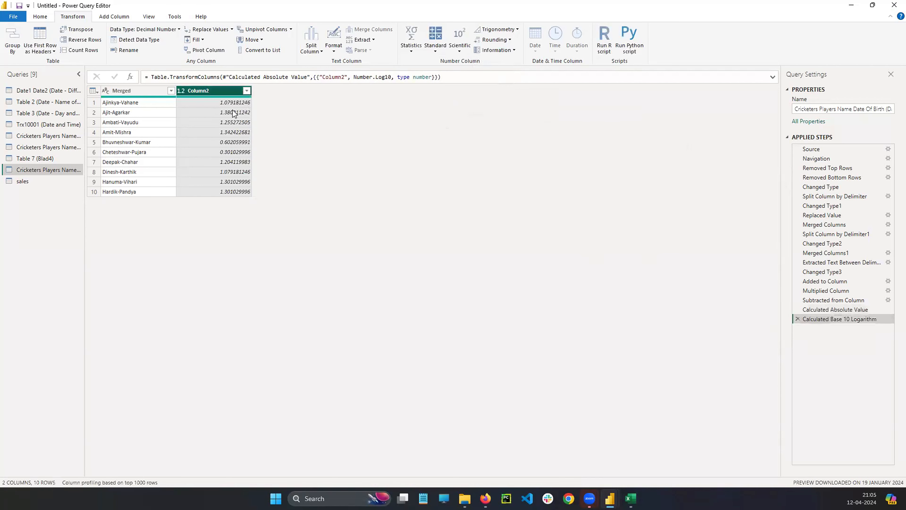
left_click(798, 319)
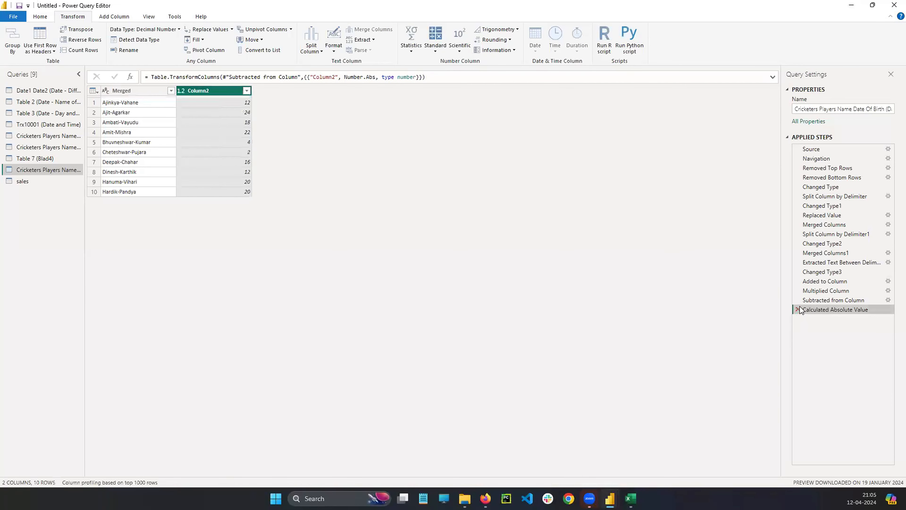
Circle the 12 in Column2's first row and annotate its factorial as 12×11×10×…1.
left_click(458, 45)
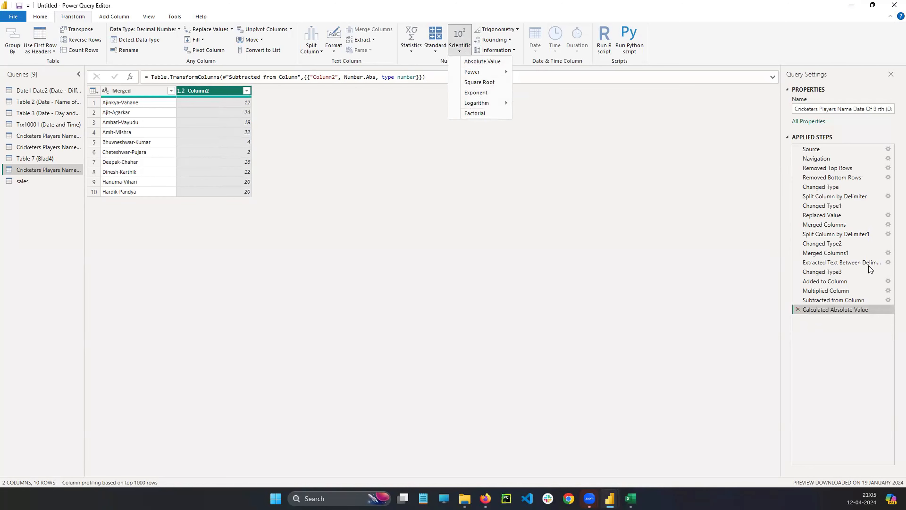
left_click(876, 265)
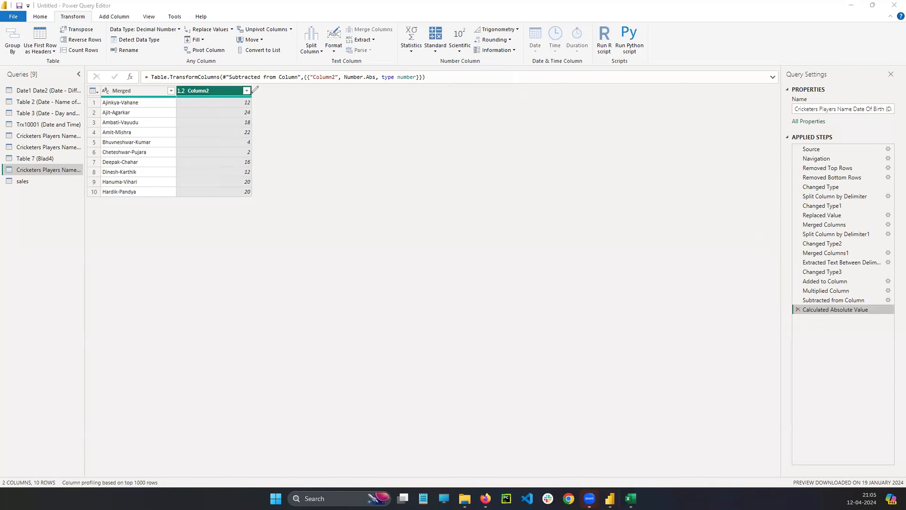
left_click_drag(250, 95, 254, 100)
mouse_move(260, 105)
left_mouse_down()
mouse_move(326, 91)
mouse_move(461, 91)
mouse_move(465, 102)
left_mouse_up()
Annotate the 4 in row 5 with 4×3×2×1, link the factors with arcs, and clear the annotations.
left_click_drag(258, 135, 281, 137)
mouse_move(275, 127)
left_mouse_down()
mouse_move(279, 143)
mouse_move(388, 122)
mouse_move(389, 138)
left_mouse_up()
mouse_move(296, 149)
left_mouse_down()
mouse_move(332, 160)
mouse_move(341, 145)
left_mouse_up()
left_click_drag(348, 150, 378, 139)
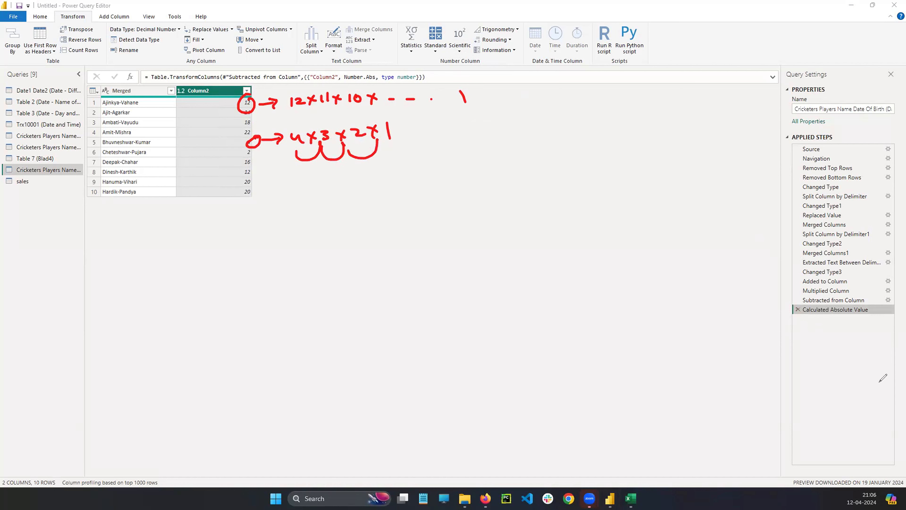
key("Escape")
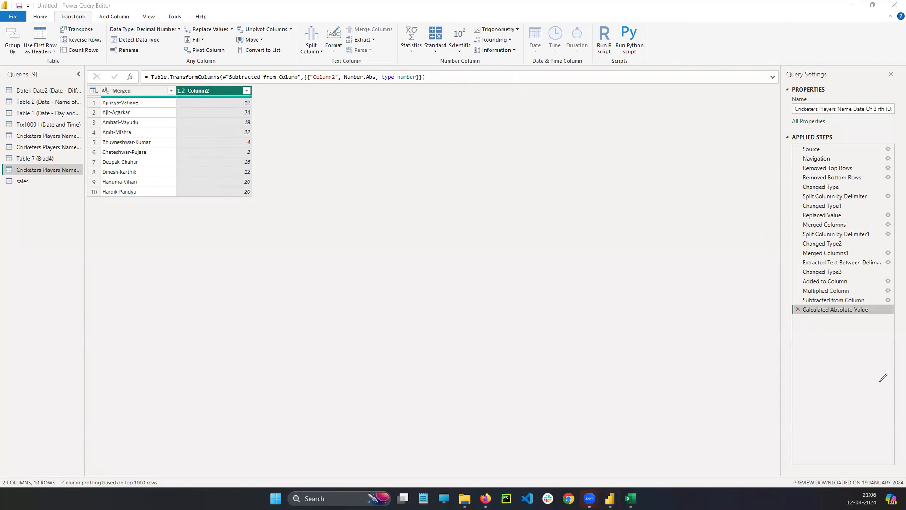
Apply Factorial to Column2, check the value in row 5, then remove the applied step and reselect Column2.
left_click(459, 47)
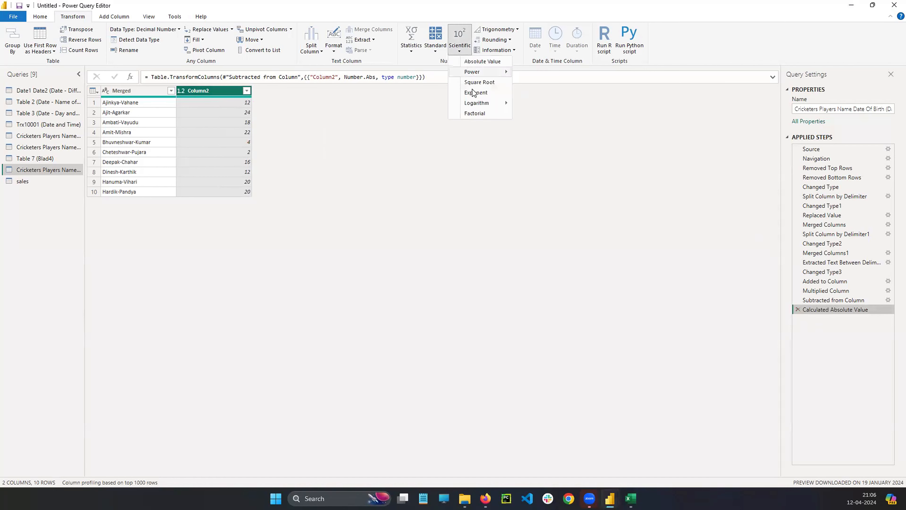
left_click(478, 116)
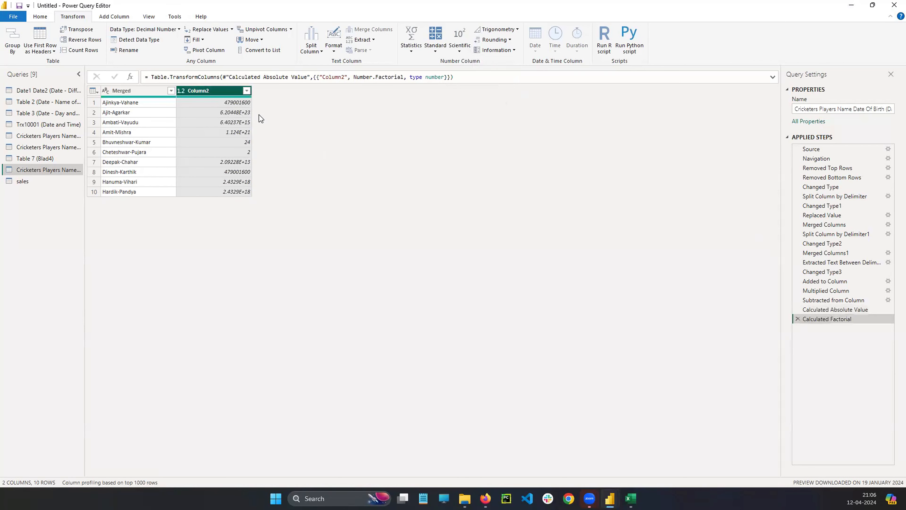
left_click(242, 144)
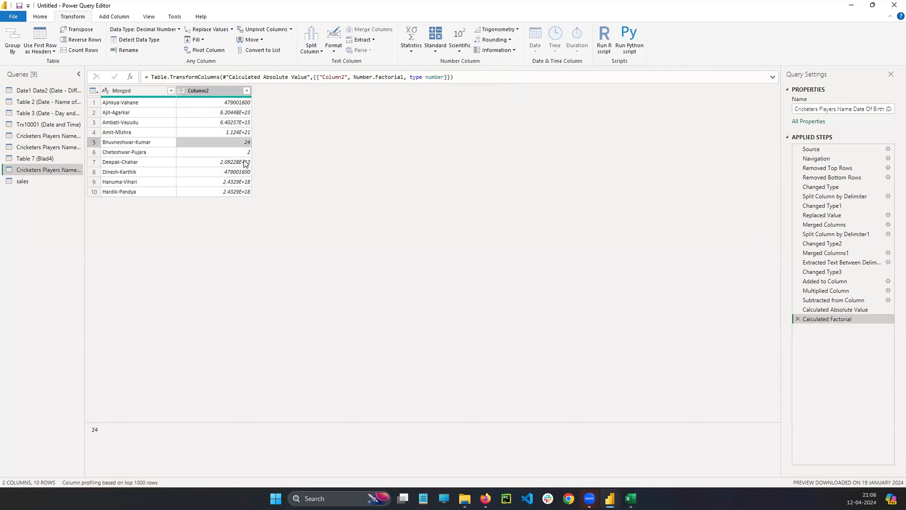
left_click(796, 319)
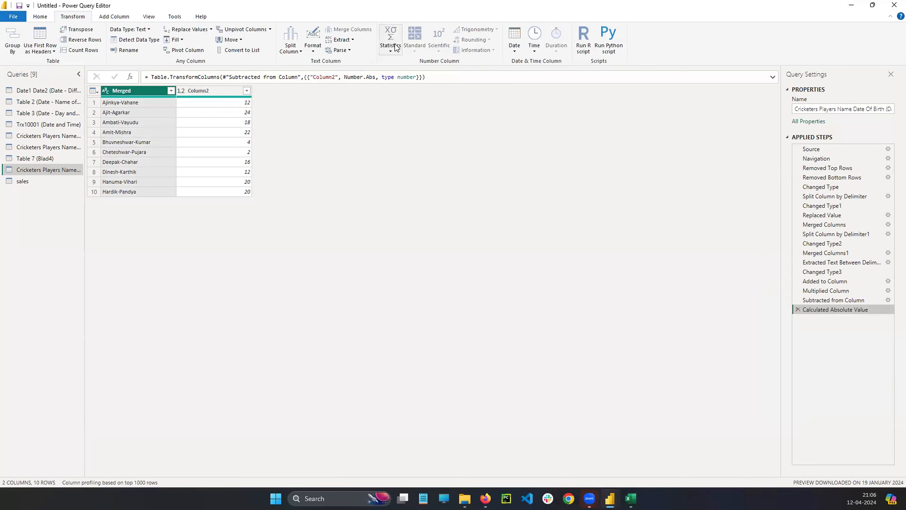
left_click(228, 91)
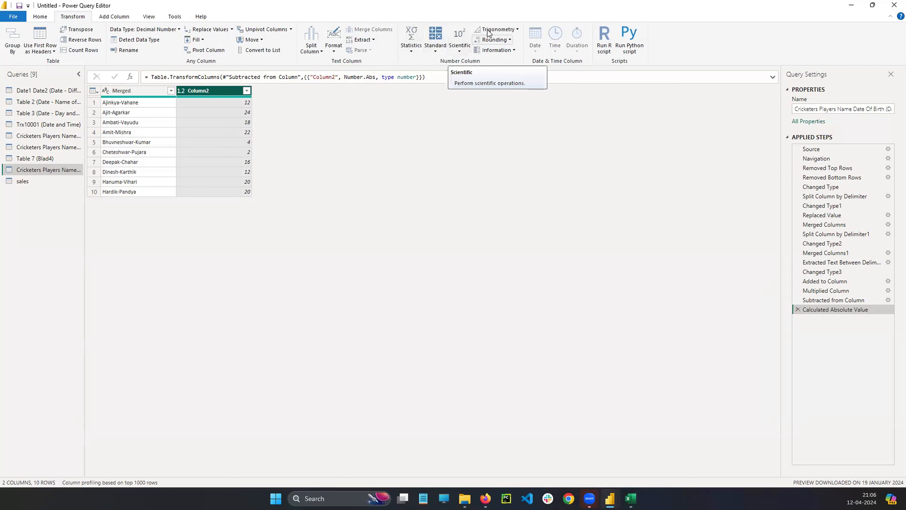
Apply Sine to Column2, remove the resulting applied step, and view the other trigonometry operations.
left_click(516, 30)
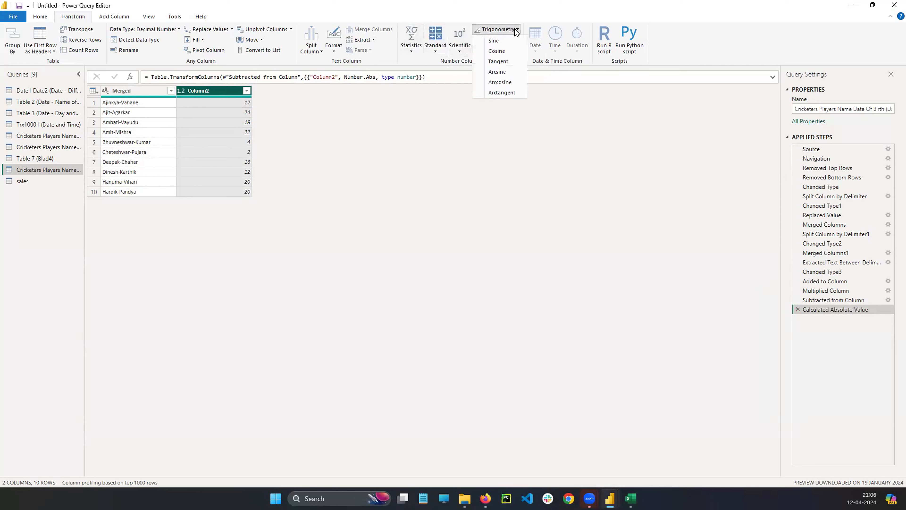
left_click(493, 41)
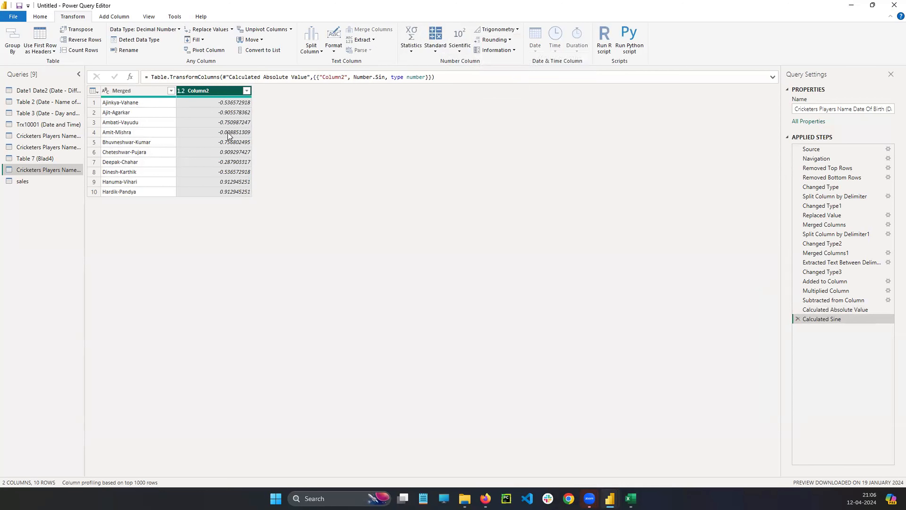
left_click(797, 321)
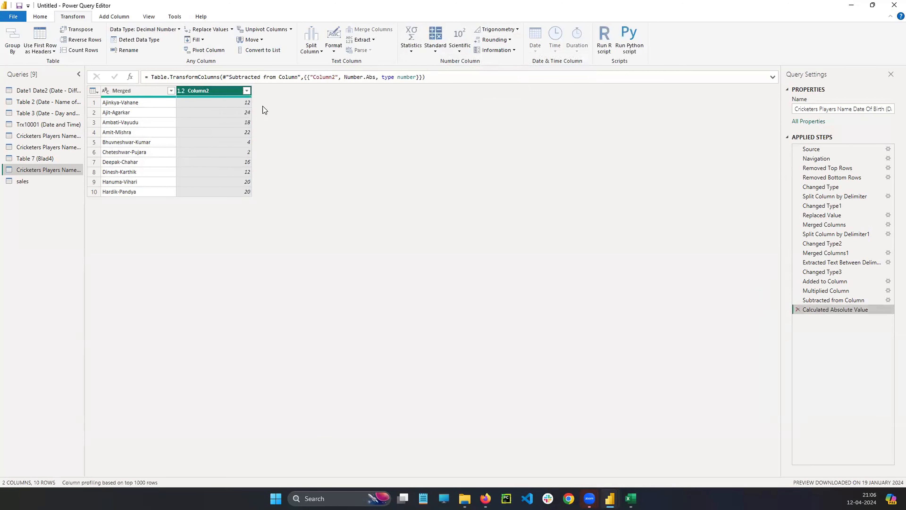
left_click(499, 30)
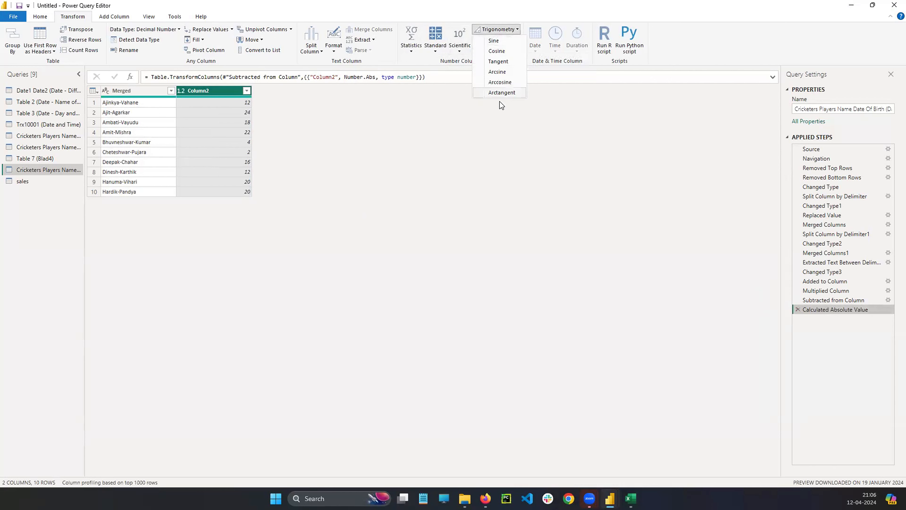
left_click(507, 152)
View the rounding options and annotate rounding up with 82.54 ⇒ 83 and a forward arrow above the decimals.
left_click(503, 40)
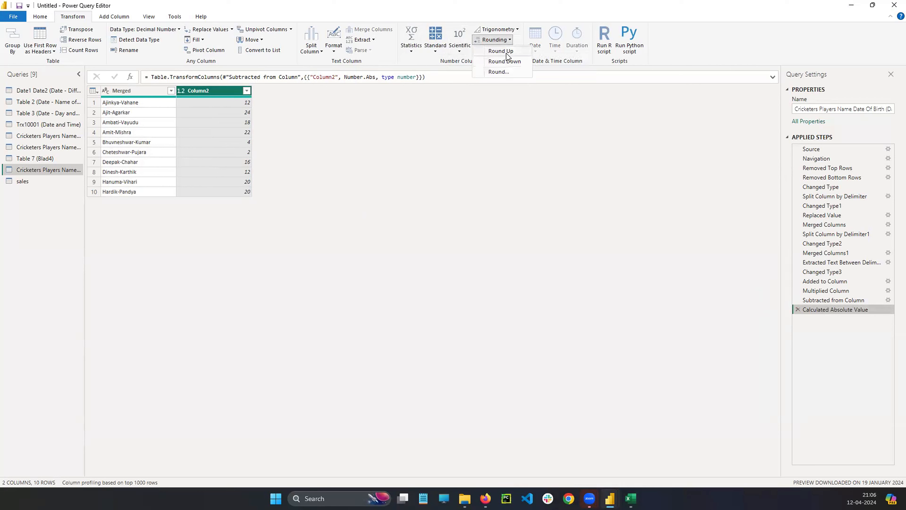
left_click(685, 242)
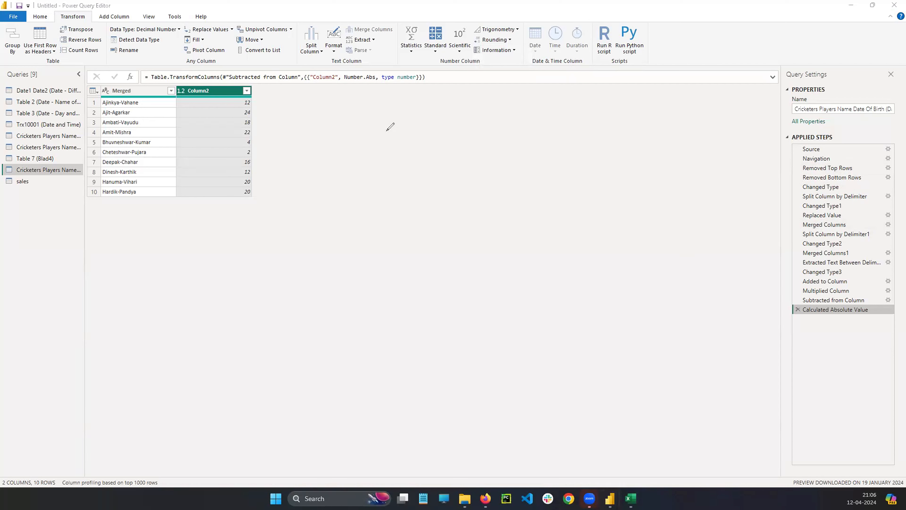
mouse_move(390, 128)
left_mouse_down()
mouse_move(460, 116)
mouse_move(465, 135)
left_mouse_up()
mouse_move(436, 106)
left_mouse_down()
mouse_move(459, 87)
mouse_move(484, 95)
mouse_move(476, 104)
mouse_move(489, 130)
mouse_move(544, 118)
mouse_move(543, 135)
left_mouse_up()
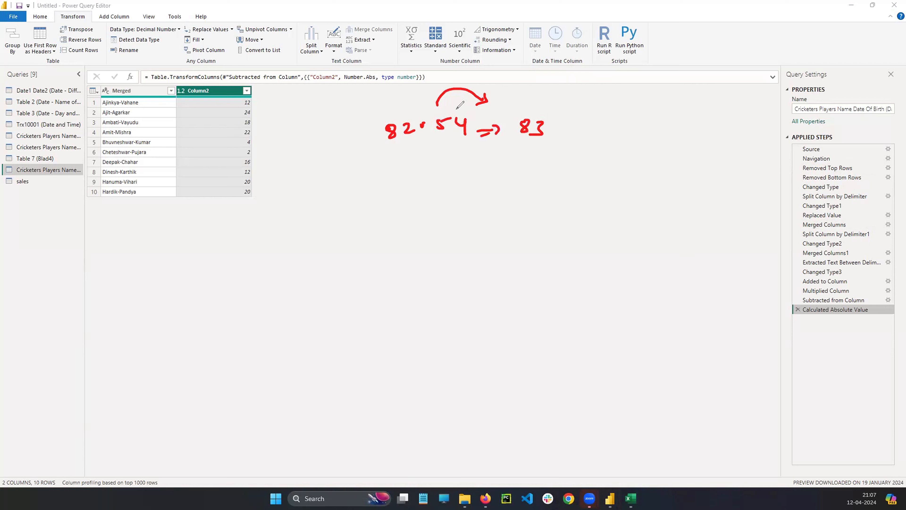
Annotate rounding down with a backward arrow over 82.54 and a downward arrow to a circled 82, then clear the annotations.
mouse_move(400, 109)
left_mouse_down()
mouse_move(355, 120)
mouse_move(367, 118)
left_mouse_up()
mouse_move(418, 181)
left_mouse_down()
mouse_move(411, 192)
mouse_move(417, 183)
left_mouse_up()
left_click_drag(424, 188, 436, 192)
left_click_drag(403, 178, 437, 173)
left_click_drag(419, 133, 420, 156)
left_click_drag(415, 149, 425, 157)
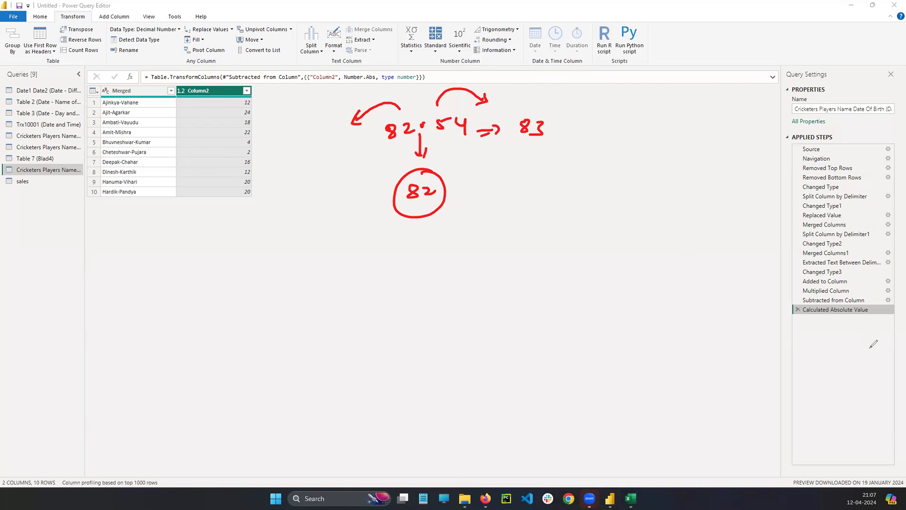
key("e")
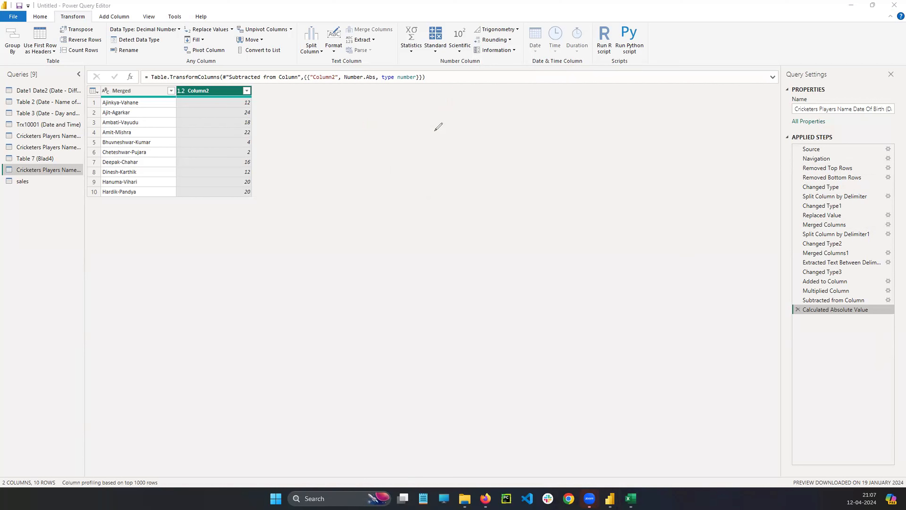
Annotate rounding of 94.14 with a forward arrow, 95 and a backward arrow for rounding down, then clear the annotations.
mouse_move(436, 133)
left_mouse_down()
mouse_move(433, 145)
mouse_move(462, 144)
left_mouse_up()
left_click(452, 134)
mouse_move(469, 130)
left_mouse_down()
mouse_move(474, 149)
mouse_move(494, 115)
mouse_move(521, 143)
left_mouse_up()
mouse_move(531, 124)
left_mouse_down()
mouse_move(529, 135)
mouse_move(543, 122)
left_mouse_up()
mouse_move(444, 120)
left_mouse_down()
mouse_move(443, 100)
mouse_move(410, 123)
left_mouse_up()
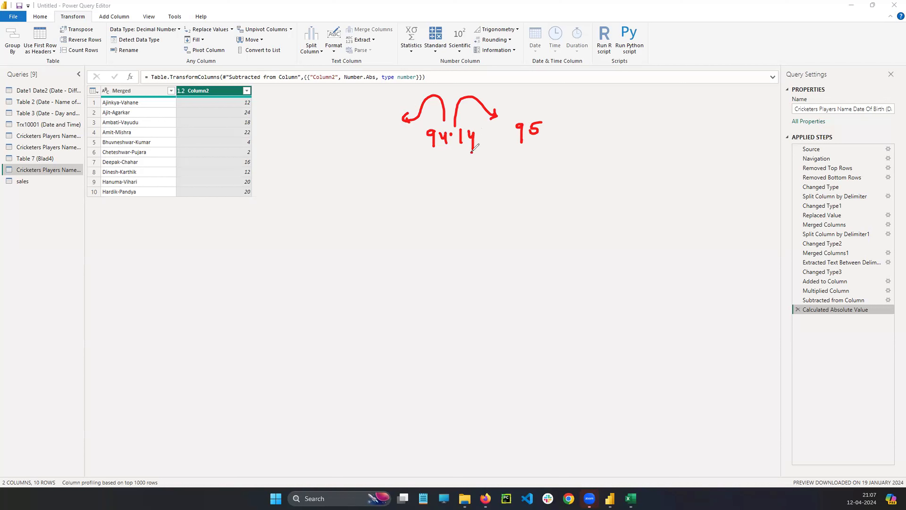
left_click_drag(437, 157, 448, 161)
mouse_move(429, 183)
left_mouse_down()
mouse_move(430, 200)
mouse_move(451, 191)
left_mouse_up()
left_click_drag(443, 191, 445, 208)
left_click(880, 388)
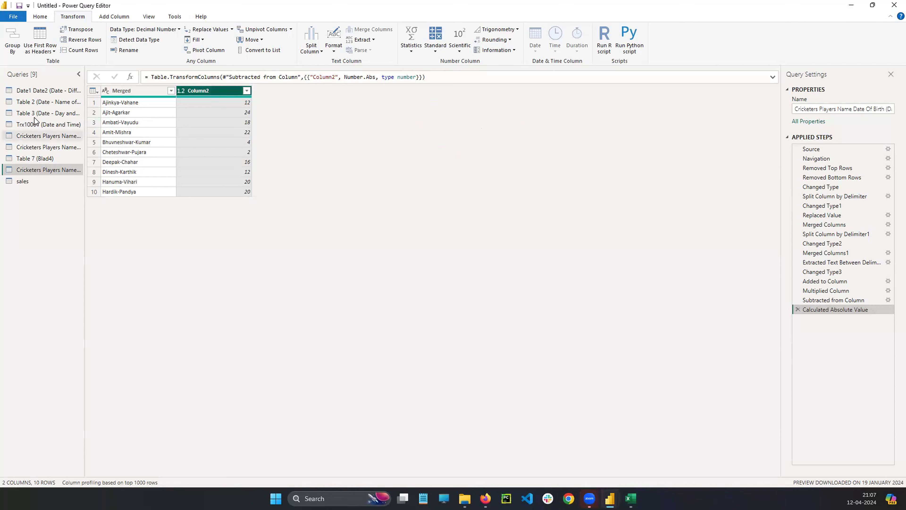
Look through the date, cricketers, Table 7 and sales queries for decimal values suited to rounding, ending on the last cricketers query.
left_click(39, 91)
left_click(36, 103)
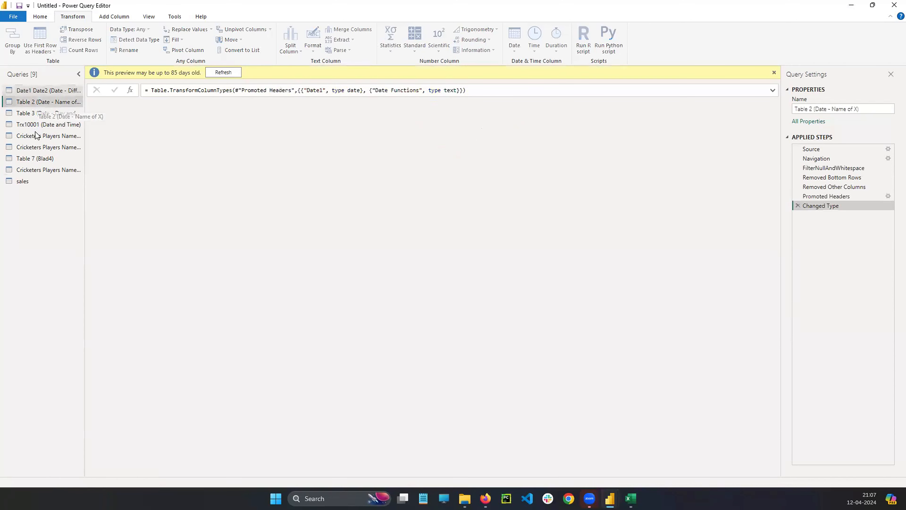
left_click(40, 170)
left_click(39, 182)
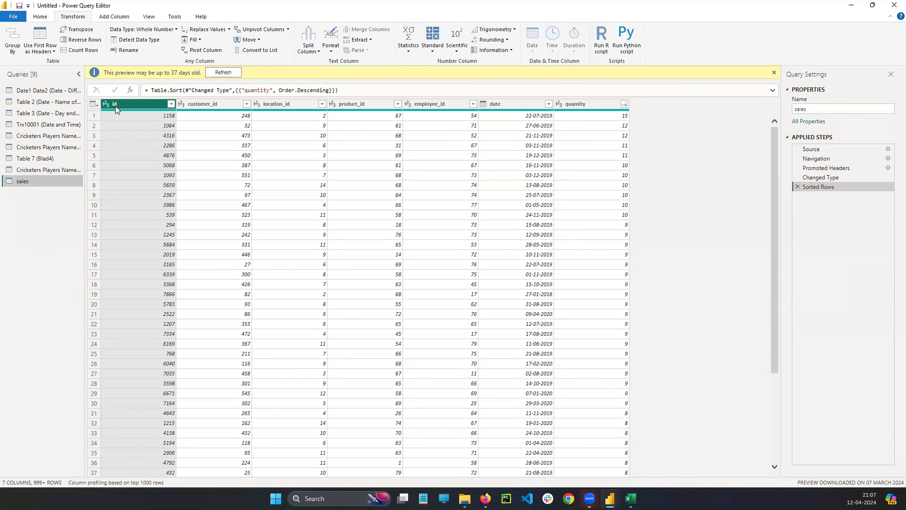
left_click(34, 168)
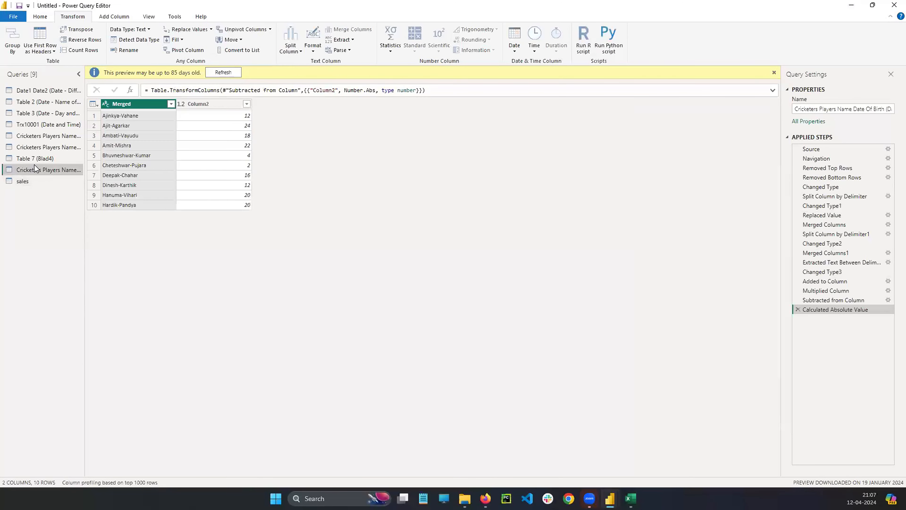
left_click(34, 161)
left_click(35, 148)
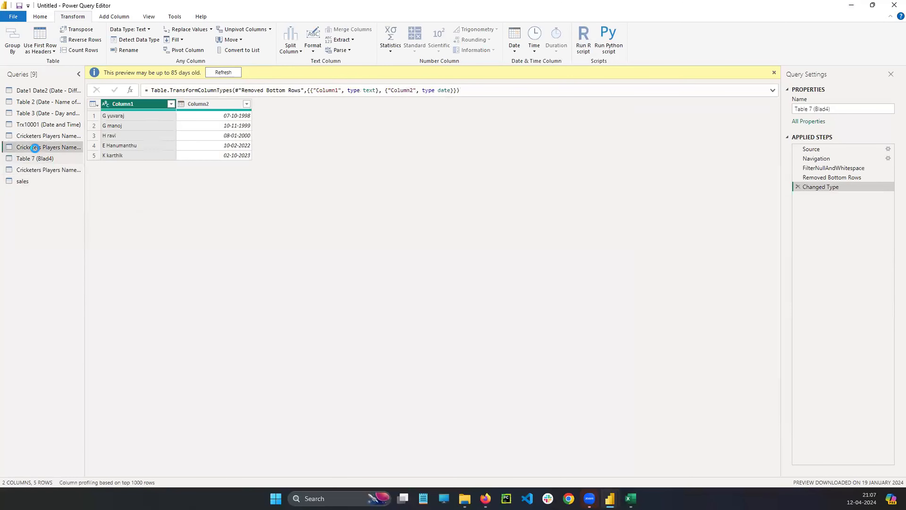
left_click(37, 137)
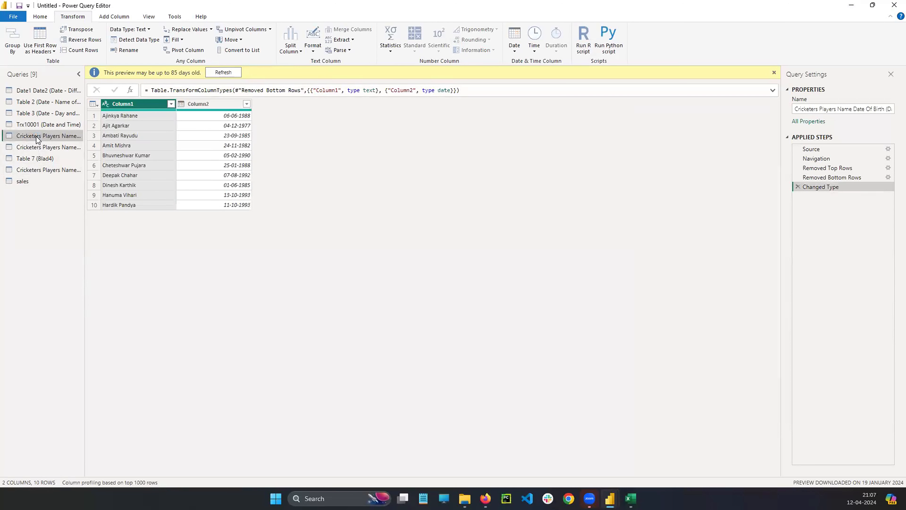
left_click(49, 170)
Apply Round Up to Column2 of the cricketers query, then remove the resulting applied step.
left_click(227, 107)
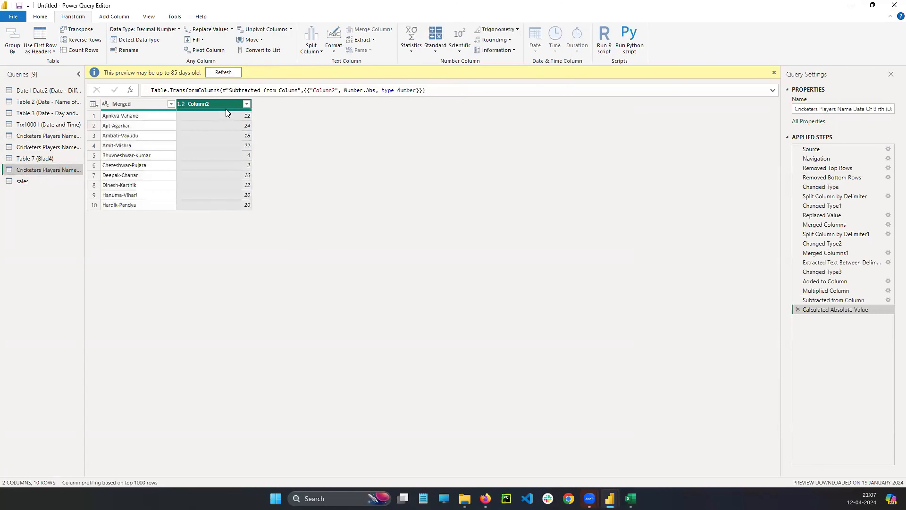
left_click(501, 31)
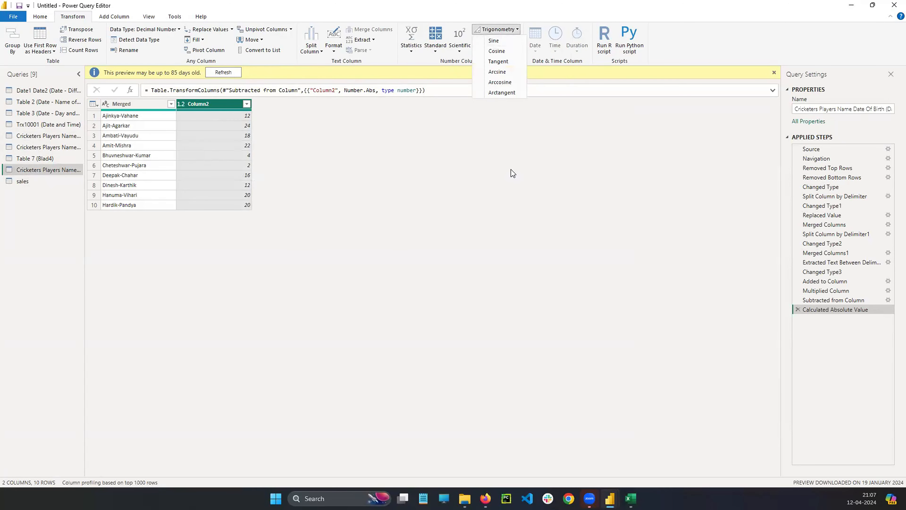
left_click(511, 170)
left_click(499, 39)
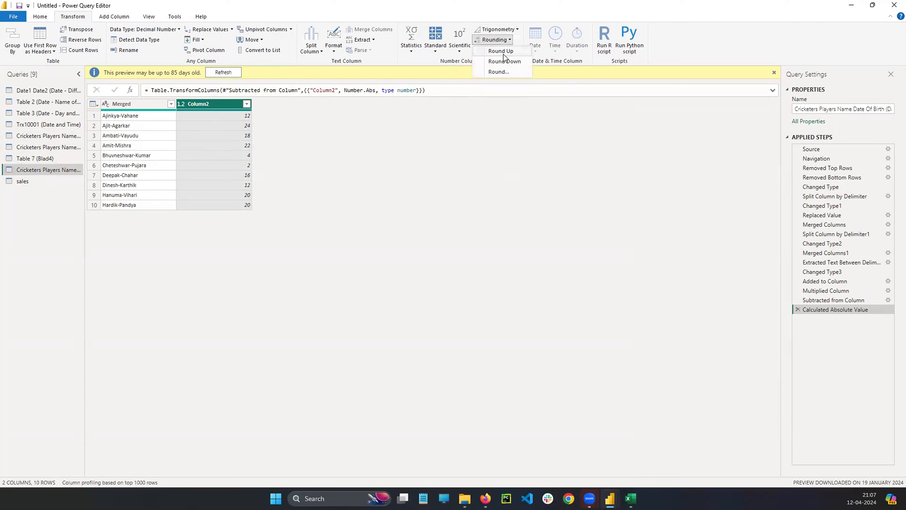
left_click(503, 54)
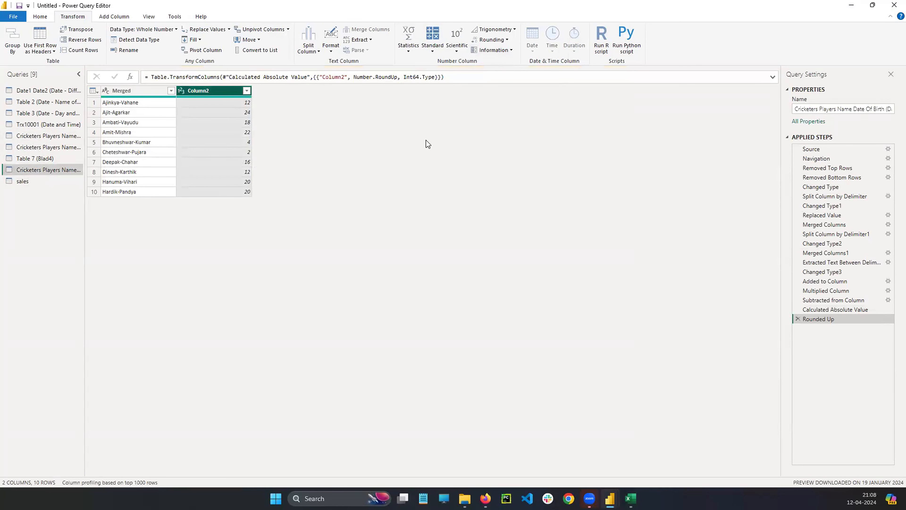
left_click(798, 319)
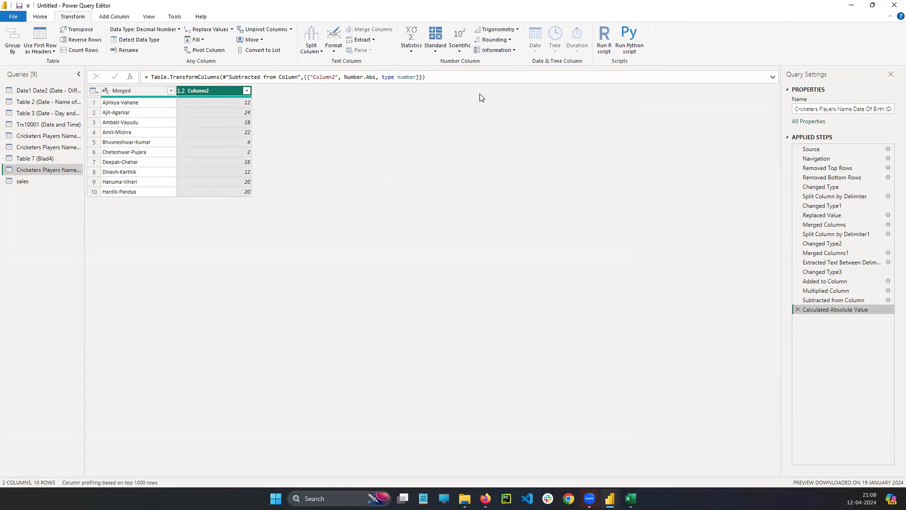
View the Round dialog's decimal places setting for Column2, close it without rounding, and review the rounding options again.
left_click(510, 40)
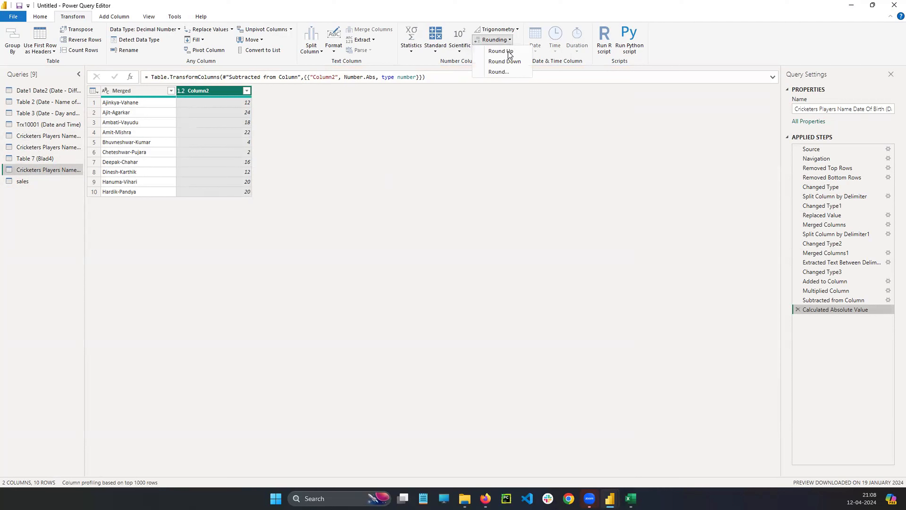
left_click(507, 72)
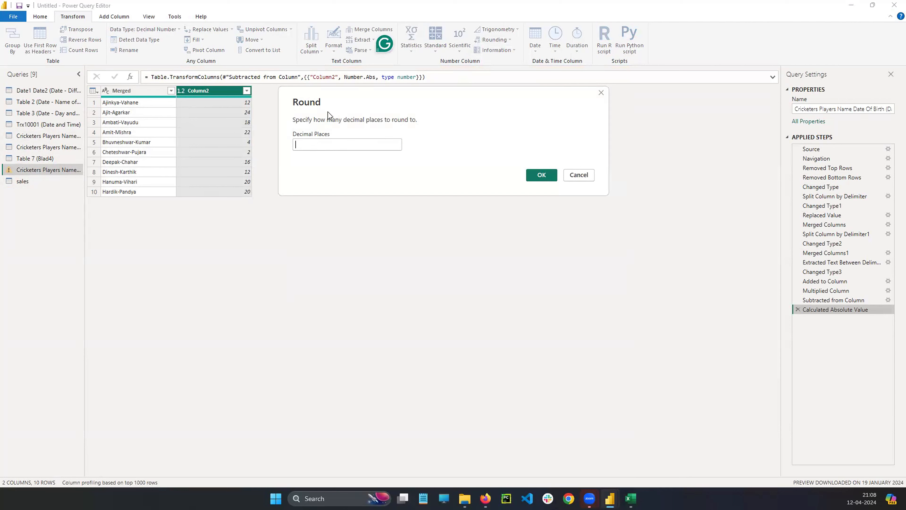
left_click(601, 93)
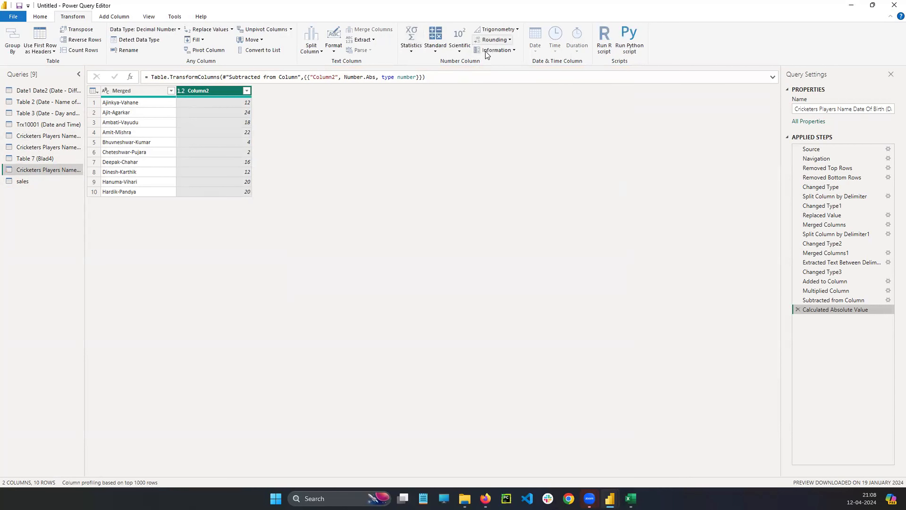
left_click(505, 40)
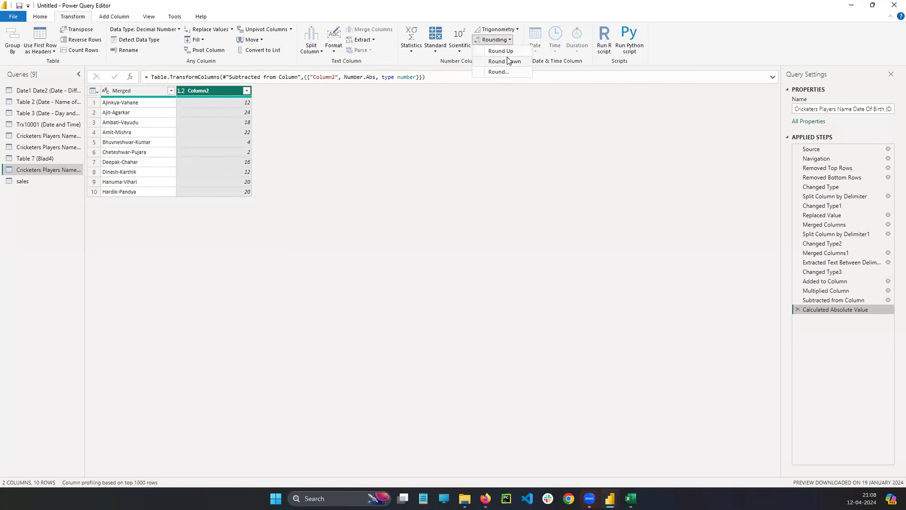
left_click(504, 136)
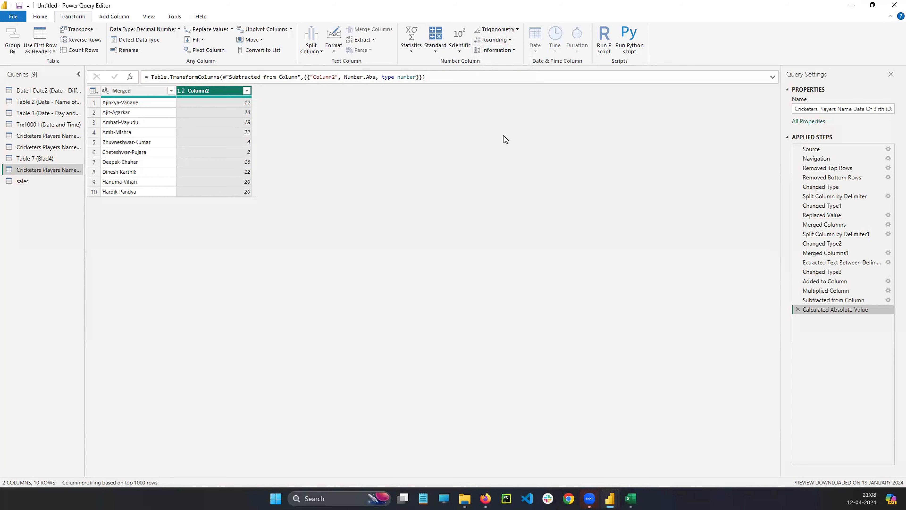
Check Column2 with Is Even and with Is Odd, removing each applied step after viewing its result.
left_click(511, 51)
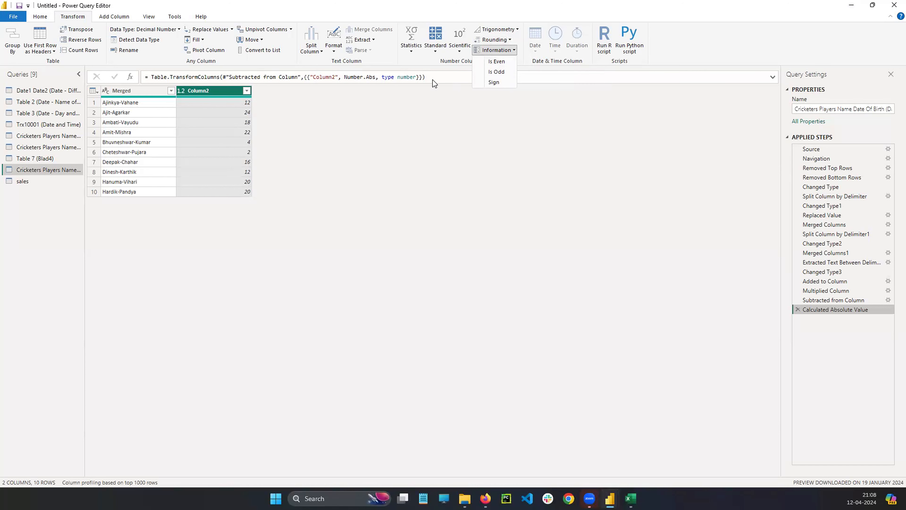
left_click(493, 63)
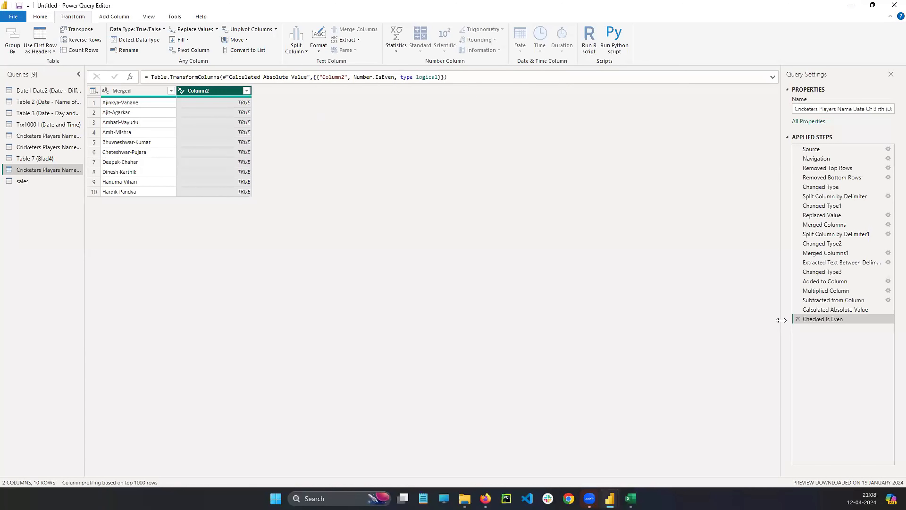
left_click(798, 318)
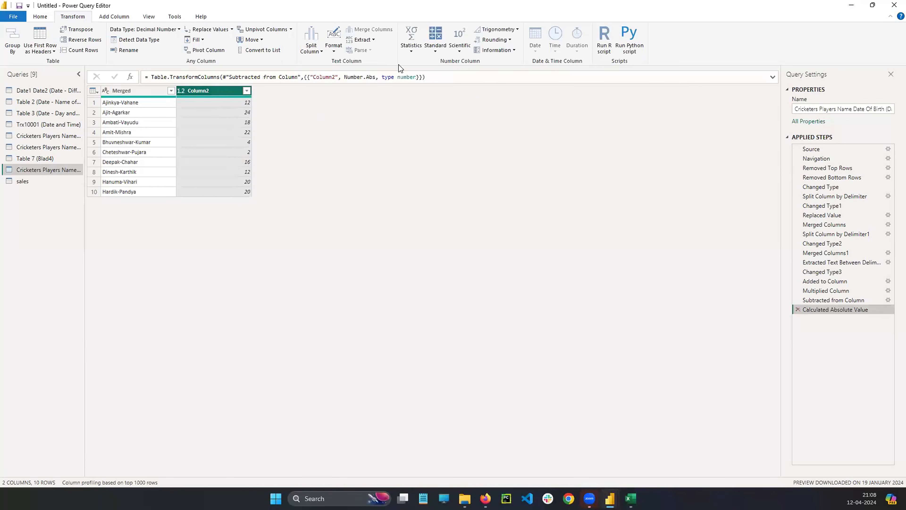
left_click(511, 51)
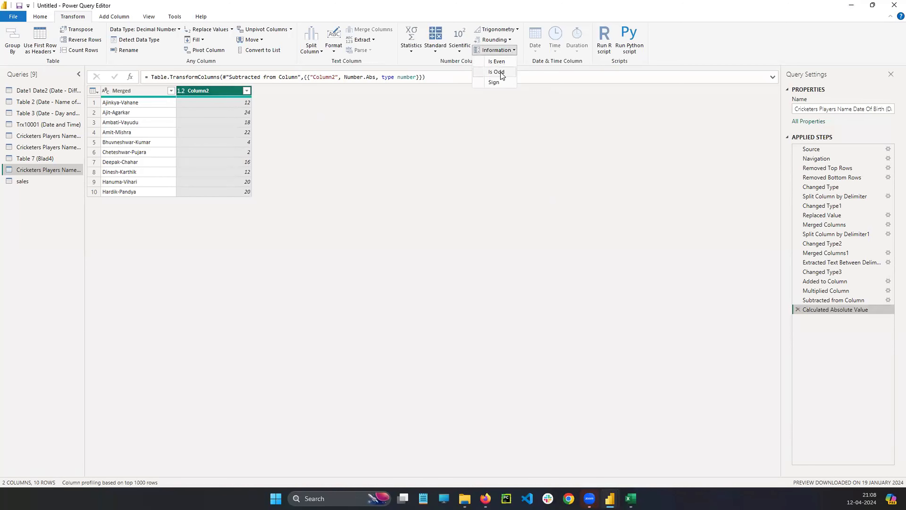
left_click(499, 72)
left_click(798, 319)
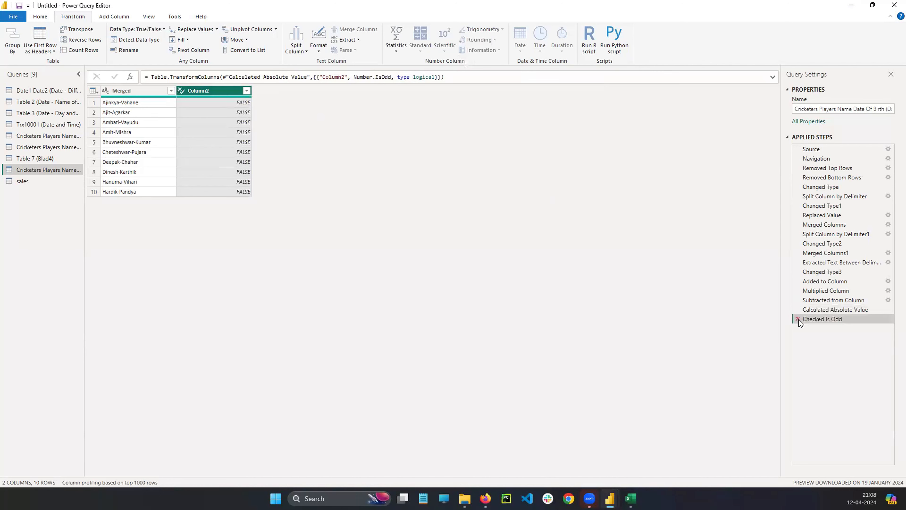
Apply Sign to Column2, remove the resulting applied step, and view the description of the Sign operation.
left_click(496, 54)
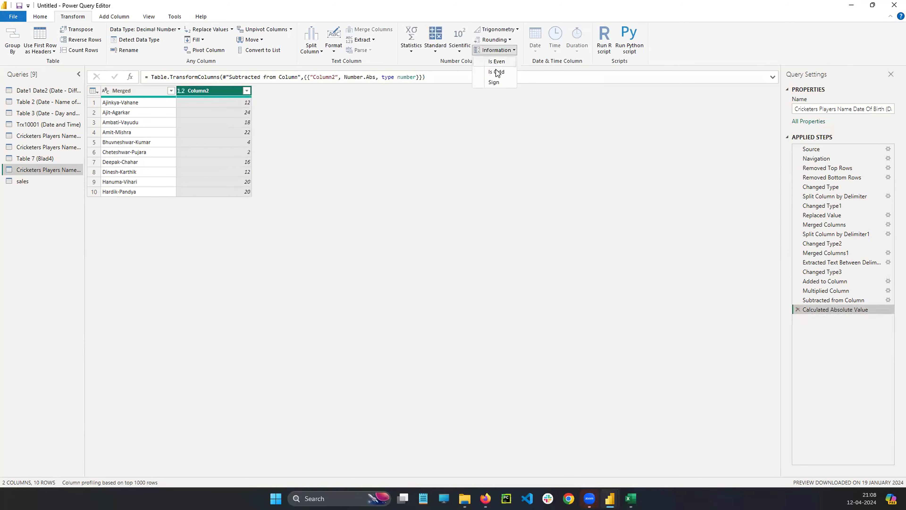
left_click(495, 84)
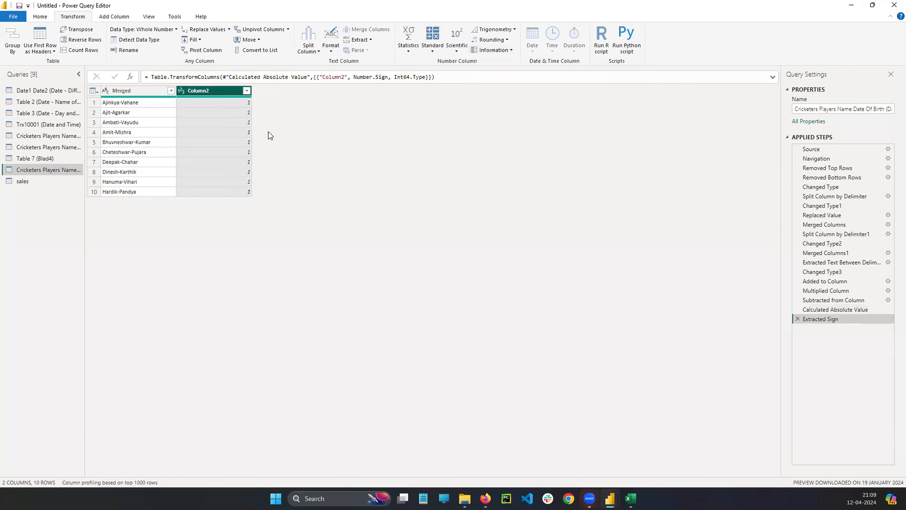
left_click(796, 319)
left_click(494, 51)
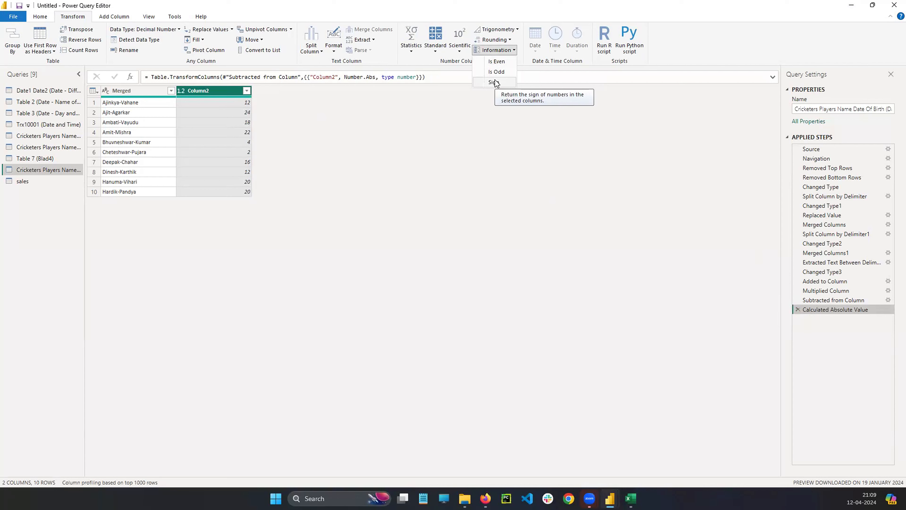
Examine the columns of Table 7, the other cricketers queries, Trx10001 and the date queries for numeric data.
left_click(33, 161)
left_click(33, 160)
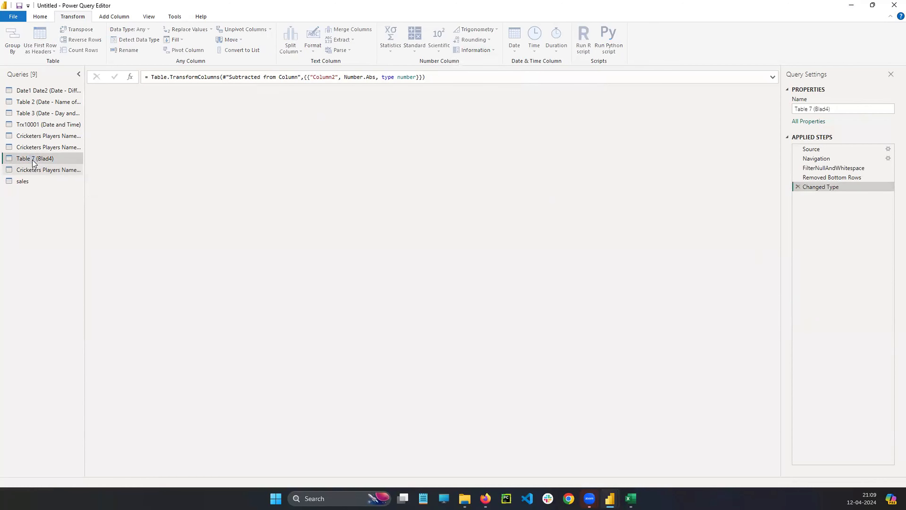
left_click(32, 147)
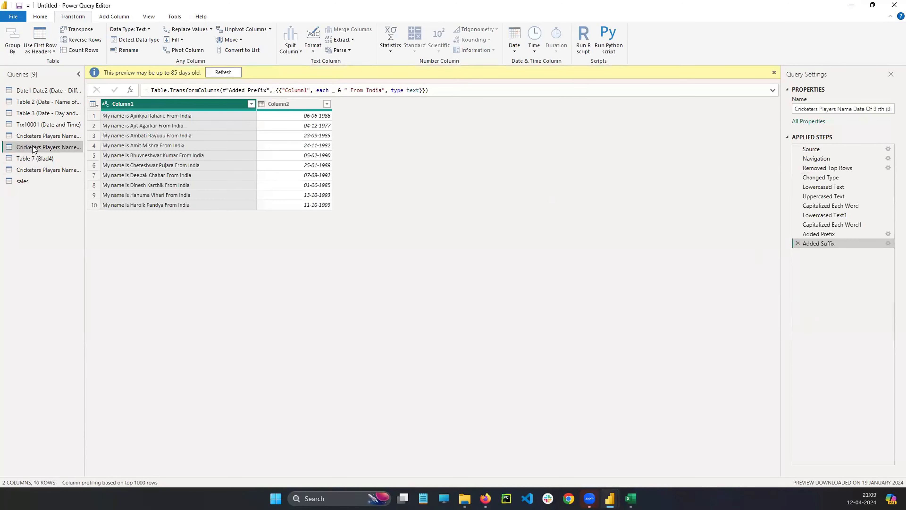
left_click(36, 138)
left_click(35, 125)
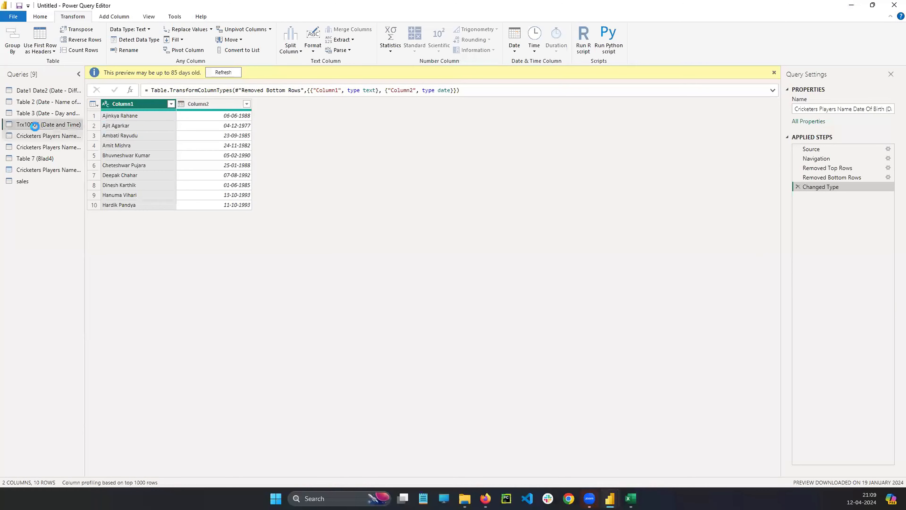
left_click(36, 114)
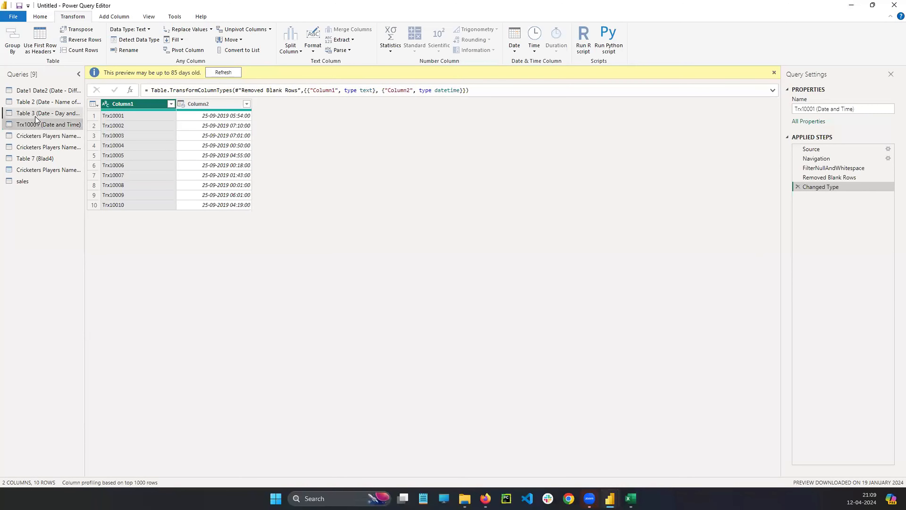
left_click(39, 103)
left_click(41, 91)
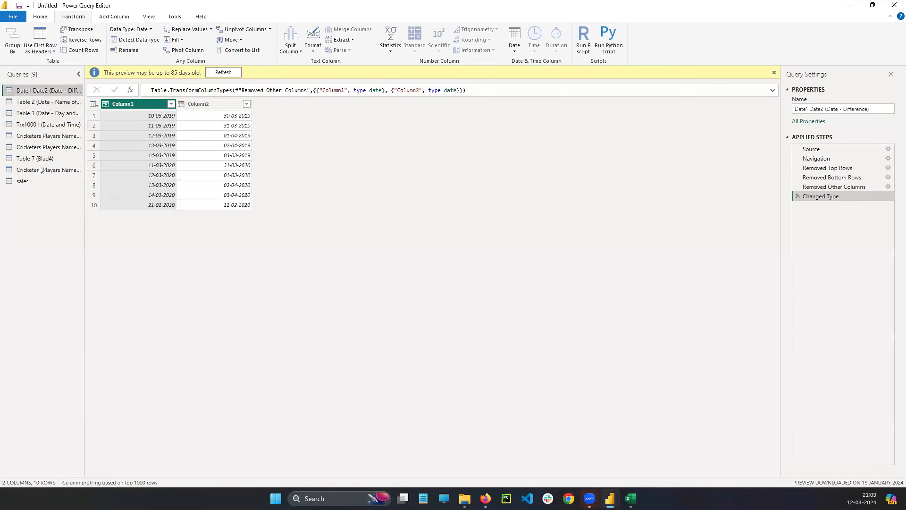
Apply Sign to the quantity column of the sales query, check its values, then remove the applied step.
left_click(25, 181)
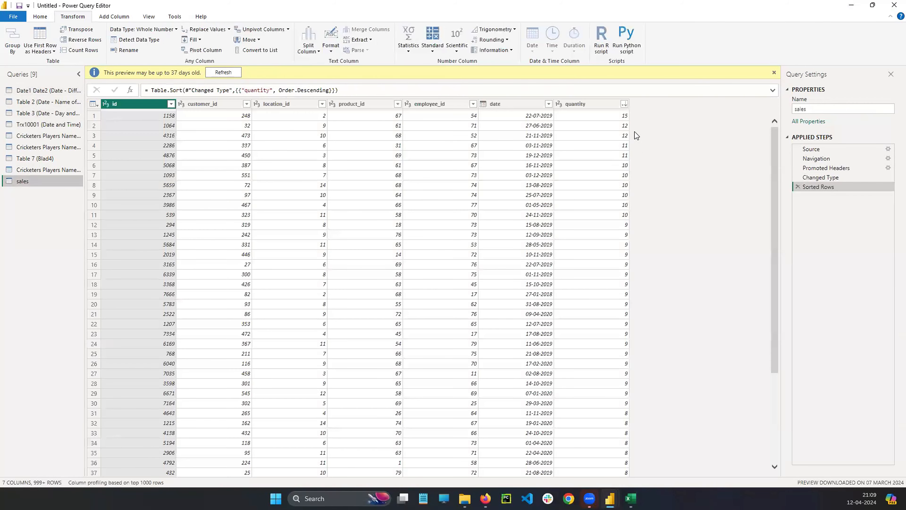
left_click(606, 104)
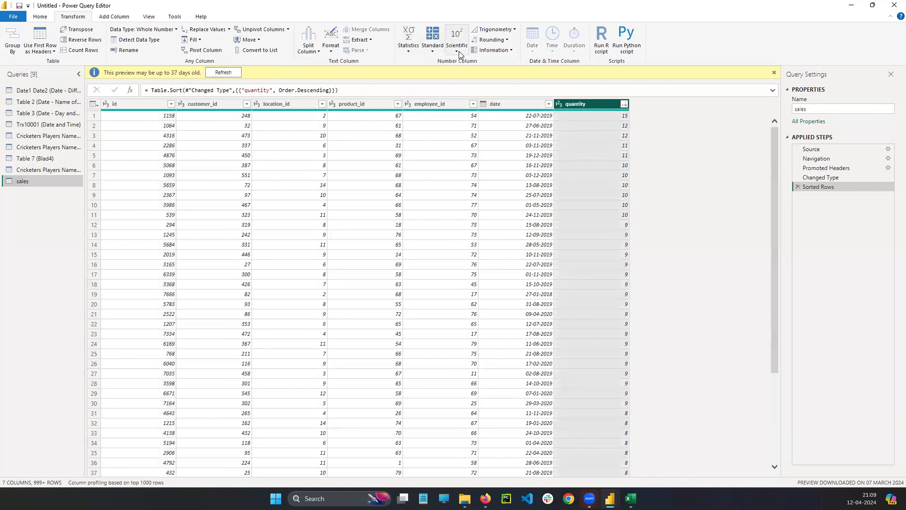
left_click(494, 50)
left_click(495, 86)
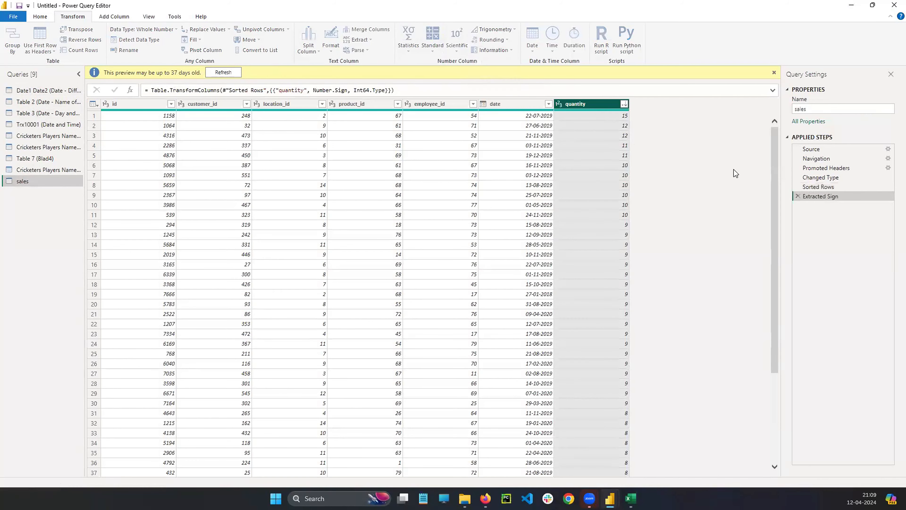
mouse_move(773, 150)
left_mouse_down()
mouse_move(781, 373)
mouse_move(779, 134)
left_mouse_up()
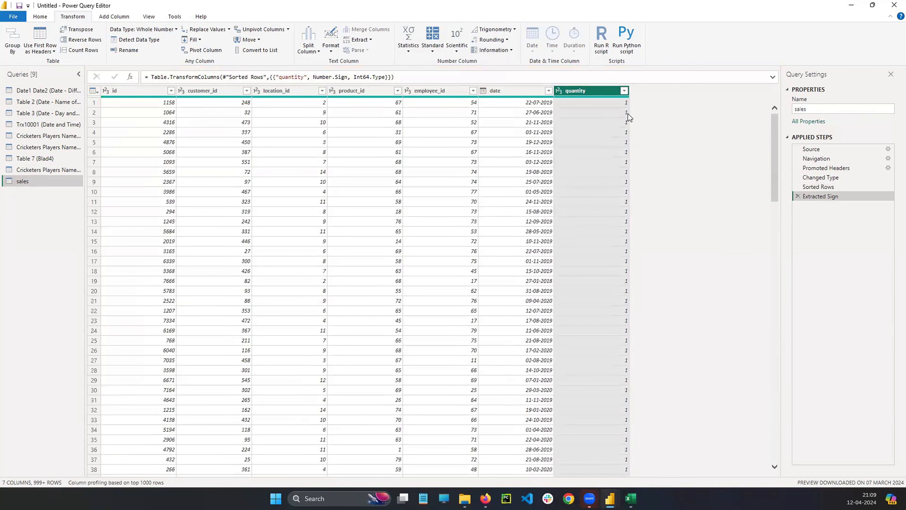
left_click(798, 196)
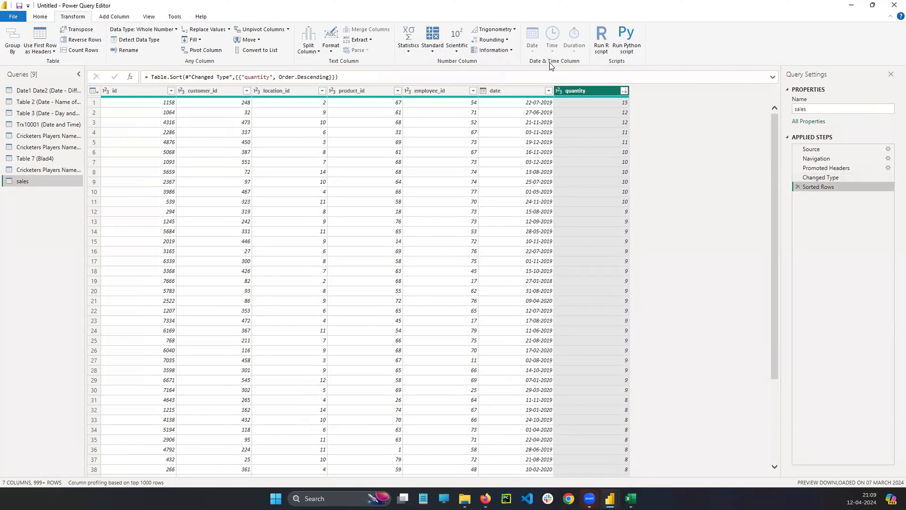
Apply Sign to Column2 of the last cricketers query, then remove the applied step.
left_click(498, 52)
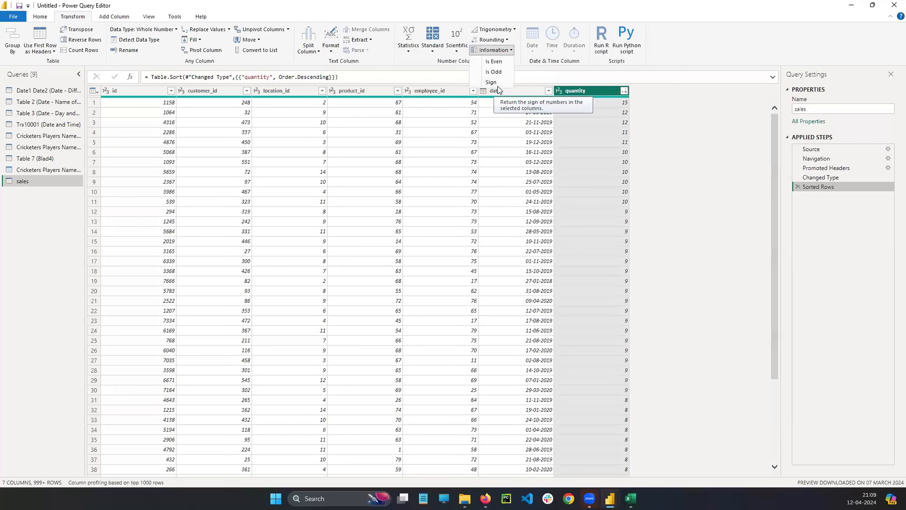
left_click(688, 54)
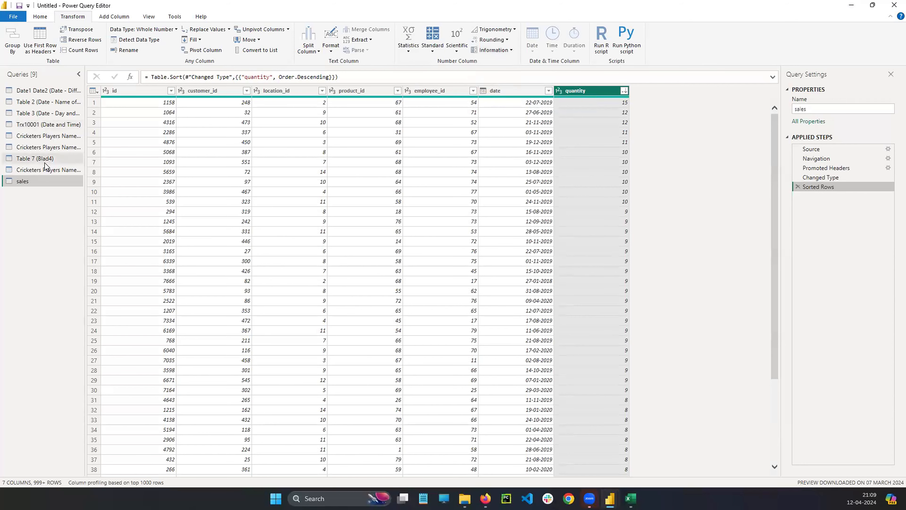
left_click(50, 170)
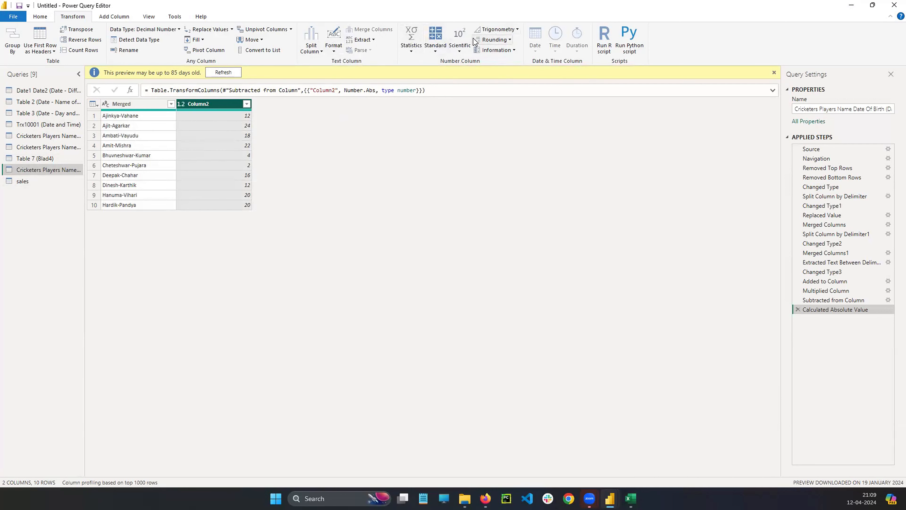
left_click(512, 52)
left_click(494, 83)
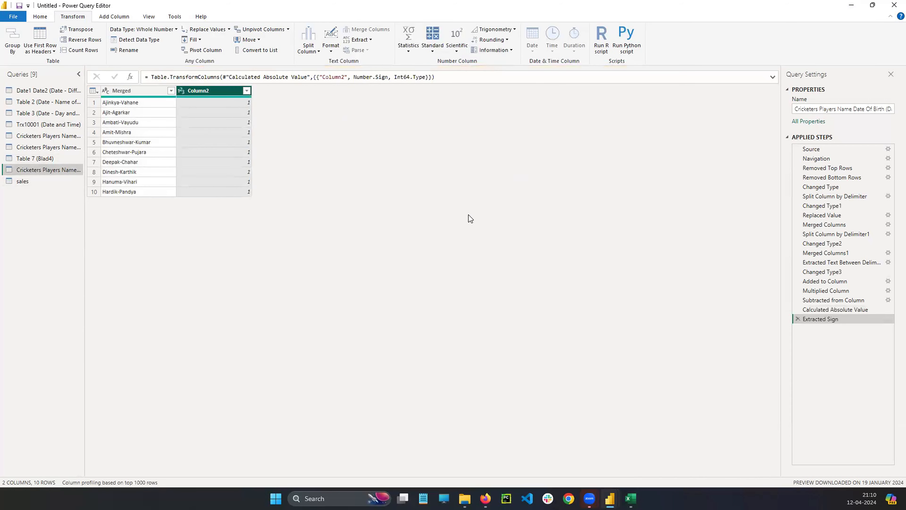
left_click(797, 319)
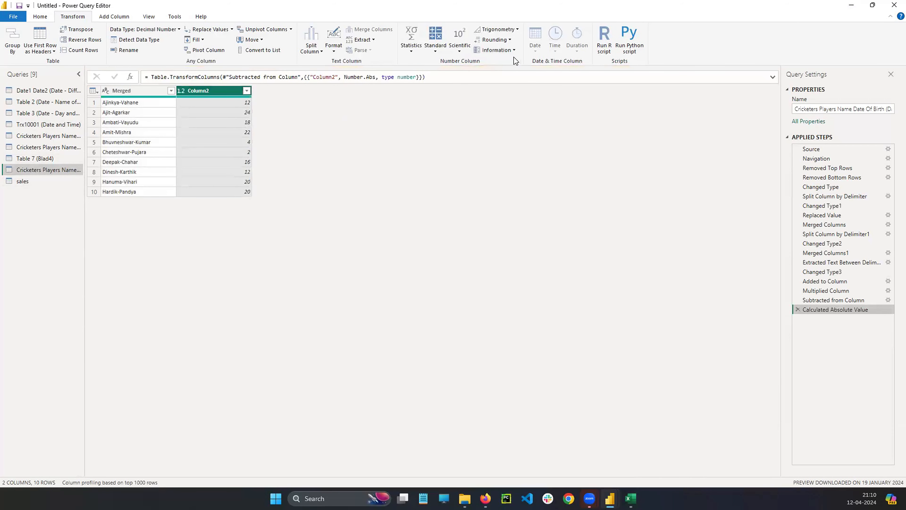
Apply Sign to the product_id column of the sales query, then remove the applied step.
left_click(512, 50)
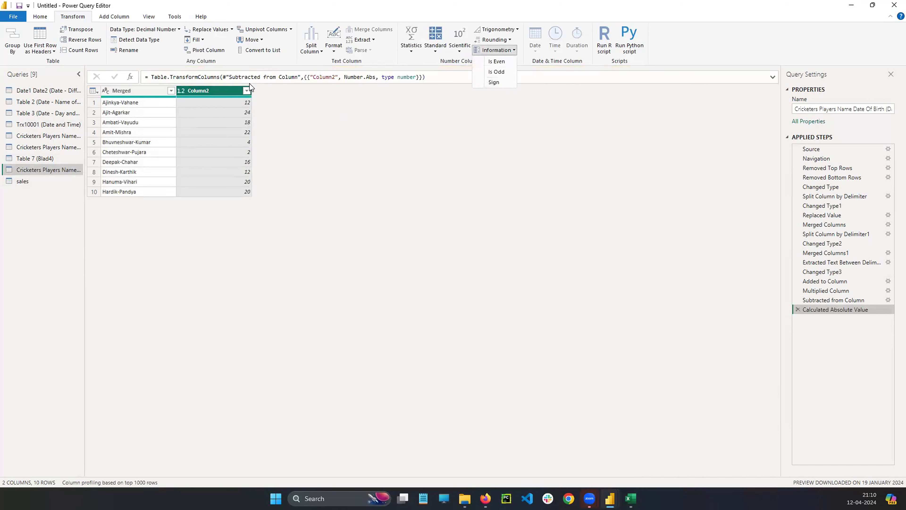
left_click(29, 182)
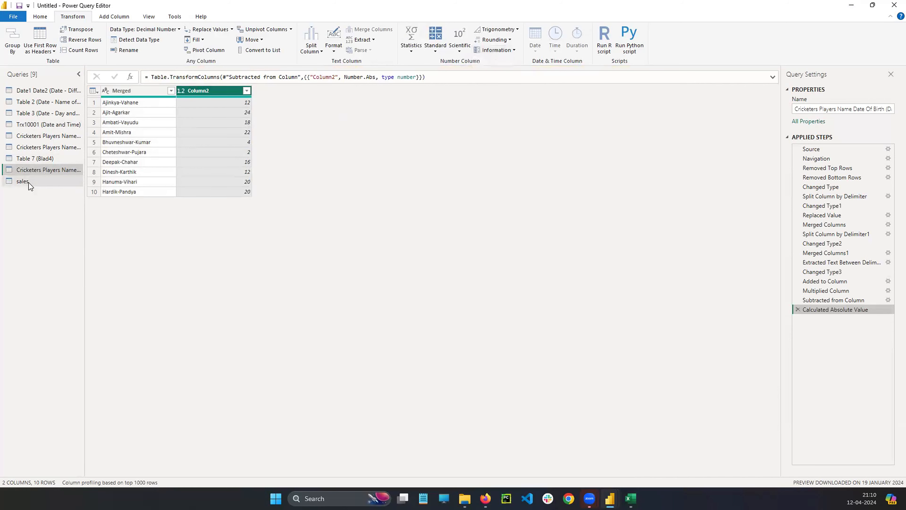
left_click(28, 183)
left_click(306, 105)
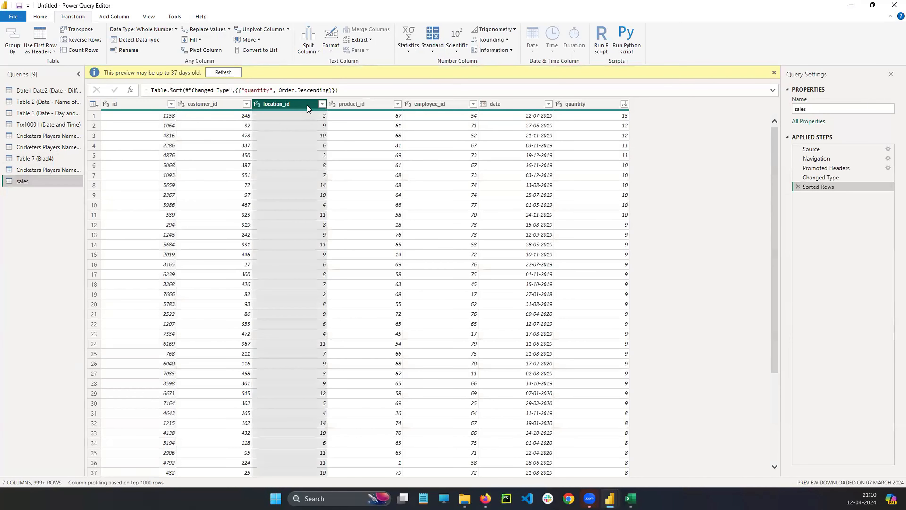
left_click(363, 105)
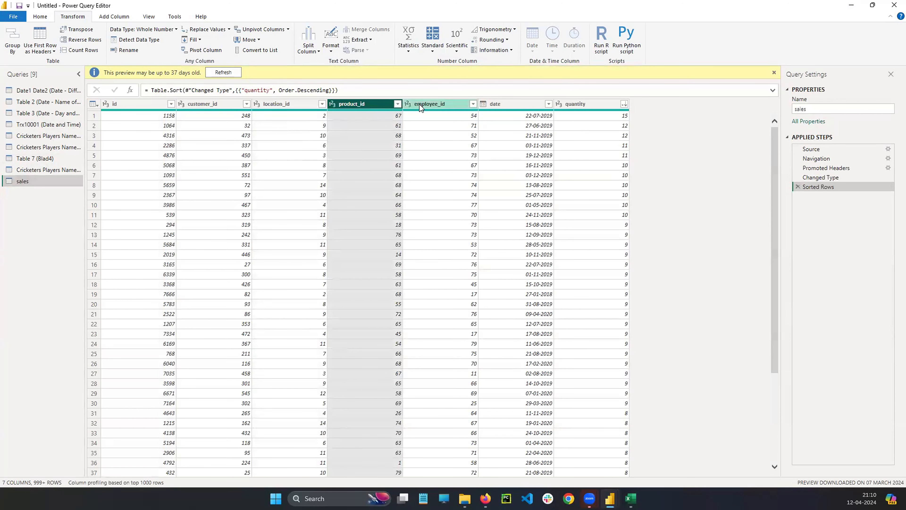
left_click(494, 50)
left_click(491, 82)
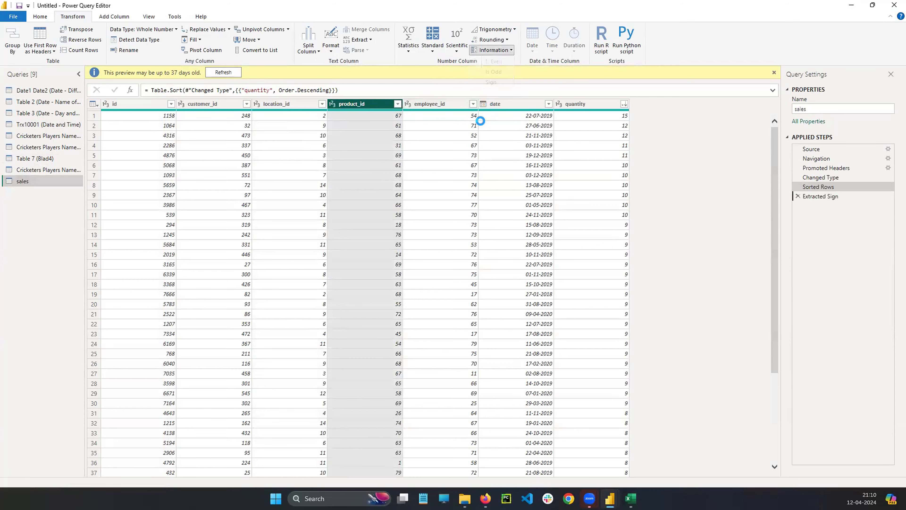
left_click(799, 196)
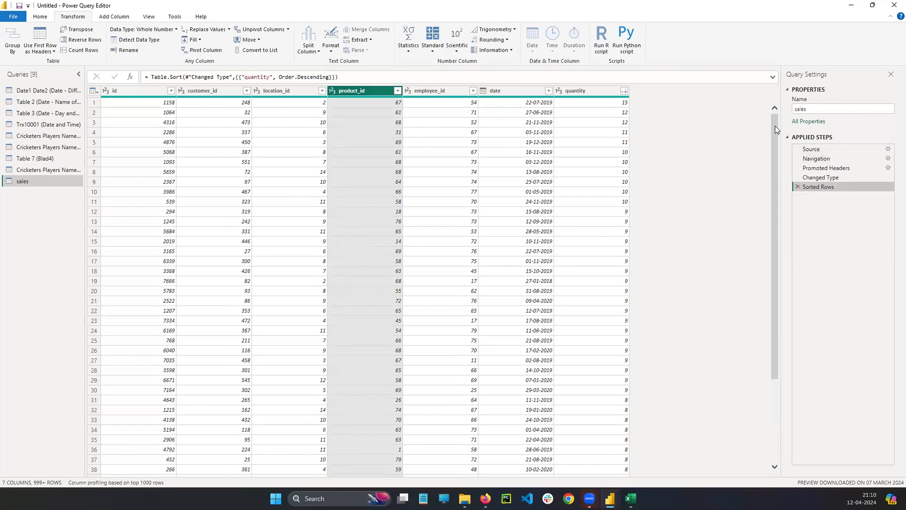
Apply Sign to the quantity column of the sales query again and remove the applied step after viewing its values.
left_click(571, 92)
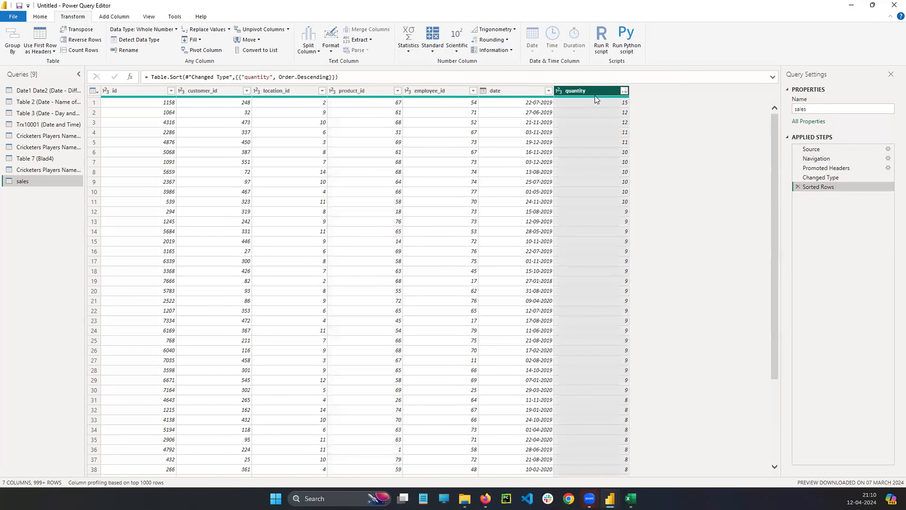
left_click(494, 50)
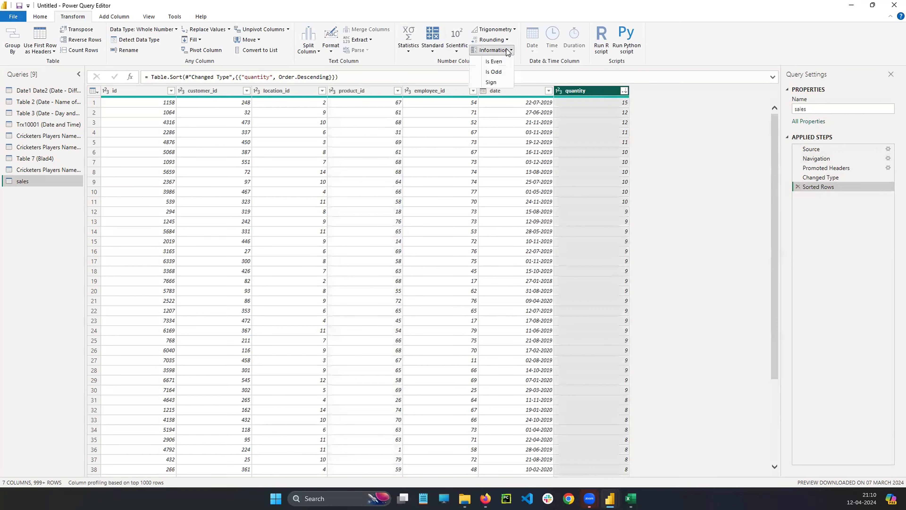
left_click(492, 87)
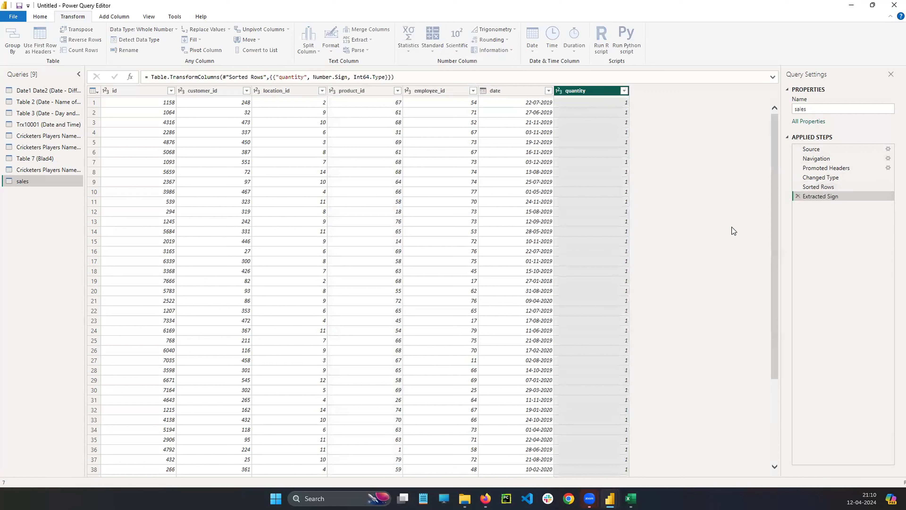
left_click(797, 196)
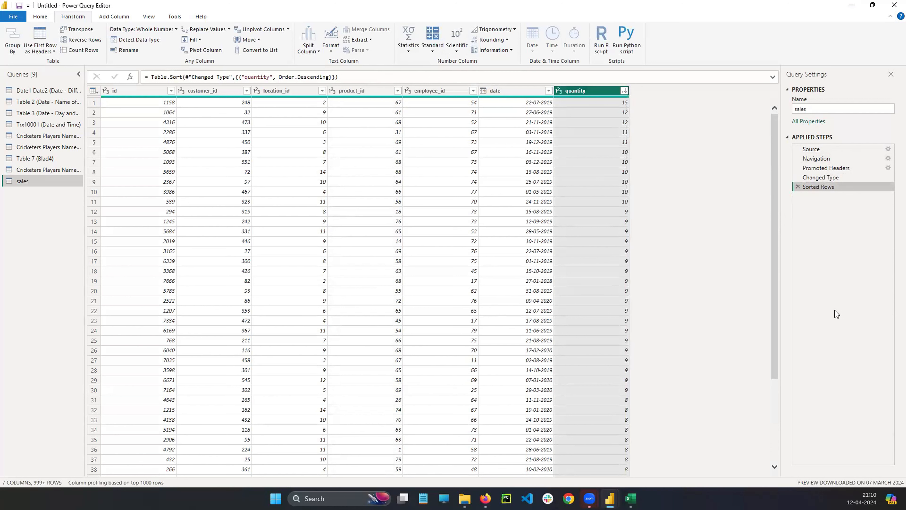
left_click(366, 26)
left_click_drag(293, 19, 398, 69)
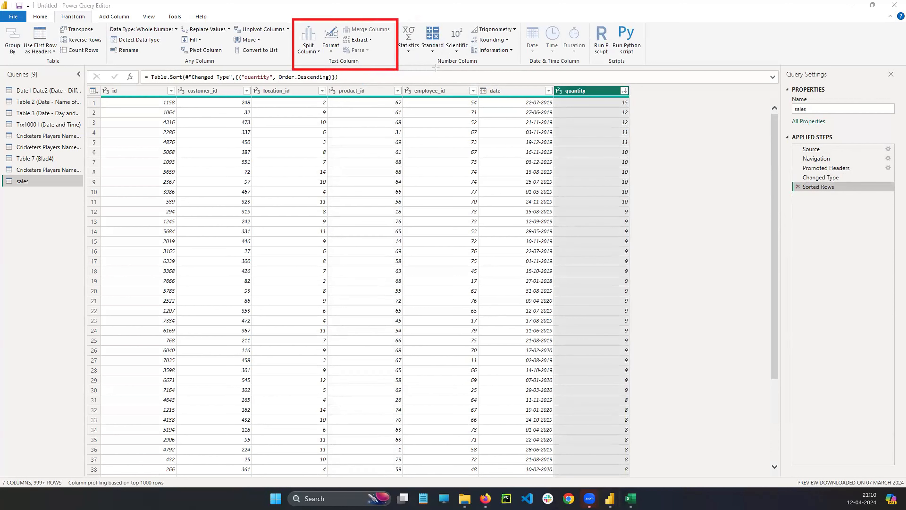
mouse_move(397, 17)
left_mouse_down()
mouse_move(418, 69)
mouse_move(523, 67)
left_mouse_up()
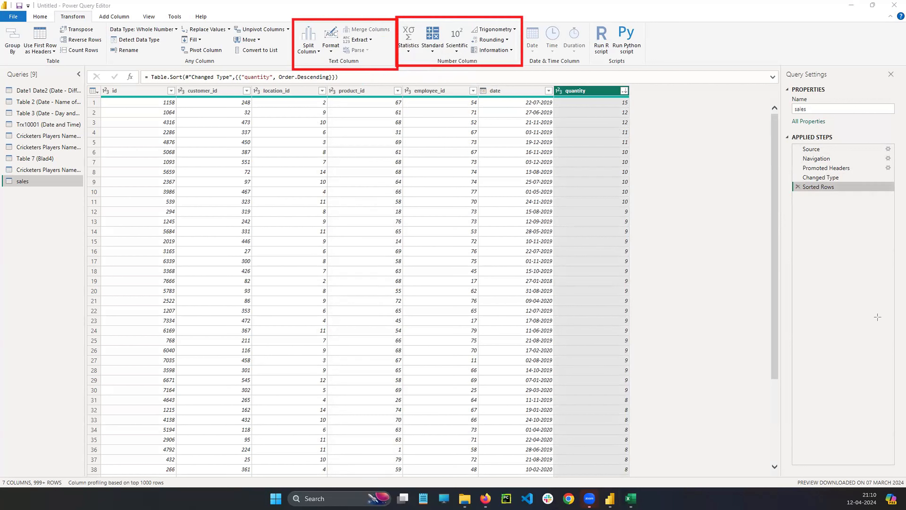
key("Escape")
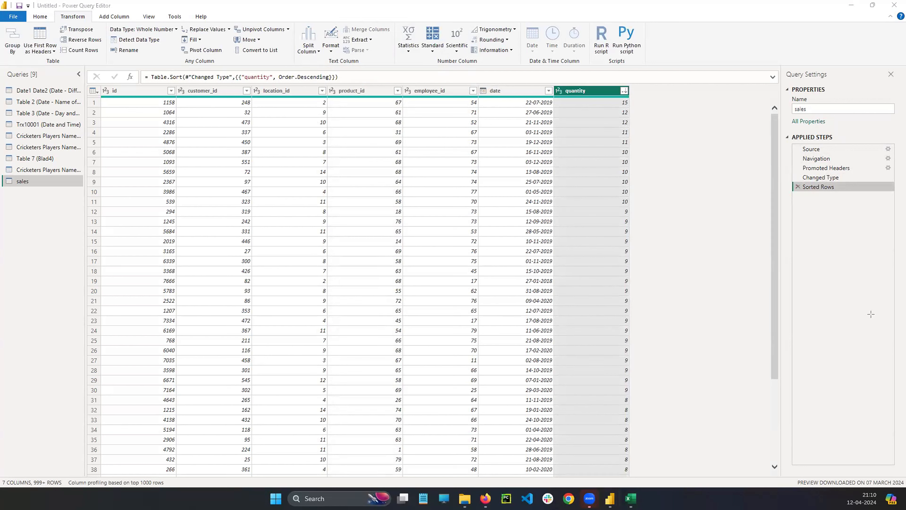
left_click_drag(772, 129, 777, 108)
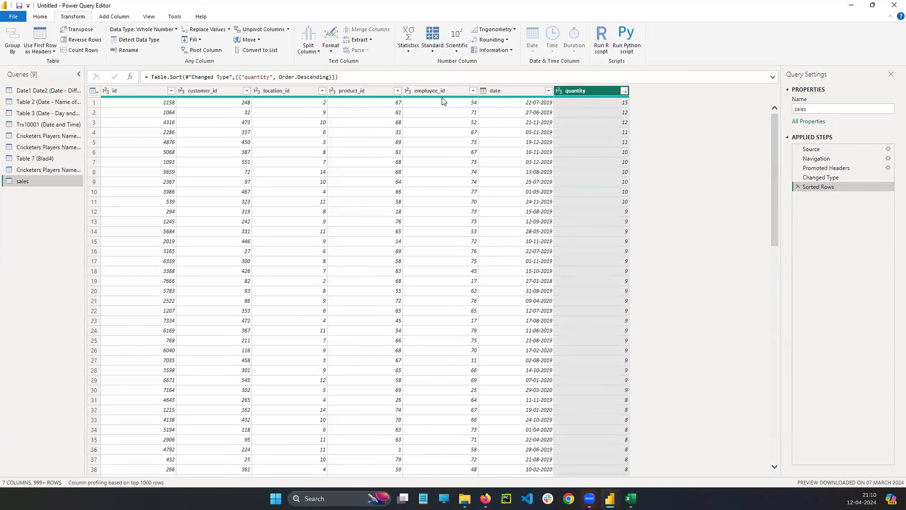
Select Column2 in the last cricketers query and review the available Standard number operations, including Percentage and Percent Of.
left_click(29, 170)
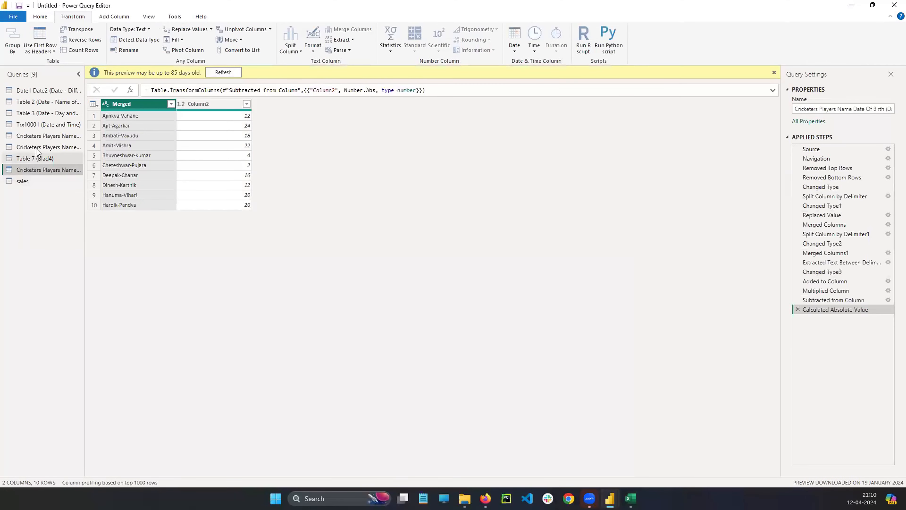
left_click(37, 147)
left_click(36, 170)
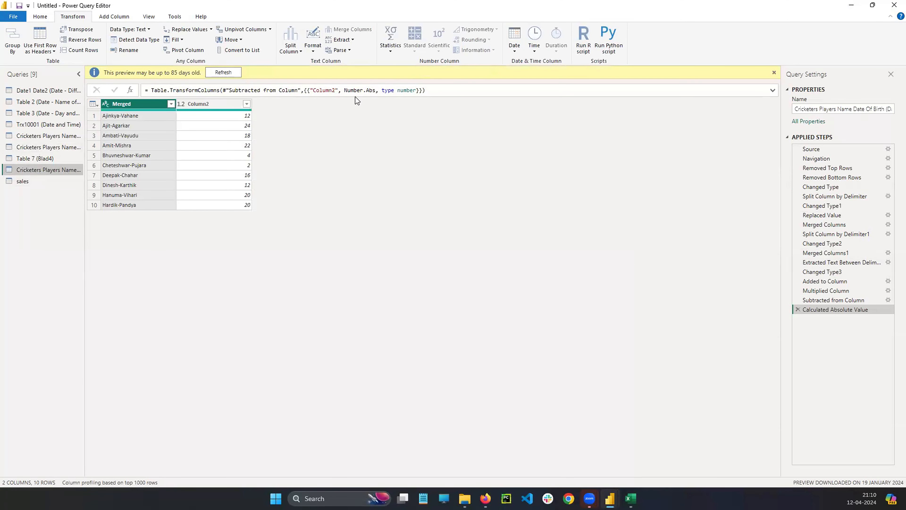
left_click(225, 105)
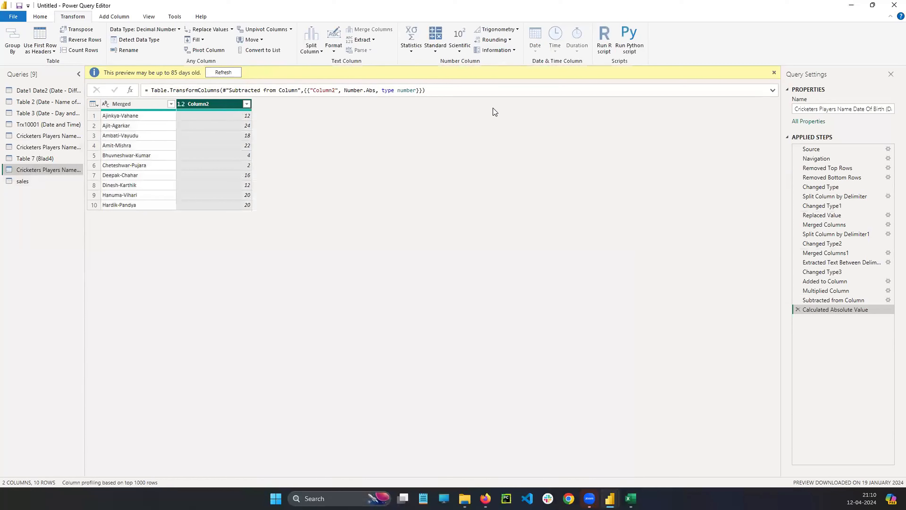
left_click(436, 45)
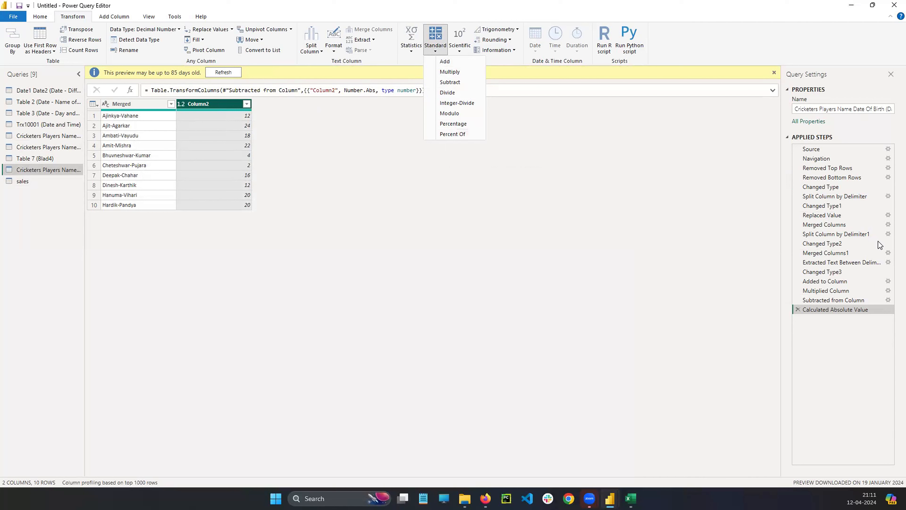
left_click(813, 255)
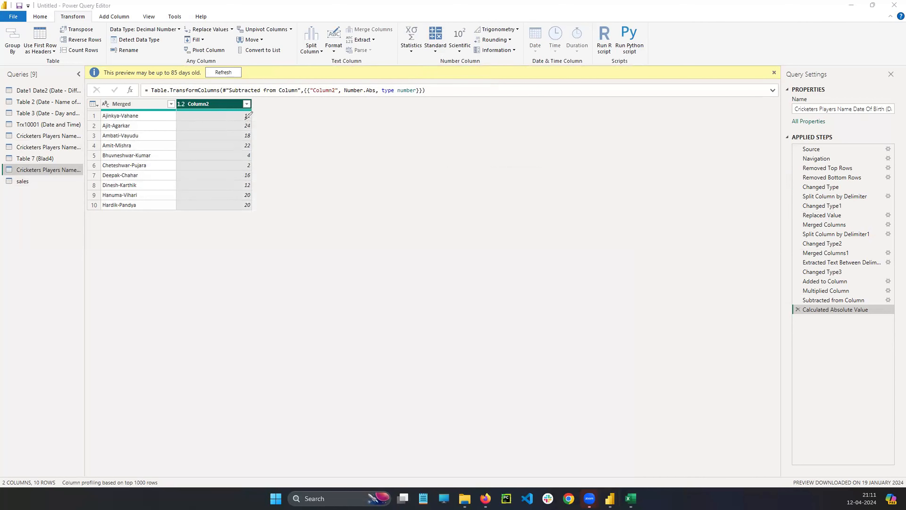
left_click_drag(246, 107, 238, 121)
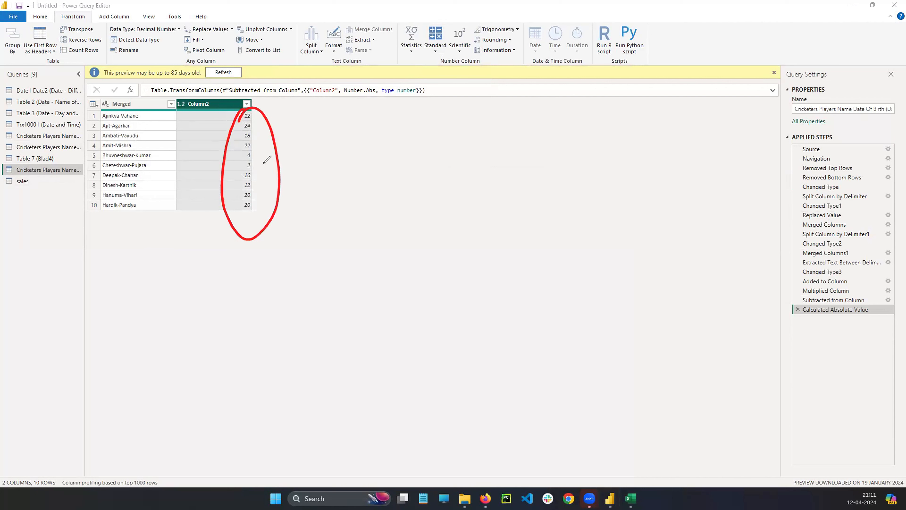
left_click(871, 305)
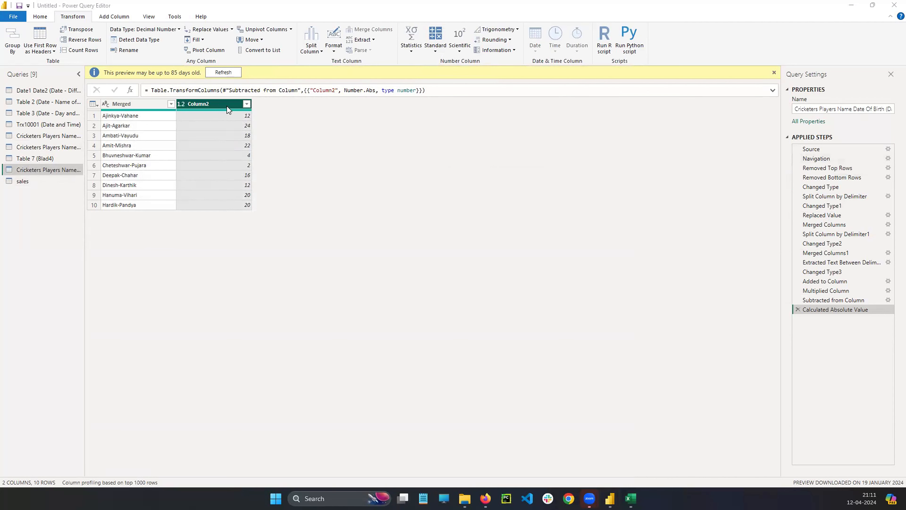
left_click(435, 40)
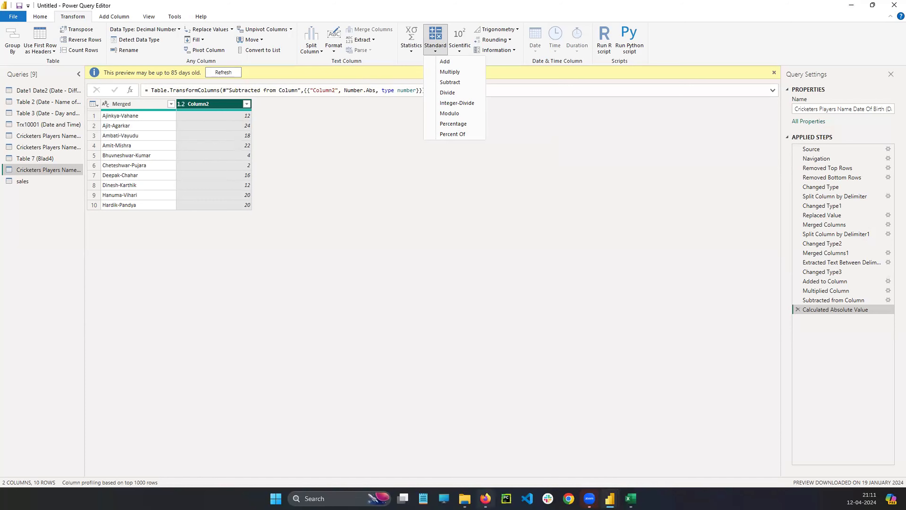
Switch to Firefox, search Google for "percentage formula" and view the image results.
left_click(486, 498)
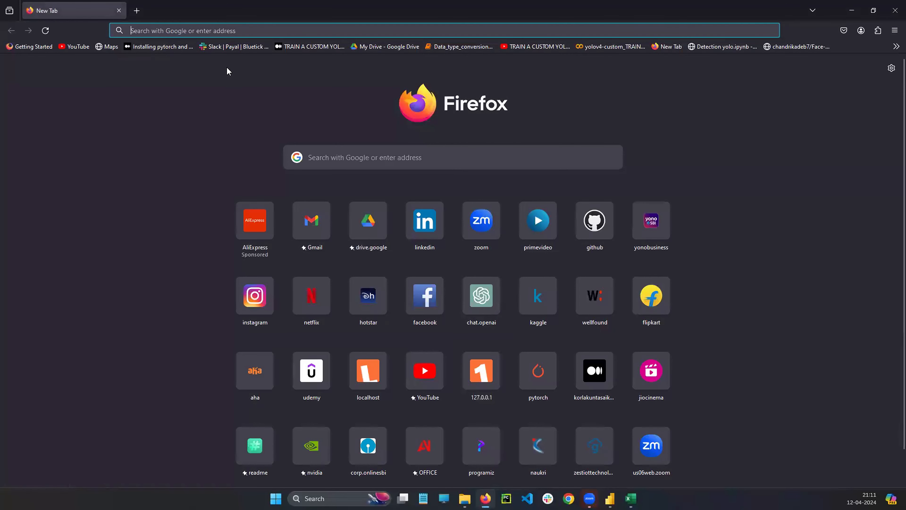
type("percentage")
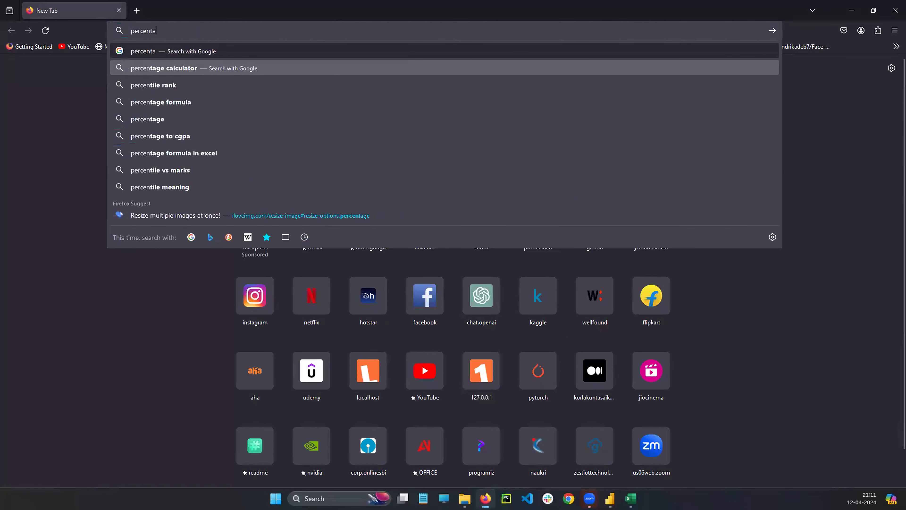
key("Down")
key("Down")
key("Return")
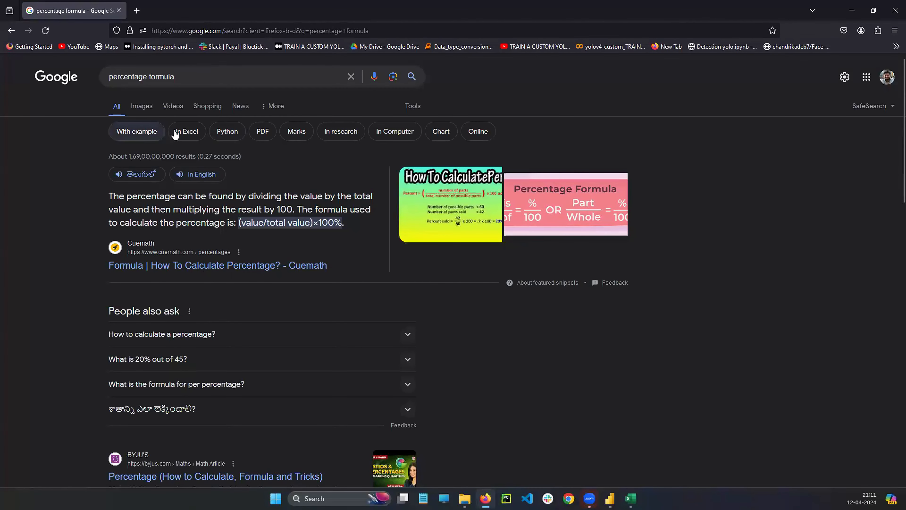
left_click(146, 108)
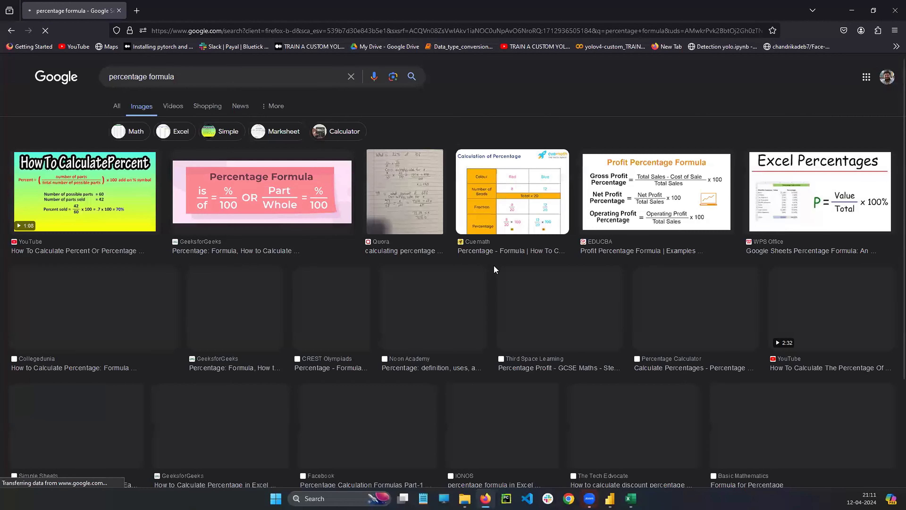
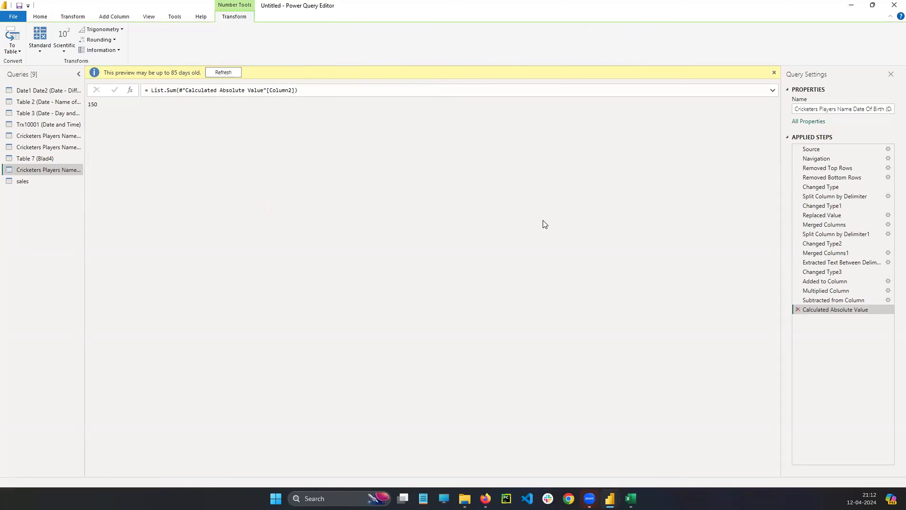
Select Column2 and handwrite its first value's percentage calculation beside the table as 12/150 × 100, simplified to 120/15.
left_click(244, 93)
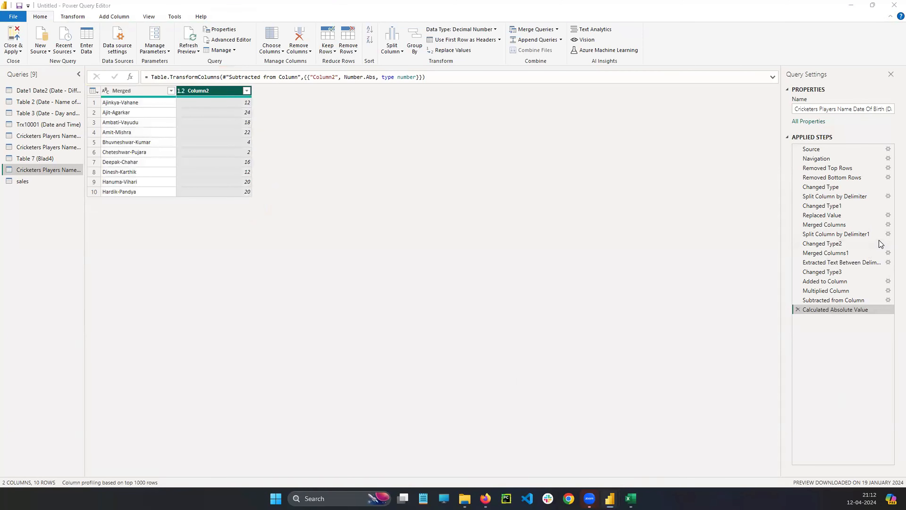
left_click_drag(341, 109, 341, 121)
left_click_drag(348, 108, 385, 131)
mouse_move(342, 153)
left_mouse_down()
mouse_move(343, 167)
mouse_move(366, 152)
left_mouse_up()
mouse_move(398, 123)
left_mouse_down()
mouse_move(409, 129)
mouse_move(401, 136)
left_mouse_up()
mouse_move(420, 118)
left_mouse_down()
mouse_move(421, 128)
mouse_move(431, 114)
left_mouse_up()
left_click_drag(448, 111, 442, 133)
left_click_drag(366, 146, 364, 170)
mouse_move(527, 120)
left_mouse_down()
mouse_move(539, 132)
mouse_move(594, 114)
mouse_move(584, 149)
mouse_move(603, 144)
mouse_move(563, 169)
left_mouse_up()
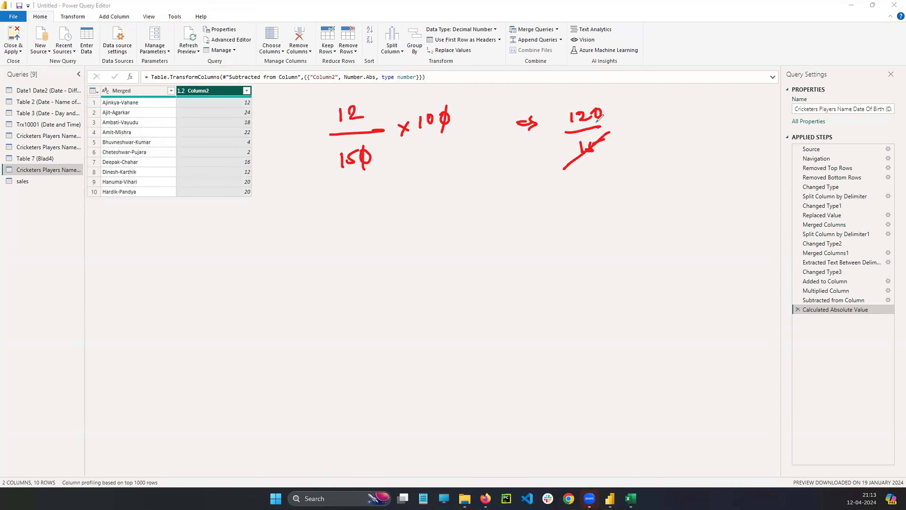
left_click_drag(606, 100, 567, 131)
Complete the handwritten percentage calculation by striking out 120/15 and writing 8 as its result.
left_click(335, 494)
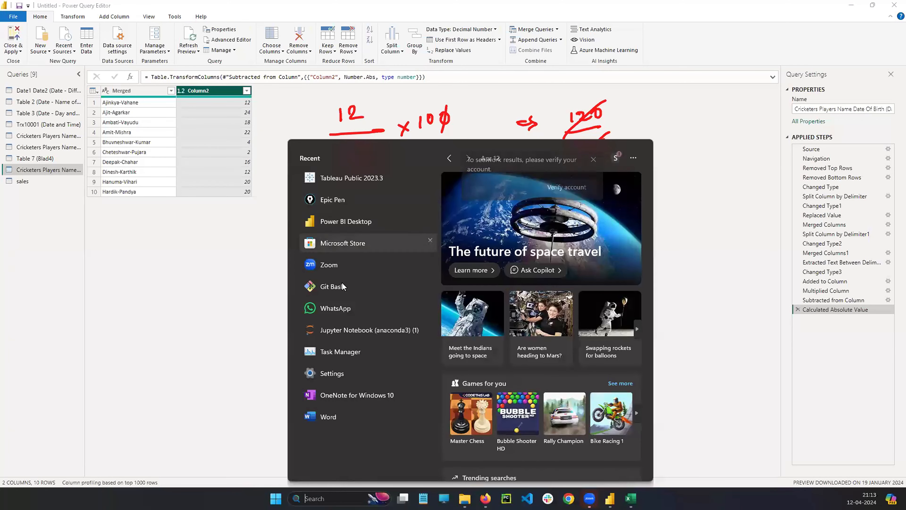
left_click(234, 261)
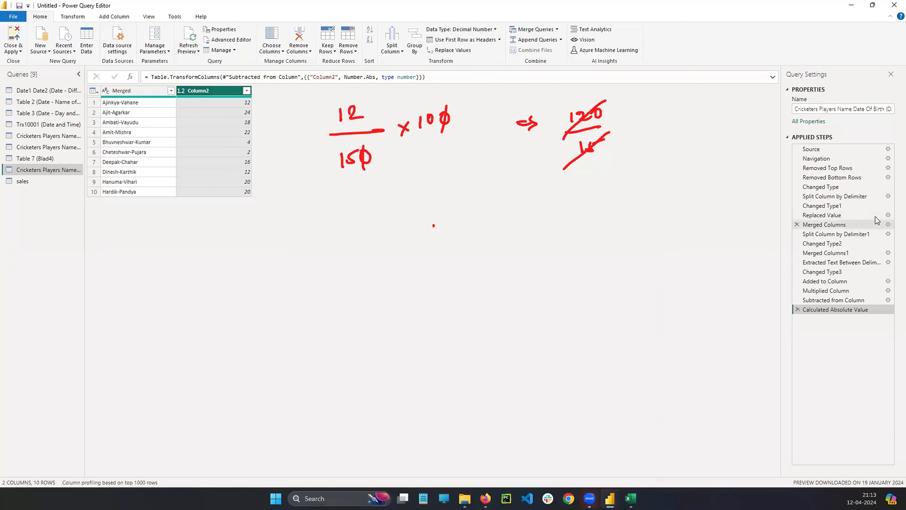
mouse_move(662, 116)
left_mouse_down()
mouse_move(652, 130)
mouse_move(663, 115)
left_mouse_up()
mouse_move(624, 131)
left_mouse_down()
mouse_move(637, 124)
mouse_move(631, 147)
left_mouse_up()
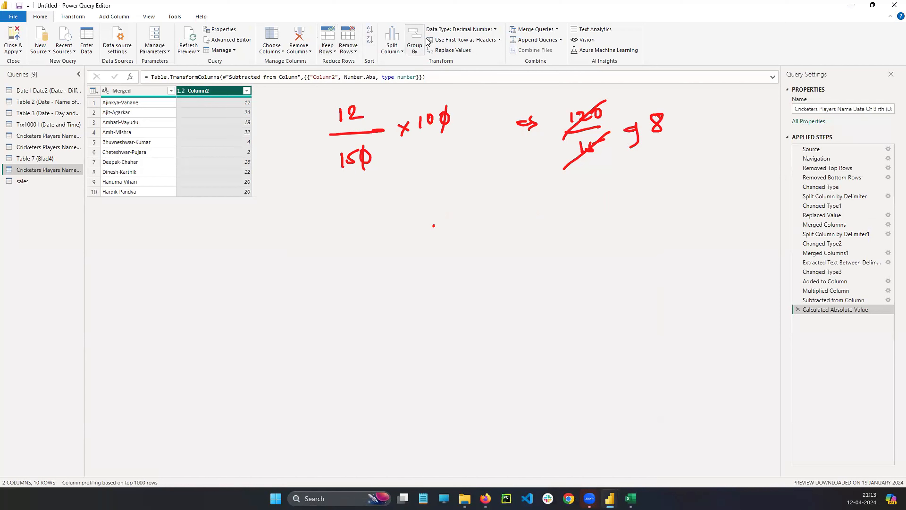
Apply the Standard Percent Of operation to Column2 with a value of 30, keeping all earlier applied steps.
left_click(64, 18)
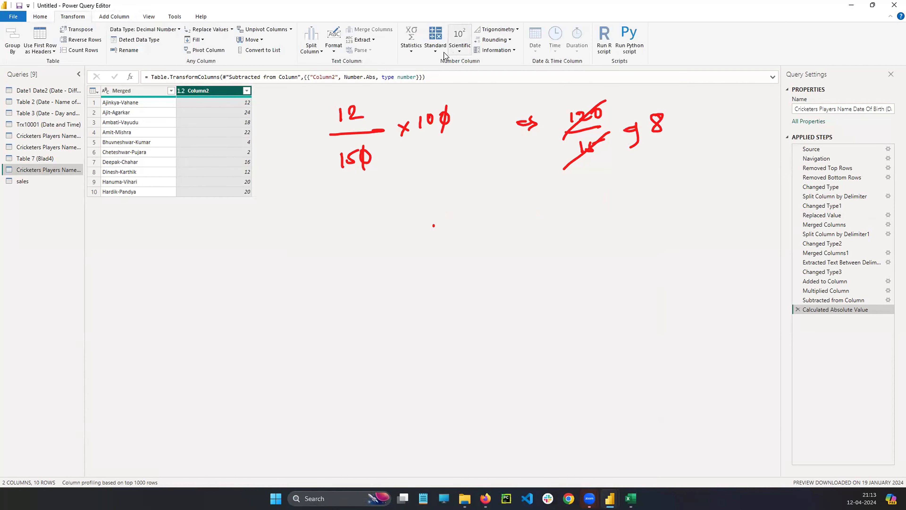
left_click(434, 50)
left_click(473, 137)
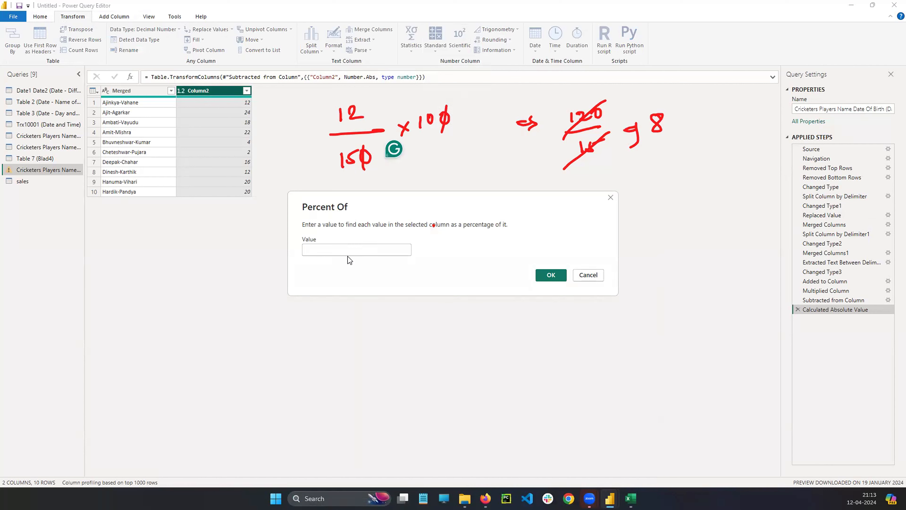
left_click(592, 277)
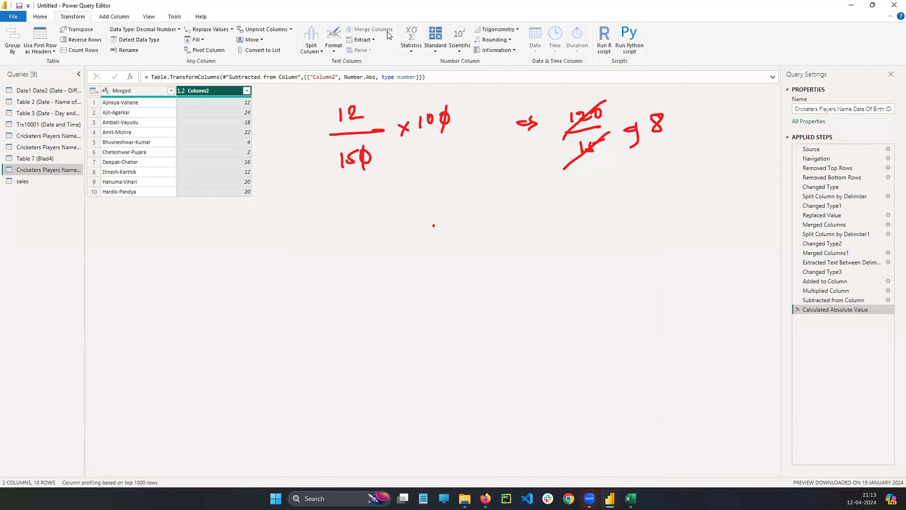
left_click(435, 40)
left_click(446, 135)
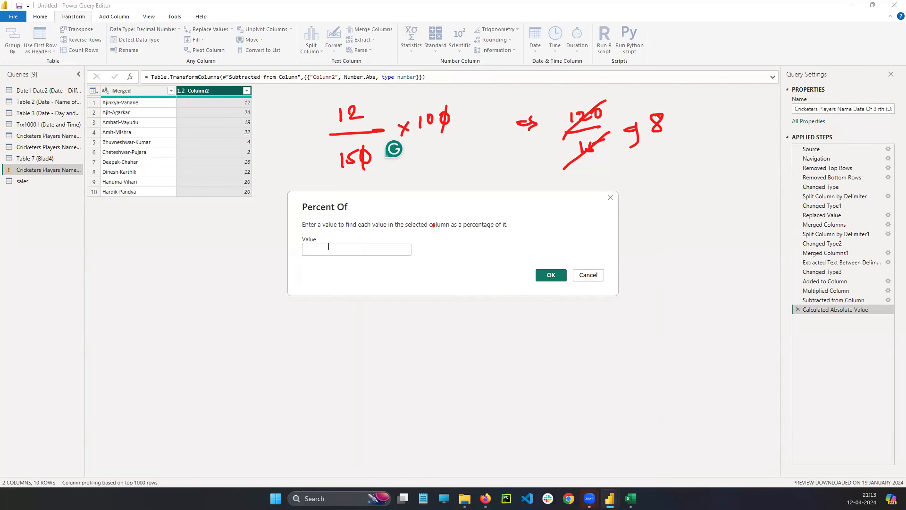
type("30")
left_click(551, 275)
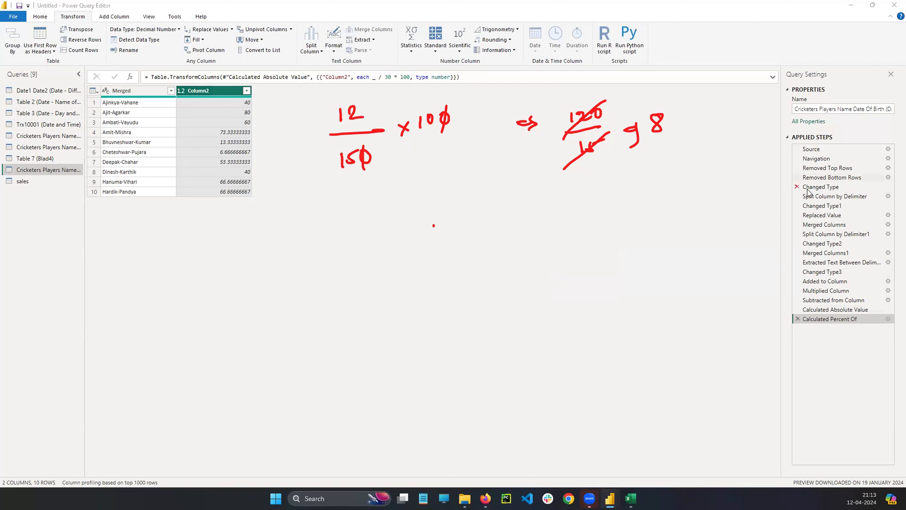
left_click(796, 186)
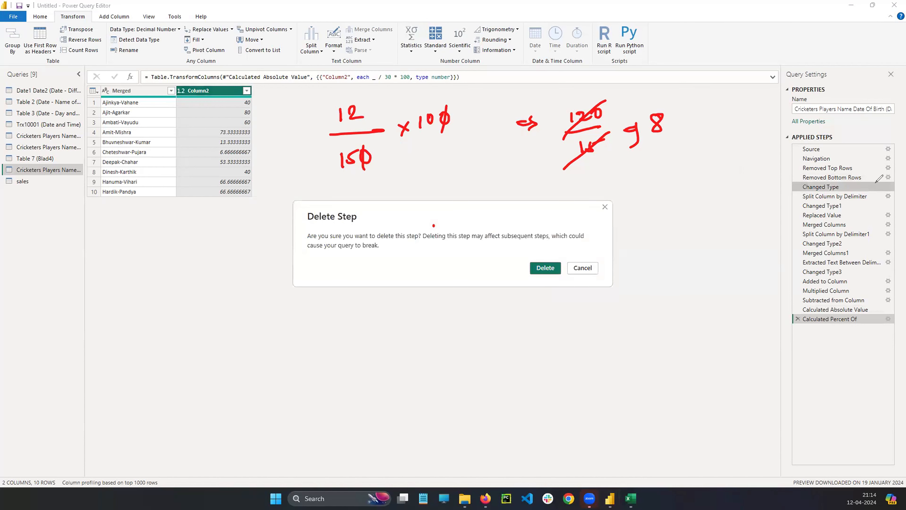
left_click(605, 207)
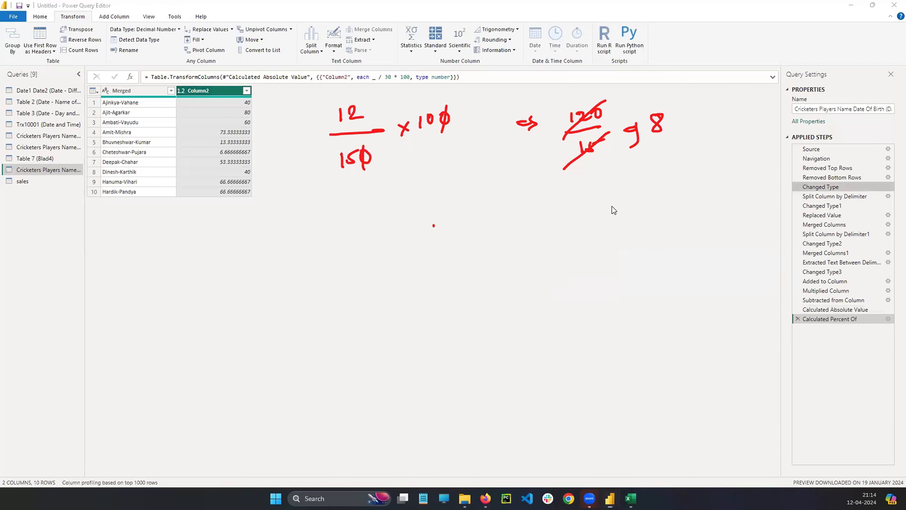
Clear the old annotations and handwrite a circled 40 below the table, with an arrow leading to it from a circled 12.
left_click(866, 274)
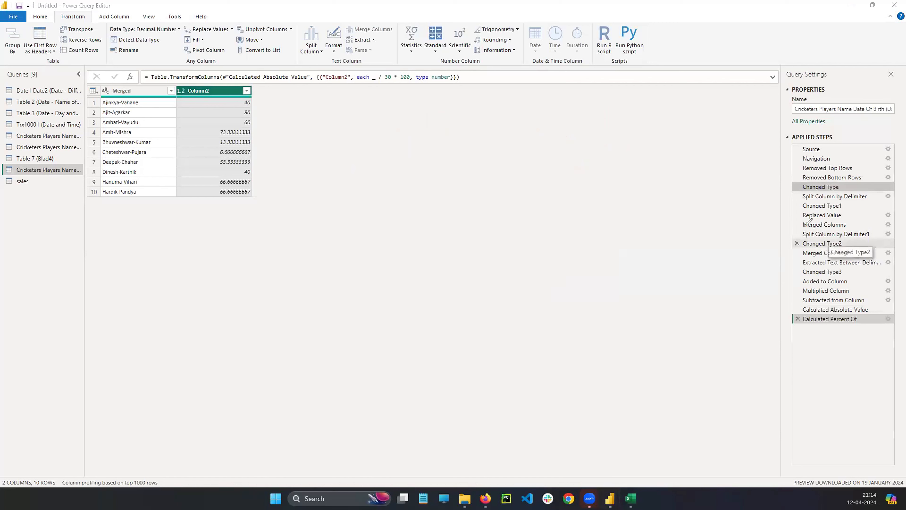
left_click_drag(161, 251, 183, 258)
left_click_drag(167, 248, 180, 302)
left_click_drag(189, 245, 186, 253)
mouse_move(154, 221)
left_mouse_down()
mouse_move(126, 271)
mouse_move(129, 280)
left_mouse_up()
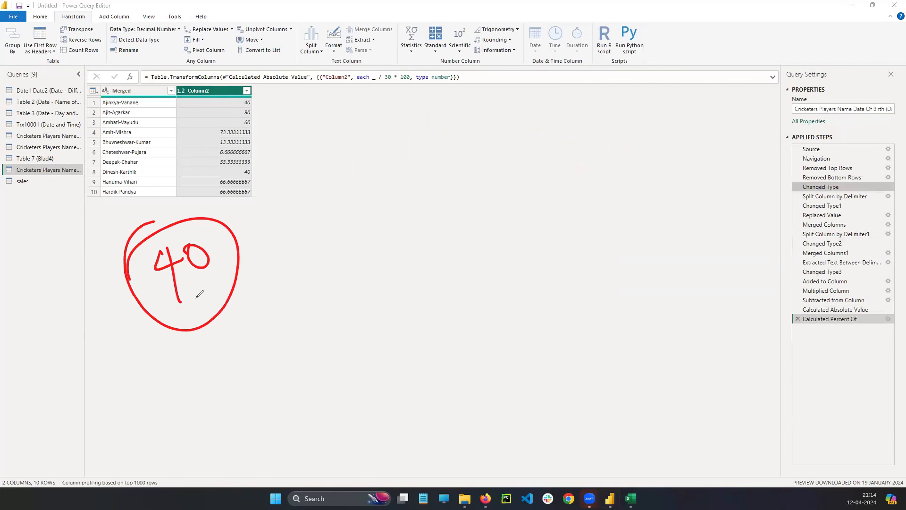
left_click_drag(374, 111, 376, 139)
left_click_drag(380, 118, 413, 122)
mouse_move(363, 107)
left_mouse_down()
mouse_move(396, 84)
mouse_move(348, 160)
mouse_move(251, 237)
left_mouse_up()
left_click_drag(264, 218, 282, 244)
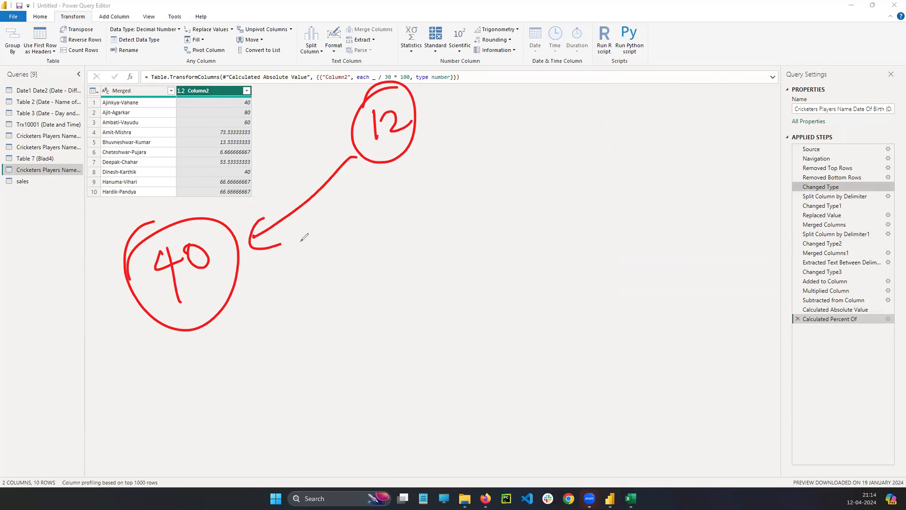
Handwrite an arrow from the circled 12 to a circled 30 labelled percent, and clear all the annotations.
mouse_move(436, 126)
left_mouse_down()
mouse_move(460, 121)
mouse_move(462, 128)
left_mouse_up()
left_click_drag(465, 114, 468, 140)
mouse_move(517, 114)
left_mouse_down()
mouse_move(533, 111)
mouse_move(531, 126)
left_mouse_up()
left_click_drag(546, 104, 552, 99)
left_click_drag(577, 136, 700, 125)
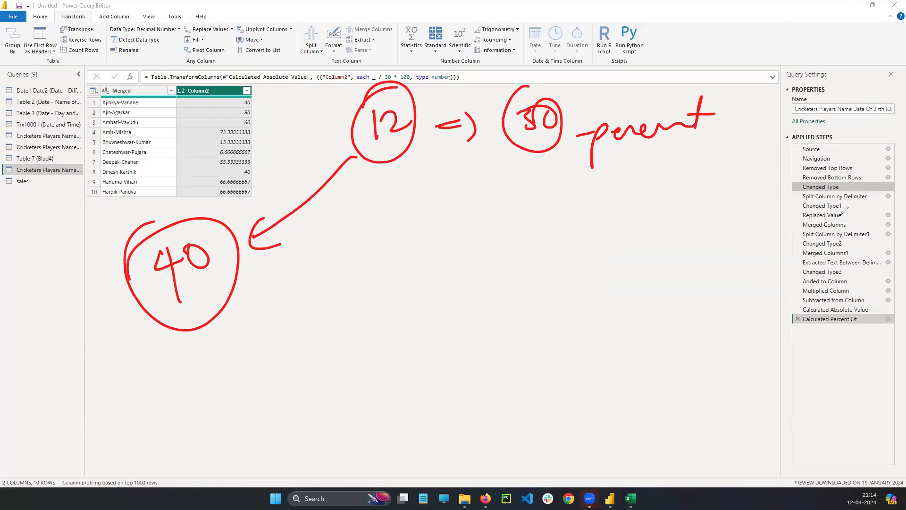
key("Escape")
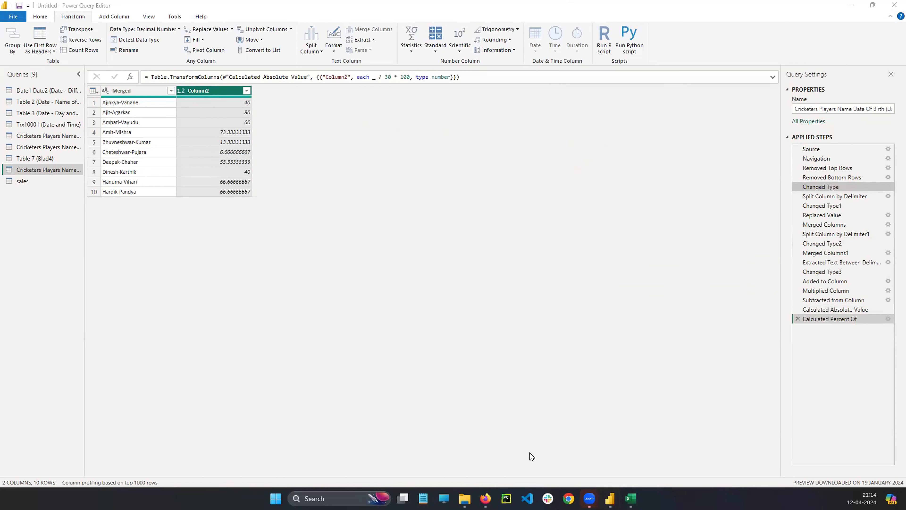
Switch to Firefox, search for "power of formula in powerbi" in a new tab and skim the results.
key("alt+Tab")
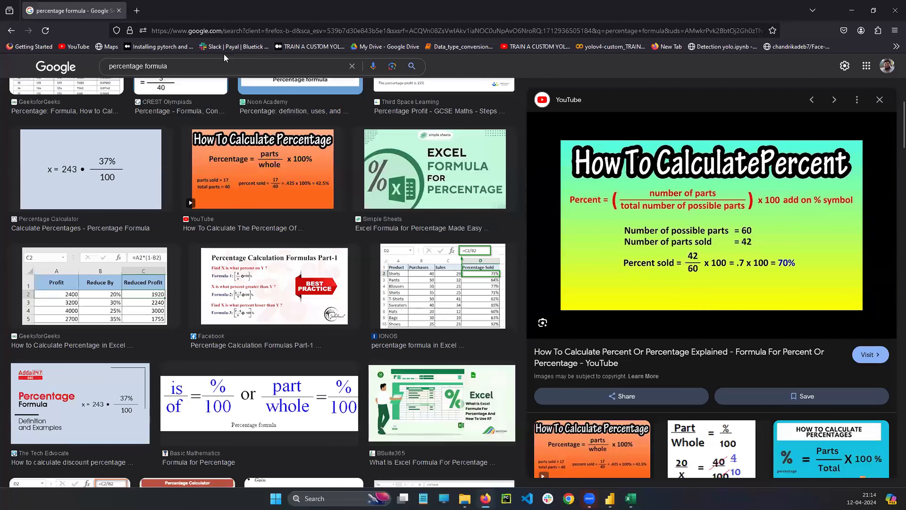
left_click(136, 11)
type("power")
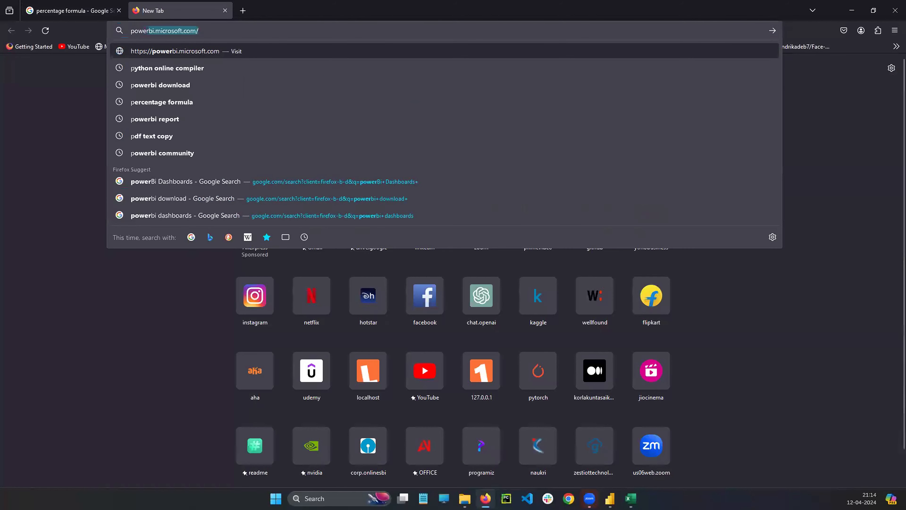
type(" of frmula i")
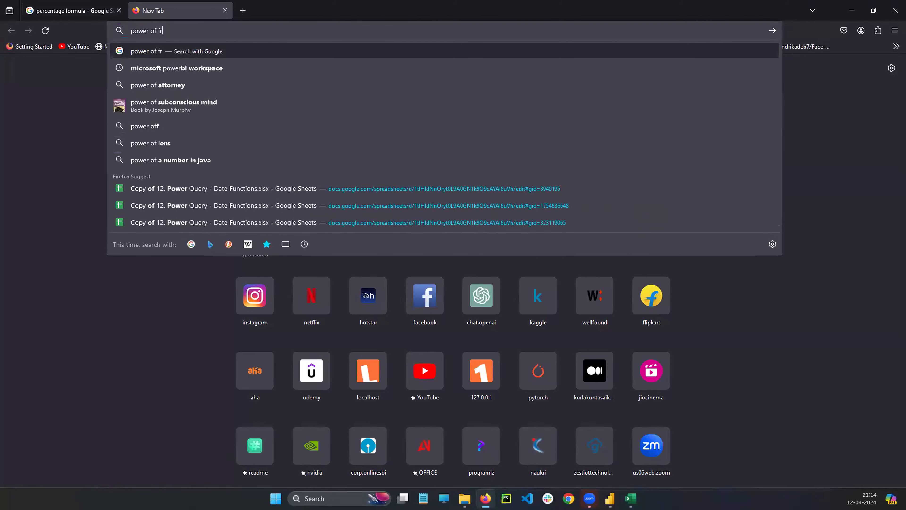
key("BackSpace")
key("BackSpace")
key("BackSpace")
key("BackSpace")
key("BackSpace")
key("BackSpace")
key("BackSpace")
key("BackSpace")
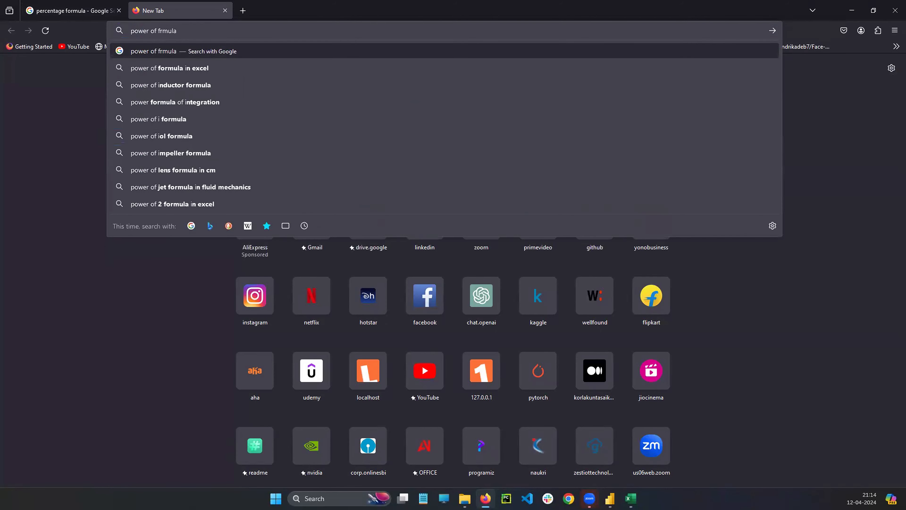
type("fo")
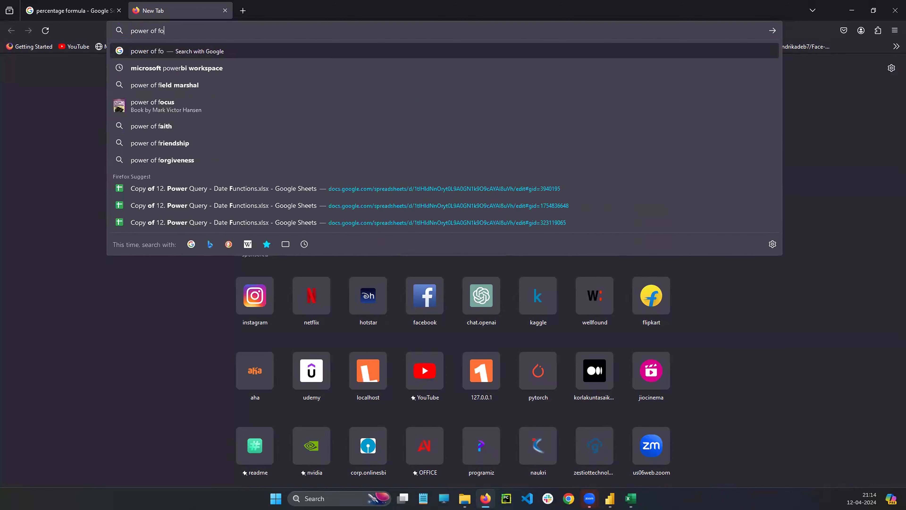
type("rmula in p")
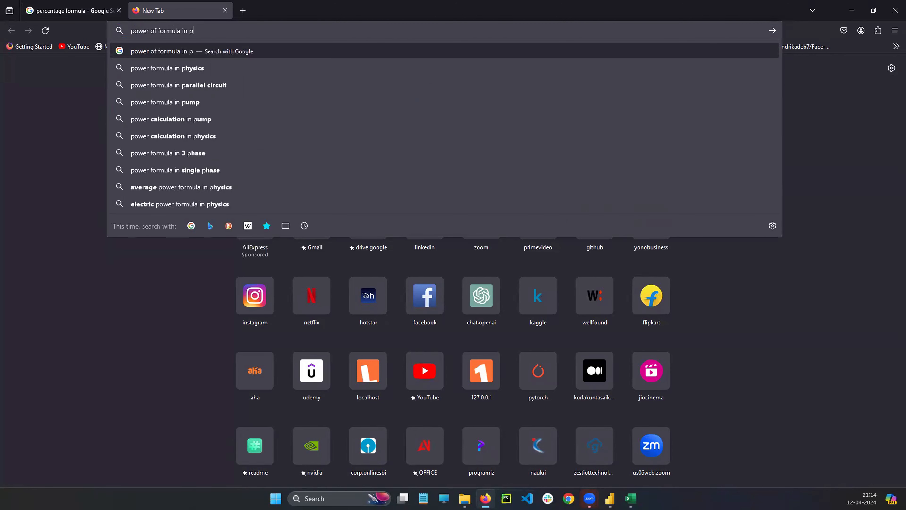
type("owerbi")
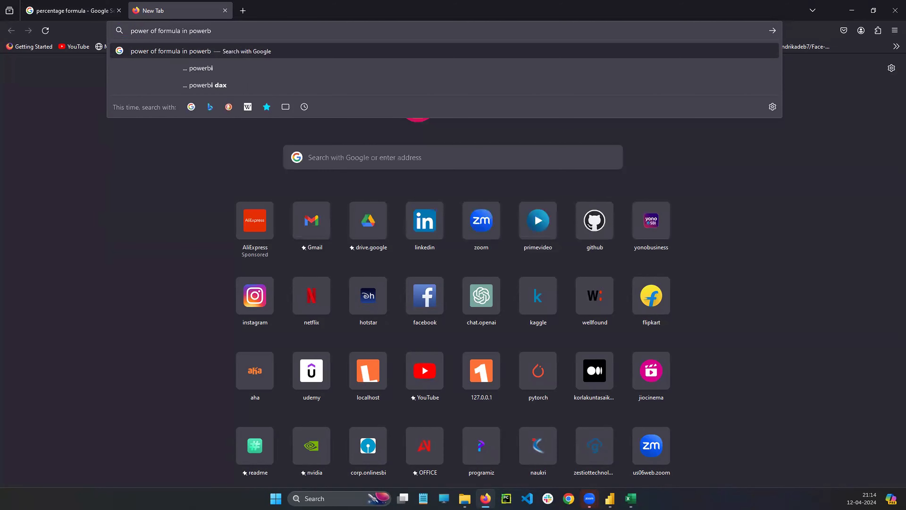
key("Return")
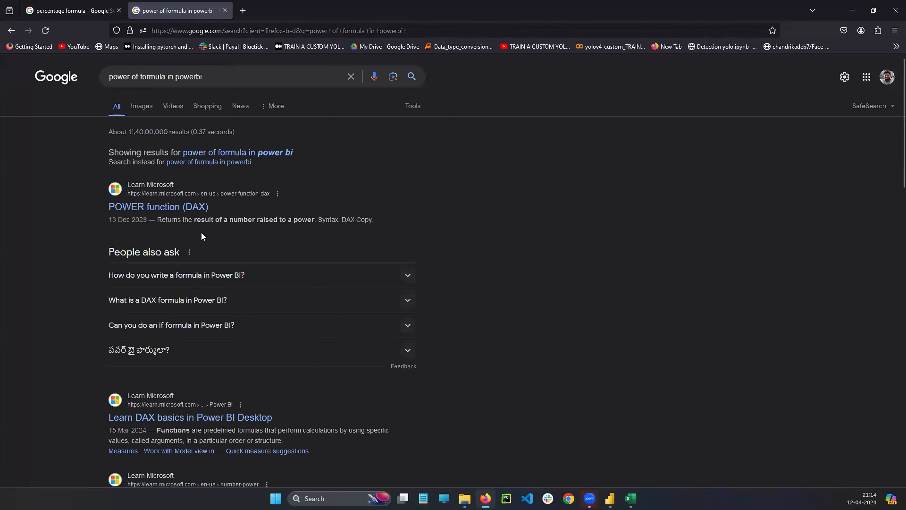
scroll(384, 398, "down", 3)
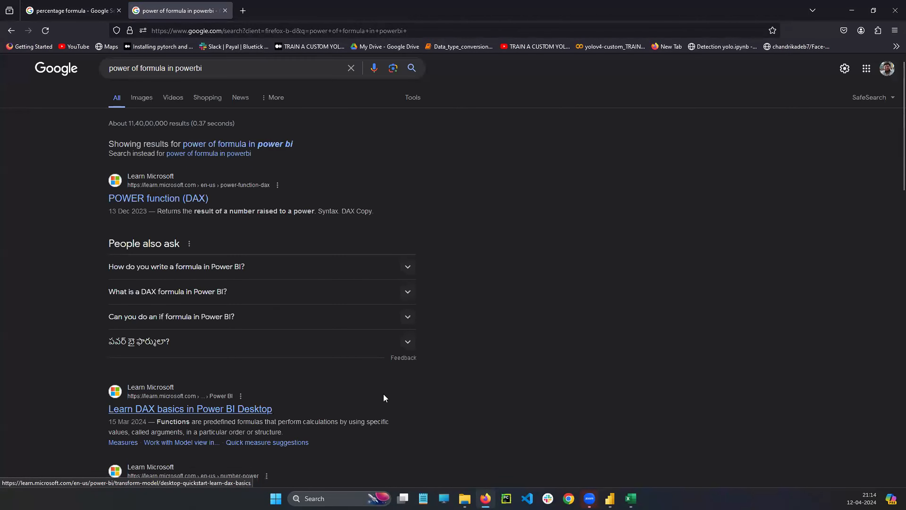
scroll(385, 398, "down", 1)
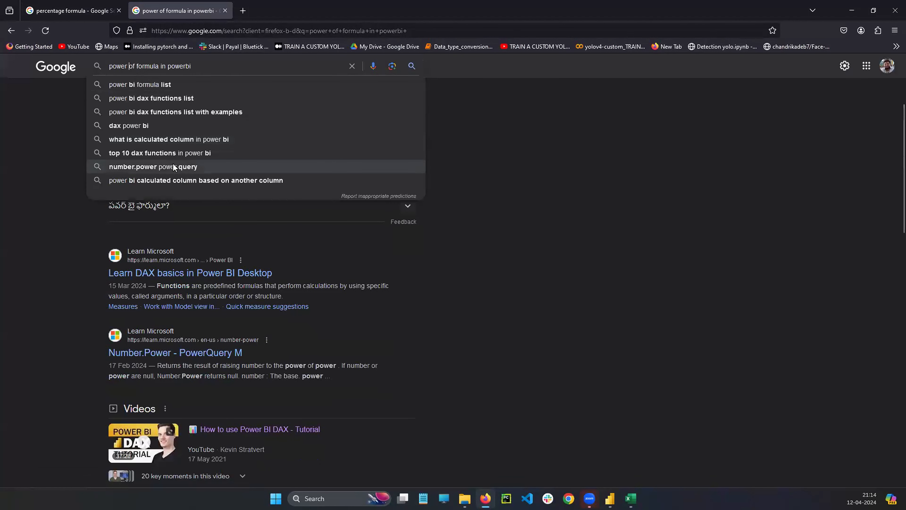
Change the Google search to "powerof option in powerbi" and show the image results.
key("BackSpace")
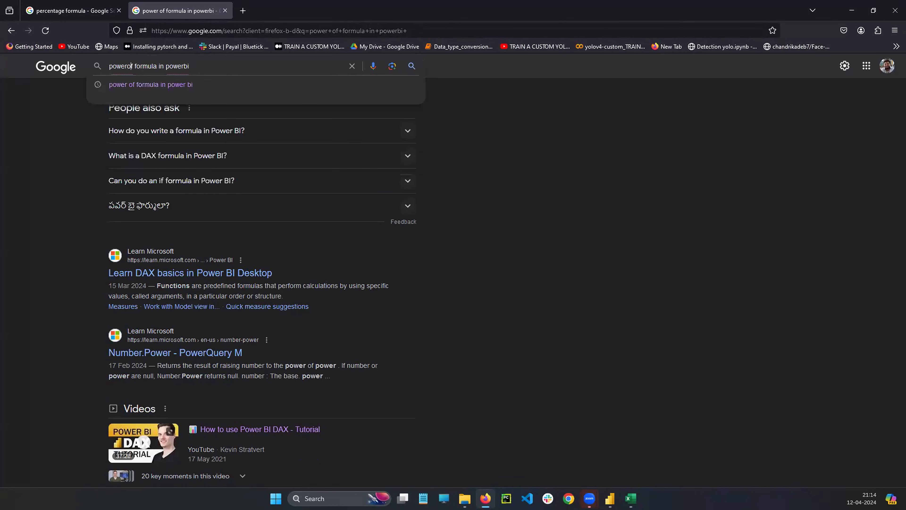
double_click(144, 66)
type("option i")
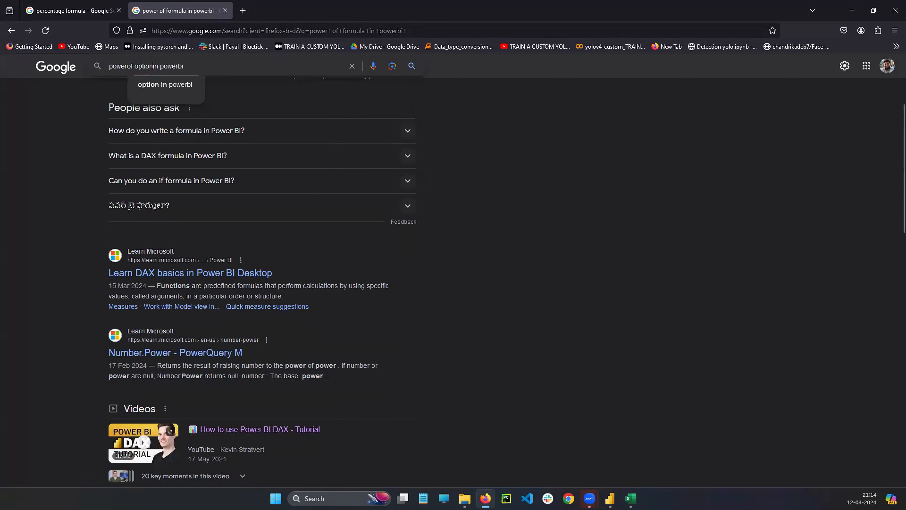
key("Return")
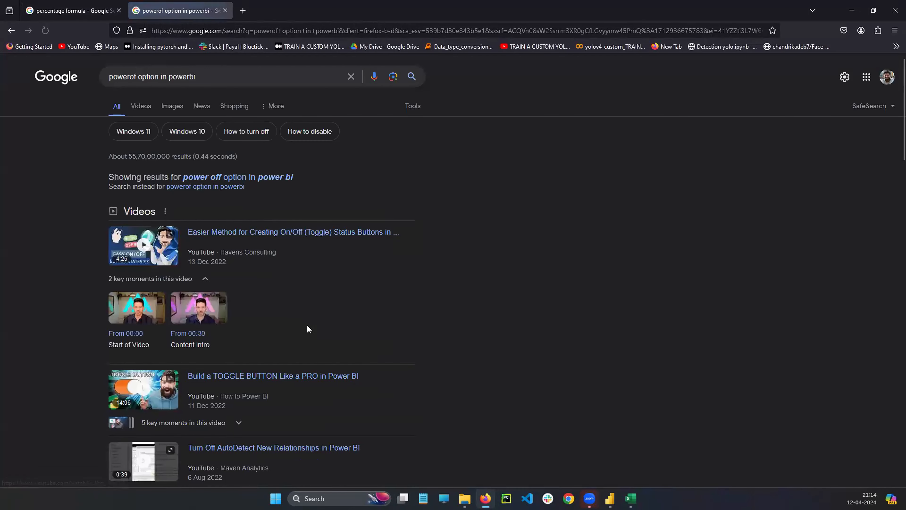
left_click(168, 109)
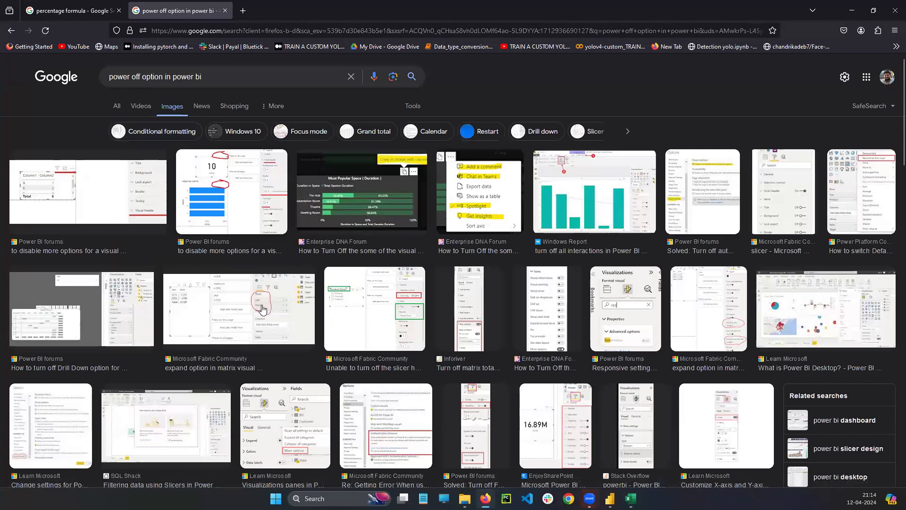
Return to all web results for the power option search, look through them and clear the search query.
left_click(116, 109)
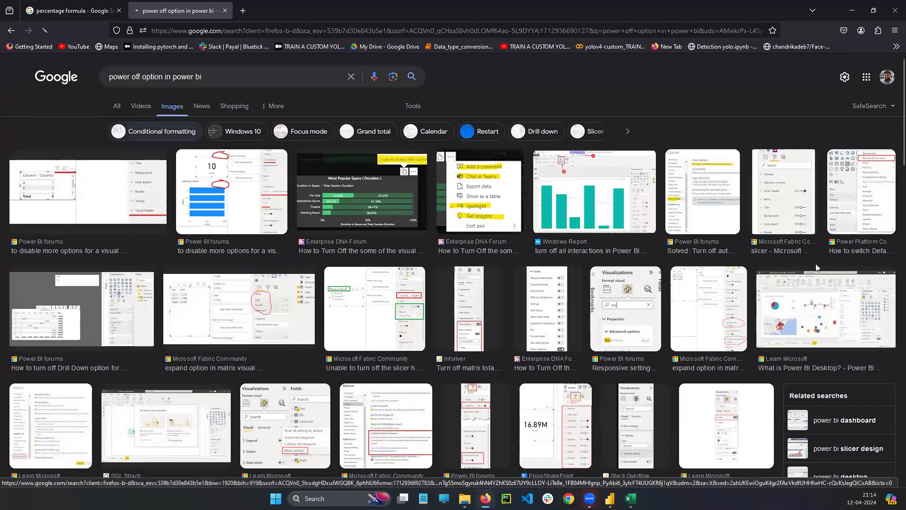
scroll(893, 168, "down", 10)
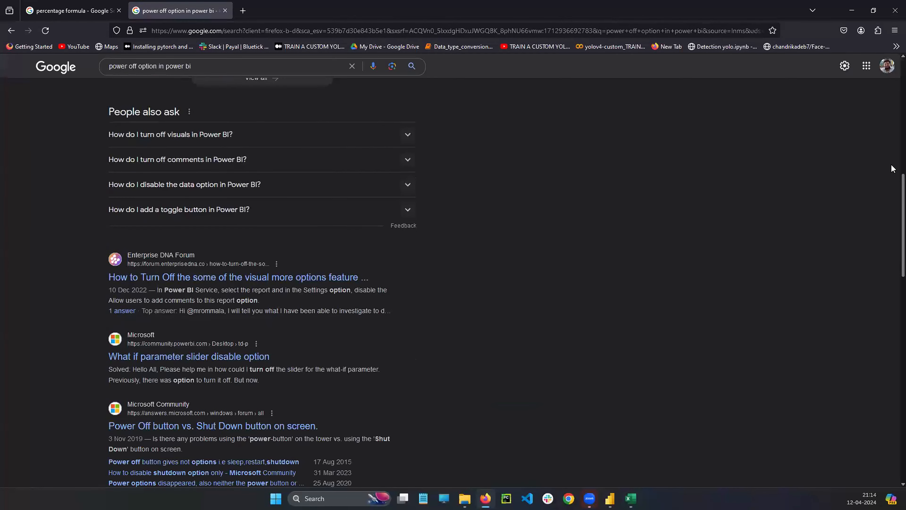
scroll(893, 168, "down", 4)
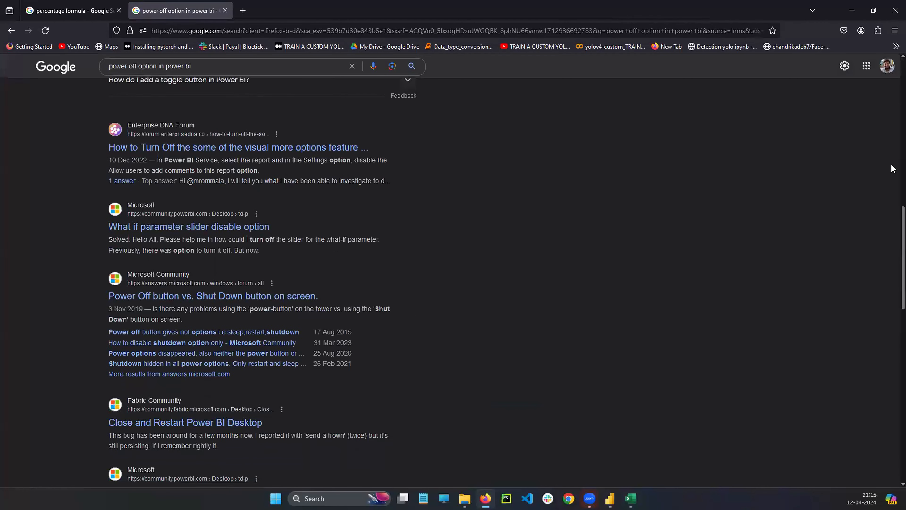
scroll(893, 169, "down", 2)
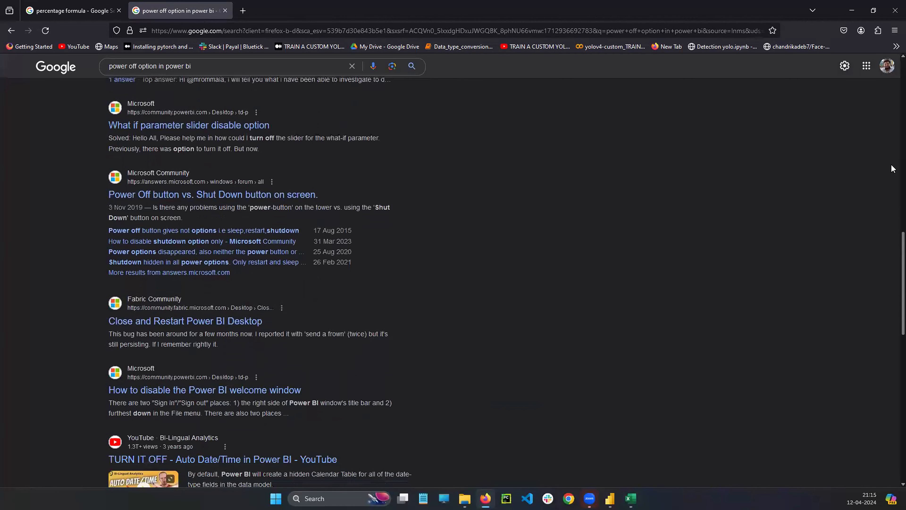
scroll(893, 168, "up", 2)
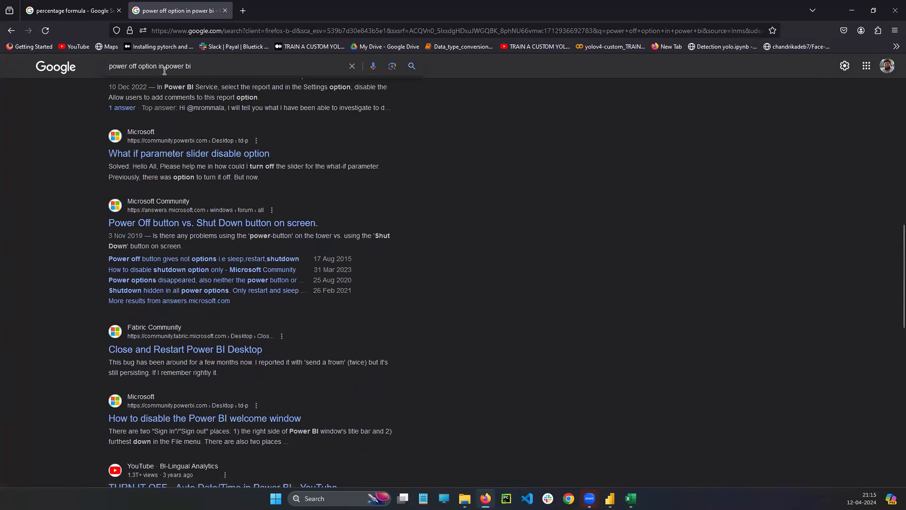
left_click(352, 66)
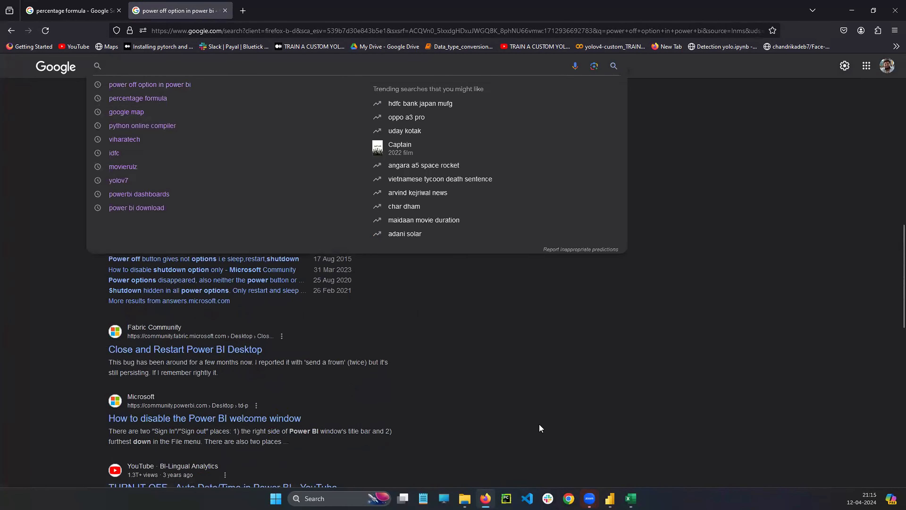
Switch to the Power Query Editor and review the standard number operations, including Percent Of.
left_click(610, 498)
left_click(660, 452)
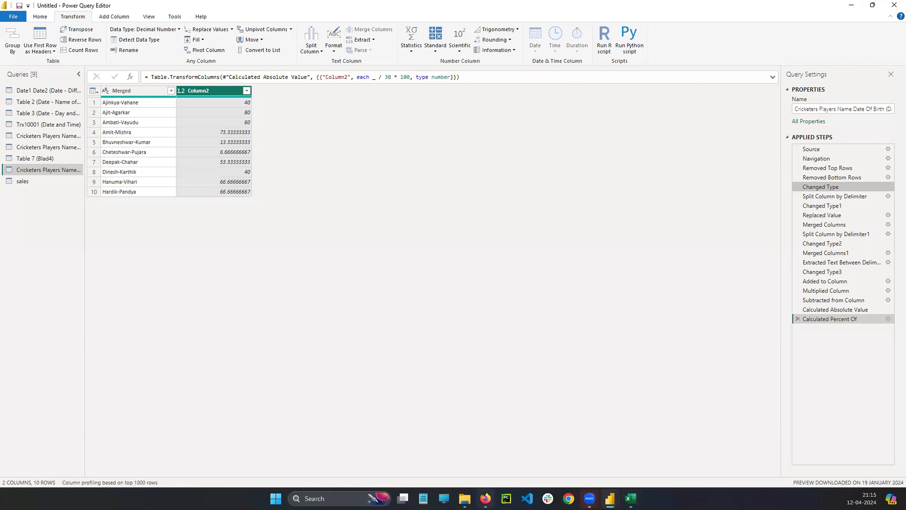
key("alt+Tab")
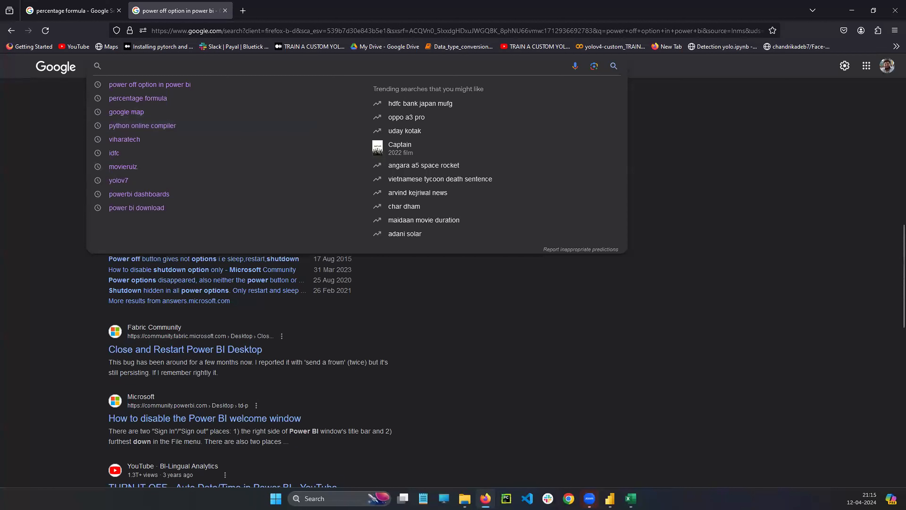
mouse_move(610, 498)
left_click(639, 450)
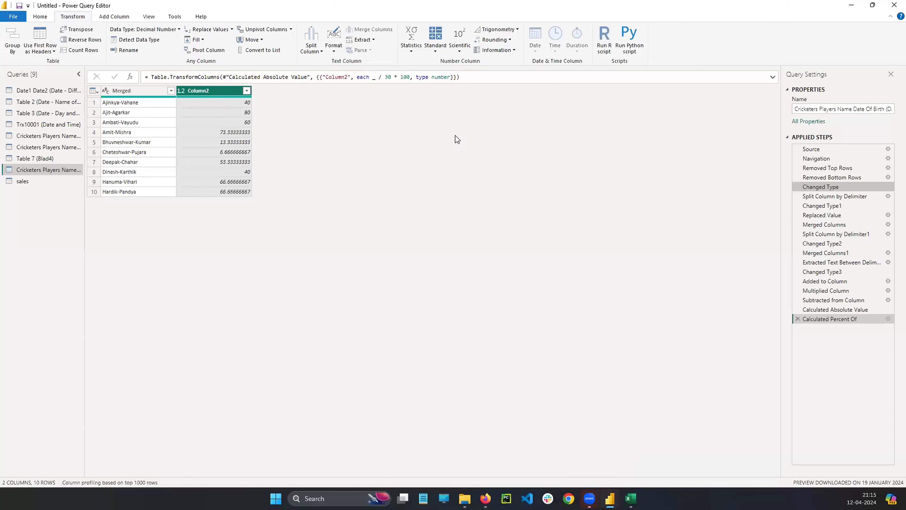
left_click(436, 51)
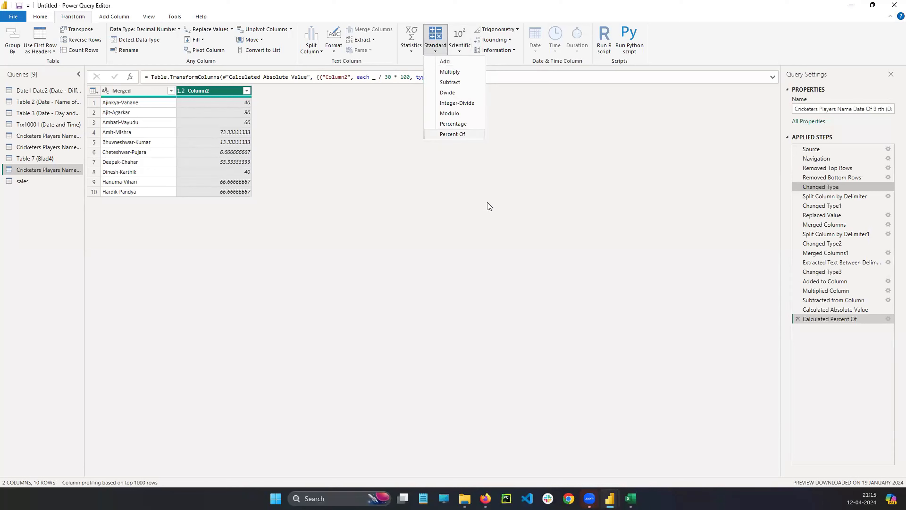
left_click(622, 462)
mouse_move(589, 499)
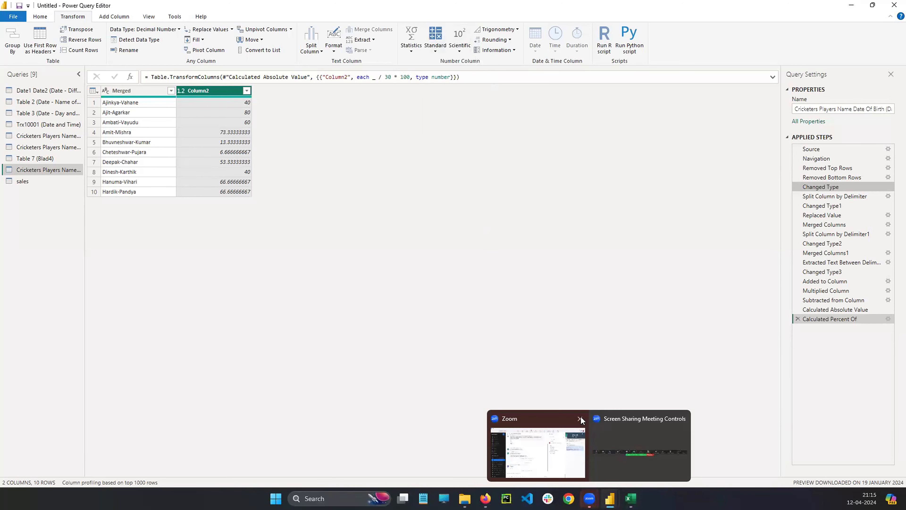
left_click(581, 420)
Switch to Firefox, search for "percent of powerbi" in a new tab and skim the results.
left_click(486, 498)
key("ctrl+t")
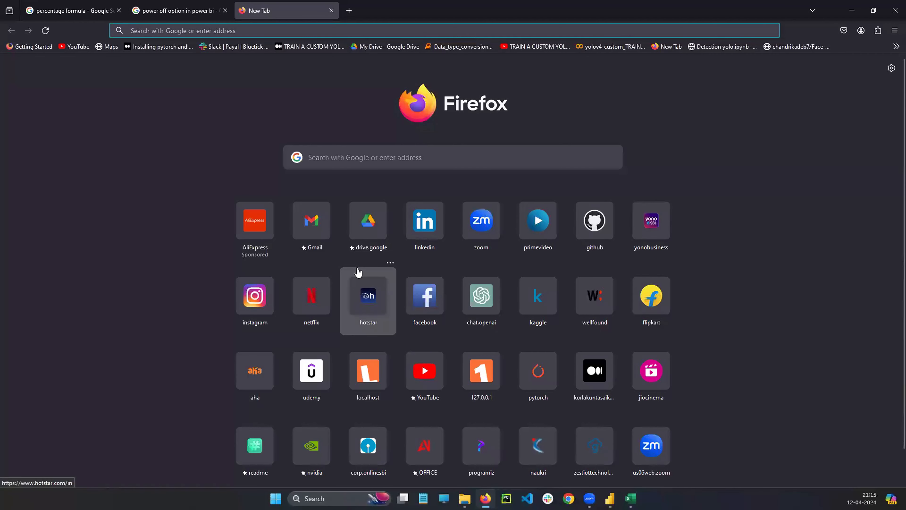
type("percent")
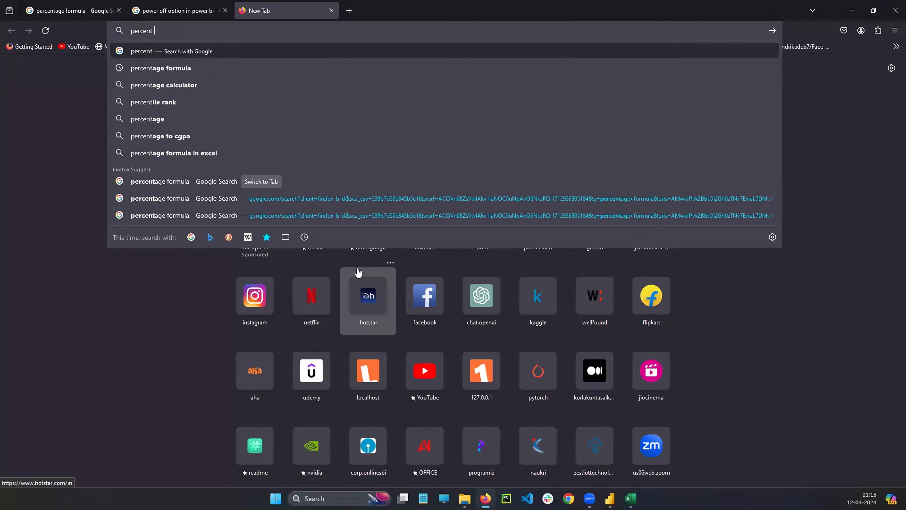
type(" of")
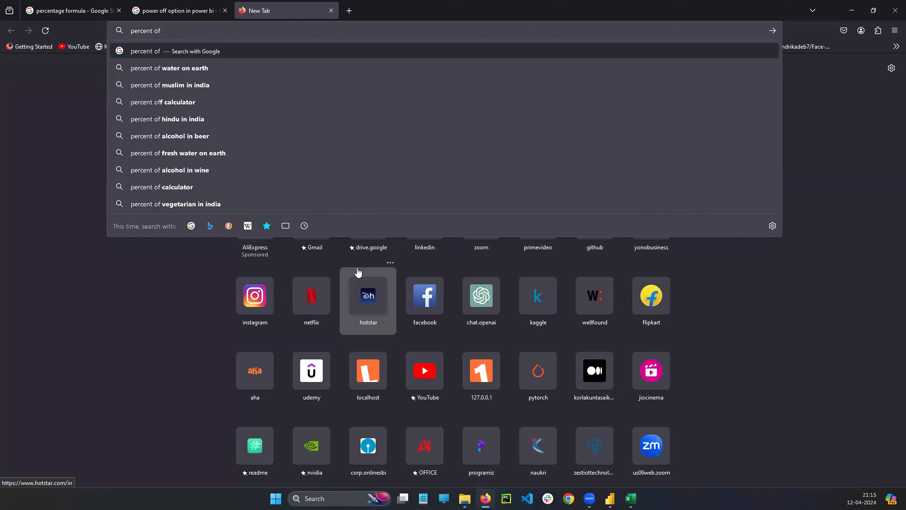
type(" powerbi")
key("Return")
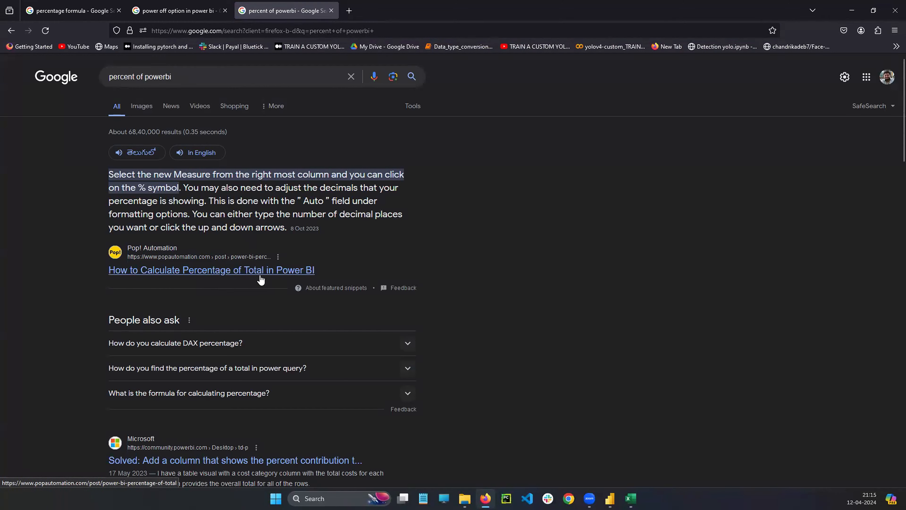
scroll(262, 277, "down", 9)
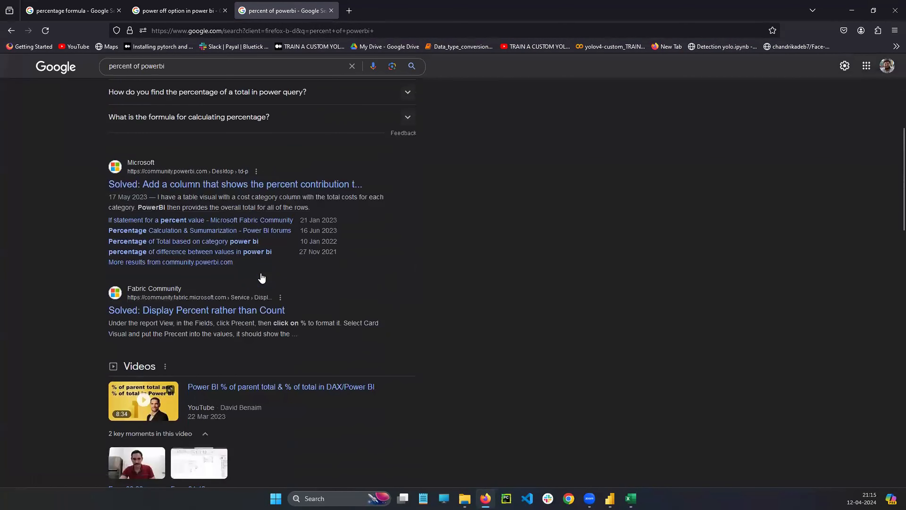
scroll(232, 266, "down", 2)
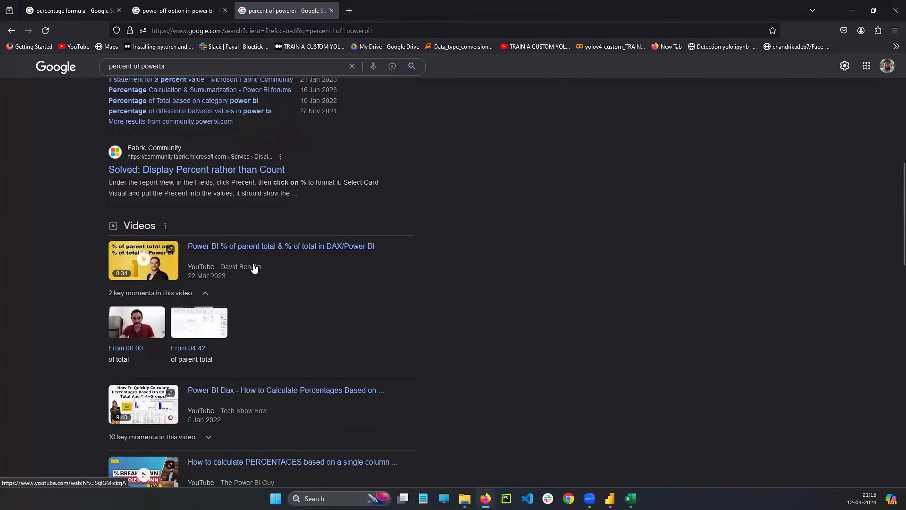
scroll(310, 332, "down", 8)
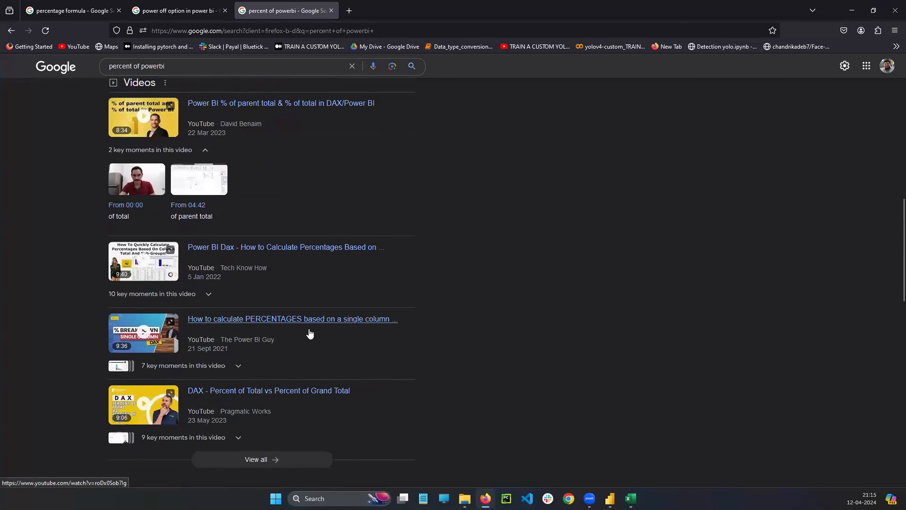
scroll(310, 332, "down", 2)
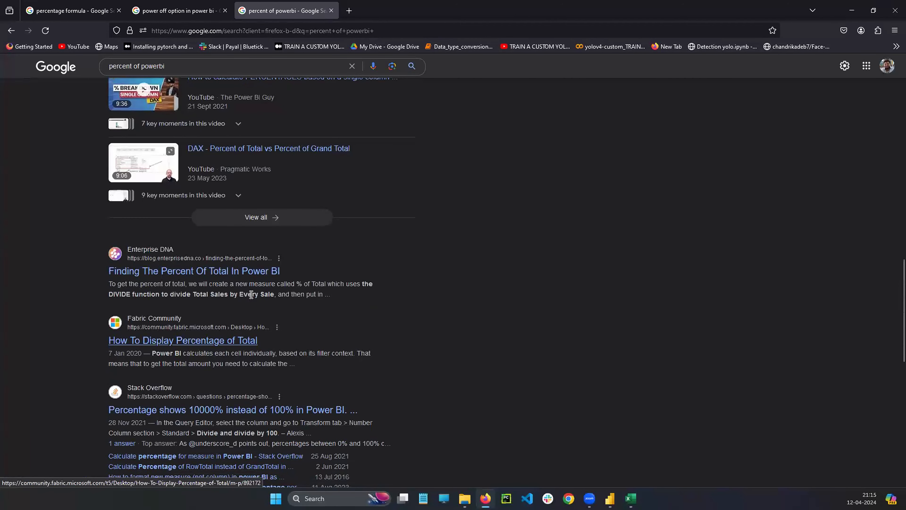
Open the Enterprise DNA article "Finding The Percent Of Total In Power BI", skim its example and return to the search results.
left_click(200, 271)
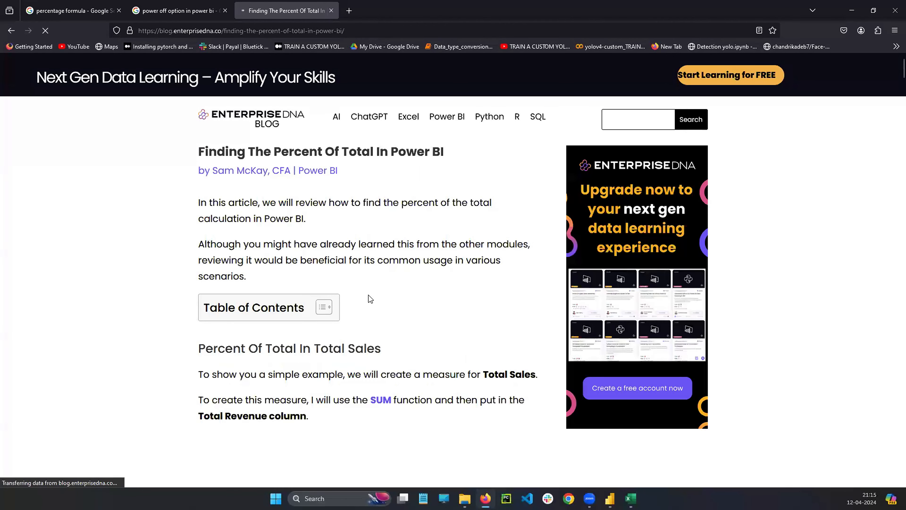
scroll(369, 298, "down", 5)
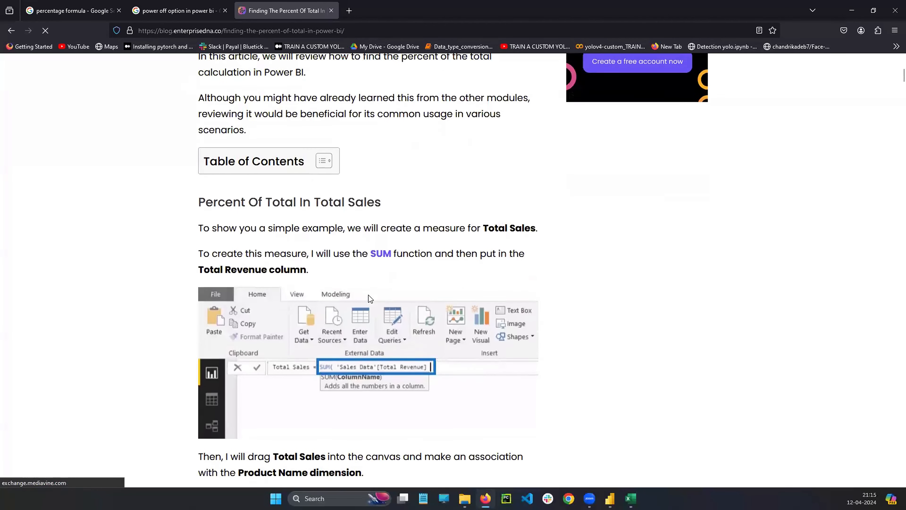
scroll(368, 296, "down", 7)
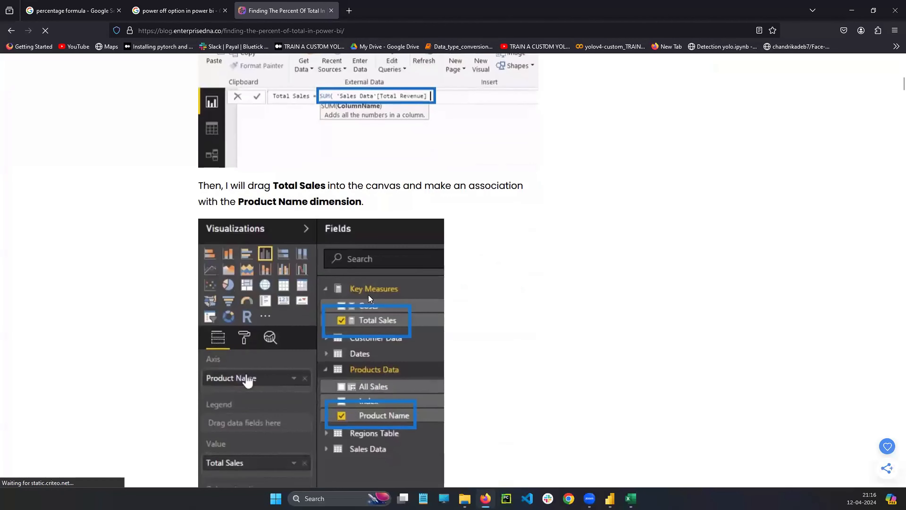
scroll(369, 294, "down", 14)
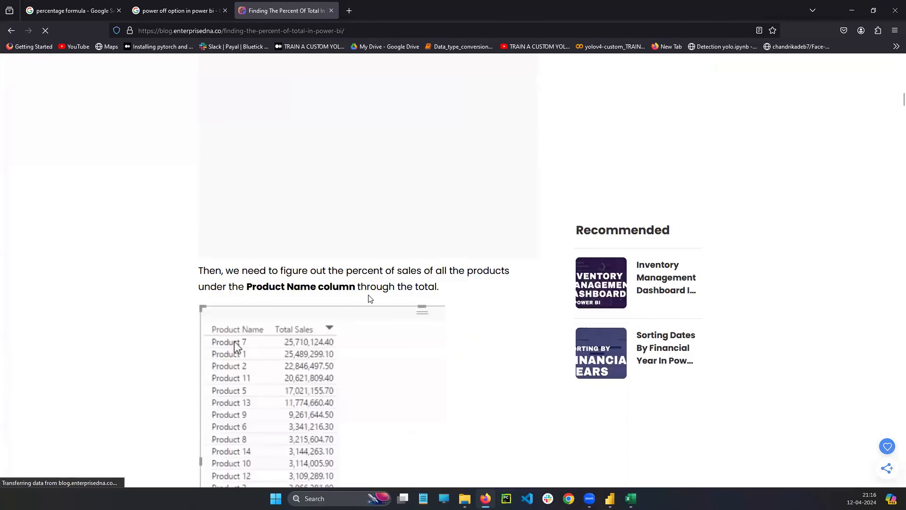
scroll(370, 298, "down", 2)
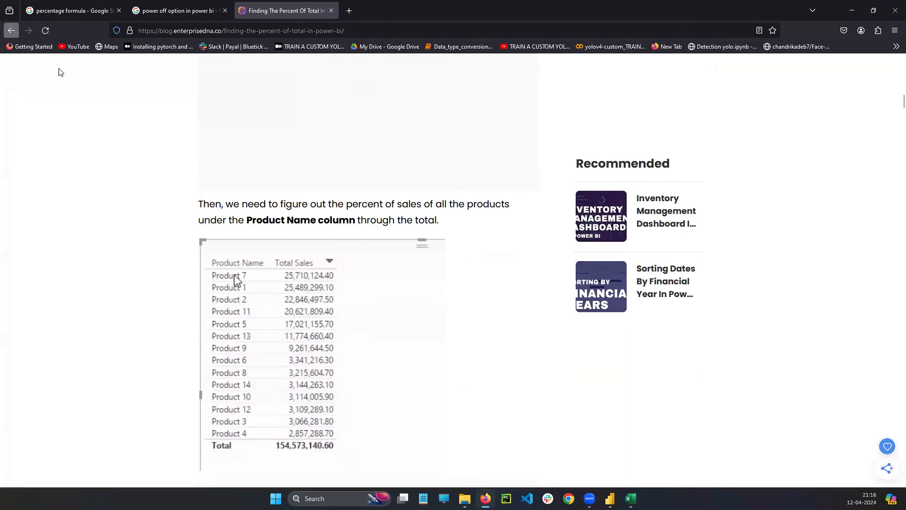
key("alt+Left")
scroll(384, 256, "down", 6)
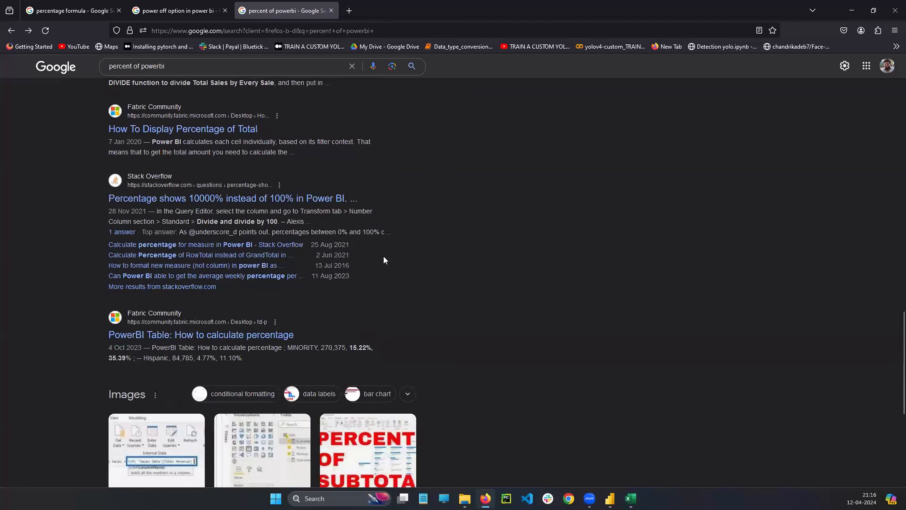
scroll(384, 257, "up", 2)
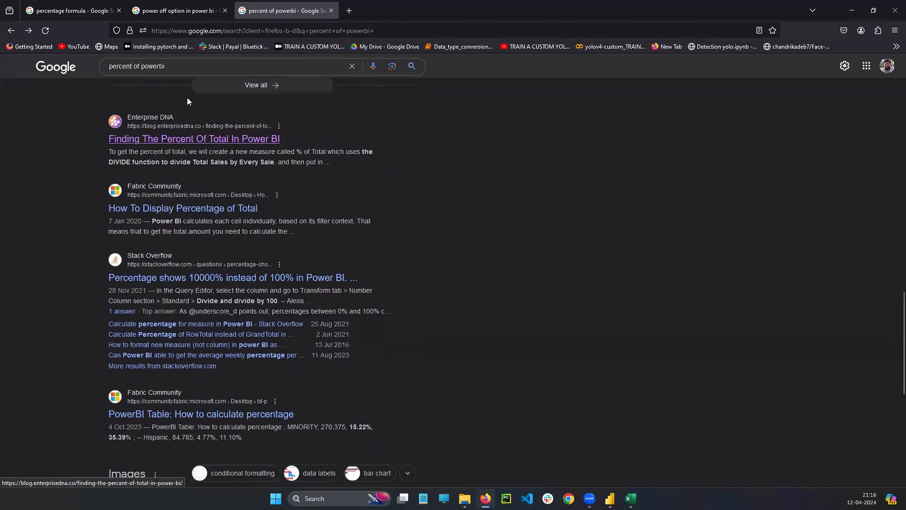
left_click(142, 67)
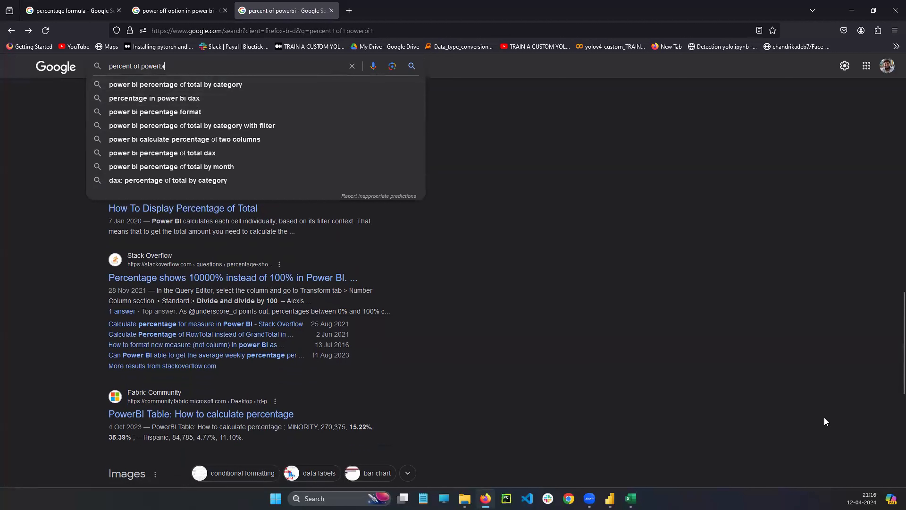
Switch to the Power Query Editor and delete the Calculated Percent Of step from the cricketers query.
mouse_move(610, 499)
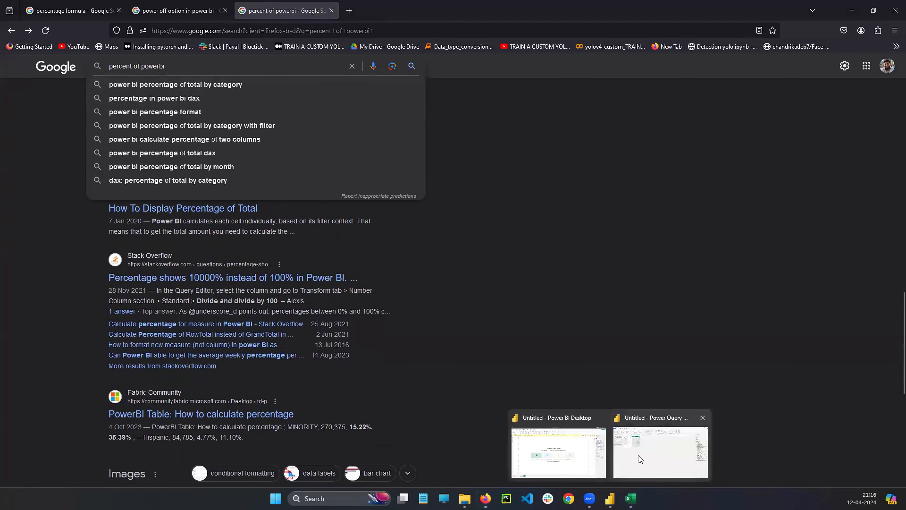
left_click(667, 446)
left_click(435, 51)
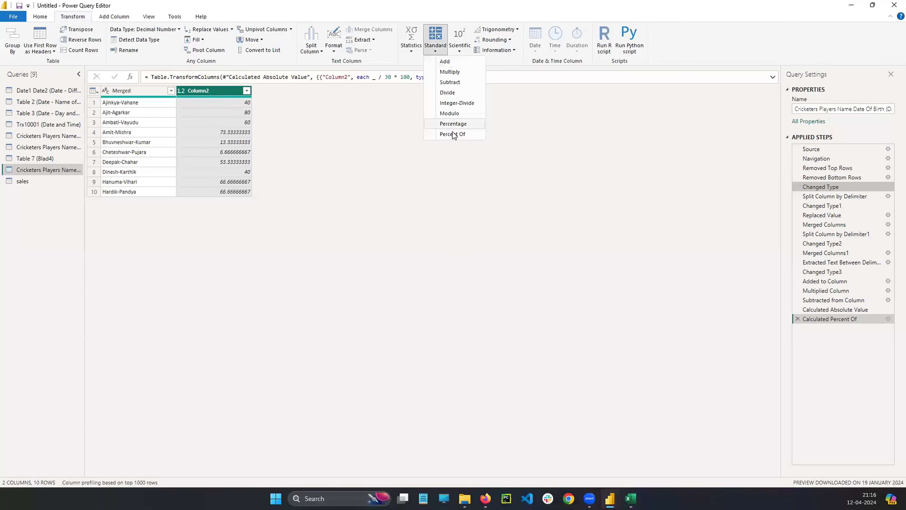
left_click(453, 135)
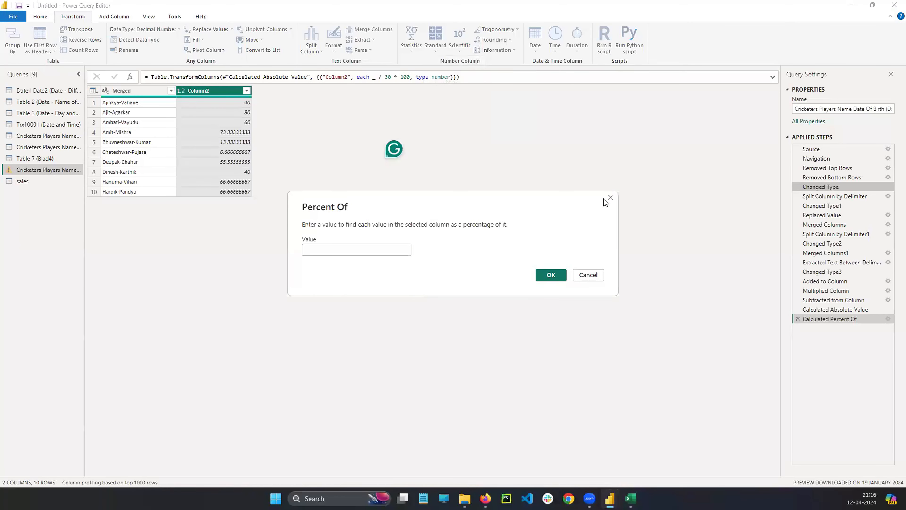
left_click(614, 201)
left_click(798, 318)
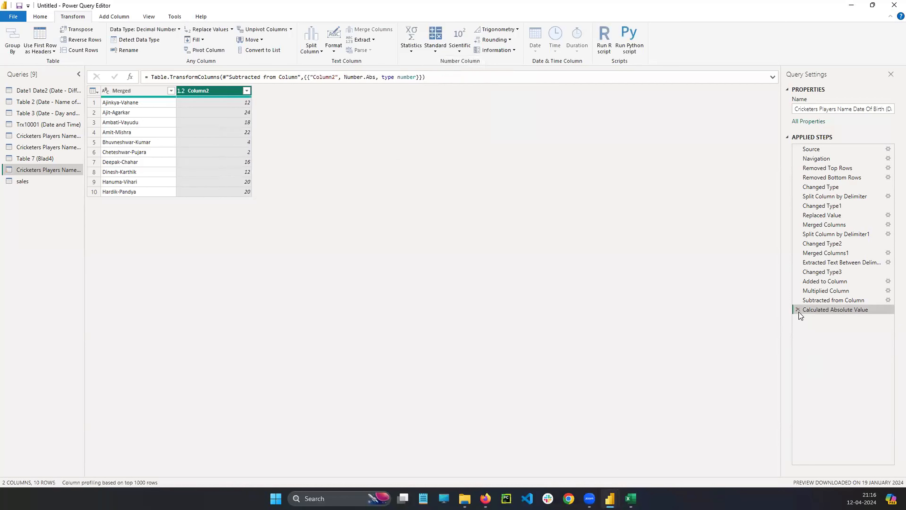
Apply the Percent Of operation to Column2 with a value of 50.
left_click(246, 142)
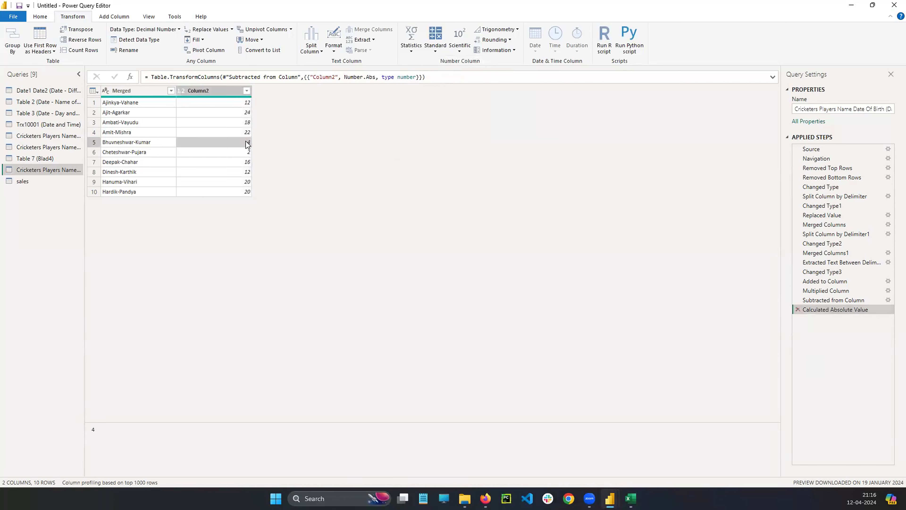
left_click(443, 48)
left_click(450, 134)
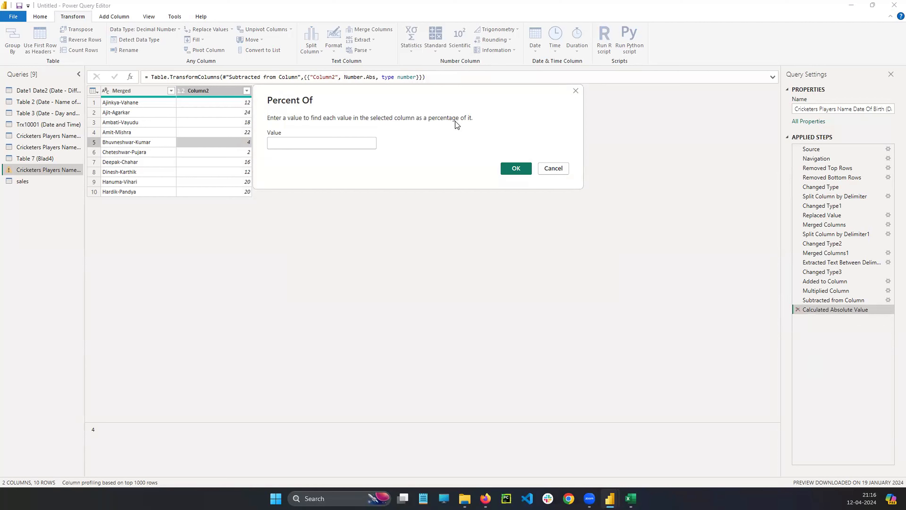
left_click(323, 144)
type("50")
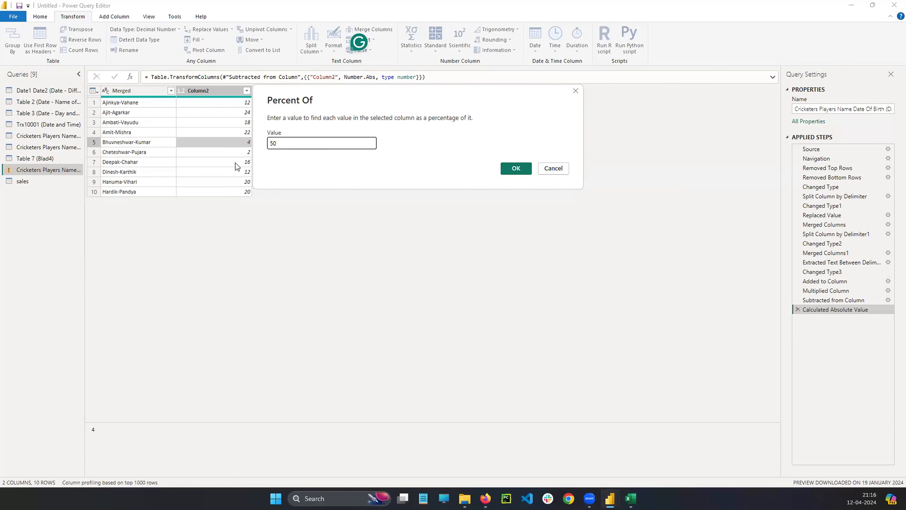
left_click(516, 168)
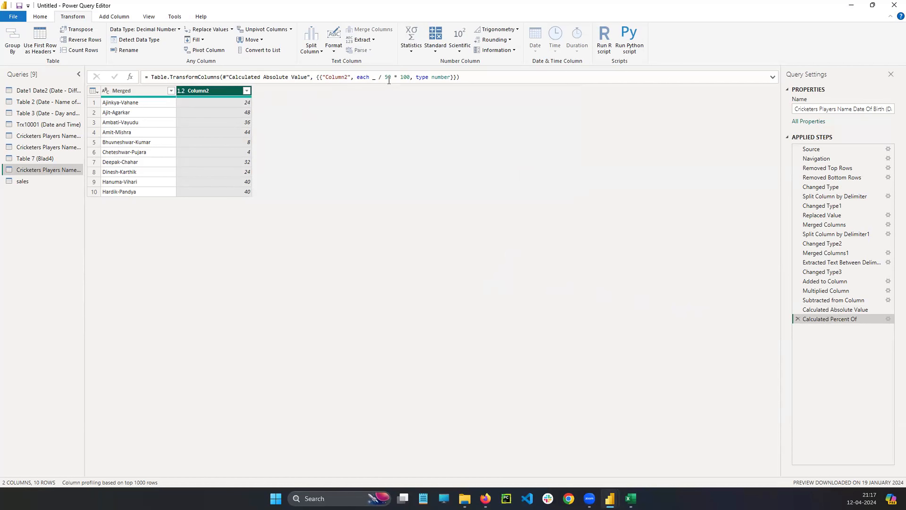
Mark the expression each _ / 50 * 100 in the formula with handwritten red brackets.
left_click_drag(358, 76, 412, 77)
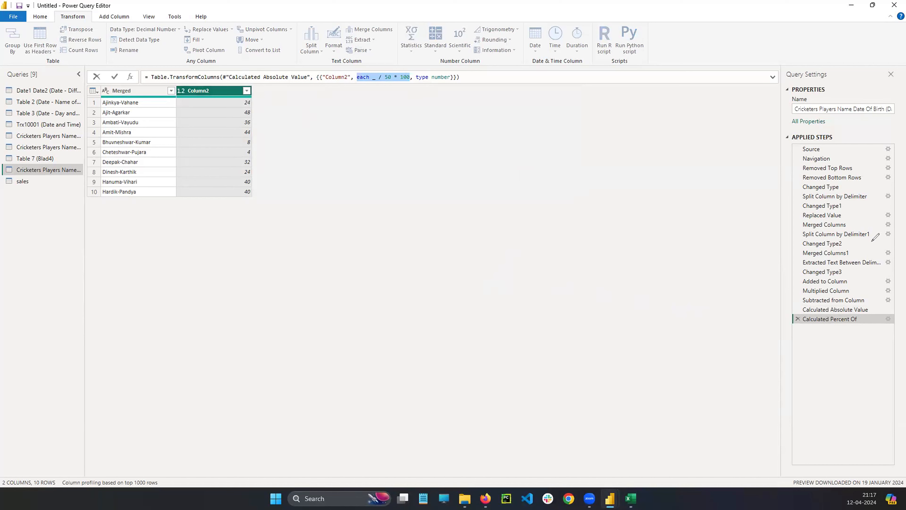
left_click_drag(360, 67, 365, 90)
left_click_drag(406, 64, 403, 100)
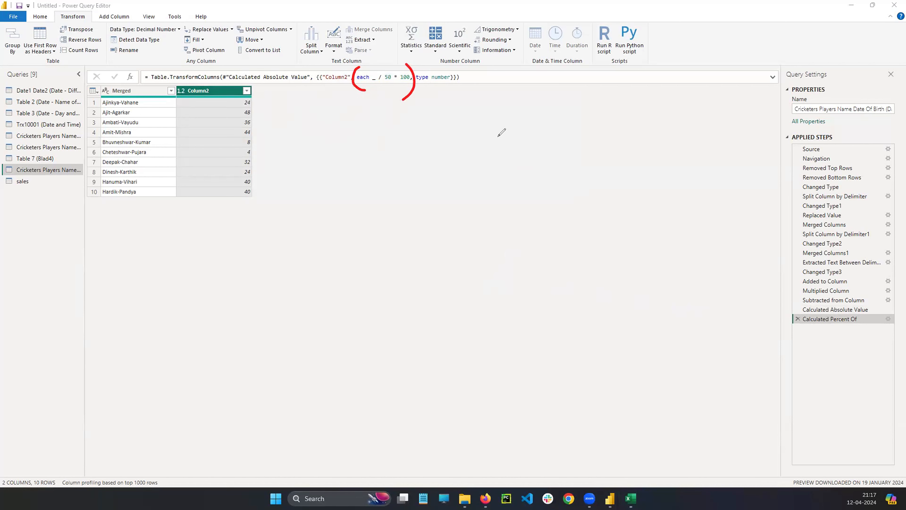
Handwrite the formula Each over 50 × 100 in the empty area beside the table and erase the brackets.
mouse_move(501, 132)
left_mouse_down()
mouse_move(510, 150)
mouse_move(526, 148)
left_mouse_up()
left_click_drag(539, 138, 550, 155)
mouse_move(496, 175)
left_mouse_down()
mouse_move(572, 161)
mouse_move(538, 196)
mouse_move(557, 194)
left_mouse_up()
left_click_drag(579, 157, 595, 166)
left_click_drag(592, 152, 585, 168)
mouse_move(603, 149)
left_mouse_down()
mouse_move(604, 165)
mouse_move(620, 138)
left_mouse_up()
left_click_drag(638, 136, 637, 137)
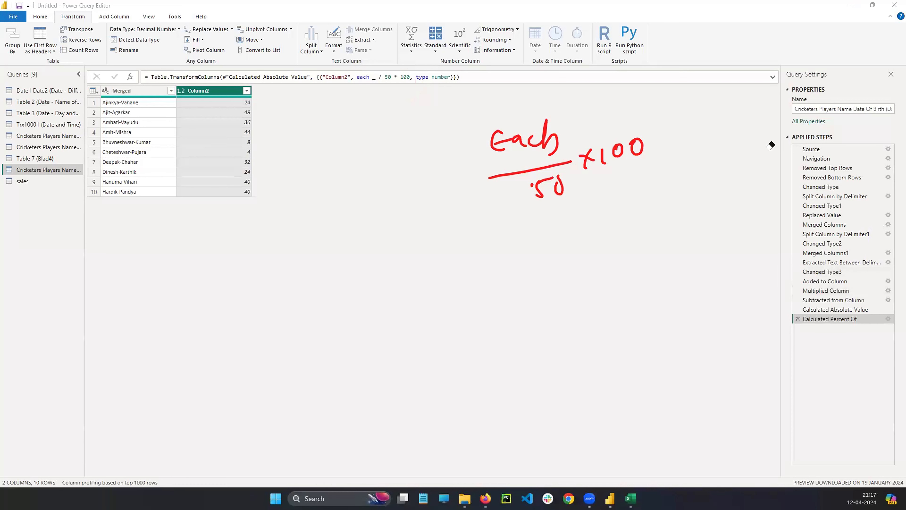
Delete the Calculated Percent Of step and draw a downward arrow at the Column2 header.
left_click(798, 319)
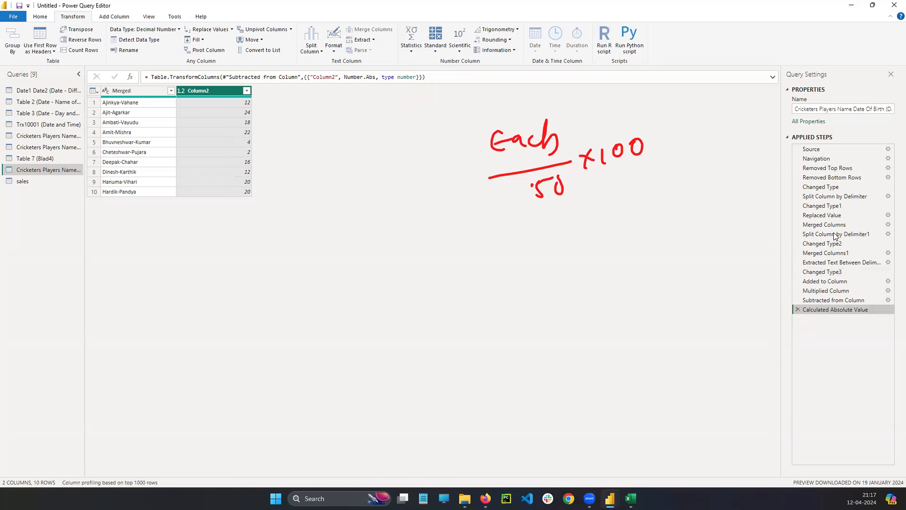
left_click(878, 242)
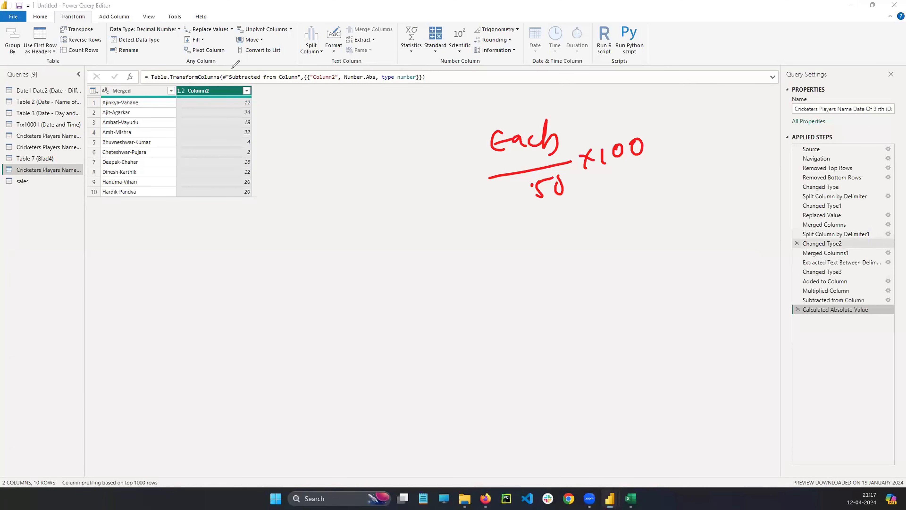
left_click_drag(234, 71, 228, 81)
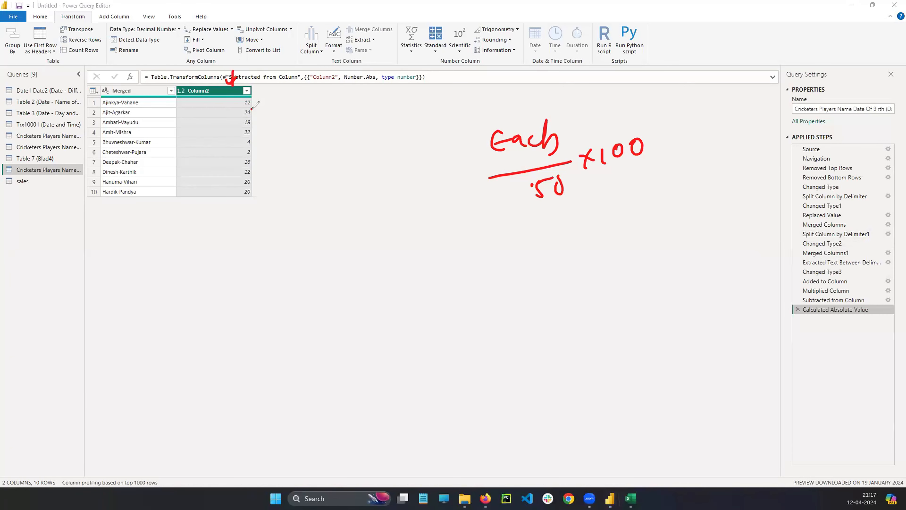
Circle the 24 in Column2, handwrite 24 over 3 × 100 beside the table, and erase the circle and header arrow.
left_click_drag(254, 109, 252, 108)
mouse_move(324, 126)
left_mouse_down()
mouse_move(334, 122)
mouse_move(337, 140)
left_mouse_up()
left_click_drag(342, 127, 352, 137)
mouse_move(351, 122)
left_mouse_down()
mouse_move(351, 146)
mouse_move(379, 155)
mouse_move(340, 194)
left_mouse_up()
left_click_drag(397, 148, 402, 165)
mouse_move(410, 142)
left_mouse_down()
mouse_move(401, 161)
mouse_move(413, 157)
left_mouse_up()
left_click_drag(428, 135, 433, 153)
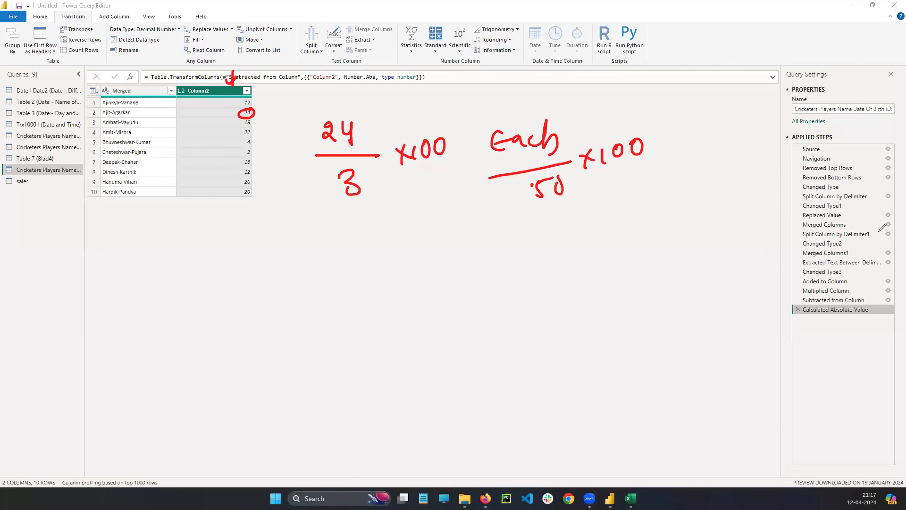
left_click_drag(235, 80, 270, 114)
Clear the handwritten formulas and open Percent Of for Column2, moving its dialog up to free the area below the table.
left_click(436, 48)
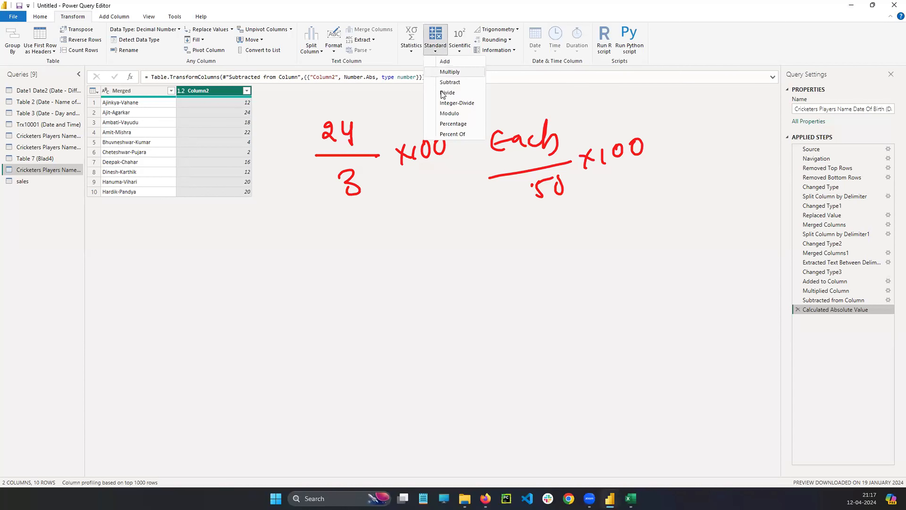
left_click(401, 140)
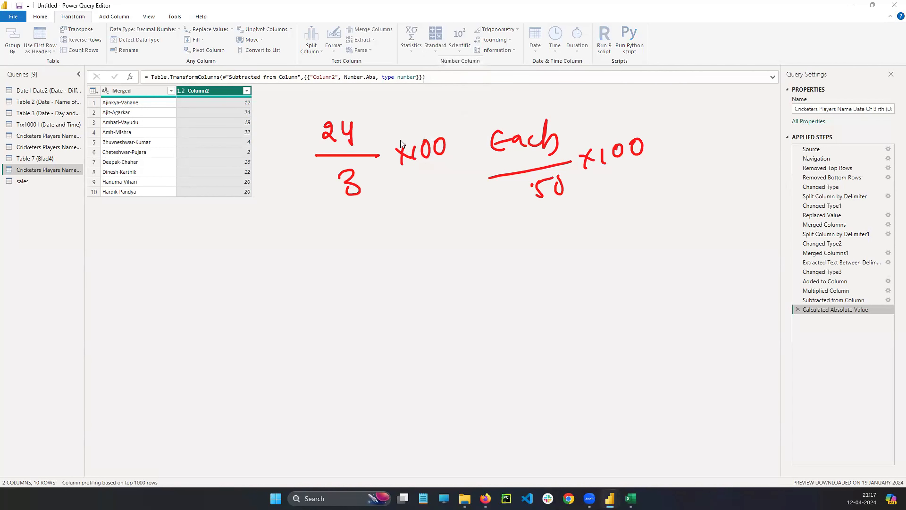
left_click(807, 336)
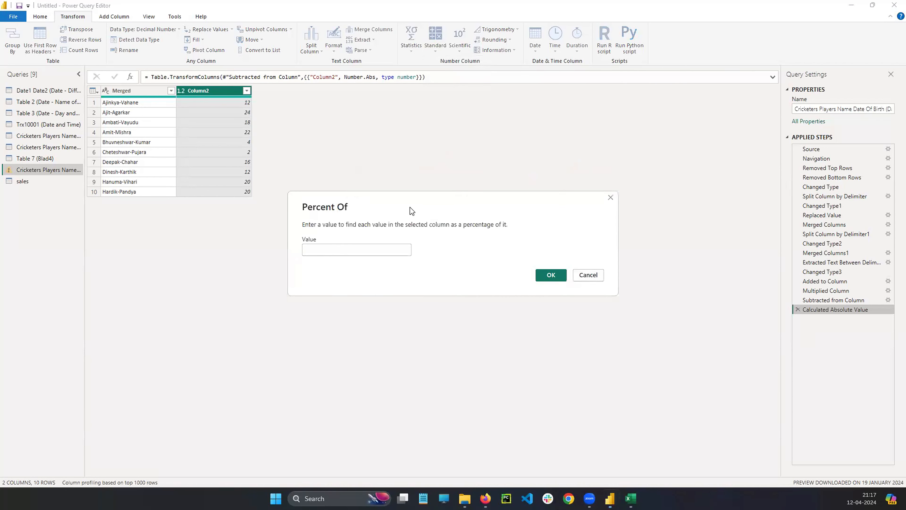
left_click_drag(410, 207, 382, 92)
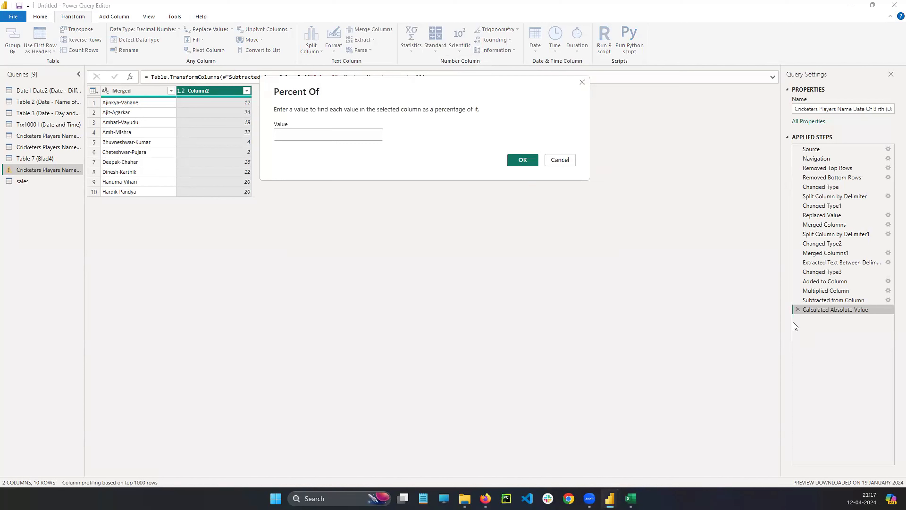
Circle the 24 in Column2, enter 3 as the Percent Of value, and handwrite 24 over 3 × 100 below the table.
left_click(879, 224)
left_click_drag(251, 107, 252, 108)
left_click_drag(243, 213, 297, 243)
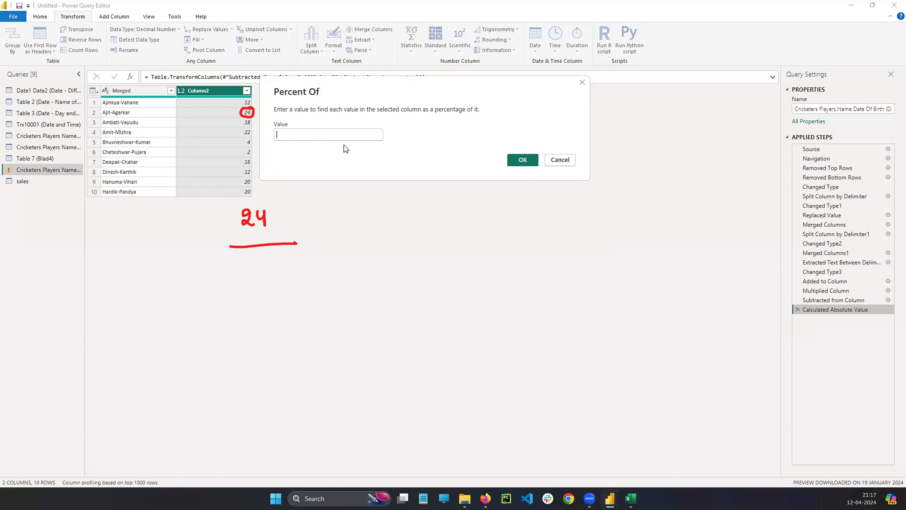
type("3")
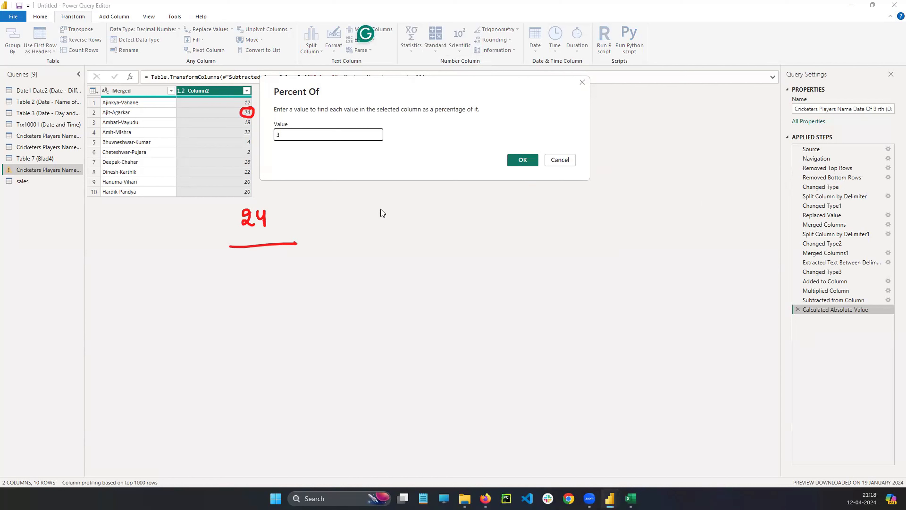
left_click_drag(268, 259, 273, 271)
left_click_drag(311, 232, 325, 236)
mouse_move(320, 225)
left_mouse_down()
mouse_move(315, 248)
mouse_move(343, 235)
left_mouse_up()
mouse_move(352, 220)
left_mouse_down()
mouse_move(351, 232)
mouse_move(367, 215)
left_mouse_up()
Strike out the handwritten 3 and 100, write 33.3 above the 100, and write 24 × 33.33 beside the fraction.
left_click_drag(284, 256, 252, 286)
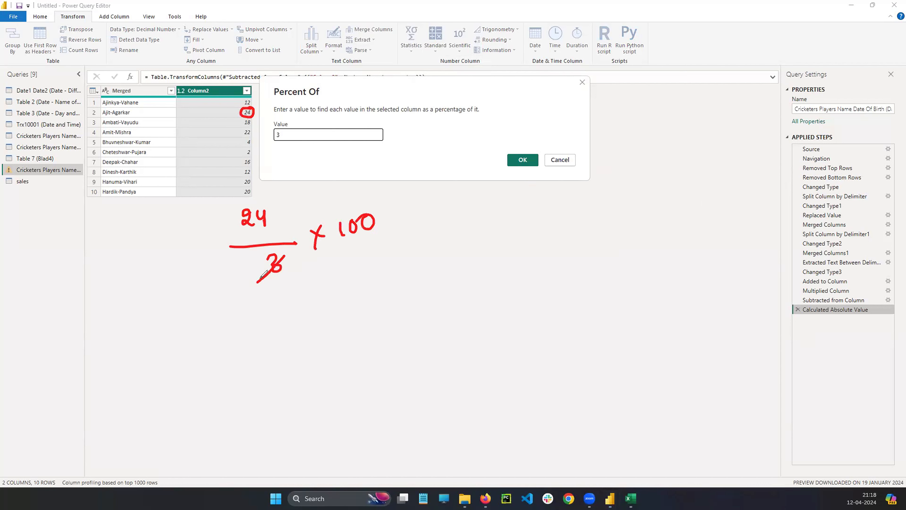
left_click_drag(382, 197, 305, 272)
left_click_drag(341, 201, 339, 216)
left_click_drag(360, 230, 359, 248)
left_click_drag(354, 195, 354, 207)
mouse_move(370, 195)
left_mouse_down()
mouse_move(385, 194)
mouse_move(374, 201)
left_mouse_up()
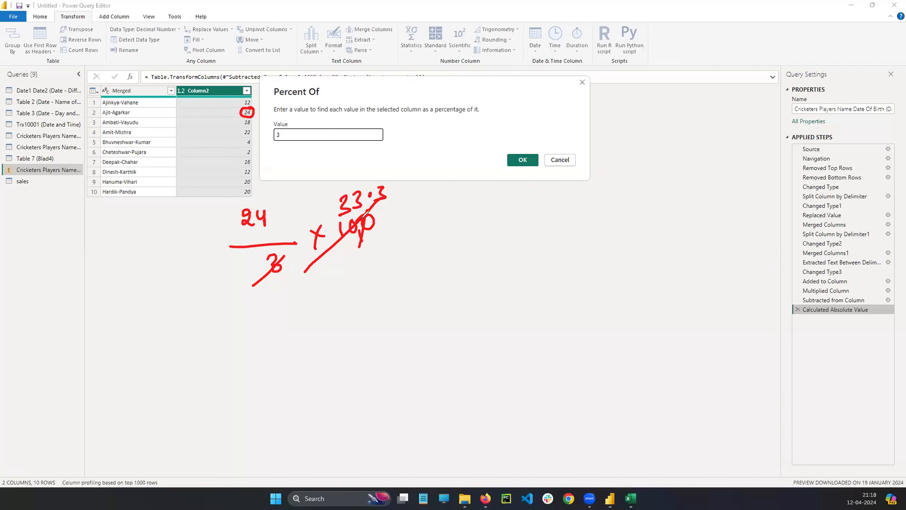
mouse_move(499, 220)
left_mouse_down()
mouse_move(501, 234)
mouse_move(567, 214)
mouse_move(569, 227)
mouse_move(581, 227)
left_mouse_up()
left_click_drag(599, 214, 600, 217)
mouse_move(608, 208)
left_mouse_down()
mouse_move(611, 224)
mouse_move(626, 229)
left_mouse_up()
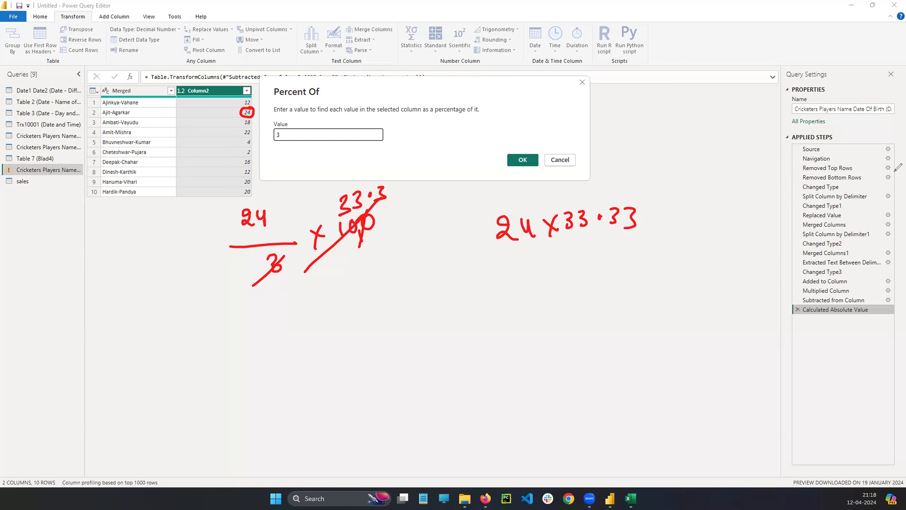
Switch to Calculator and compute 24 × 33.33.
left_click(348, 498)
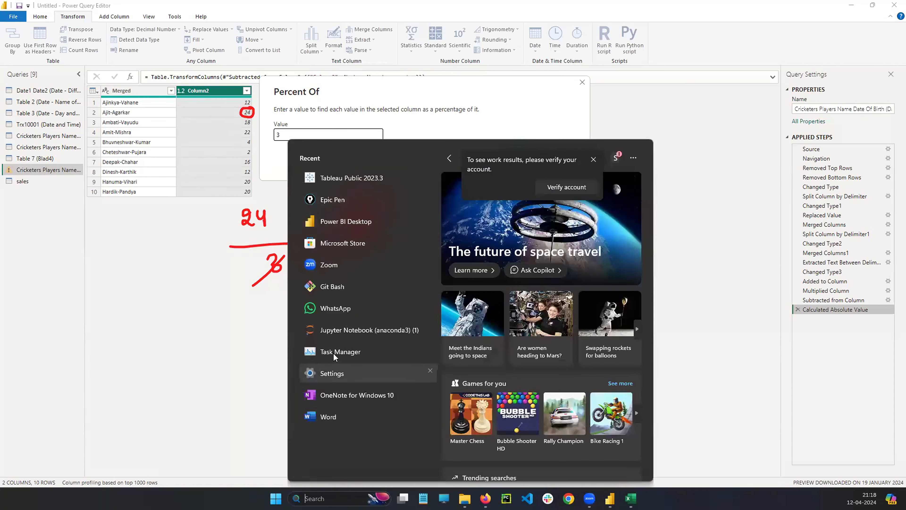
type("cal")
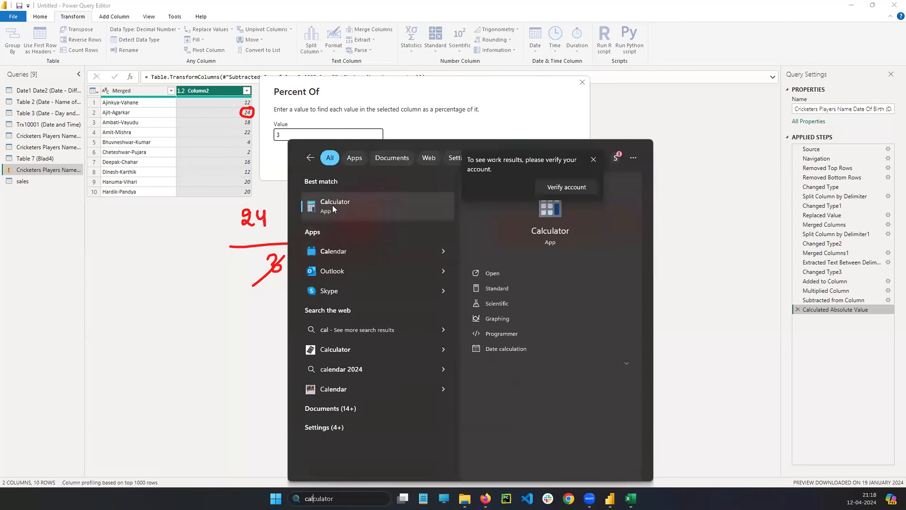
left_click(332, 208)
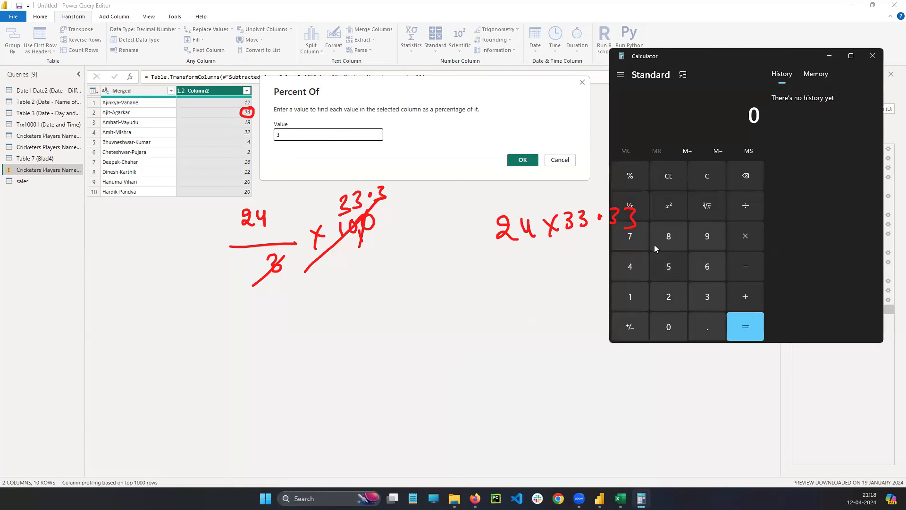
left_click(668, 296)
left_click(632, 266)
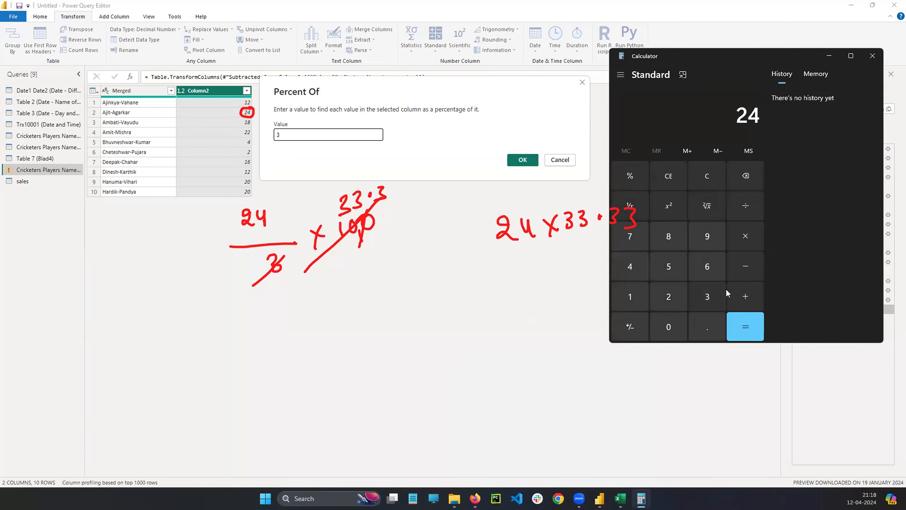
left_click(745, 235)
left_click(710, 303)
left_click(708, 301)
left_click(708, 323)
left_click(708, 300)
left_click(708, 300)
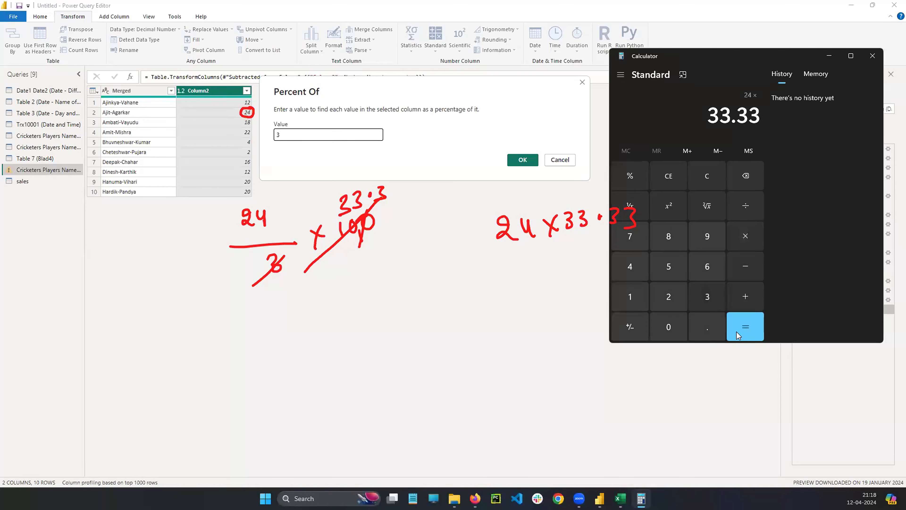
left_click(746, 319)
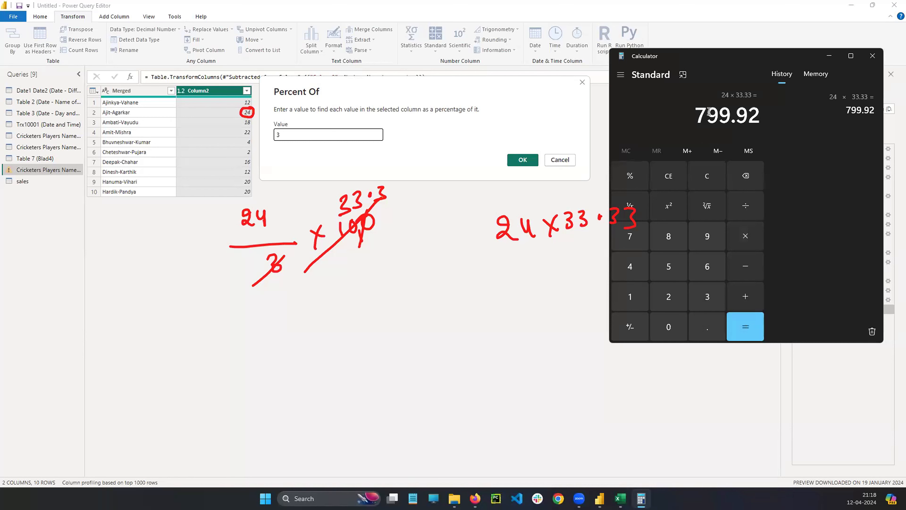
Apply Percent Of with the value 3 to Column2, and remove the handwritten notes and the Calculated Percent Of step.
left_click(523, 160)
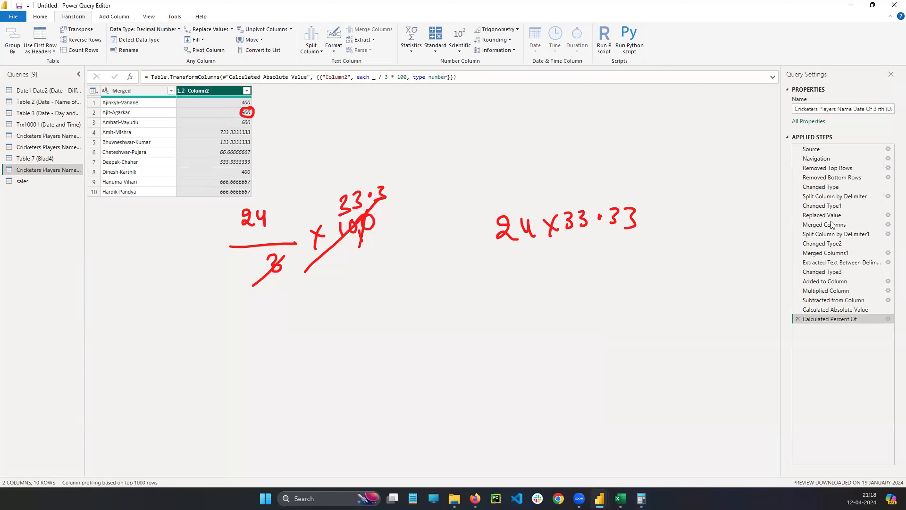
left_click_drag(242, 112, 274, 123)
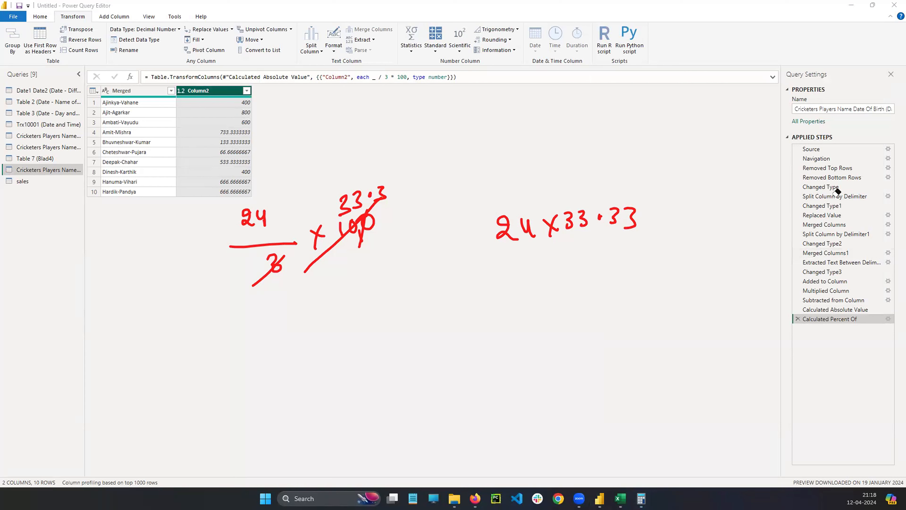
left_click(899, 165)
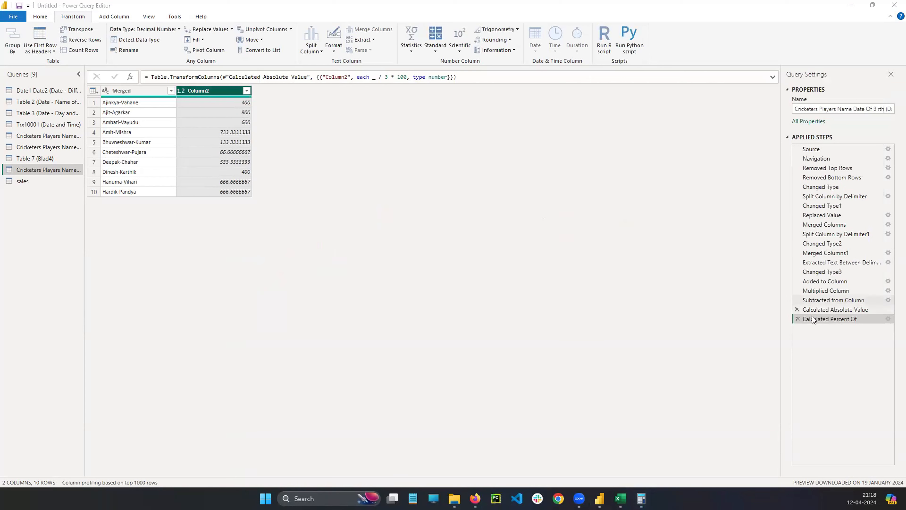
left_click(799, 320)
left_click(798, 318)
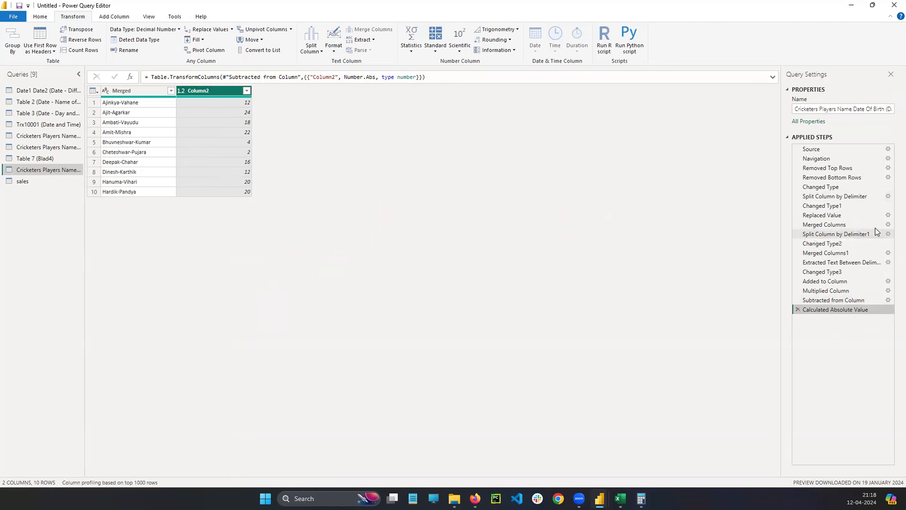
Circle the 4 in the fifth row of Column2 and handwrite 4 above a fraction bar followed by × 100.
left_click_drag(258, 137, 261, 142)
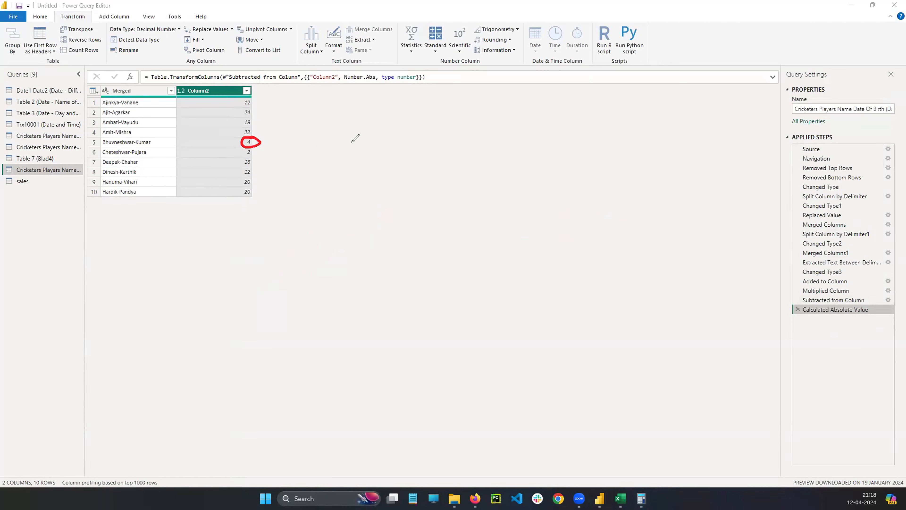
mouse_move(637, 117)
left_mouse_down()
mouse_move(631, 126)
mouse_move(650, 123)
mouse_move(638, 139)
mouse_move(690, 143)
mouse_move(682, 144)
left_mouse_up()
left_click_drag(693, 134, 700, 142)
mouse_move(711, 133)
left_mouse_down()
mouse_move(709, 142)
mouse_move(719, 135)
left_mouse_up()
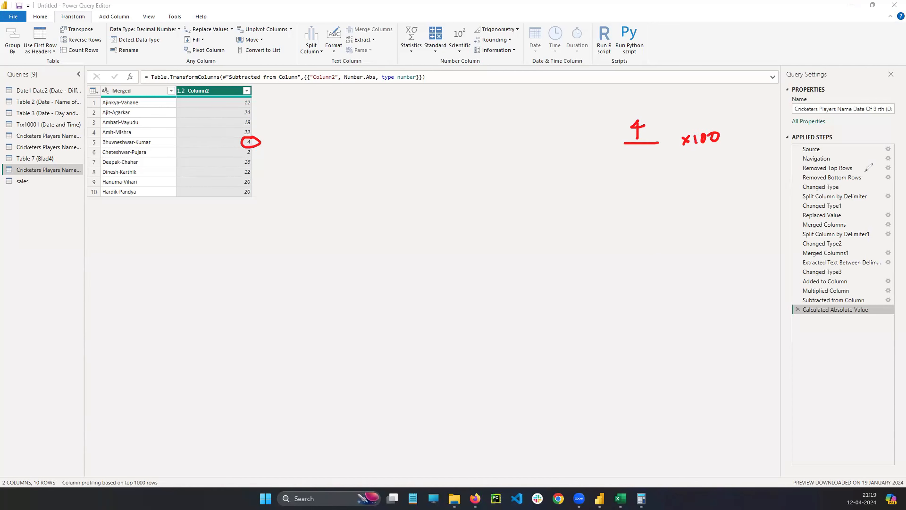
Open Percent Of for Column2, enter the value 3, and handwrite 3 beneath the fraction bar.
left_click(435, 45)
left_click(445, 134)
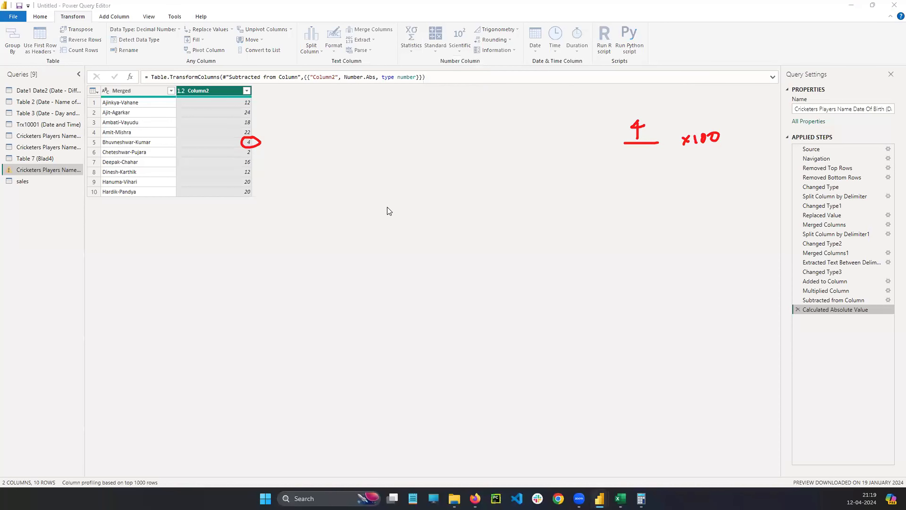
left_click(342, 253)
type("3")
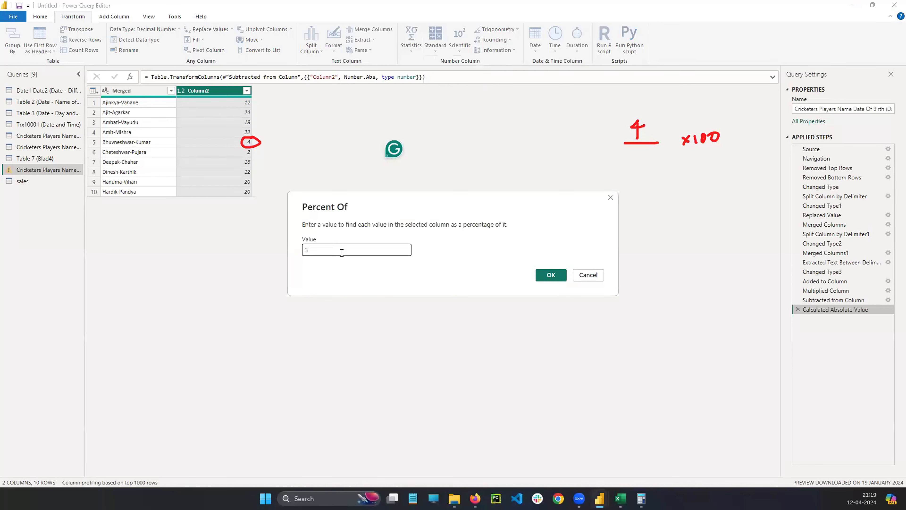
left_click_drag(636, 152, 636, 162)
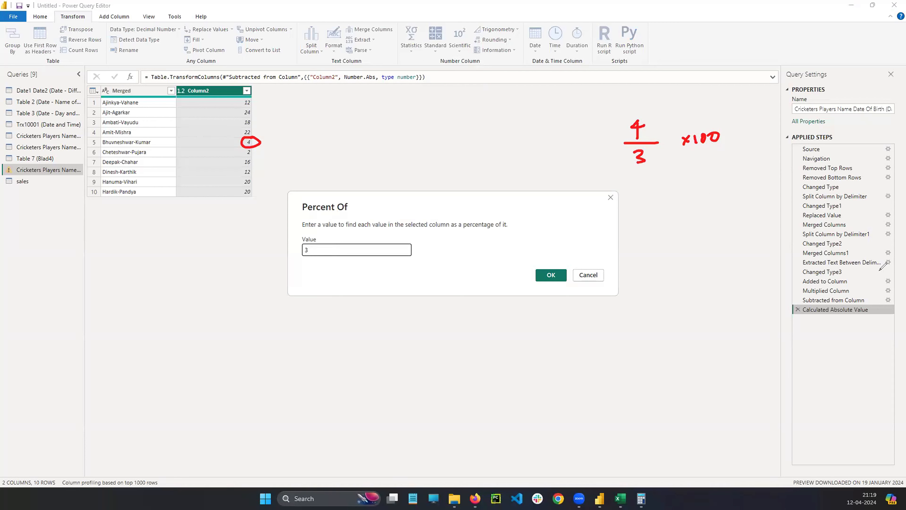
Replace the handwritten denominator with 5, strike out the 5 and 100, and write 20 above the 100.
key("ctrl+z")
left_click_drag(655, 149, 628, 180)
left_click_drag(718, 123, 687, 163)
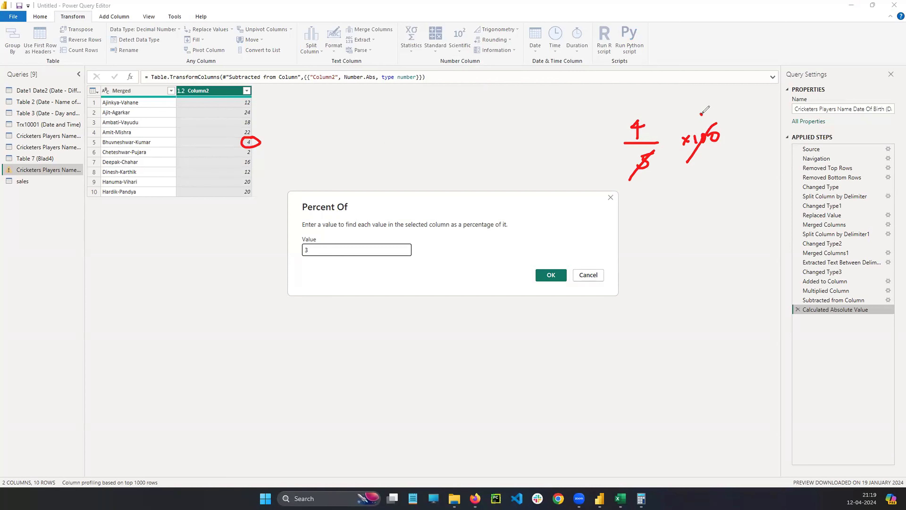
left_click_drag(695, 115, 705, 125)
mouse_move(712, 113)
left_mouse_down()
mouse_move(716, 107)
mouse_move(710, 113)
left_mouse_up()
Handwrite 80 with an arrow below the fraction and another arrow from the circled 4 to 80.
left_click_drag(684, 188, 734, 173)
mouse_move(258, 143)
left_mouse_down()
mouse_move(281, 142)
mouse_move(274, 149)
left_mouse_up()
left_click_drag(297, 132, 308, 138)
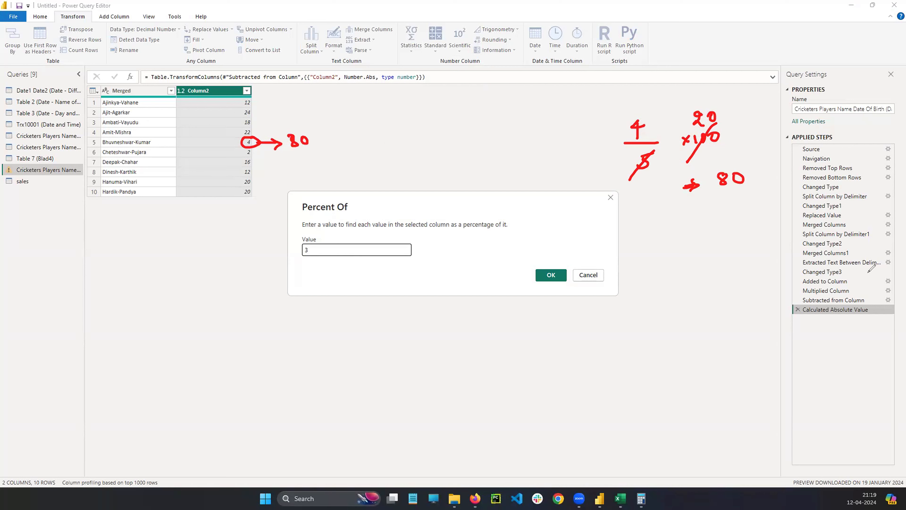
Apply Percent Of with 3 to Column2, delete that step, and reapply Percent Of with the value 5.
left_click(558, 275)
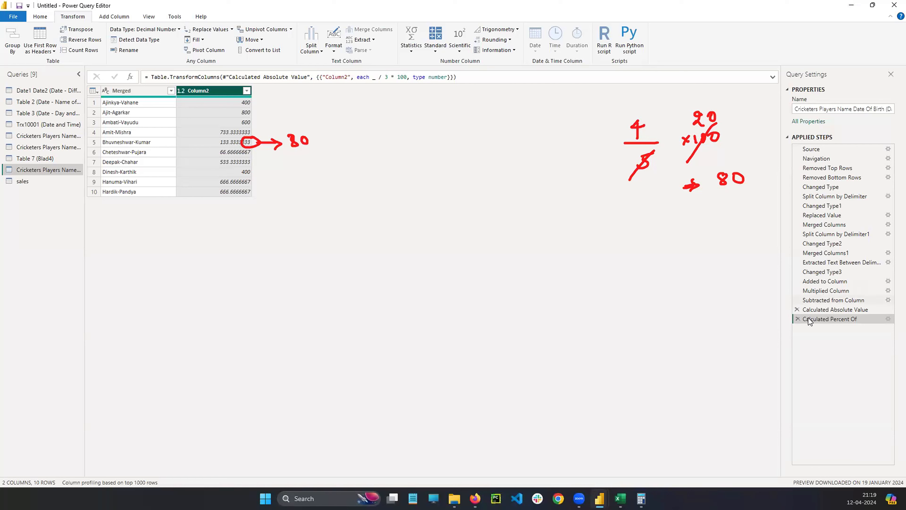
left_click(797, 319)
left_click(435, 39)
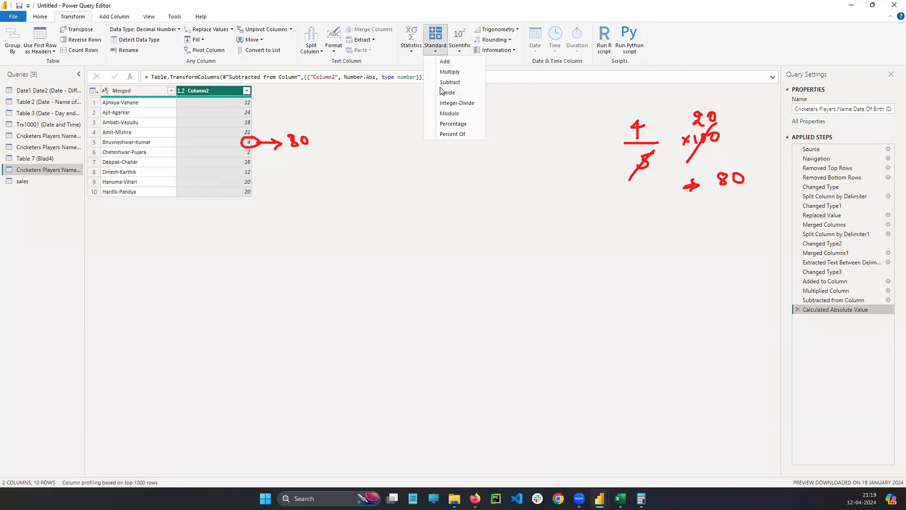
left_click(449, 133)
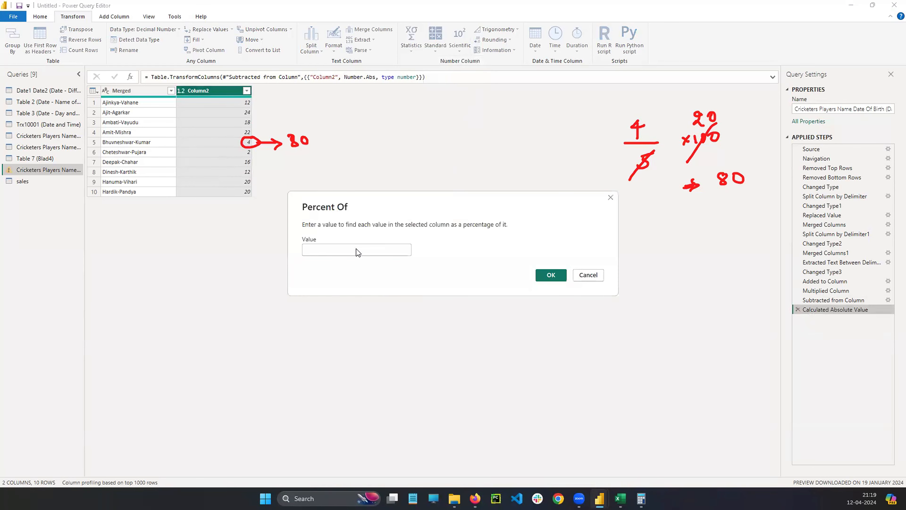
type("5")
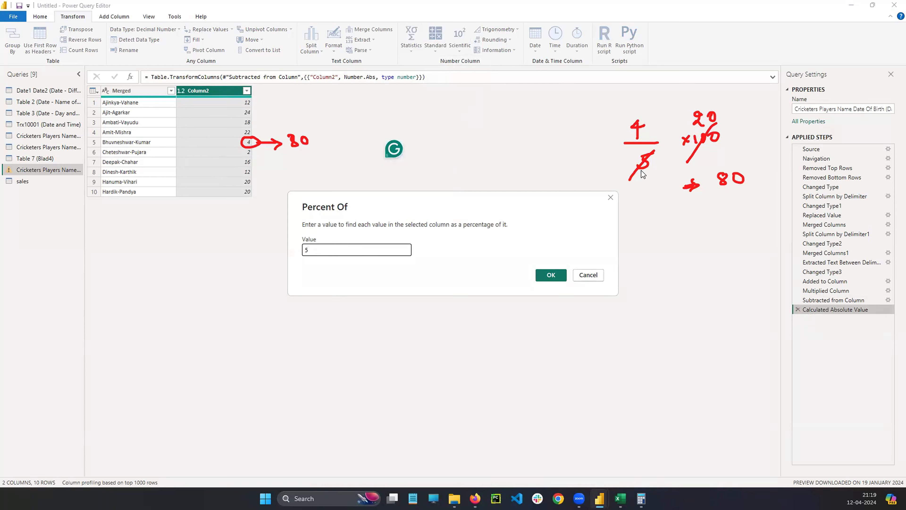
left_click(550, 275)
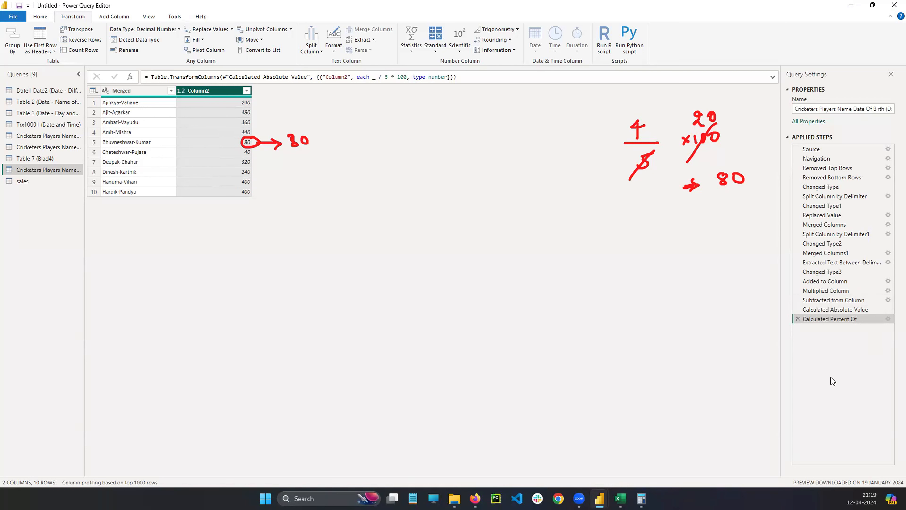
Look through the Table 7, cricketers and Trx10001 queries, ending on the Date1 Date2 (Date - Difference) query.
left_click(412, 50)
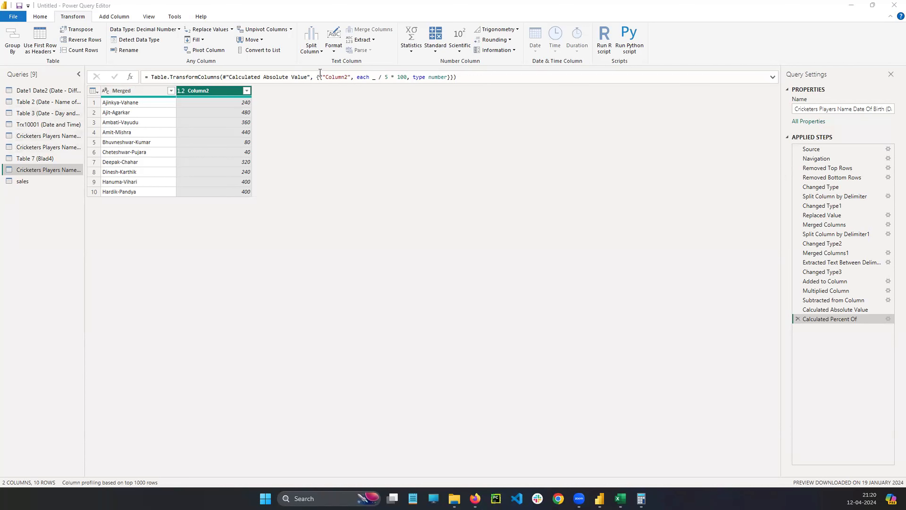
left_click(36, 181)
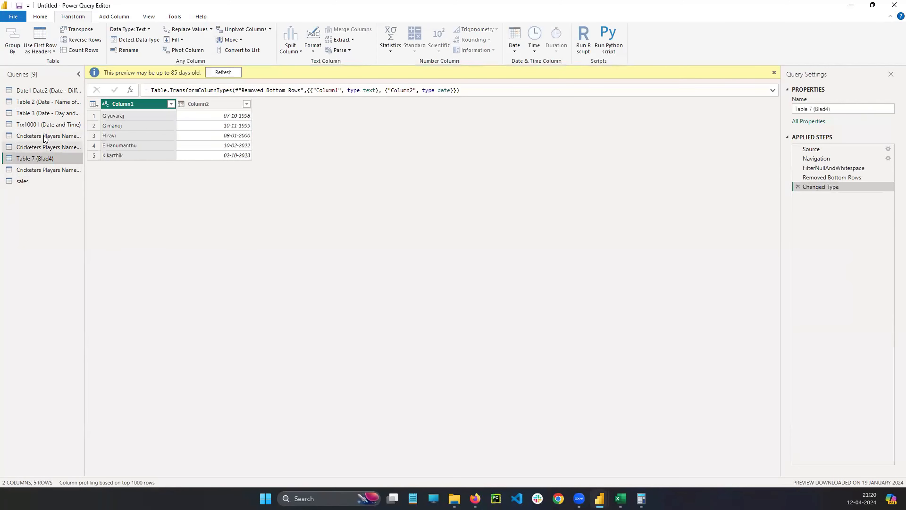
left_click(44, 137)
left_click(44, 125)
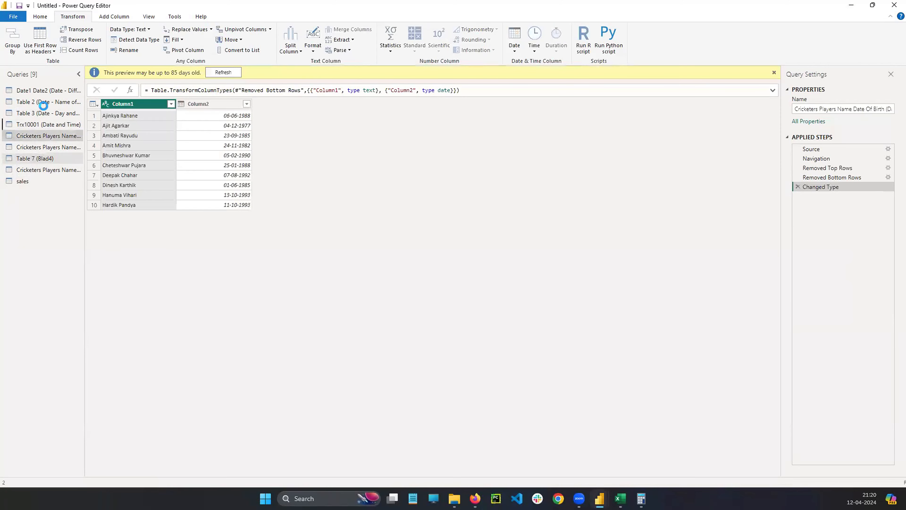
left_click(45, 93)
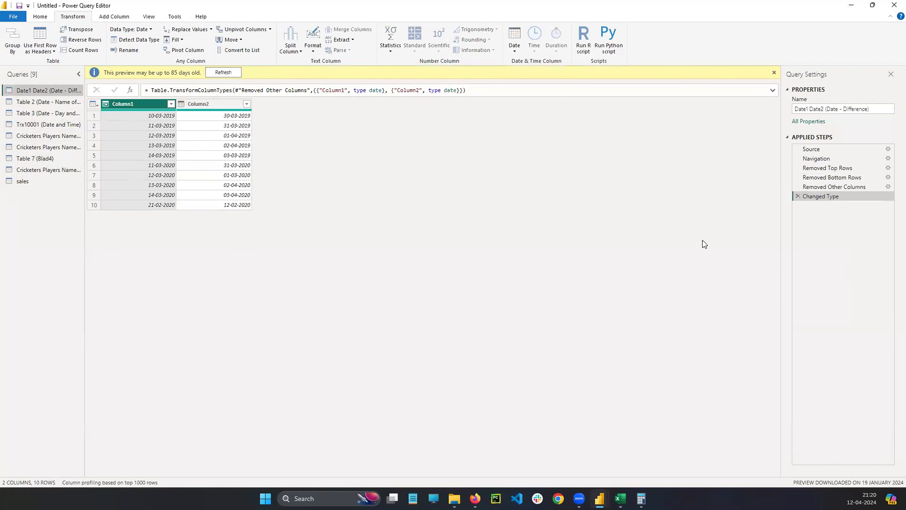